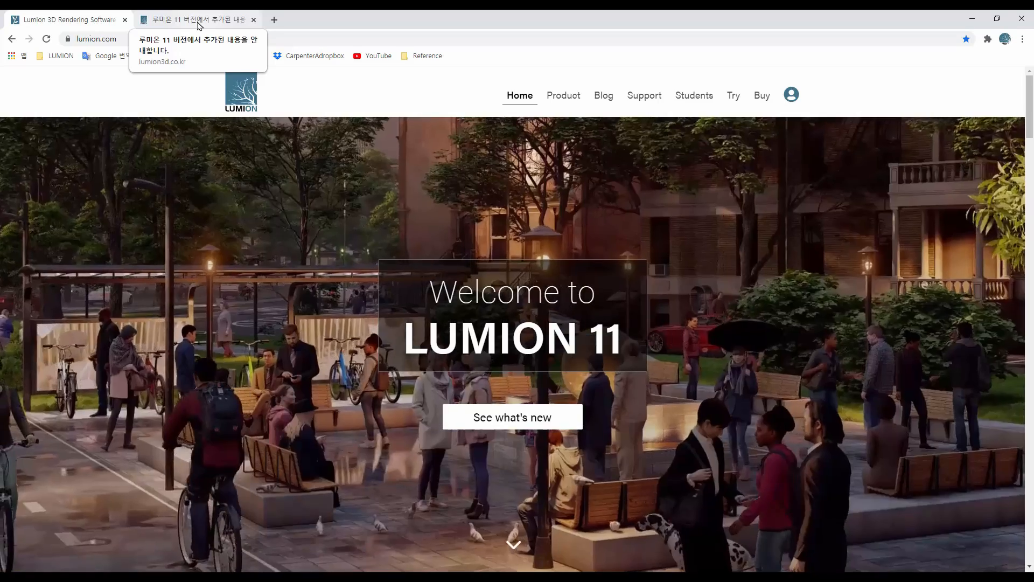
Step: Read the table of new Lumion 11 features on the lumion3d.co.kr page and switch to Lumion Pro
left_click(200, 25)
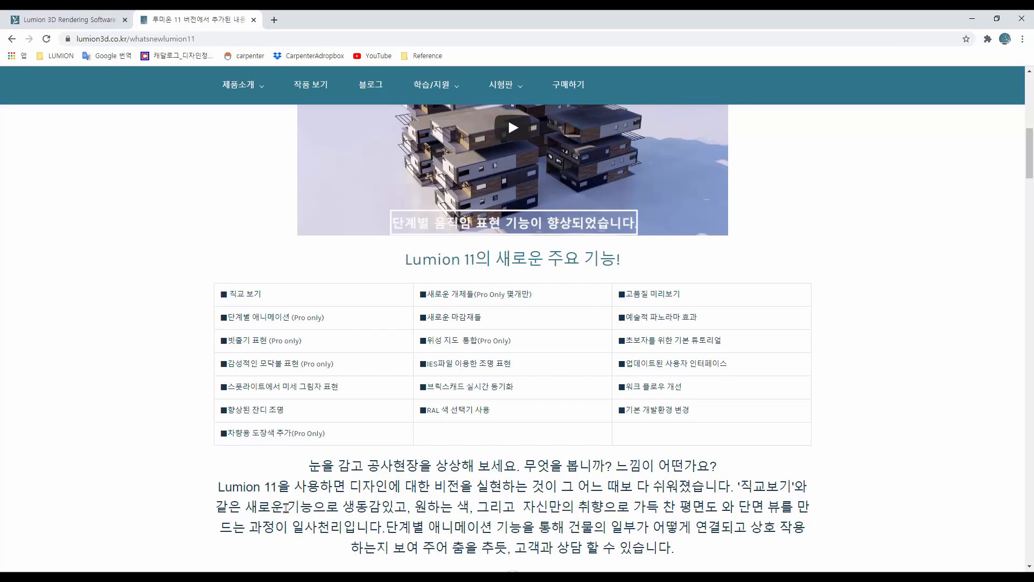
key("alt+Tab")
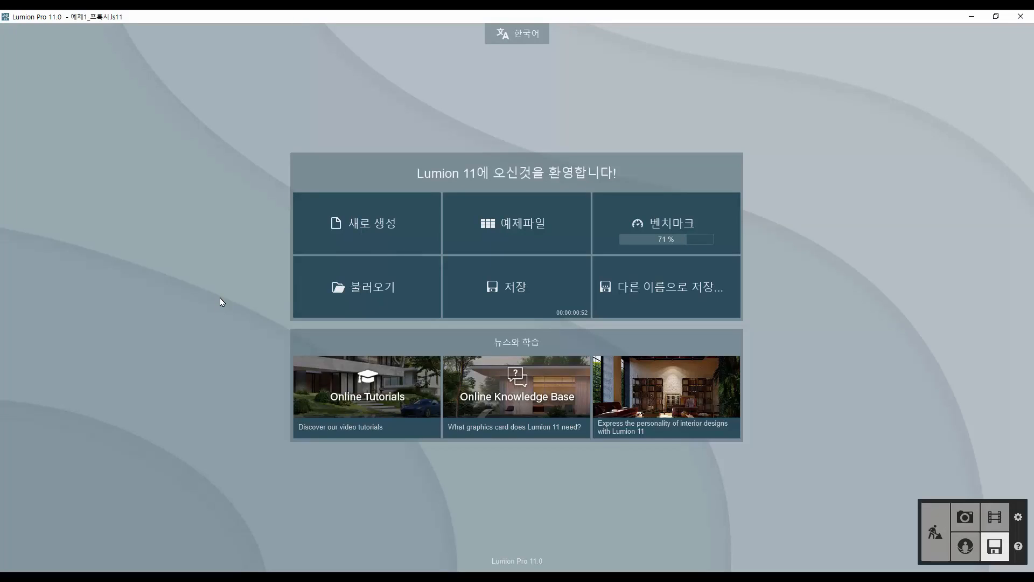
Step: Look through the new-project landscape templates and the example scenes, returning to the start screen
left_click(325, 234)
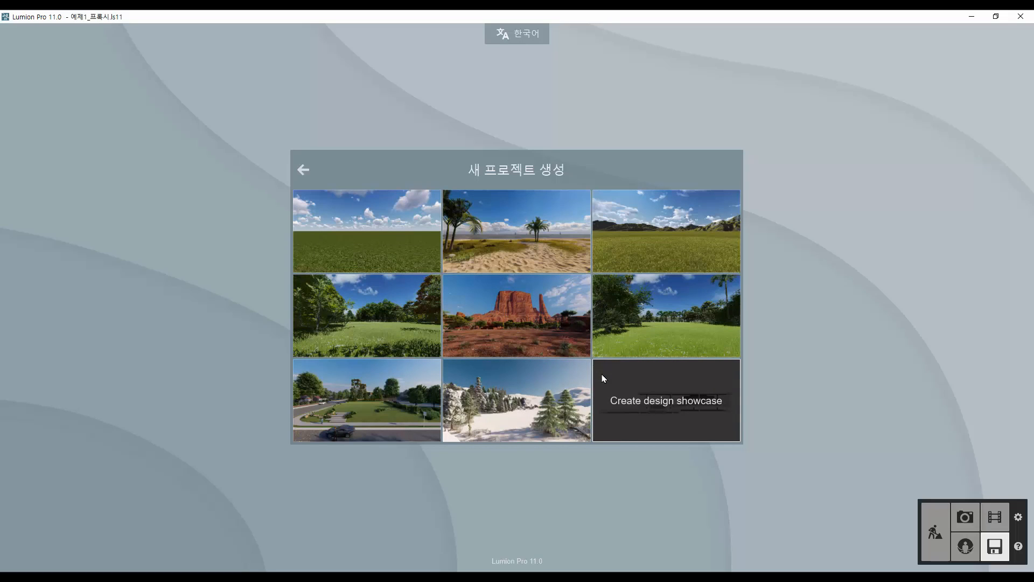
left_click(305, 171)
left_click(466, 239)
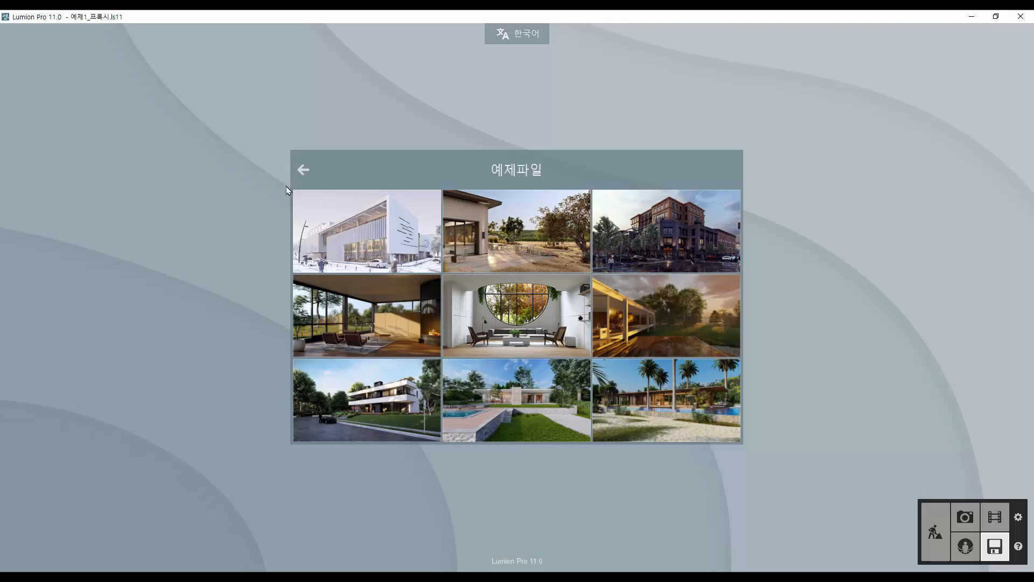
left_click(303, 170)
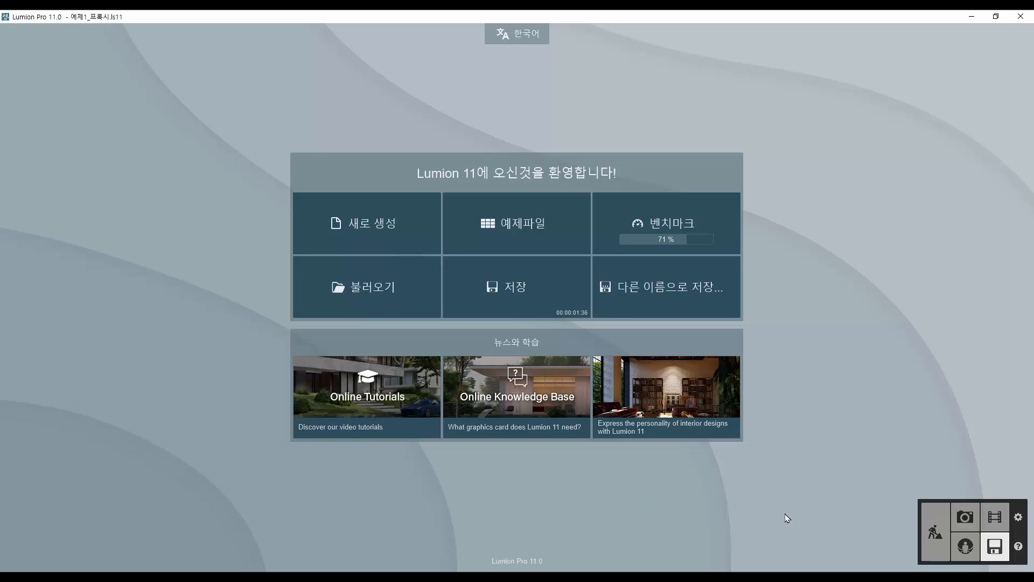
Step: Turn proxy use off (끄기) in the image settings and return to the build scene
left_click(1020, 518)
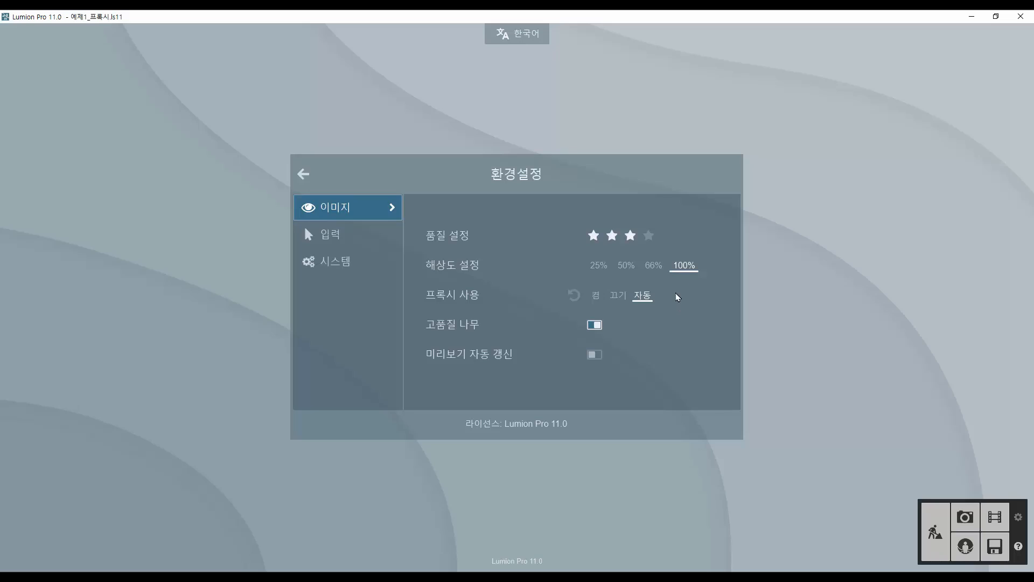
left_click(620, 298)
left_click(934, 533)
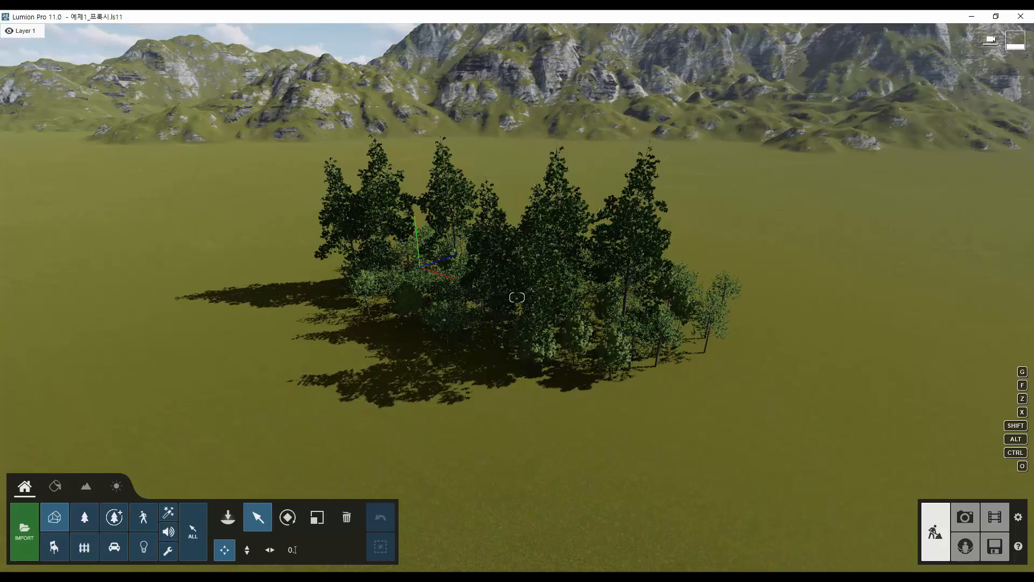
Step: Examine how the tree group displays from several angles with proxies off
right_click_drag(767, 381, 735, 353)
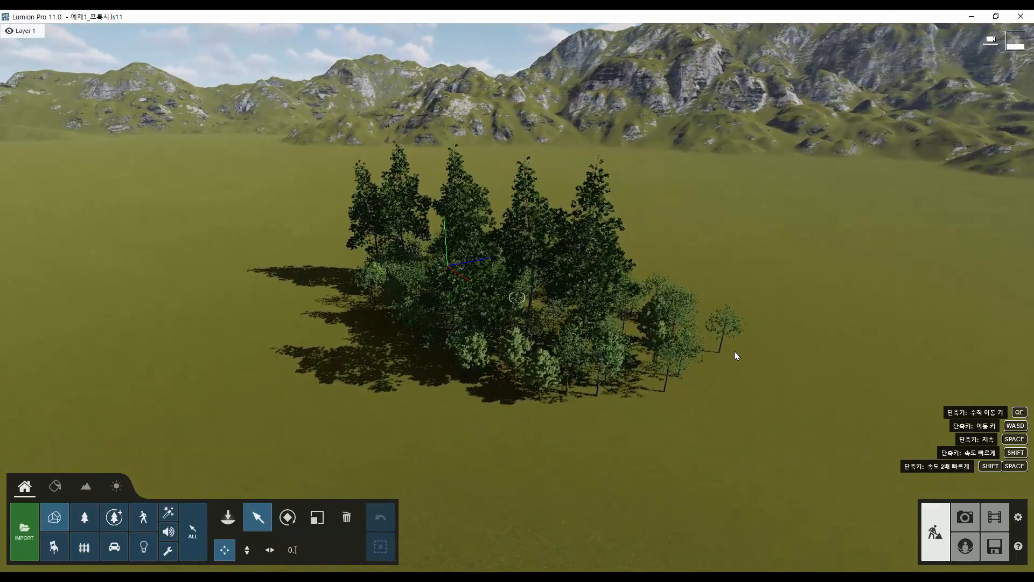
key("a")
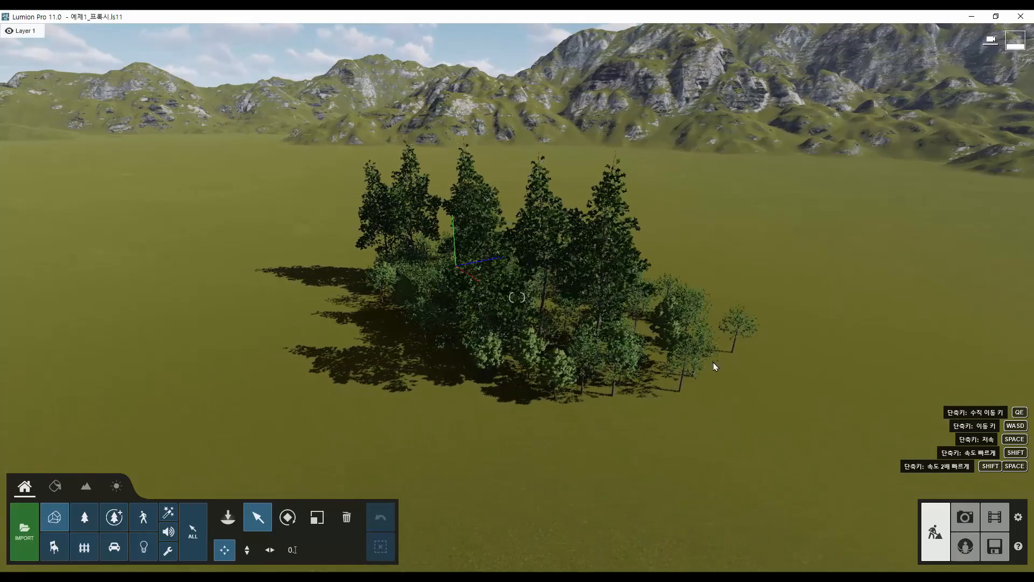
key("d")
right_click_drag(735, 367, 749, 368)
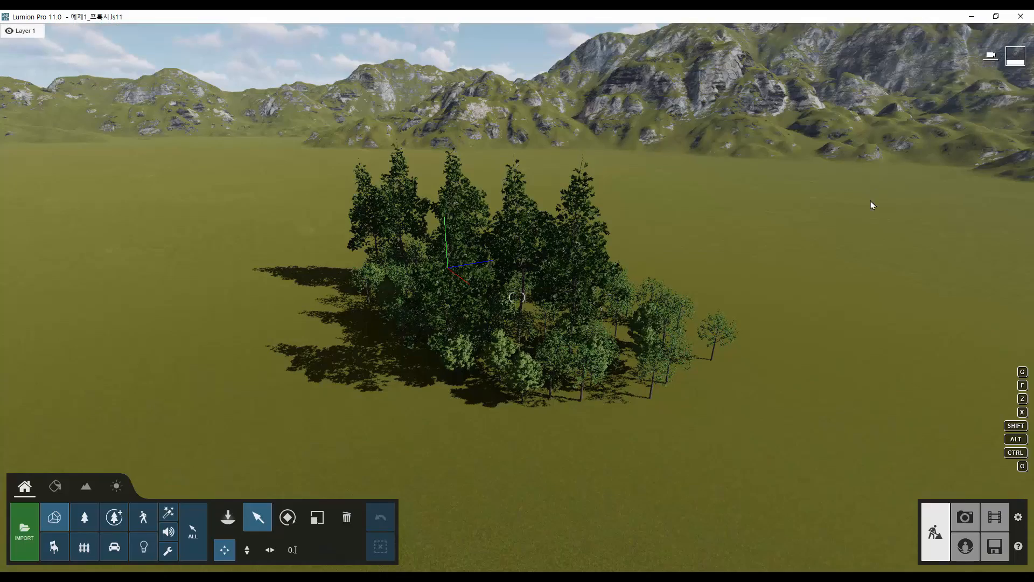
key("d")
key("d")
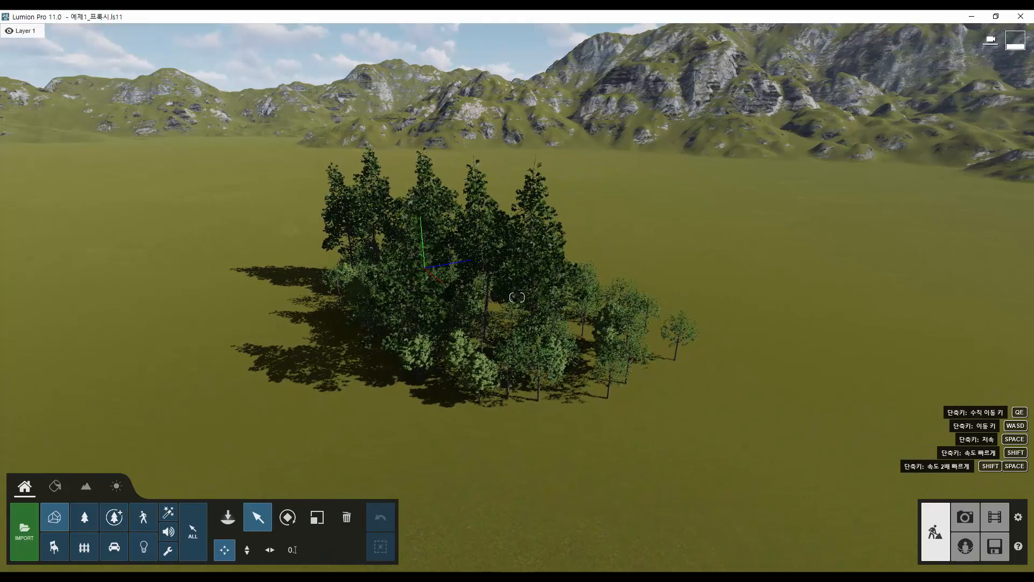
key("d")
right_click_drag(855, 239, 727, 253)
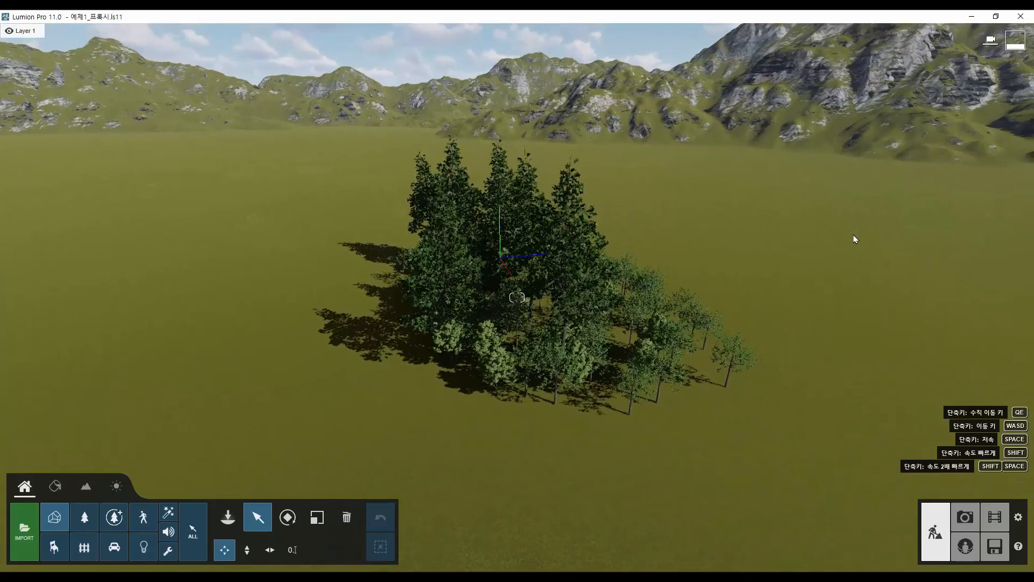
key("d")
right_click_drag(856, 239, 773, 272)
key("d")
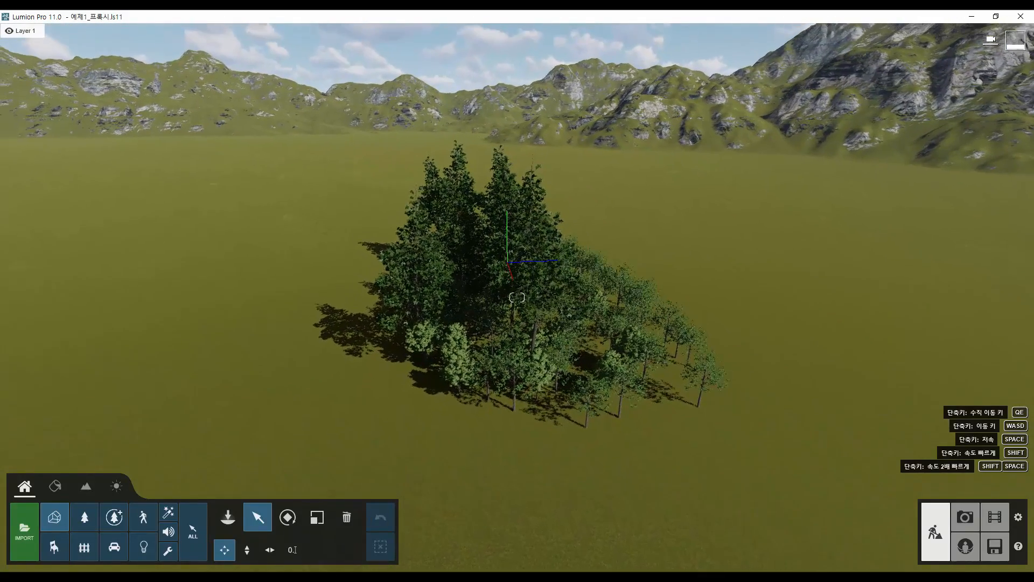
Step: Set proxy use to on (켬) in the image settings and return to the scene
left_click(1018, 517)
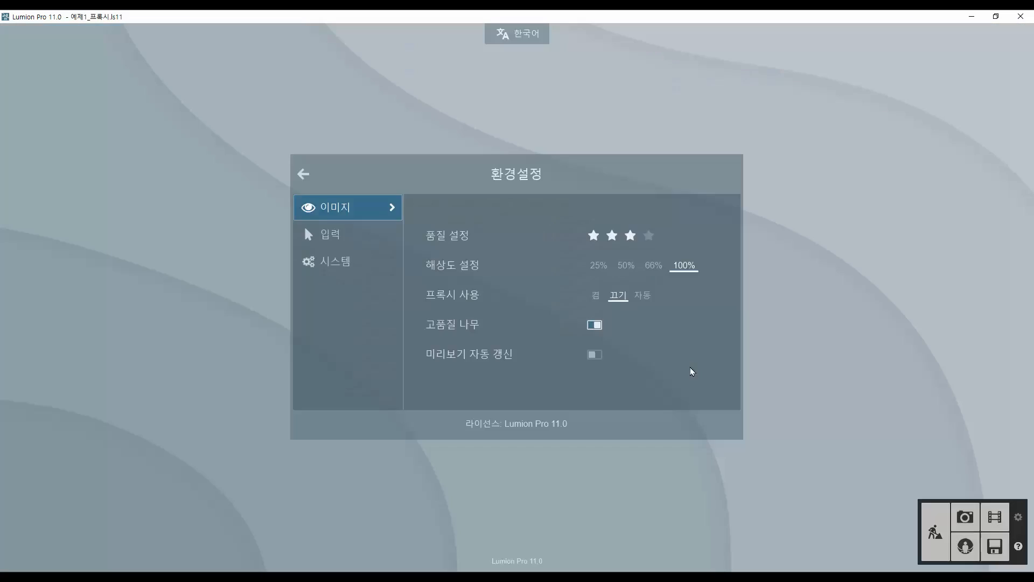
left_click(598, 297)
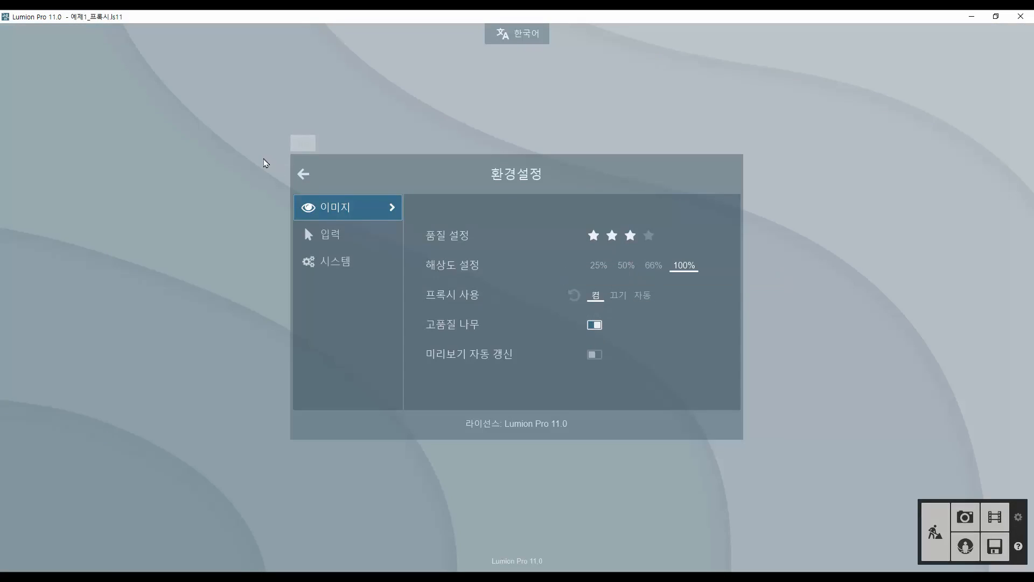
left_click(304, 174)
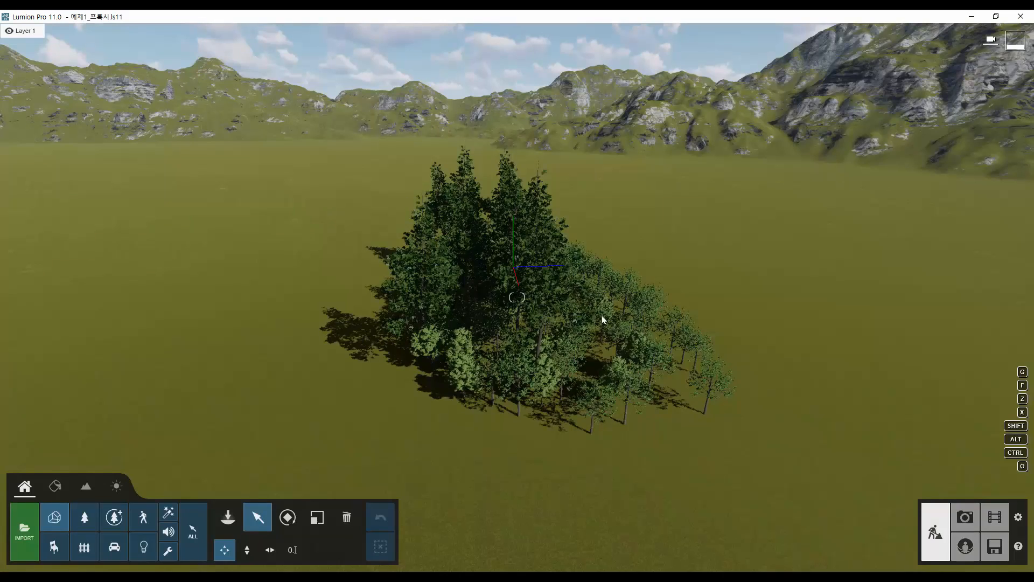
Step: Examine how near and distant trees in the group display with proxies on, both up close and from farther away
right_click_drag(649, 345, 626, 344)
key("d")
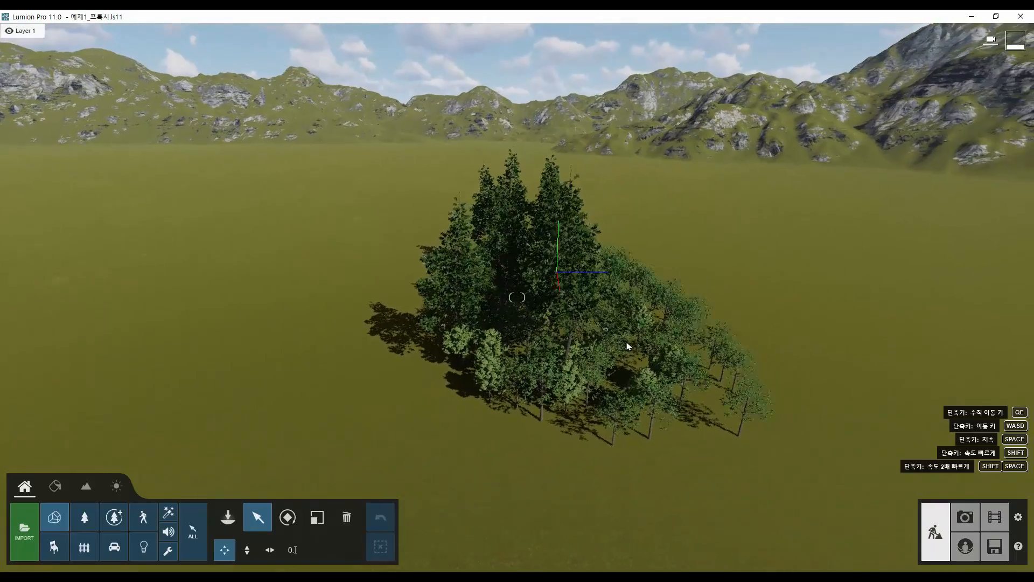
key("w")
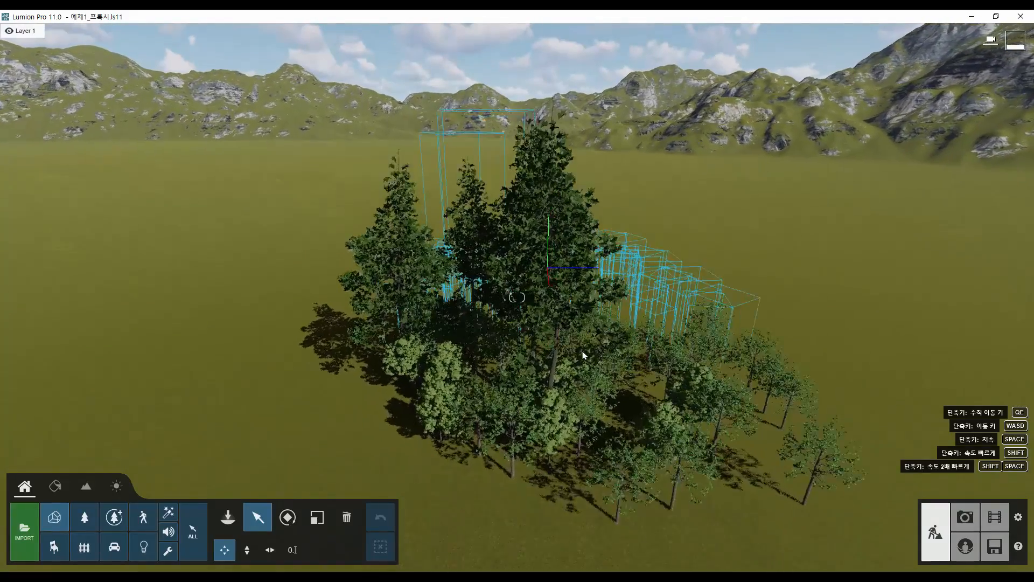
key("a")
mouse_move(550, 366)
right_mouse_down()
mouse_move(541, 371)
mouse_move(553, 376)
right_mouse_up()
key("w")
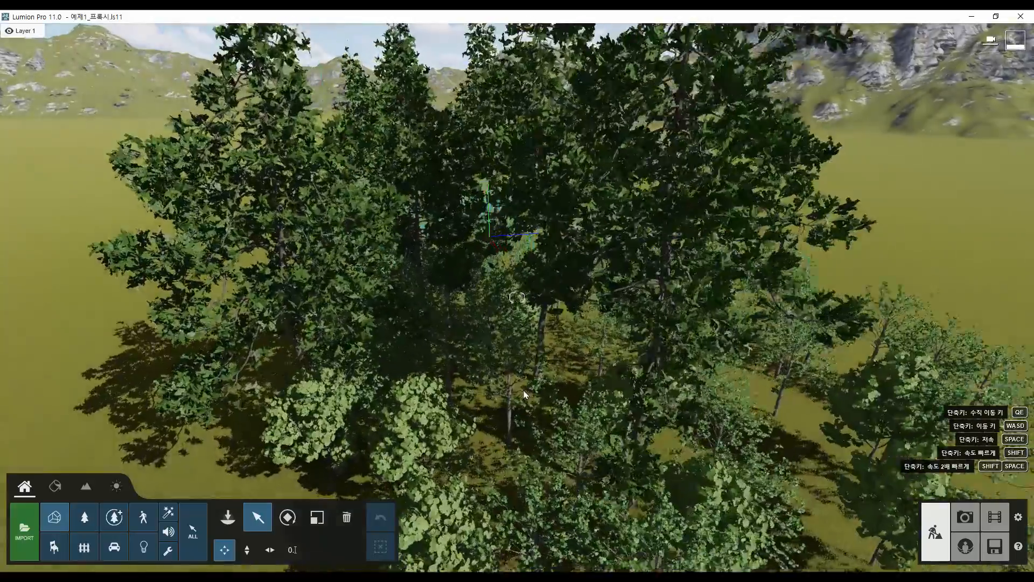
key("s")
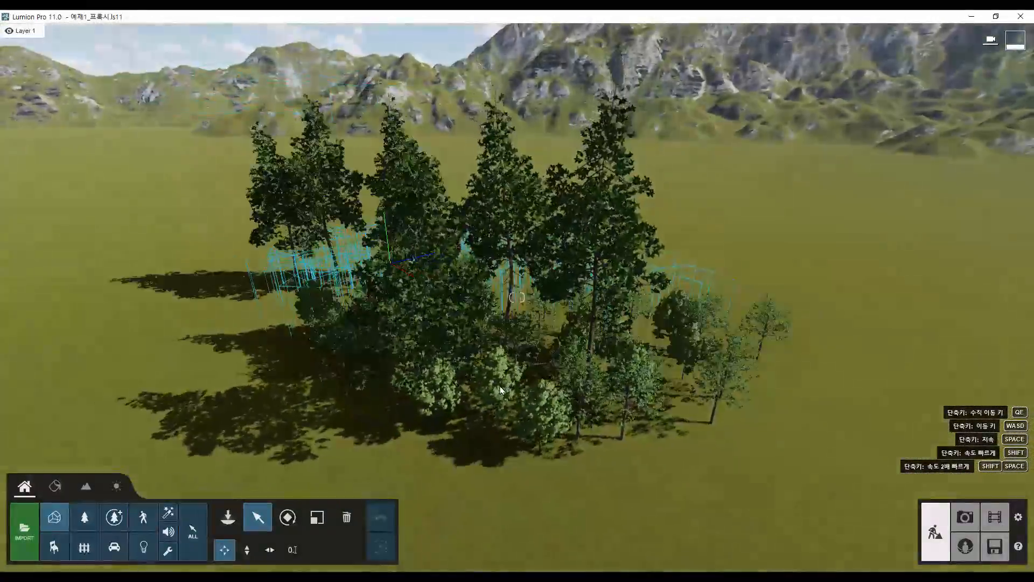
key("d")
right_click_drag(613, 374, 555, 379)
key("w")
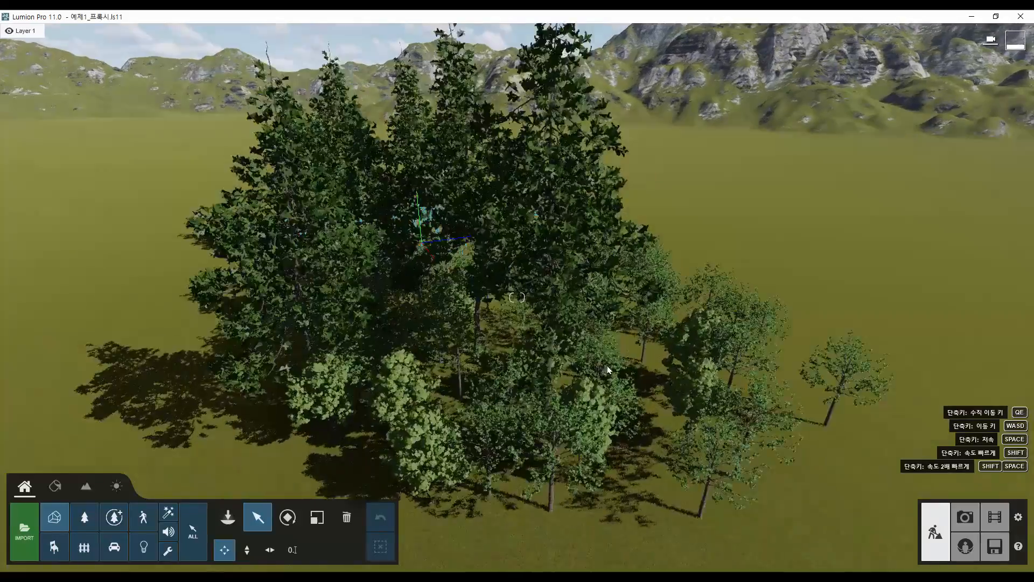
key("d")
right_click_drag(609, 370, 574, 367)
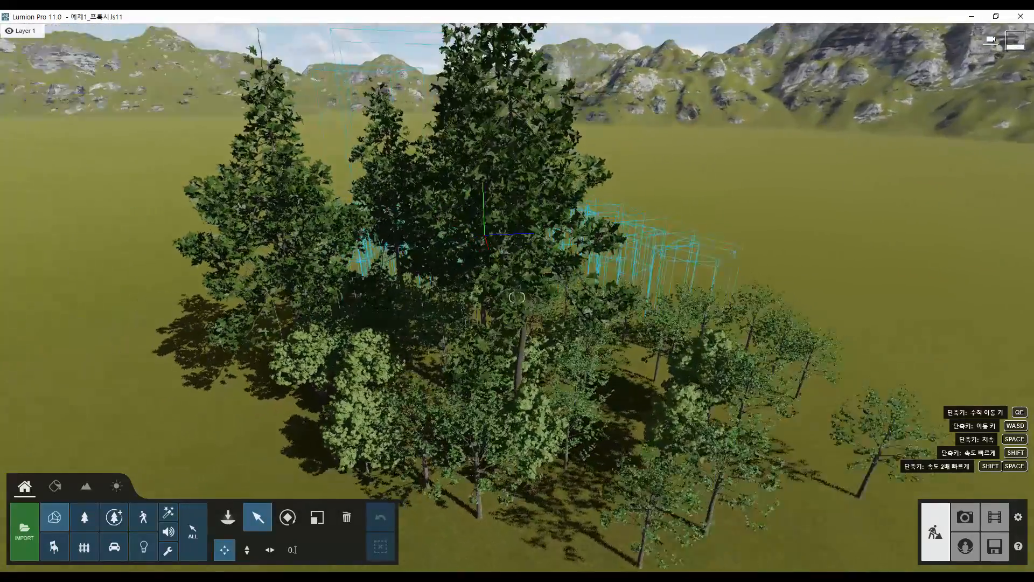
key("w")
key("s")
key("w")
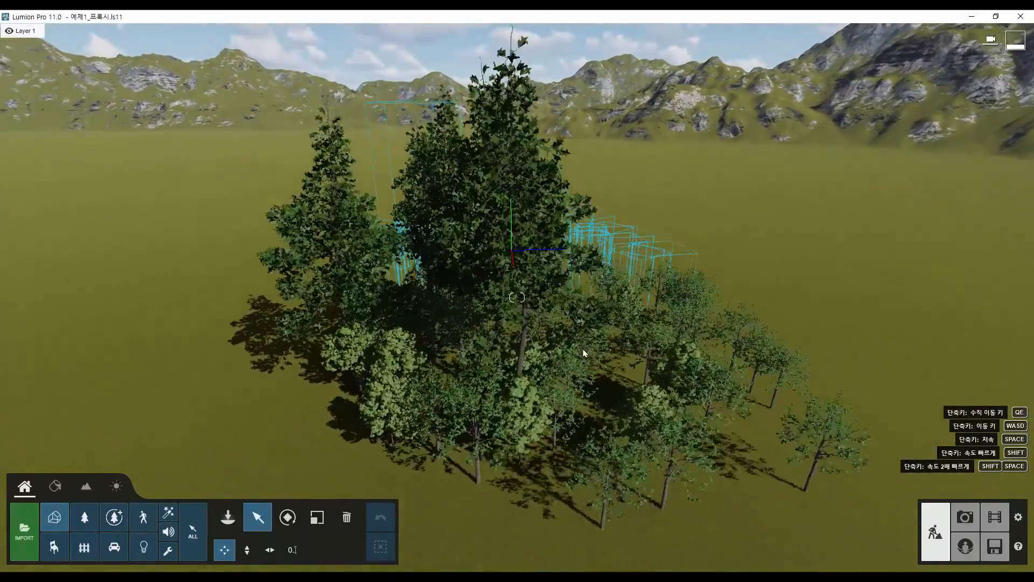
key("s")
key("a")
right_click_drag(592, 354, 623, 358)
key("s")
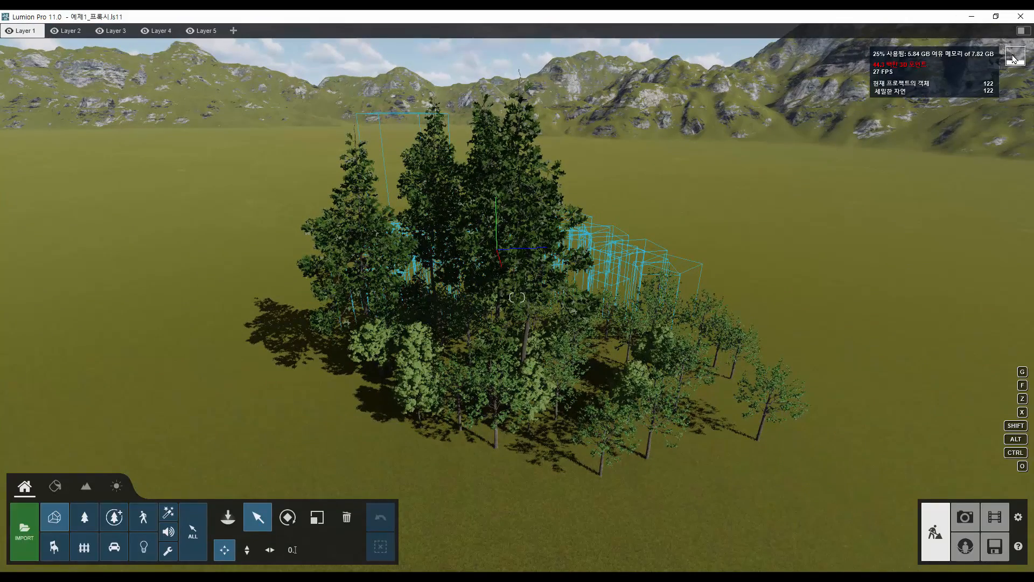
Step: Check which trees are drawn as wireframe proxies as the viewpoint circles the tree group
key("d")
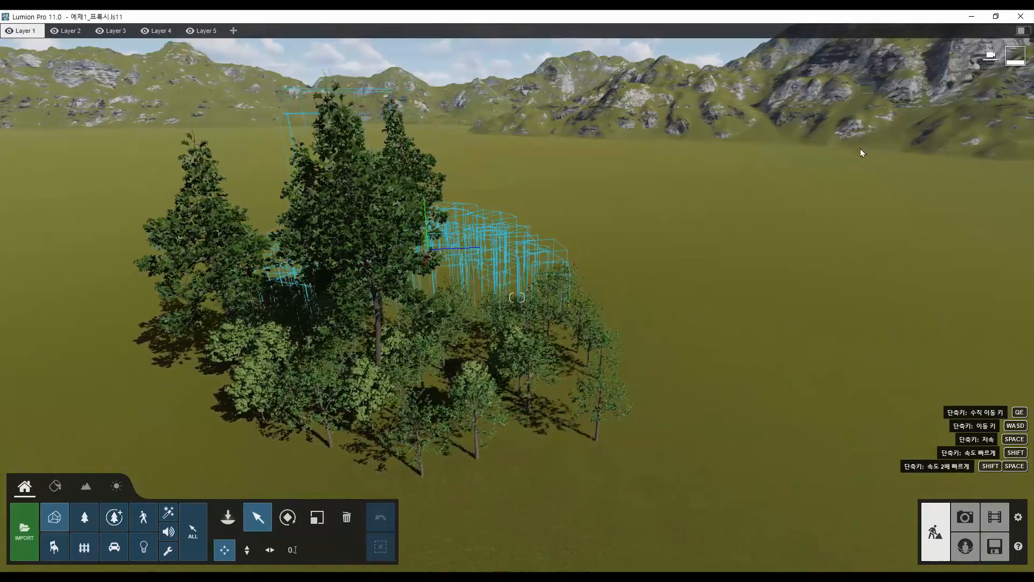
right_click_drag(829, 172, 790, 219)
key("a")
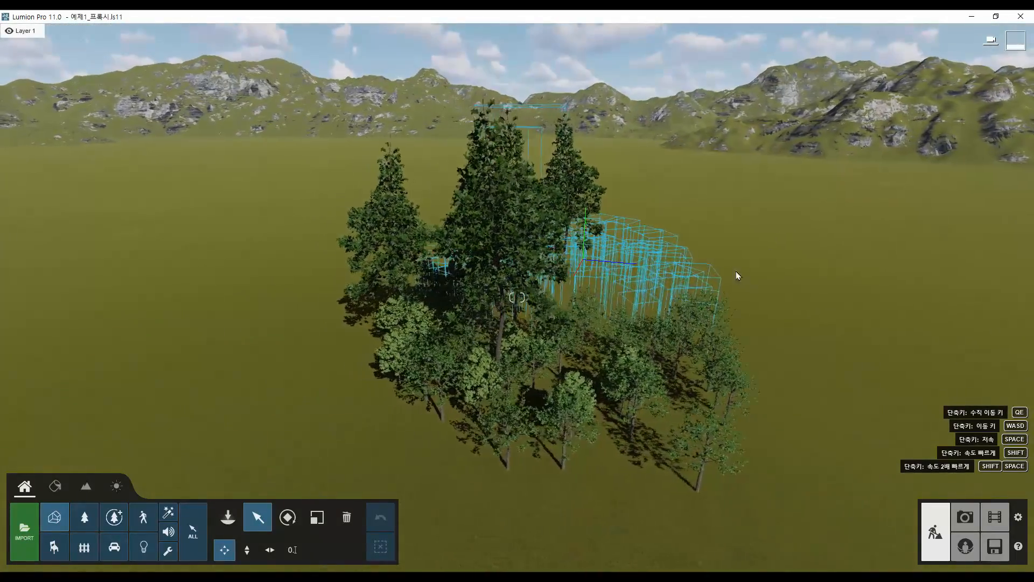
key("a")
right_click_drag(695, 264, 763, 287)
key("d")
scroll(713, 326, "up", 3)
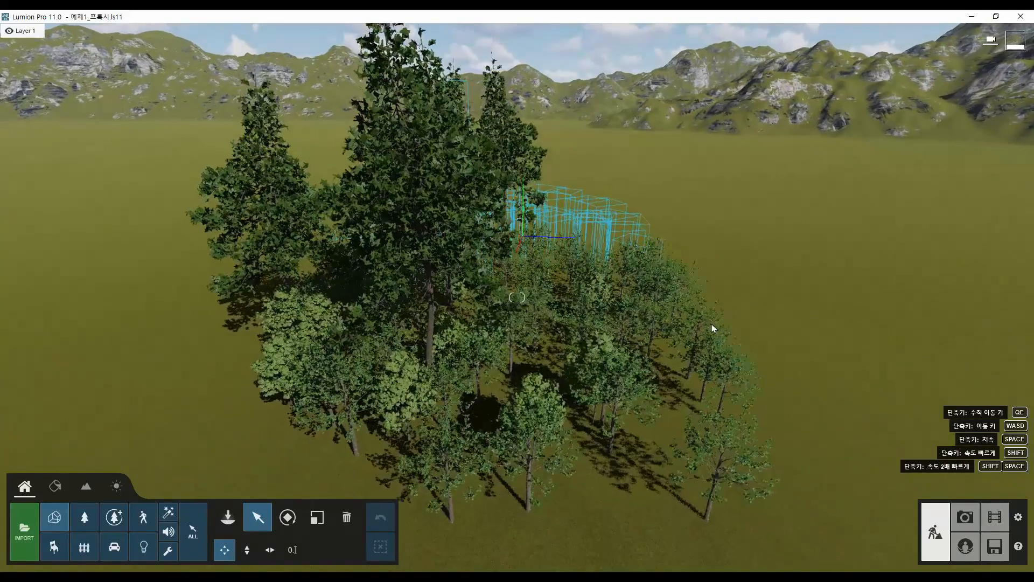
scroll(713, 326, "down", 3)
key("d")
right_click_drag(750, 326, 748, 324)
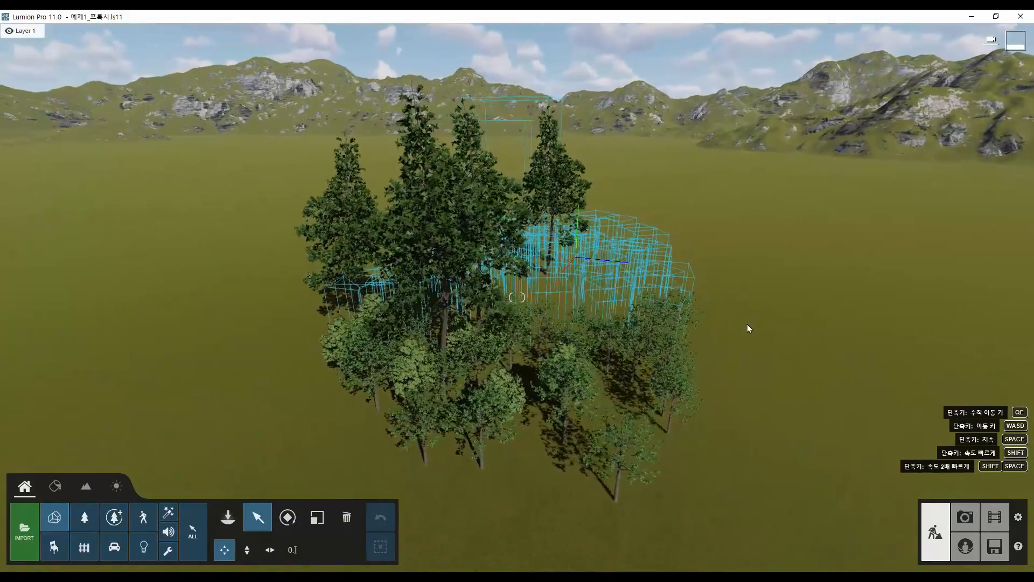
key("d")
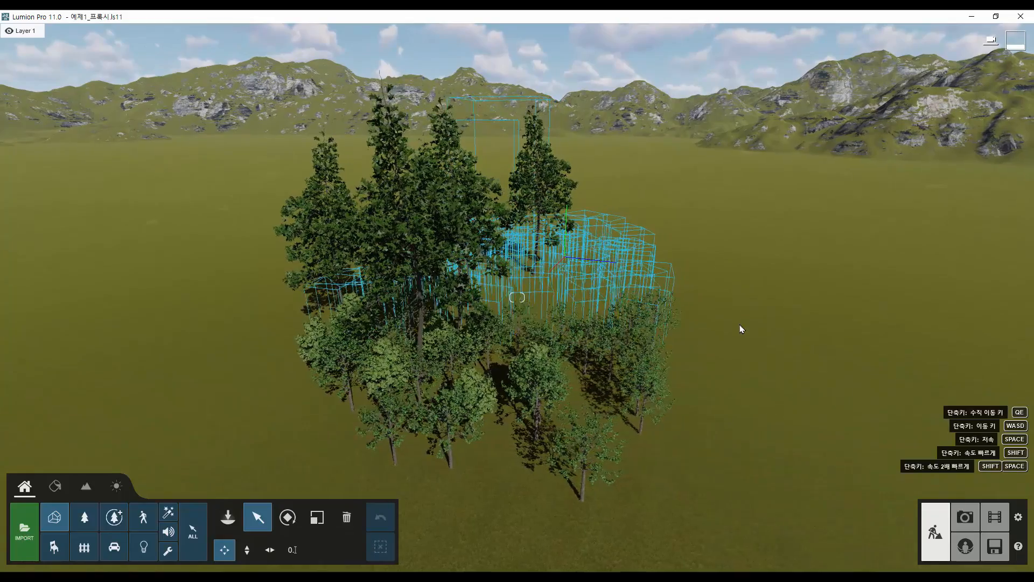
right_click_drag(737, 327, 720, 318)
key("d")
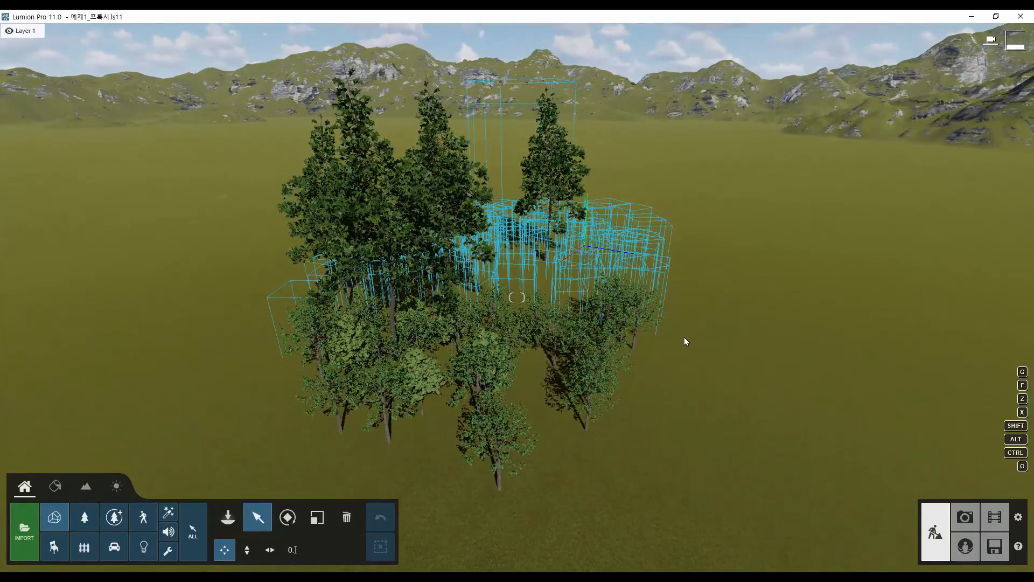
key("a")
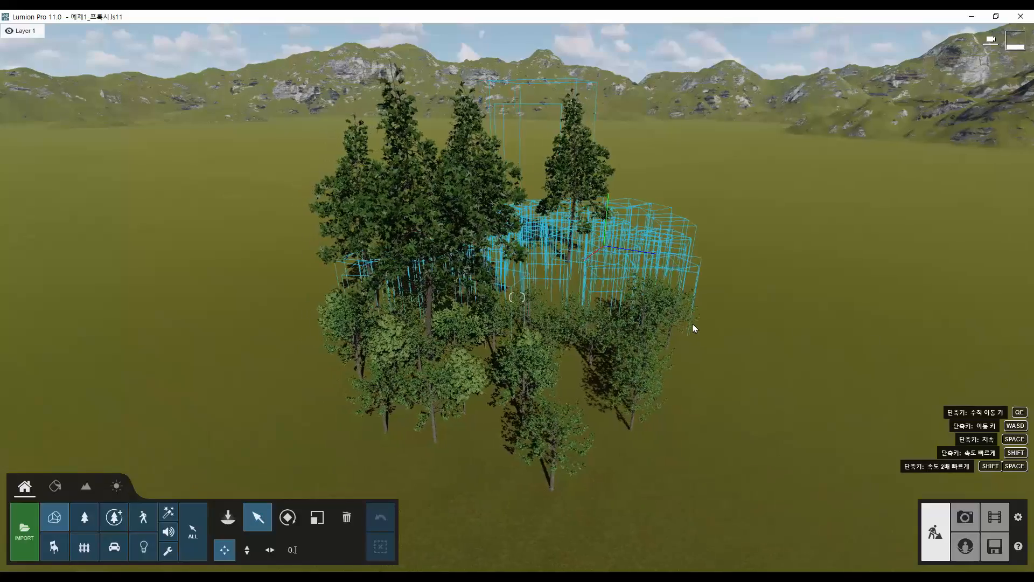
key("d")
right_click_drag(672, 322, 639, 301)
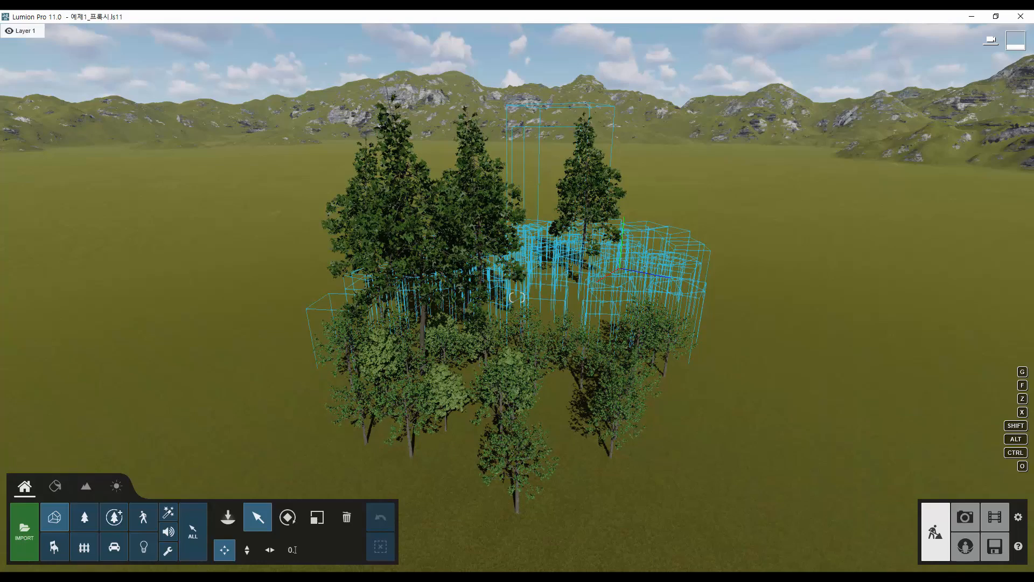
Step: Load the example scene of the white two-storey street-side house and show the on-screen help for the controls
left_click(999, 547)
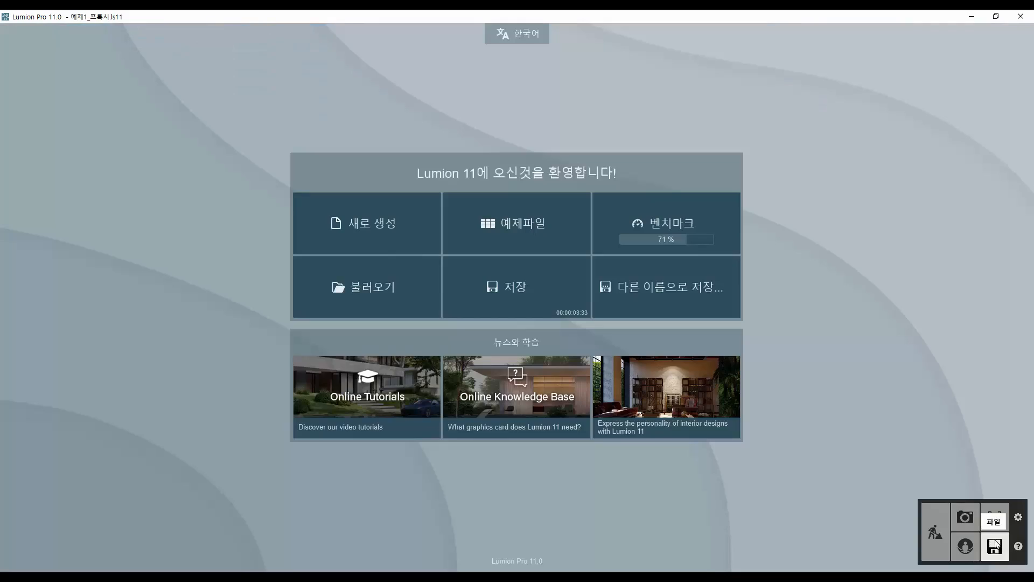
left_click(539, 229)
mouse_move(371, 404)
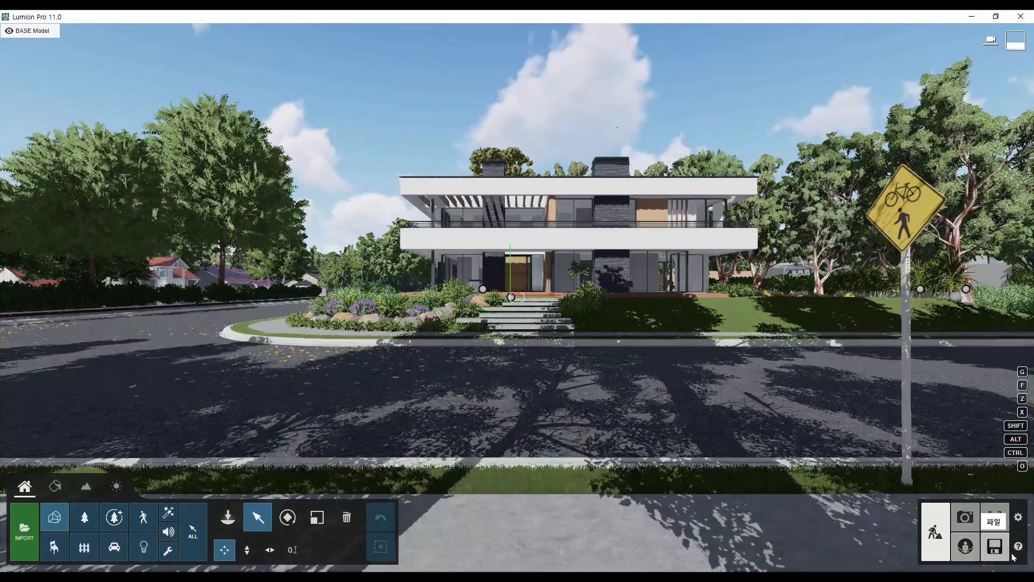
mouse_move(1021, 557)
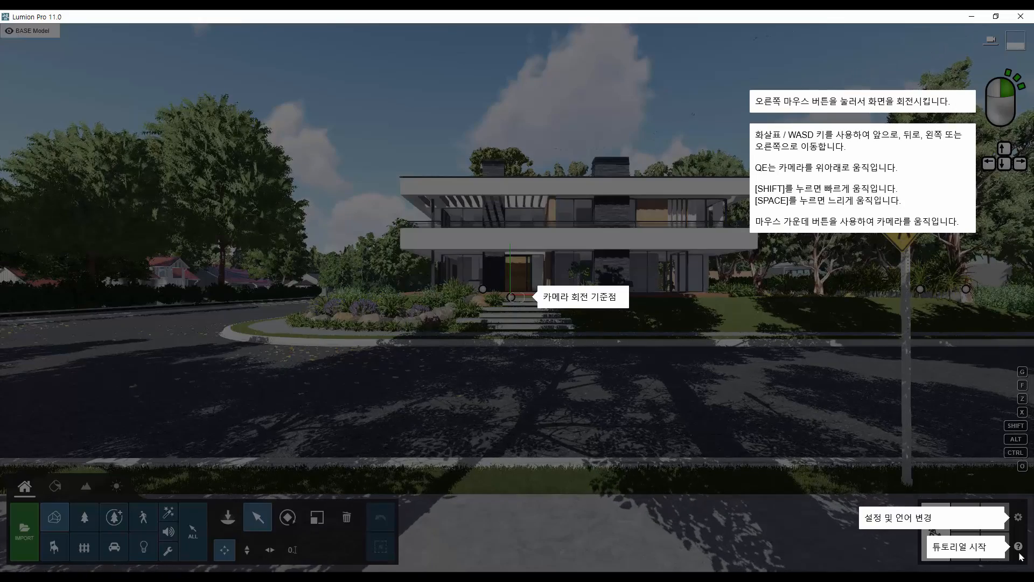
Step: Start the camera control tutorial (튜토리얼 1: 카메라 조절), look around the scene and advance to its movement lesson
left_click(1020, 553)
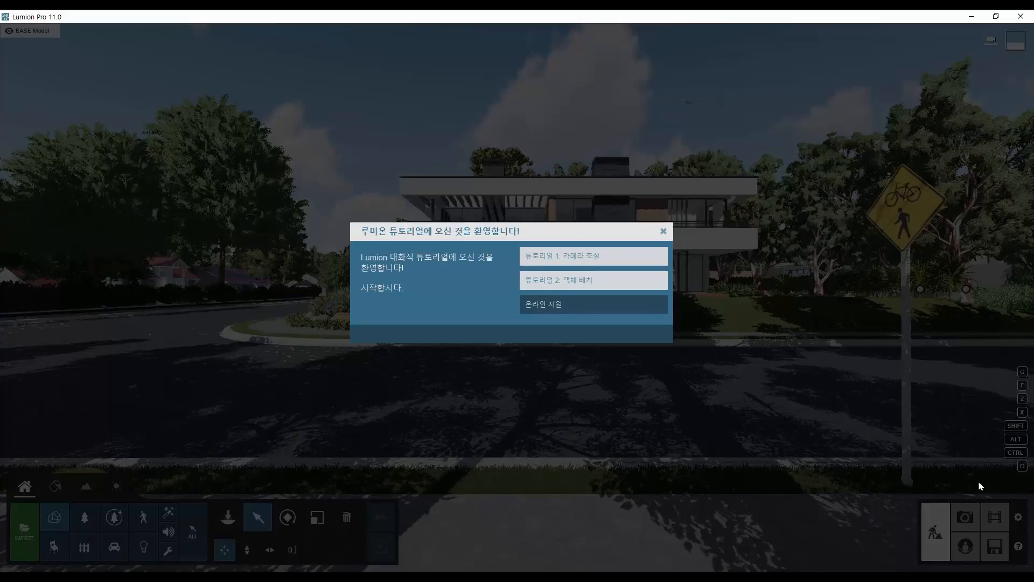
left_click(632, 264)
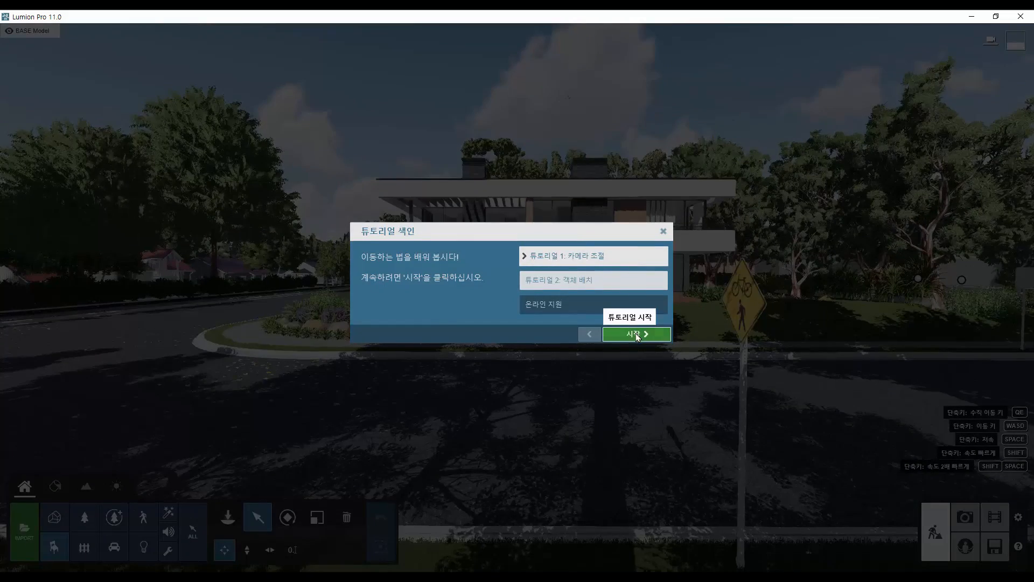
left_click(638, 329)
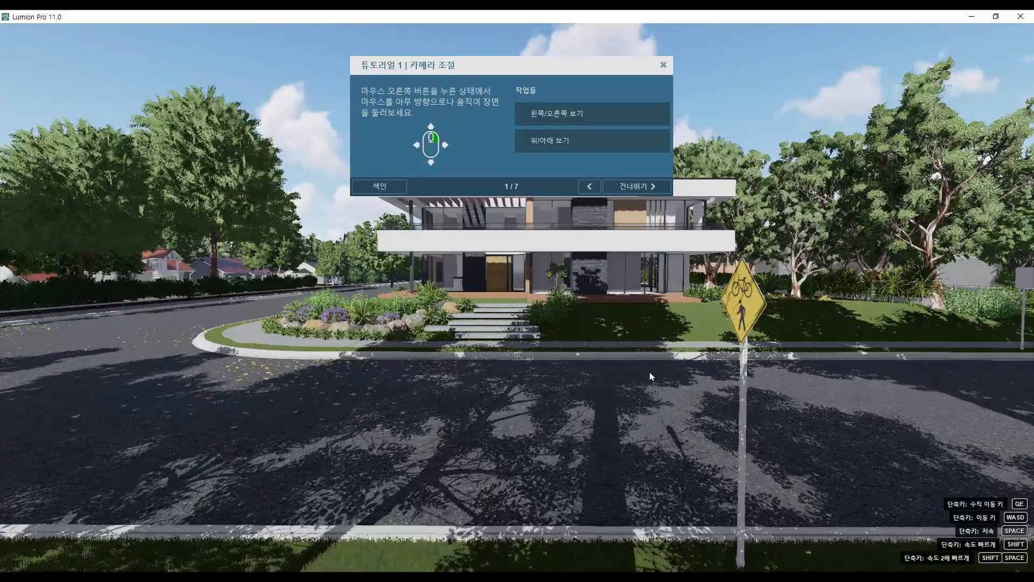
mouse_move(642, 388)
right_mouse_down()
mouse_move(636, 366)
mouse_move(539, 371)
mouse_move(485, 398)
mouse_move(620, 393)
mouse_move(609, 347)
mouse_move(645, 369)
right_mouse_up()
left_click(645, 187)
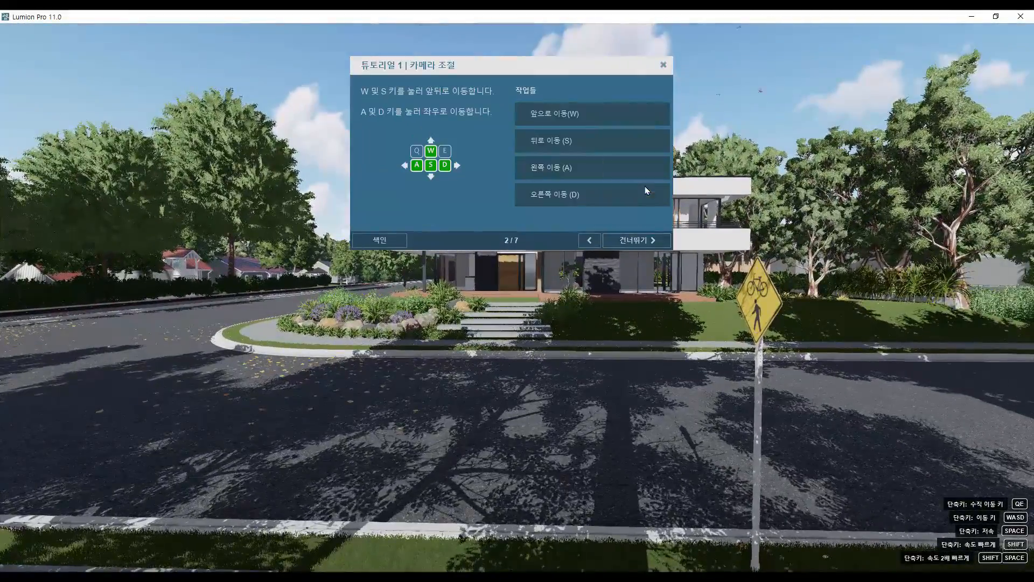
Step: Practise moving the camera forward, back, left and right, and advance the tutorial to the up and down movement lesson
key("d")
key("a")
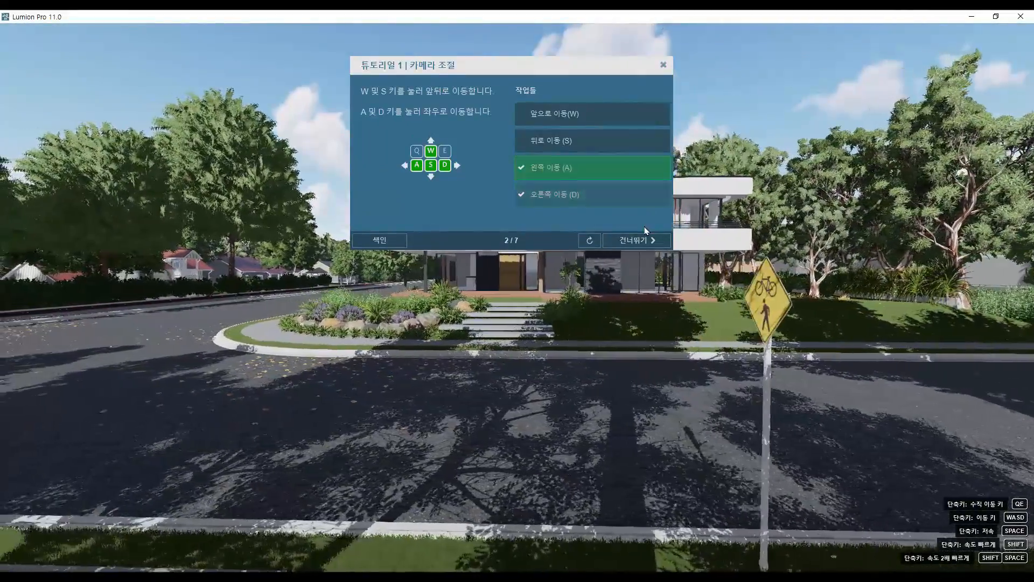
key("w")
key("s")
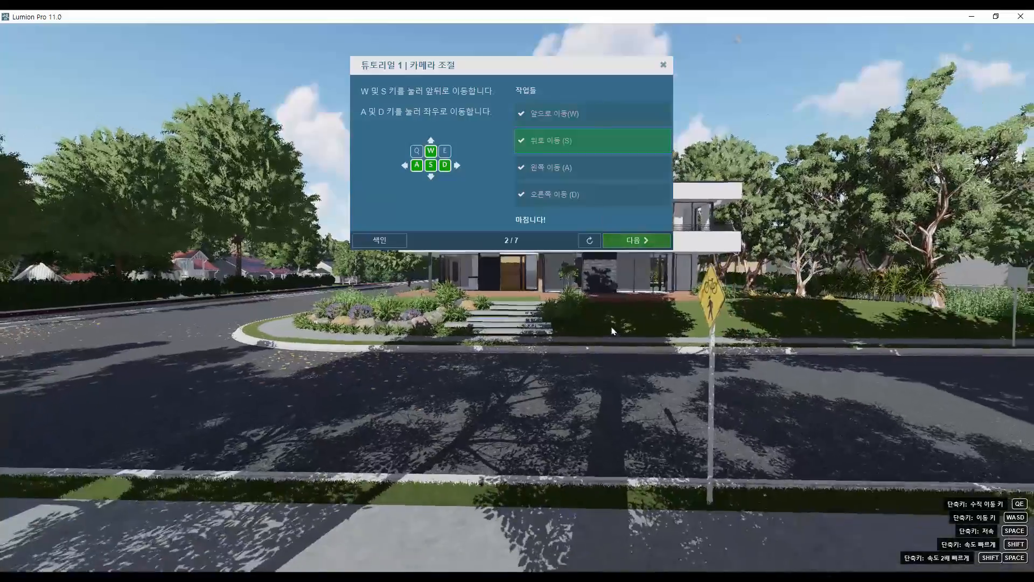
key("w")
key("d")
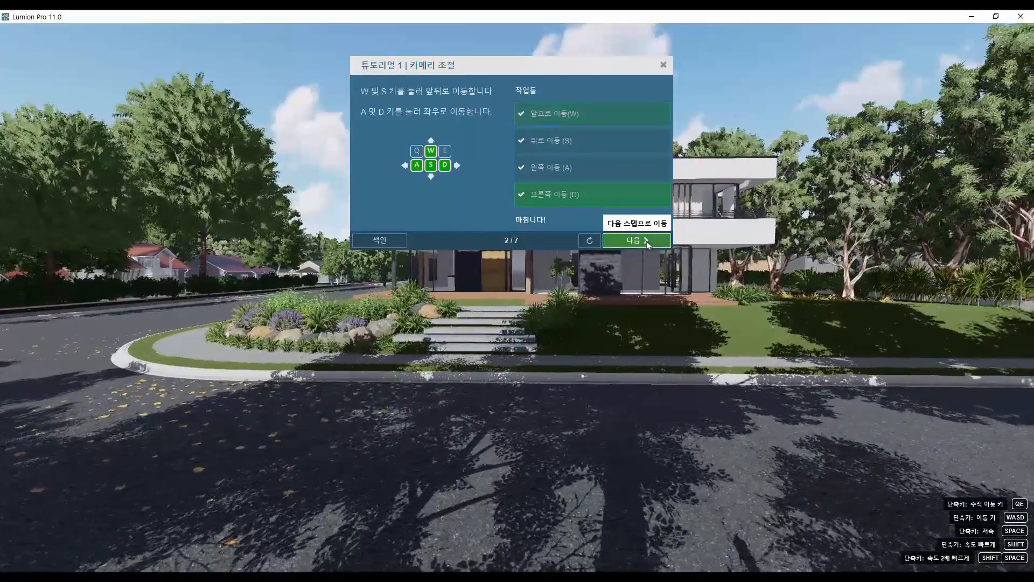
key("a")
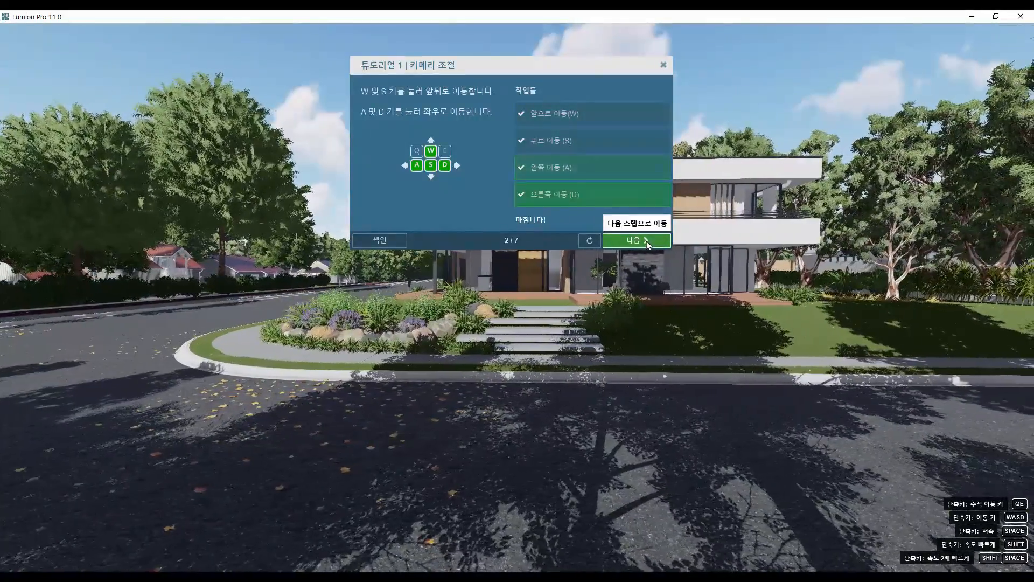
left_click(646, 241)
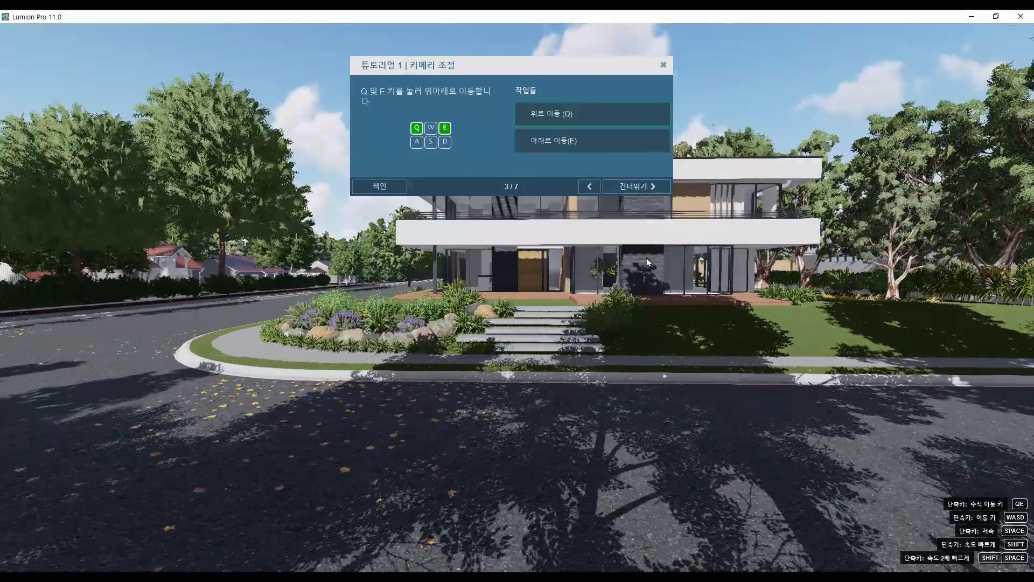
Step: Practise raising and lowering the camera and moving at the two faster speeds, advancing the tutorial to page 5
key("q")
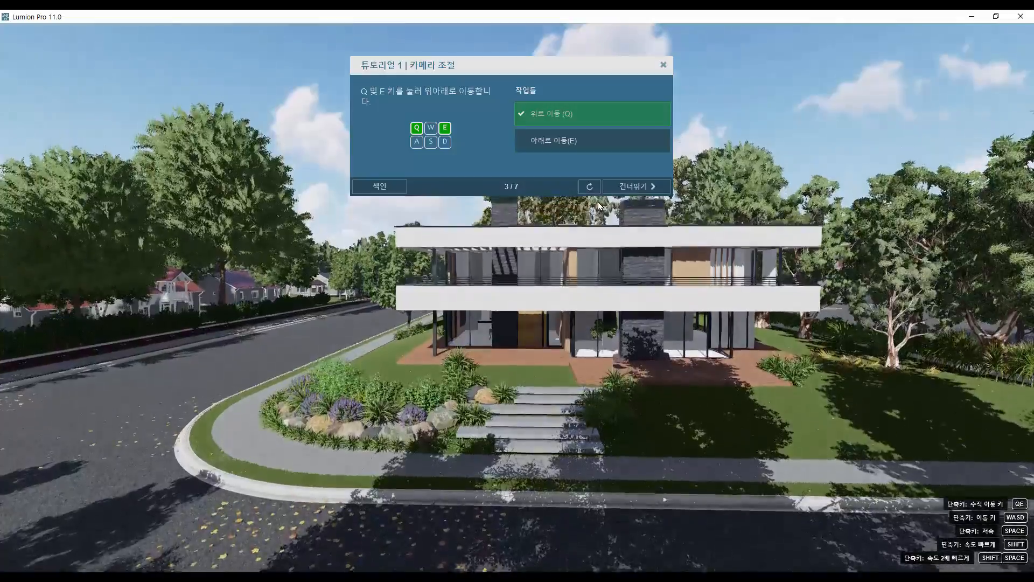
key("e")
left_click(634, 187)
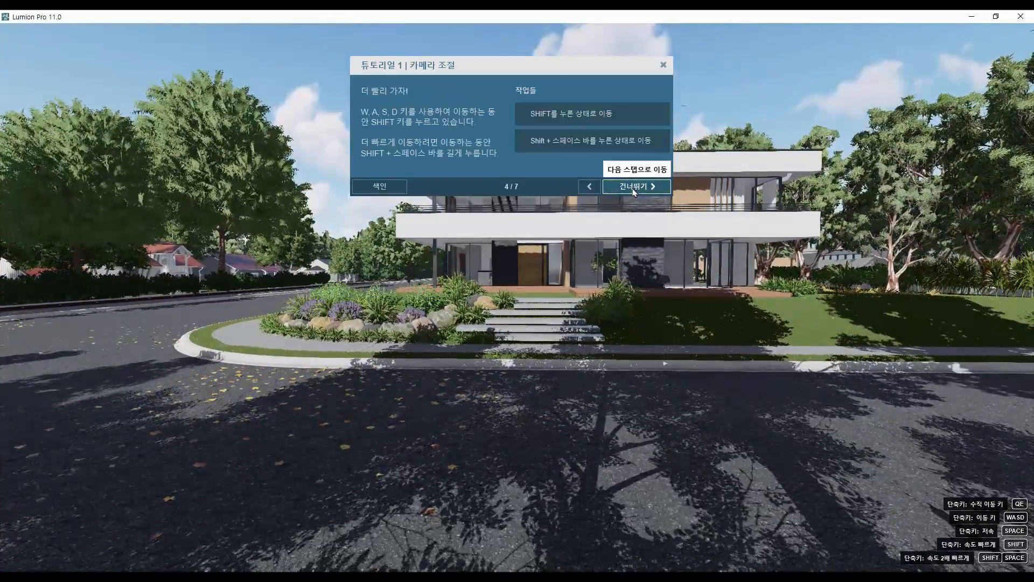
key("shift+d")
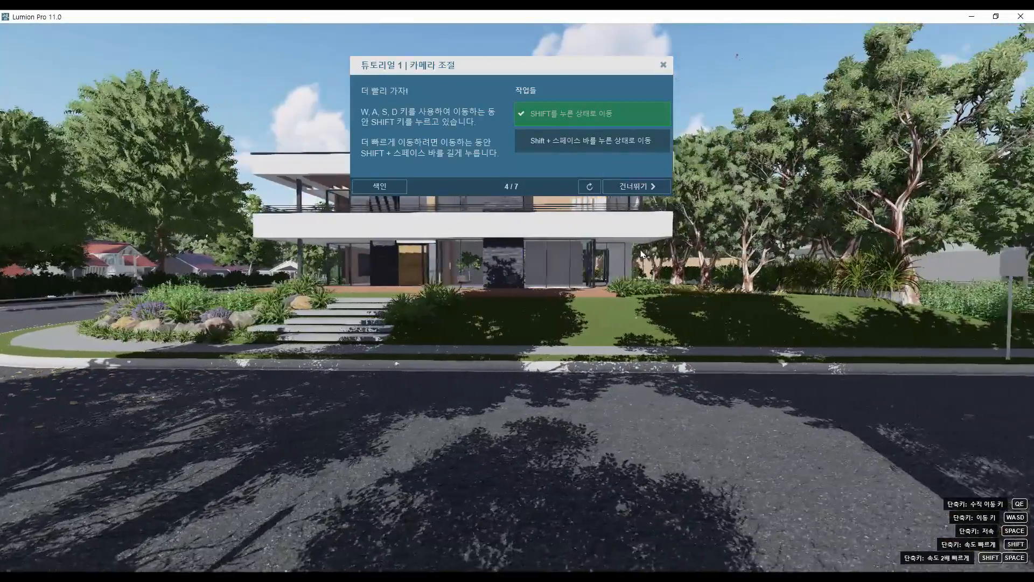
key("shift+space+a")
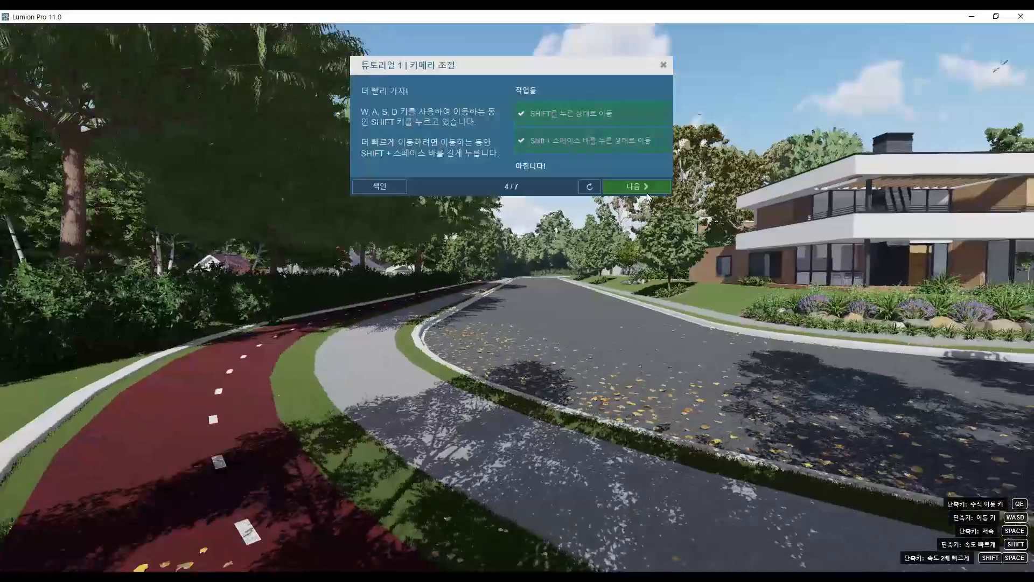
left_click(636, 187)
Step: Move and turn the camera toward the house from the street corner and exit the camera tutorial
key("d")
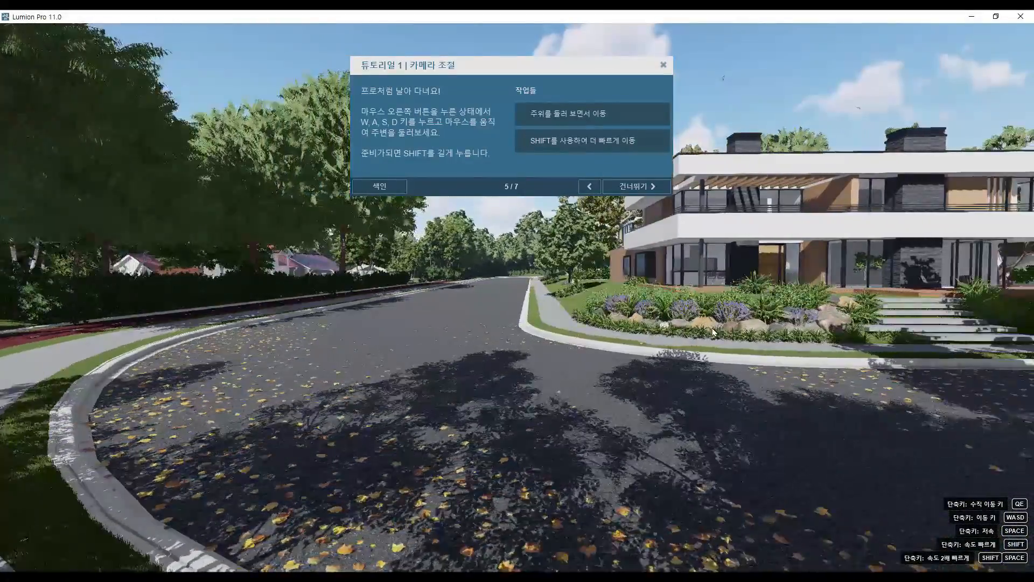
right_click_drag(713, 332, 776, 336)
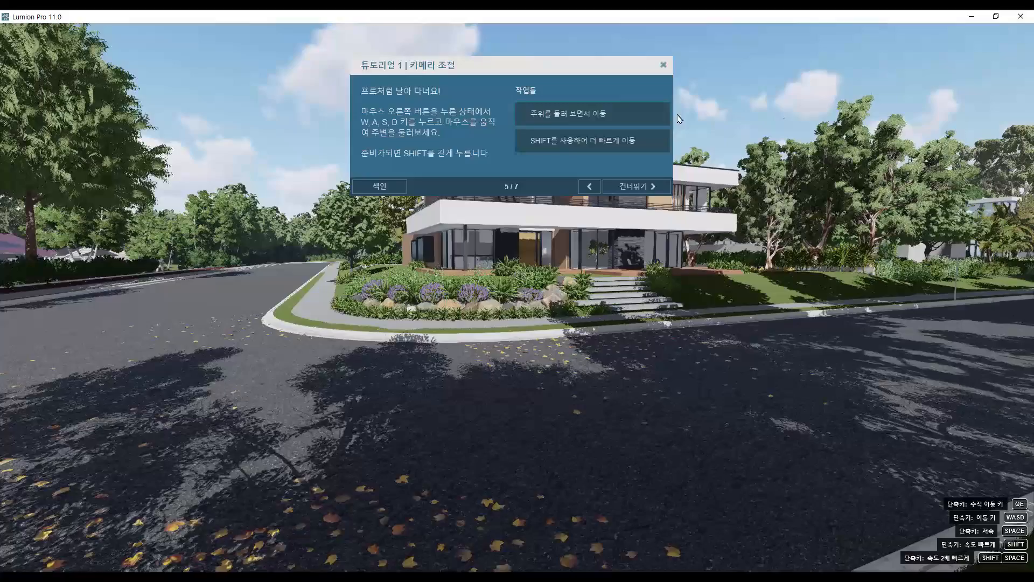
left_click(663, 65)
left_click(1021, 453)
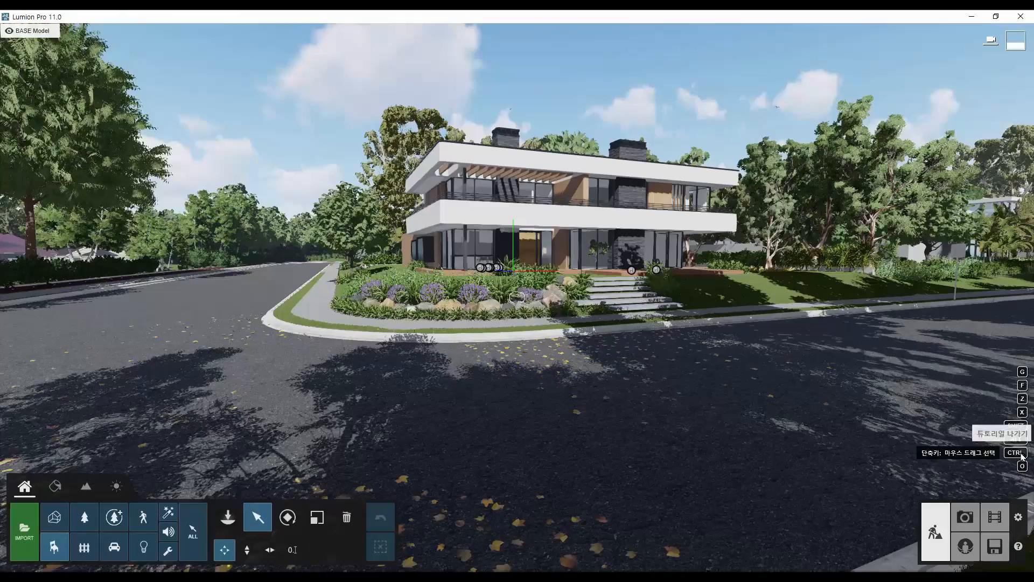
Step: Examine the colour picker, RAL palette and colourise value of the house's white plaster material, leaving without saving changes
left_click(56, 486)
left_click(504, 219)
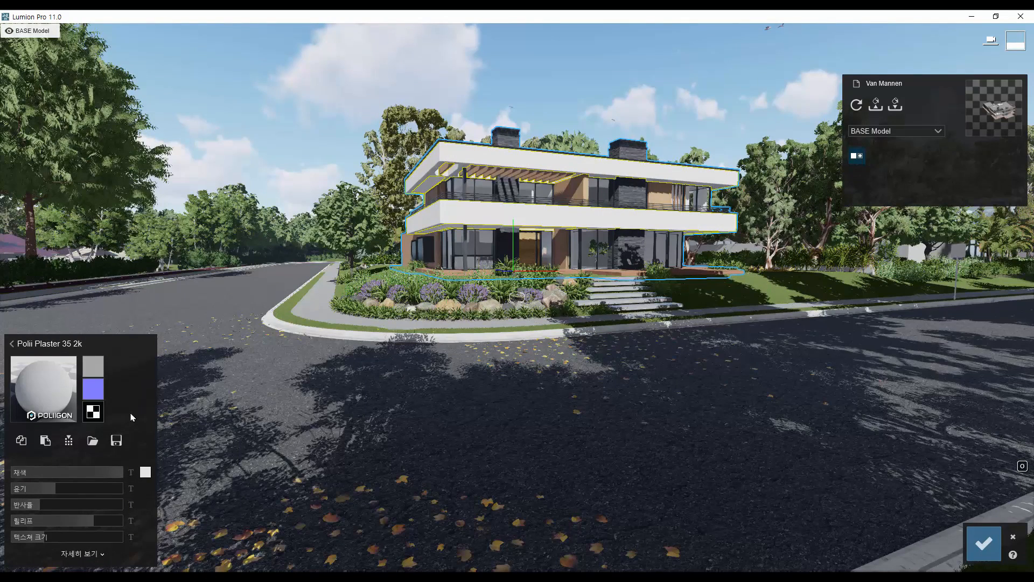
left_click(145, 472)
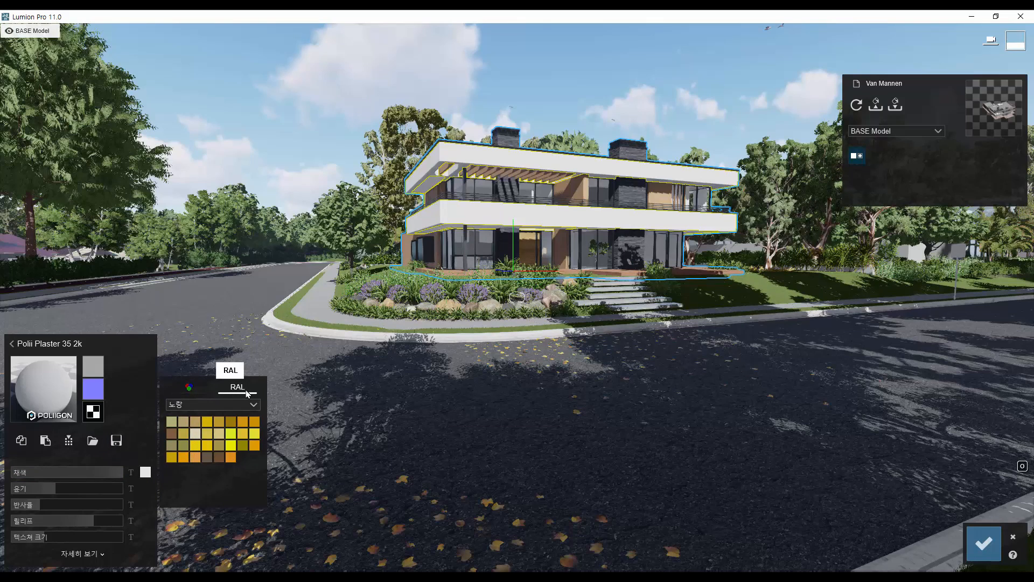
left_click(197, 392)
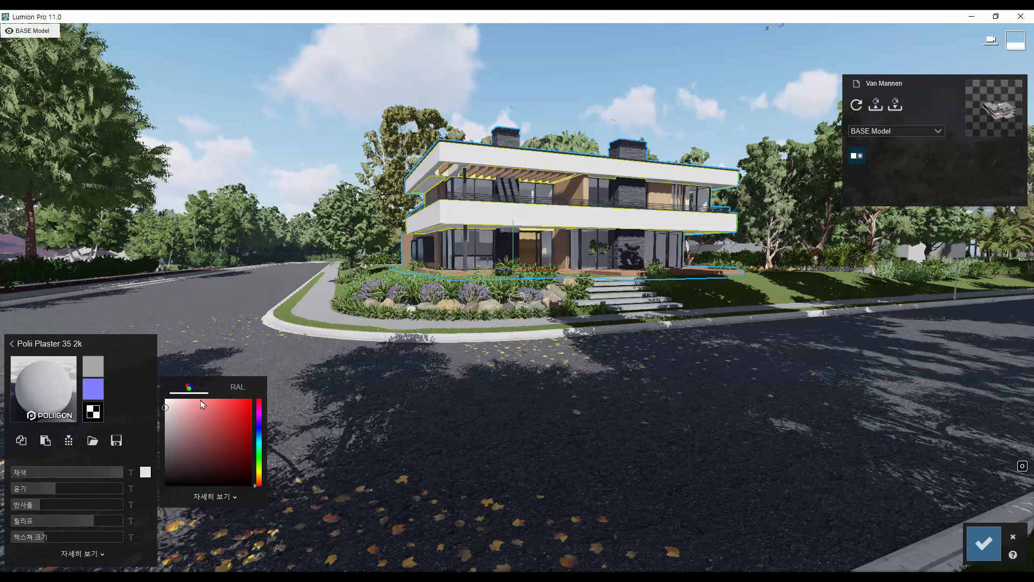
left_click(242, 393)
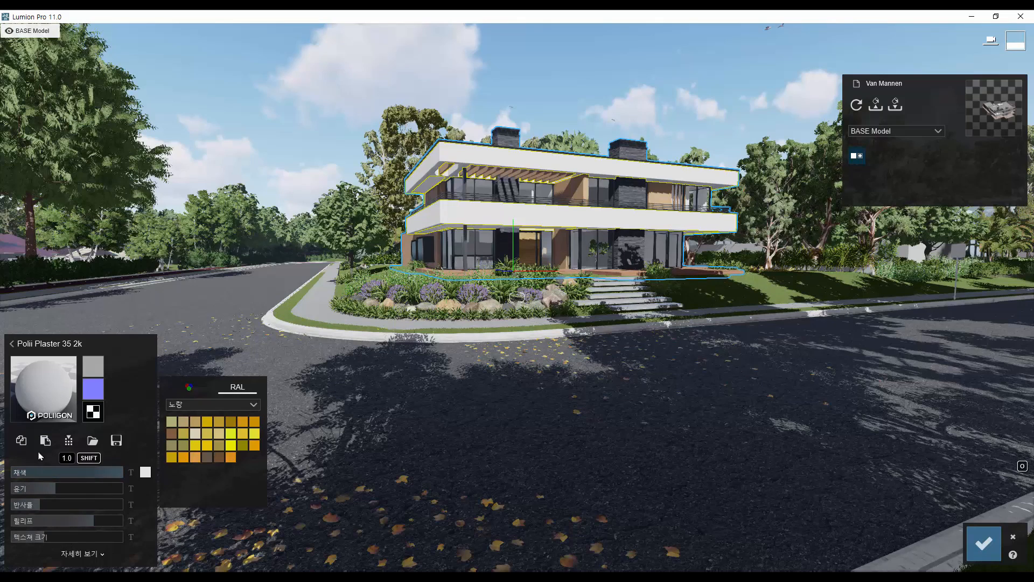
left_click(135, 475)
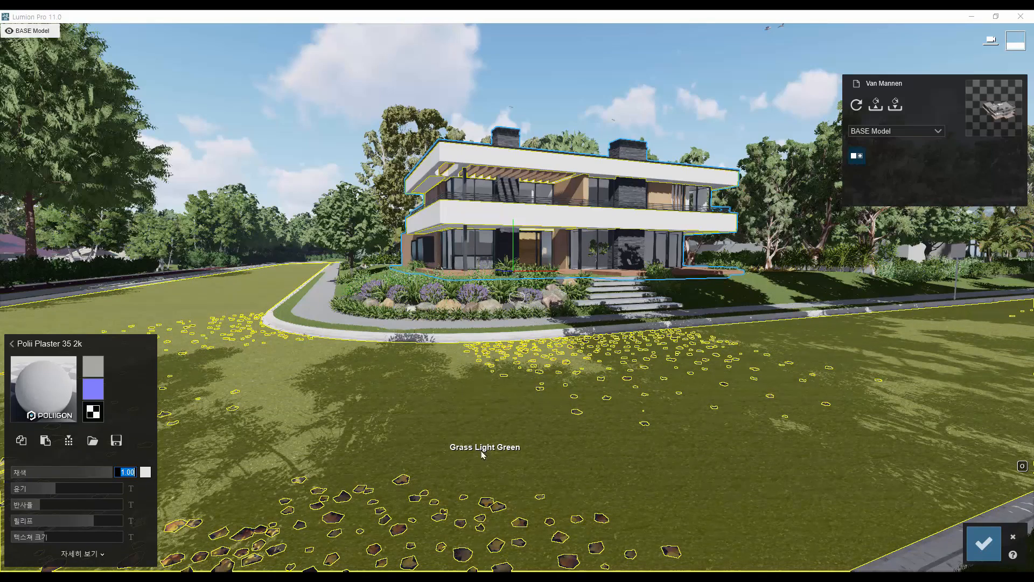
left_click(1012, 536)
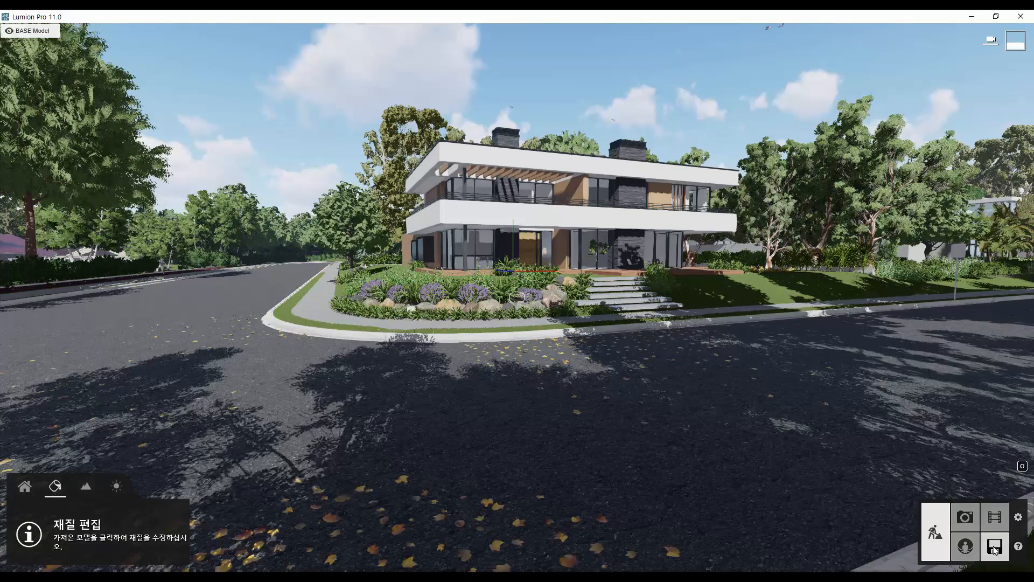
Step: Load the example project (예제파일) showing the interior with the large round window
left_click(987, 538)
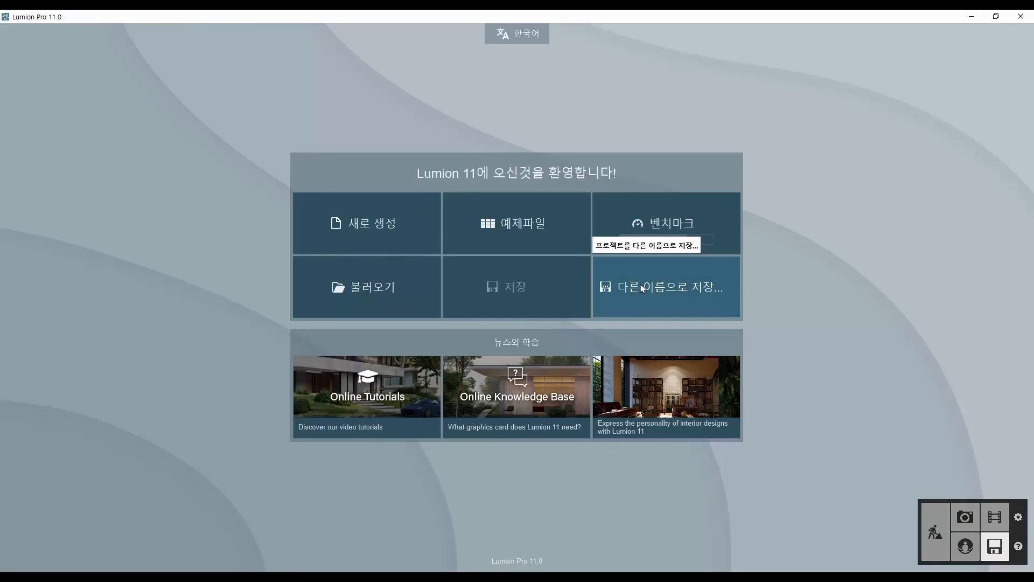
left_click(533, 235)
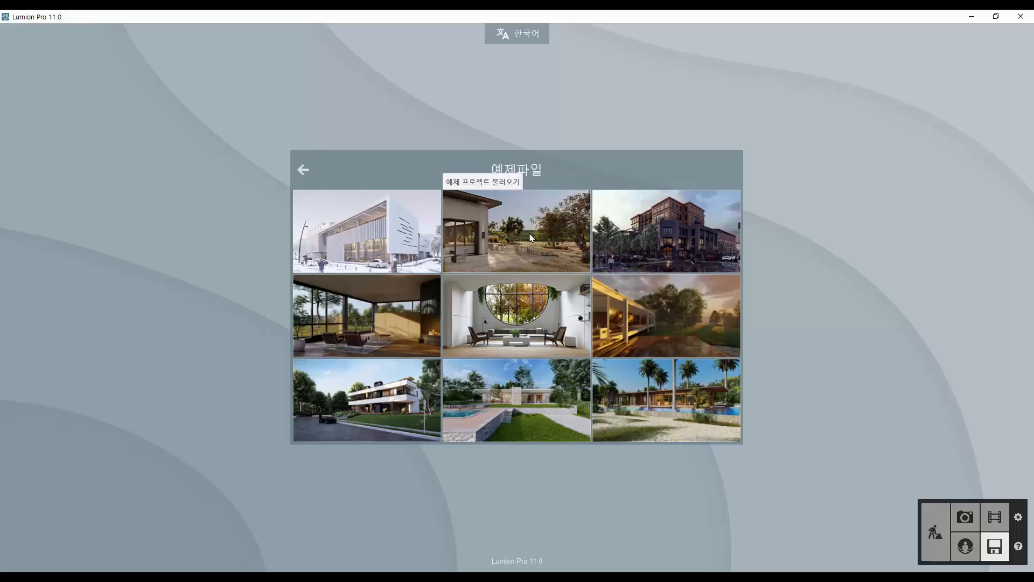
left_click(520, 333)
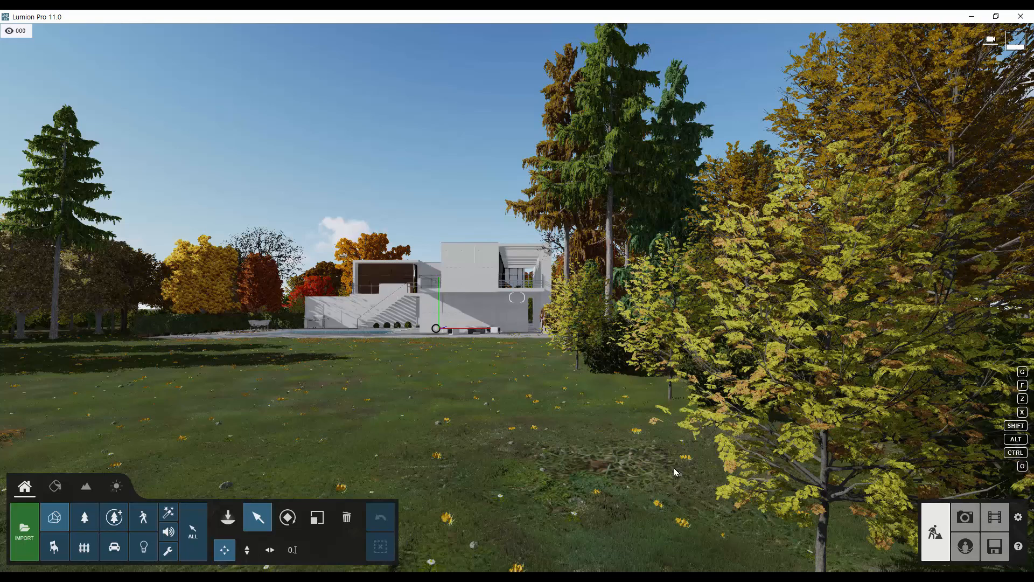
Step: Open the project's photo mode and delete the saved Ortho plan image
left_click(965, 517)
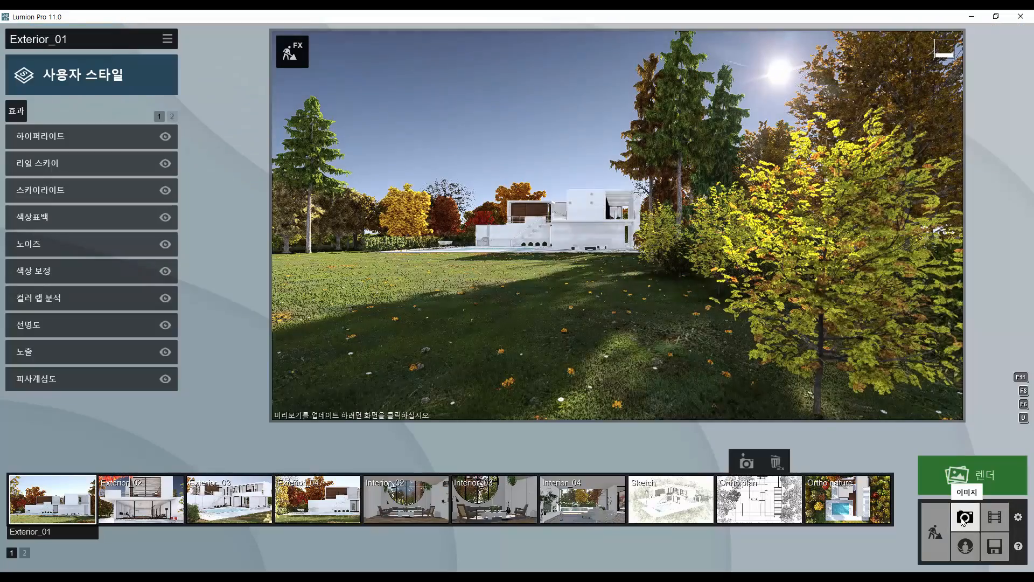
left_click(773, 500)
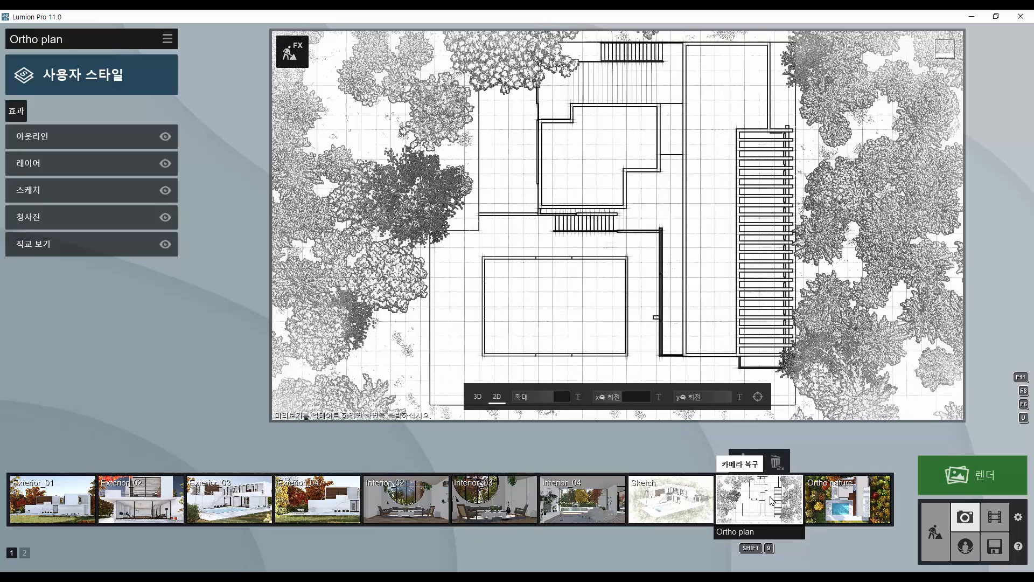
left_click(776, 462)
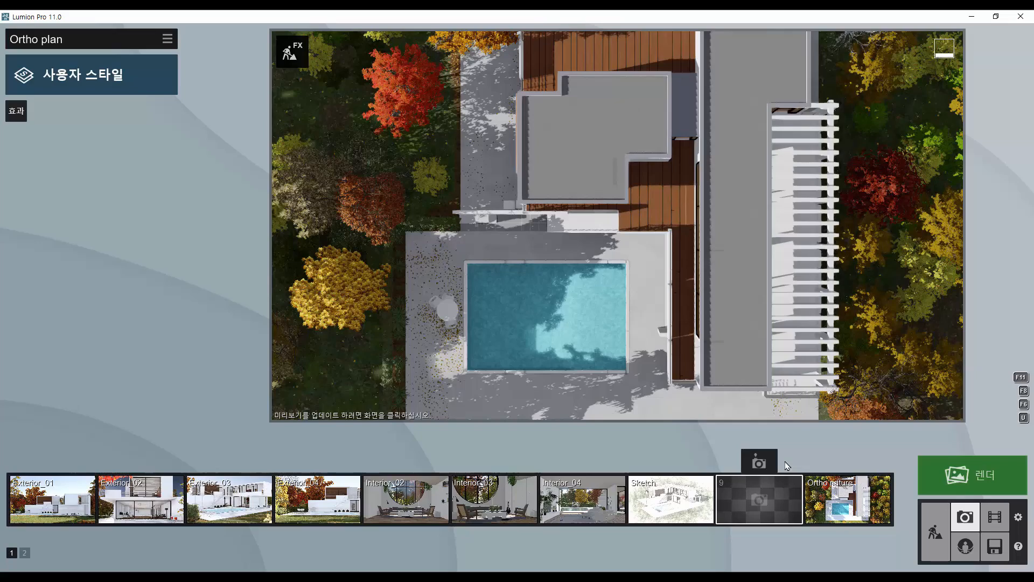
Step: Add the orthographic view (직교 보기) camera effect to the top view of the pool house and turn it on
scroll(719, 334, "down", 5)
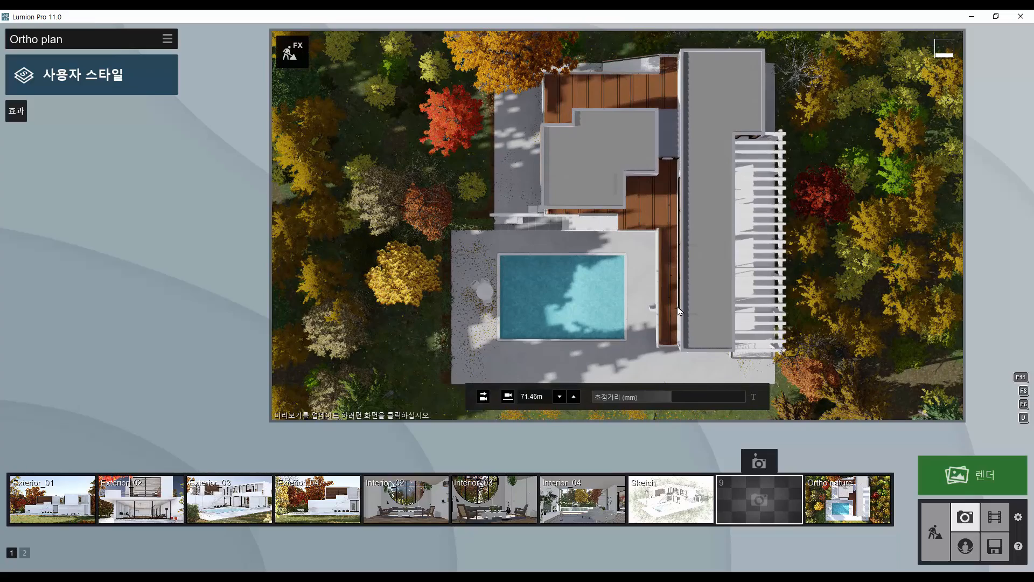
scroll(695, 189, "up", 5)
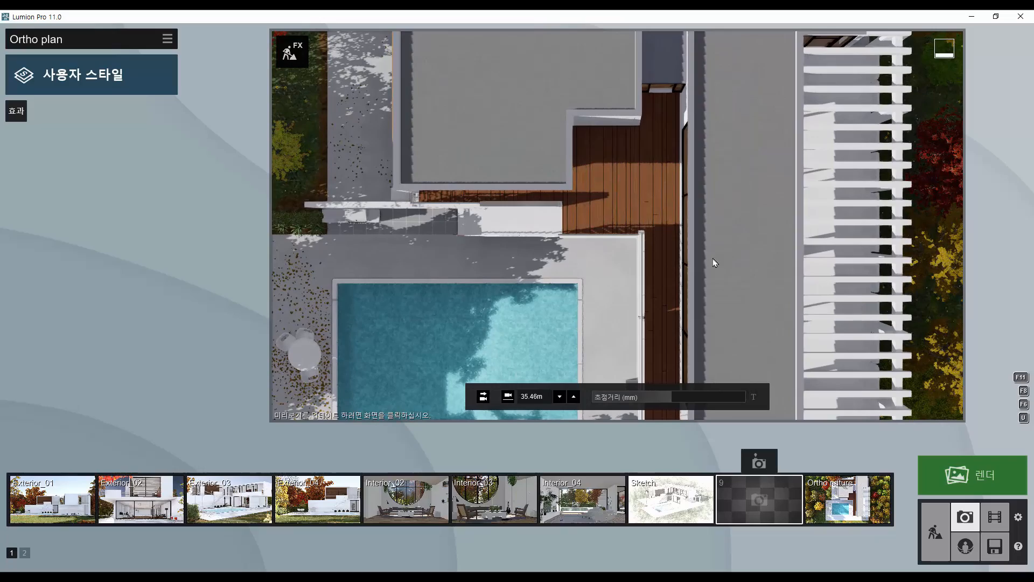
scroll(714, 263, "down", 5)
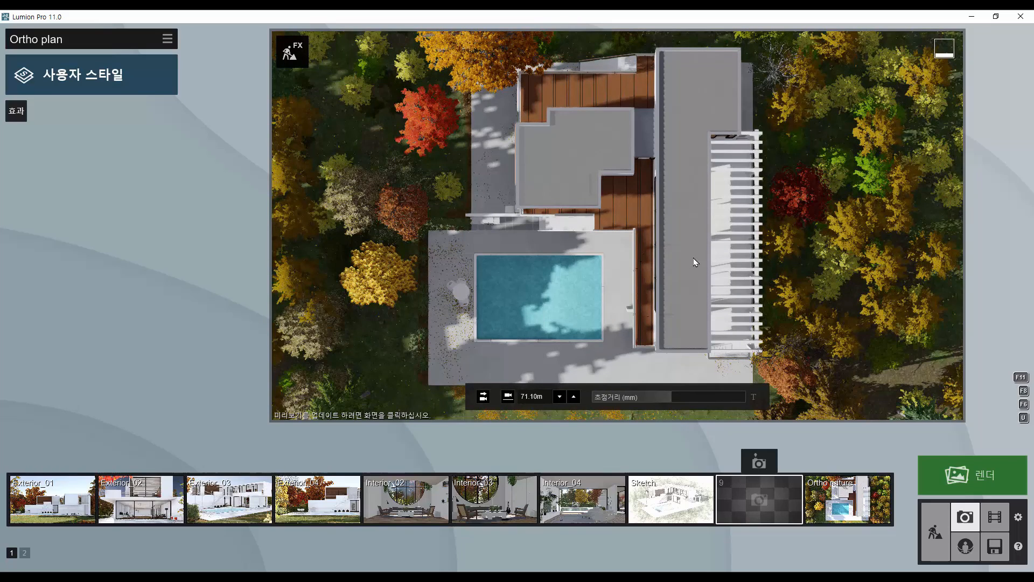
left_click(17, 112)
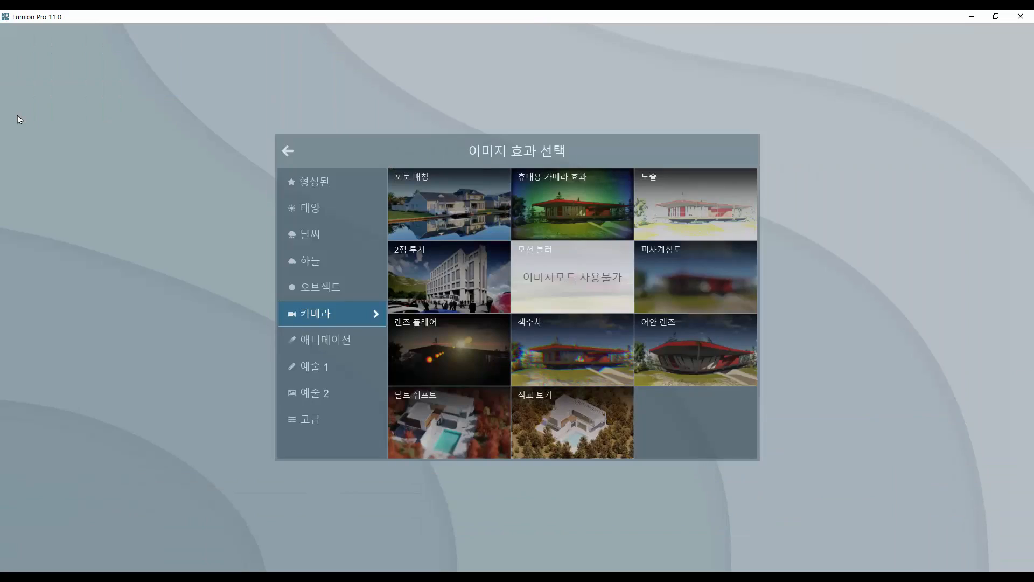
left_click(547, 419)
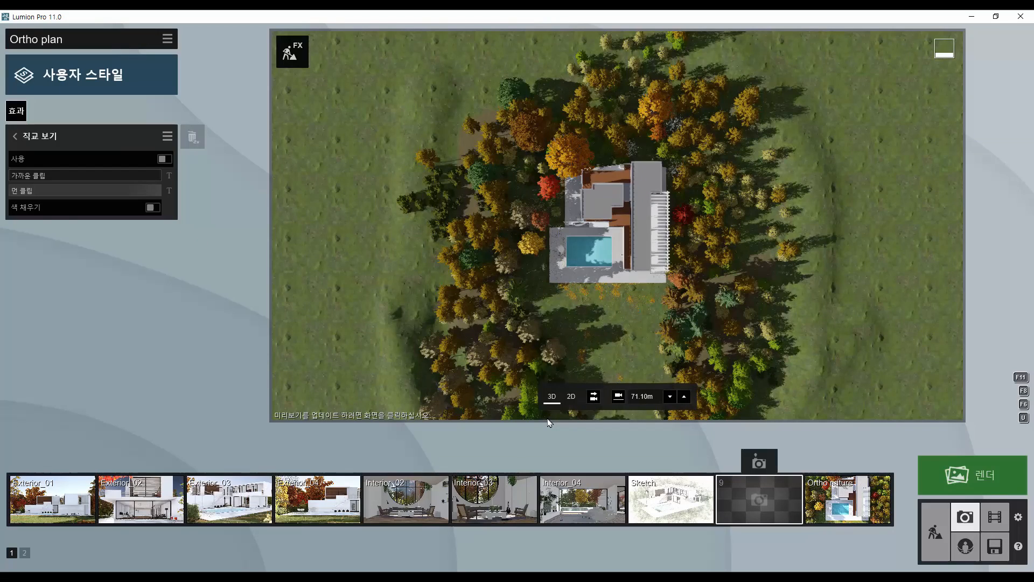
left_click(164, 158)
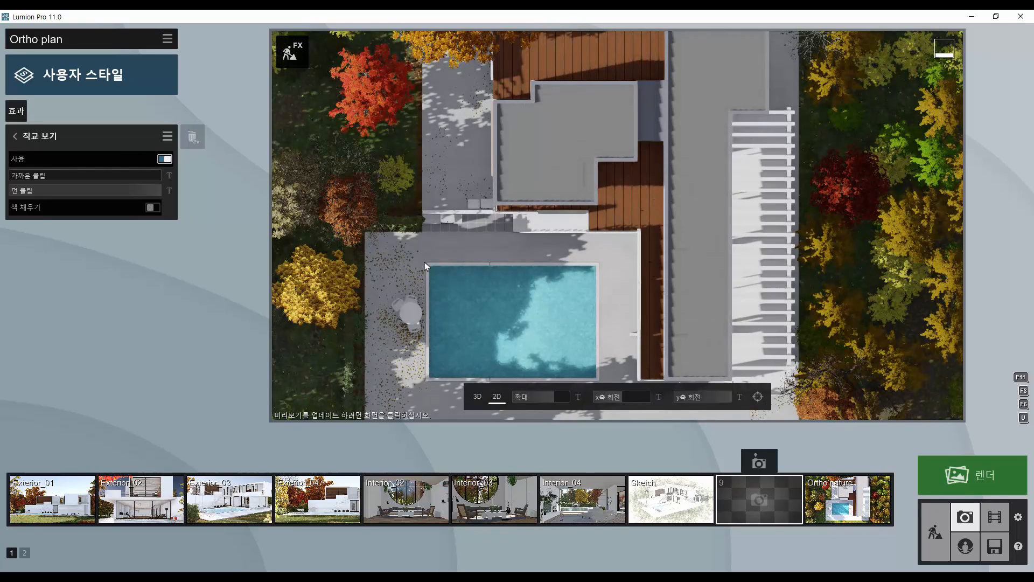
scroll(666, 223, "up", 3)
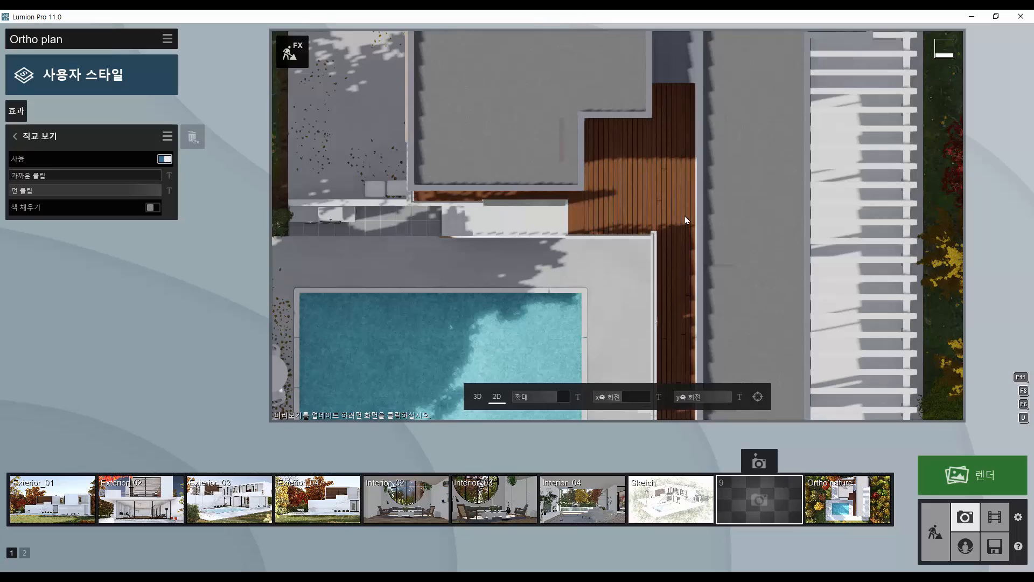
Step: Zoom out over the whole site and rotate the orthographic plan into an isometric view with a y-axis rotation of 35.3°
scroll(686, 220, "down", 6)
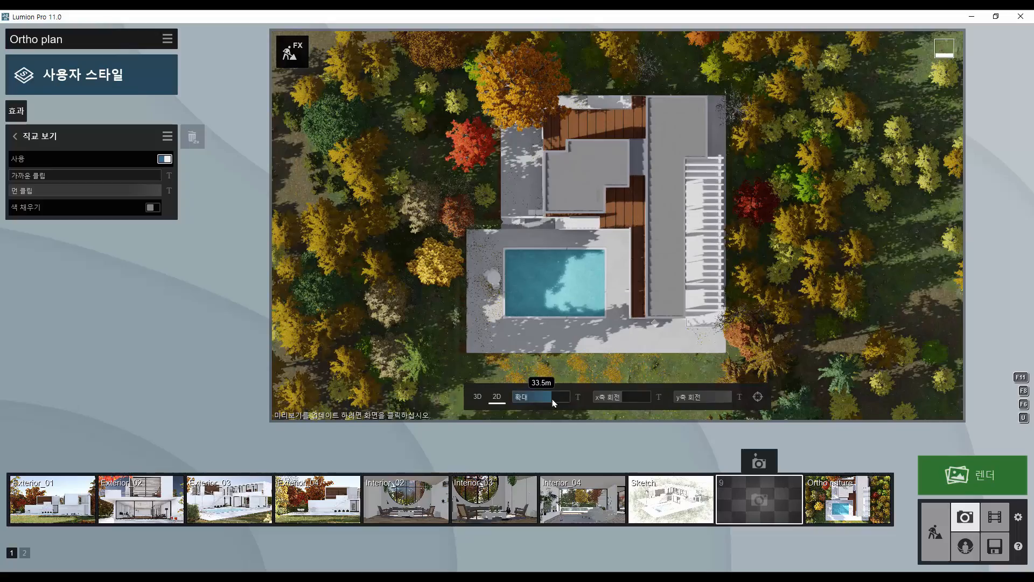
mouse_move(552, 397)
left_mouse_down()
mouse_move(561, 398)
mouse_move(551, 398)
left_mouse_up()
left_click_drag(622, 401, 613, 399)
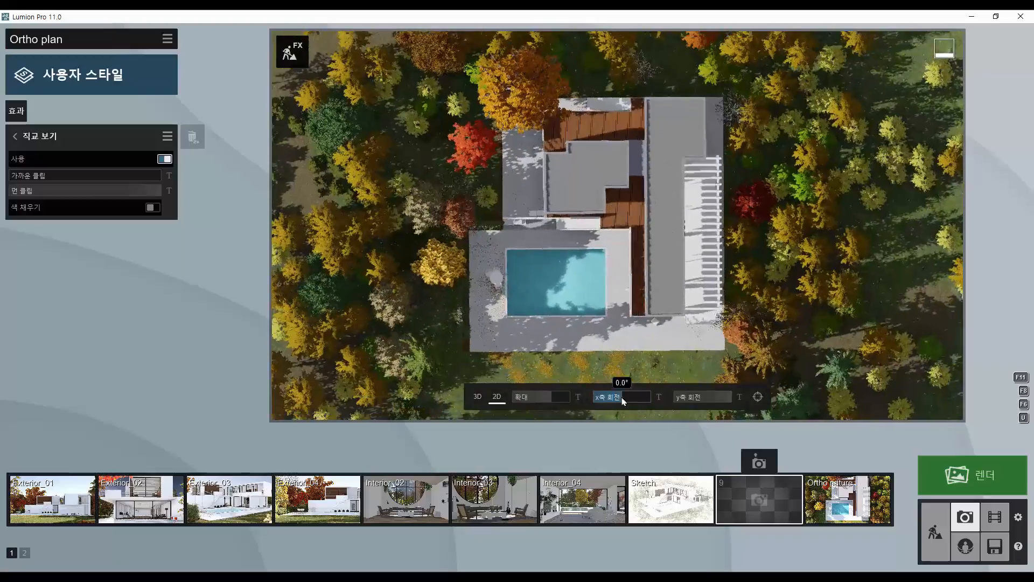
left_click_drag(712, 398, 738, 401)
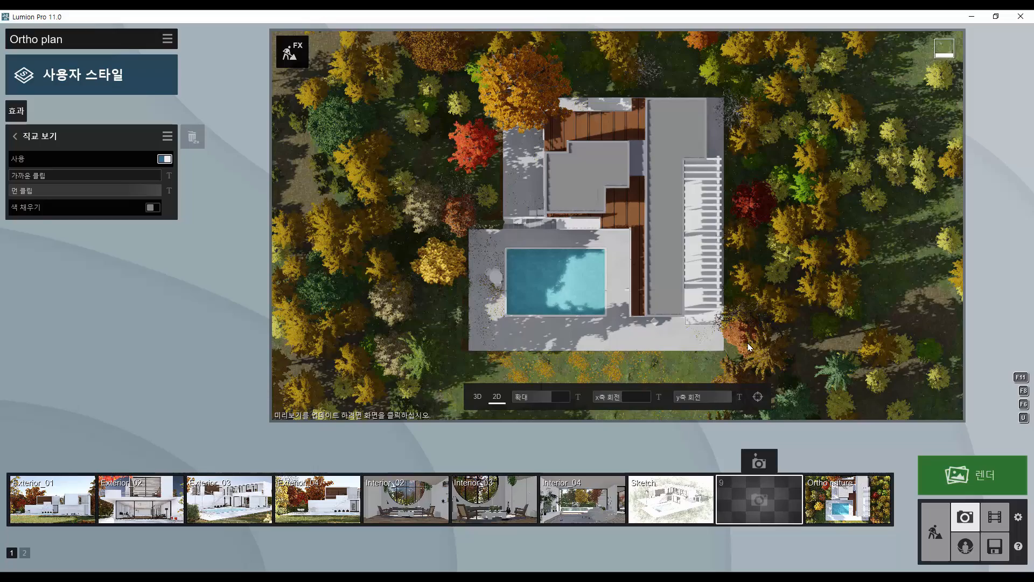
left_click_drag(730, 398, 713, 400)
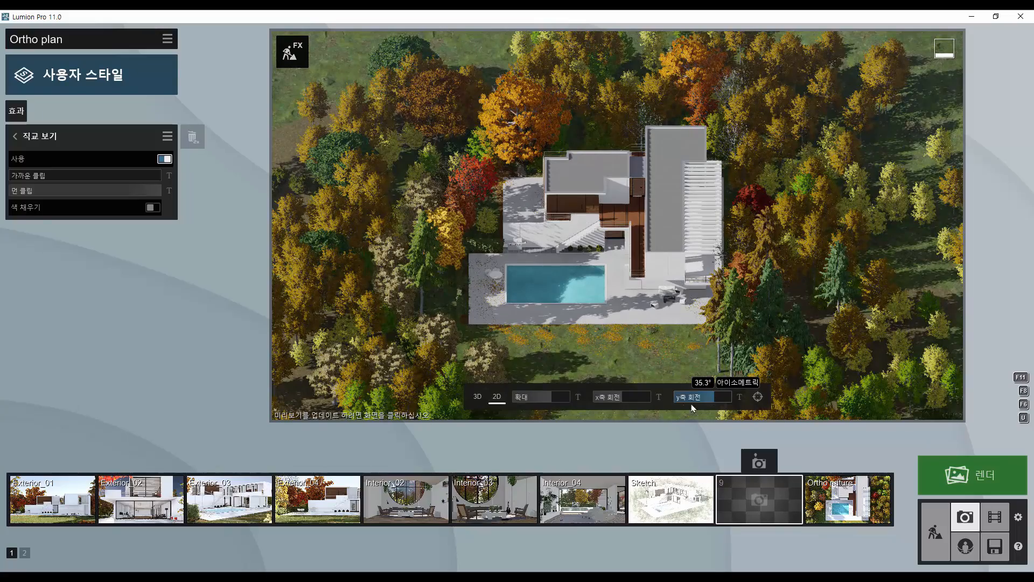
mouse_move(622, 400)
left_mouse_down()
mouse_move(601, 402)
mouse_move(646, 400)
mouse_move(617, 401)
left_mouse_up()
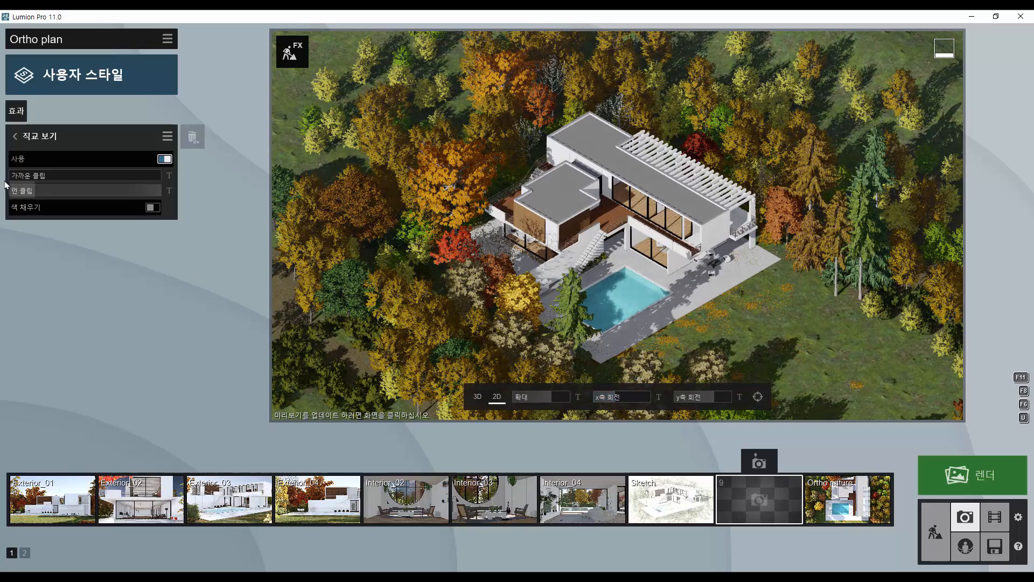
Step: Try the near clip (가까운 클립) and far clip (먼 클립) settings on the isometric view
mouse_move(72, 181)
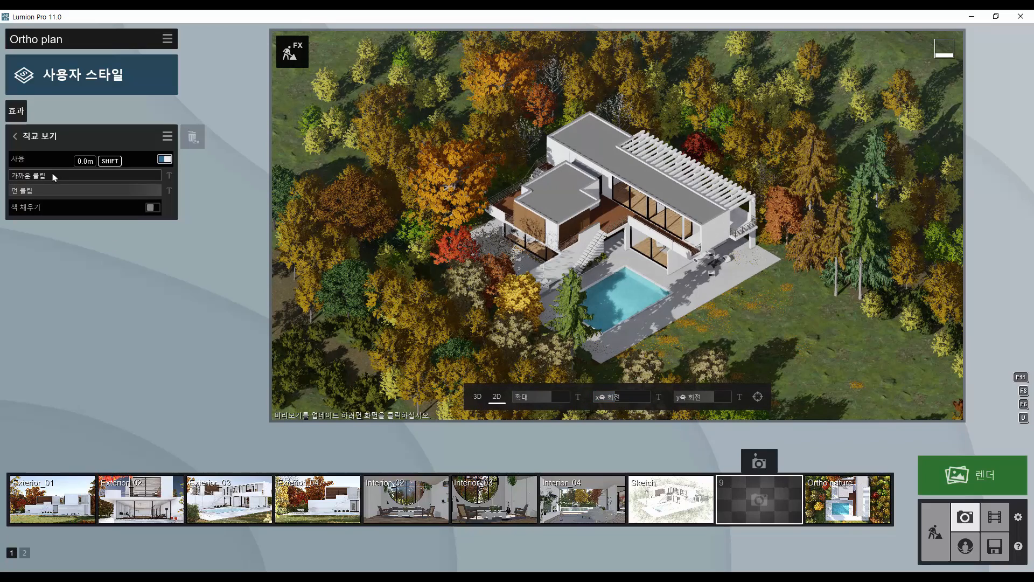
left_click(86, 181)
mouse_move(15, 179)
left_mouse_down()
mouse_move(67, 183)
mouse_move(7, 184)
left_mouse_up()
mouse_move(158, 193)
left_mouse_down()
mouse_move(65, 195)
mouse_move(167, 192)
left_mouse_up()
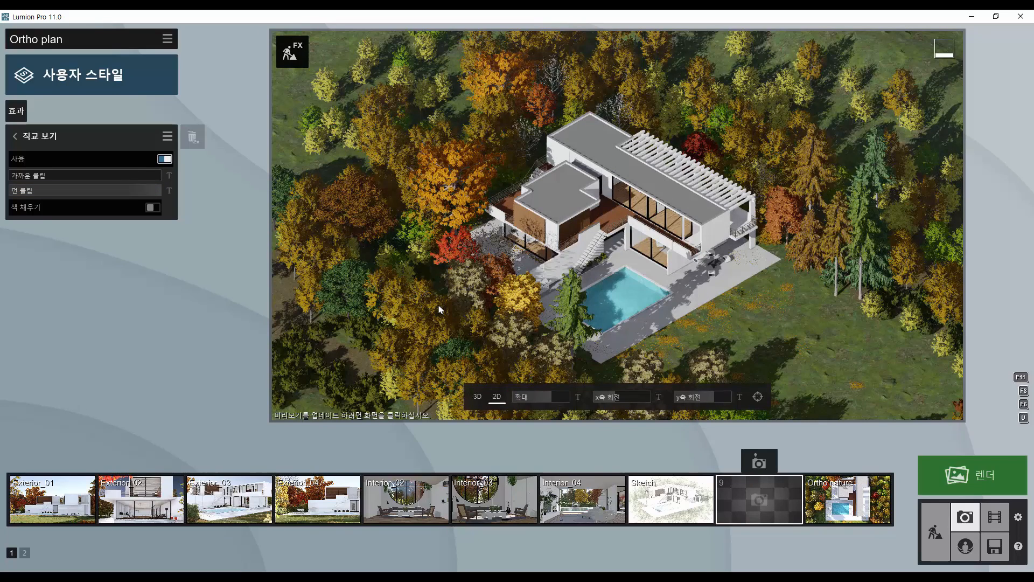
Step: Set the x-axis and y-axis rotations to 0° for a front elevation and enlarge it around the house
left_click(621, 396)
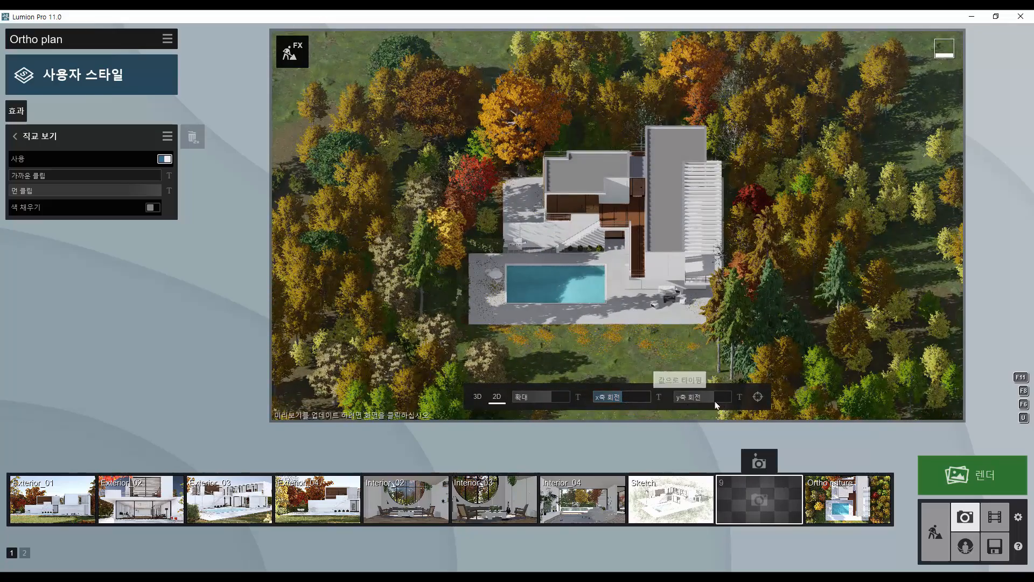
left_click(715, 399)
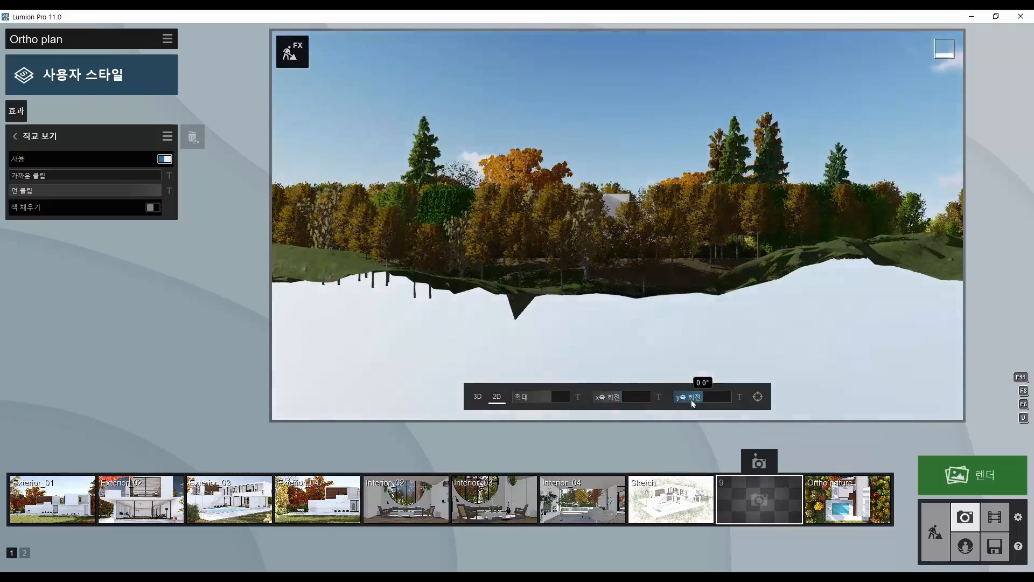
scroll(633, 272, "up", 3)
mouse_move(630, 272)
middle_mouse_down()
mouse_move(642, 299)
mouse_move(628, 289)
middle_mouse_up()
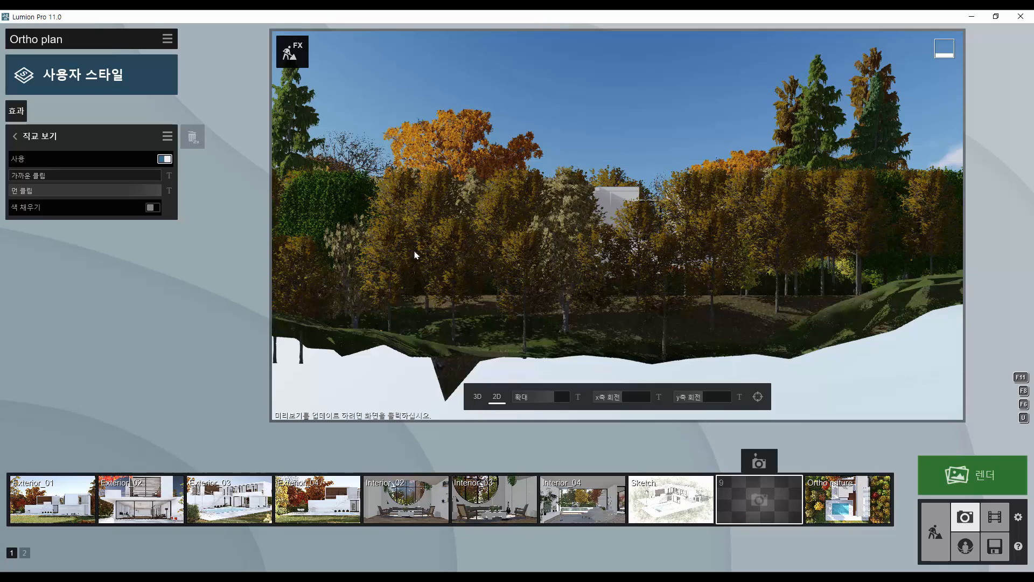
Step: Increase the near clip (가까운 클립) to cut a section through the trees, pool and house, and fine-tune the cut position
left_click_drag(12, 179, 48, 180)
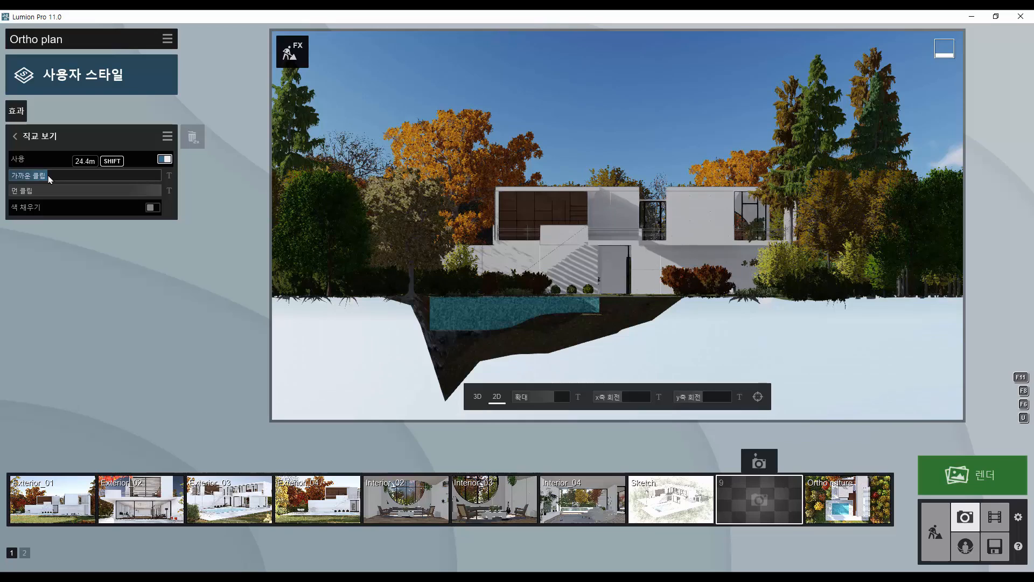
left_click_drag(49, 179, 68, 179)
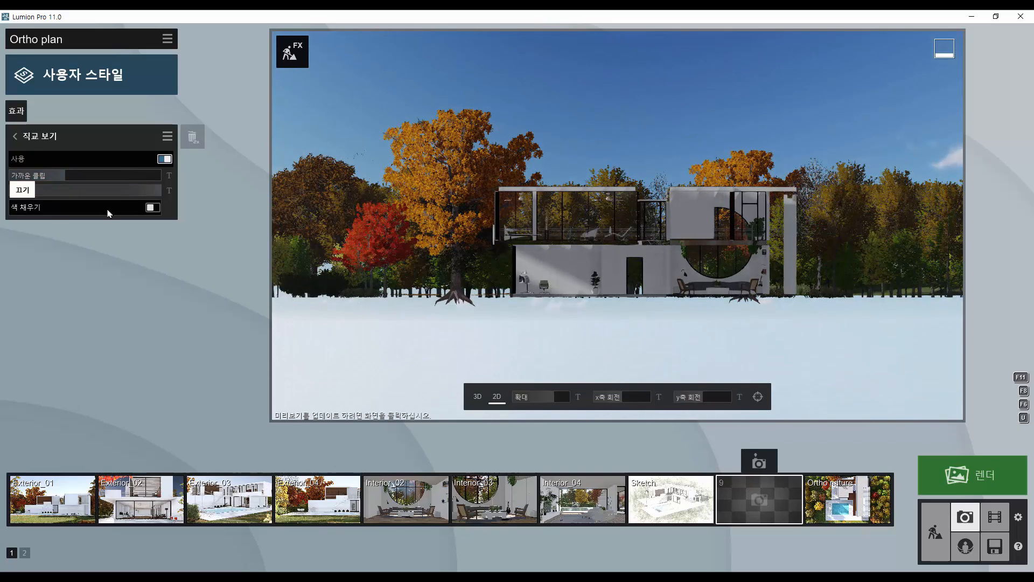
key("shift")
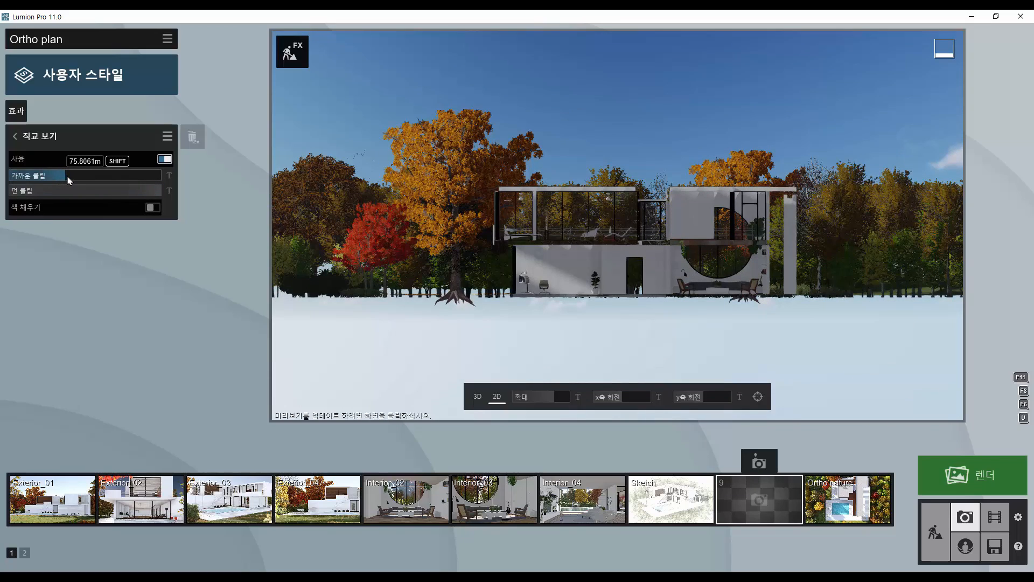
left_click_drag(69, 180, 2, 174, "shift")
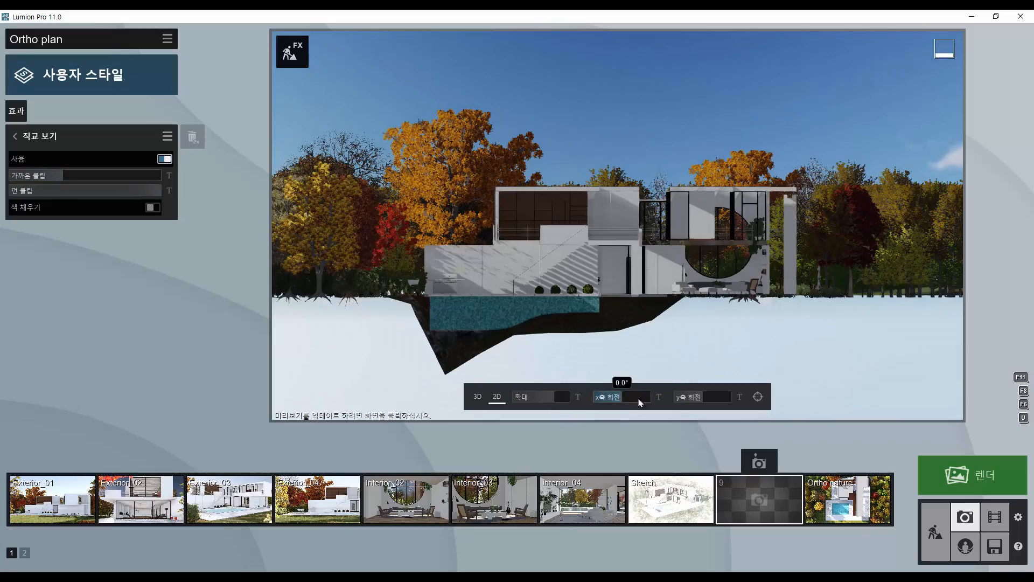
Step: Rotate the view to the -90° side elevation, then return it to an upright top-down plan framing the whole house
left_click_drag(640, 401, 617, 403)
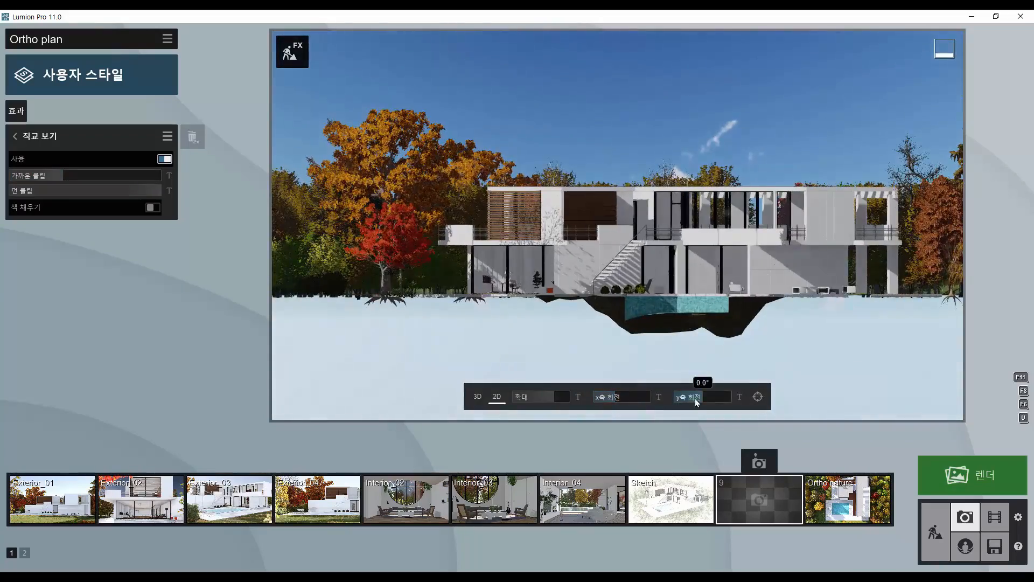
left_click_drag(697, 403, 729, 405)
left_click(611, 402)
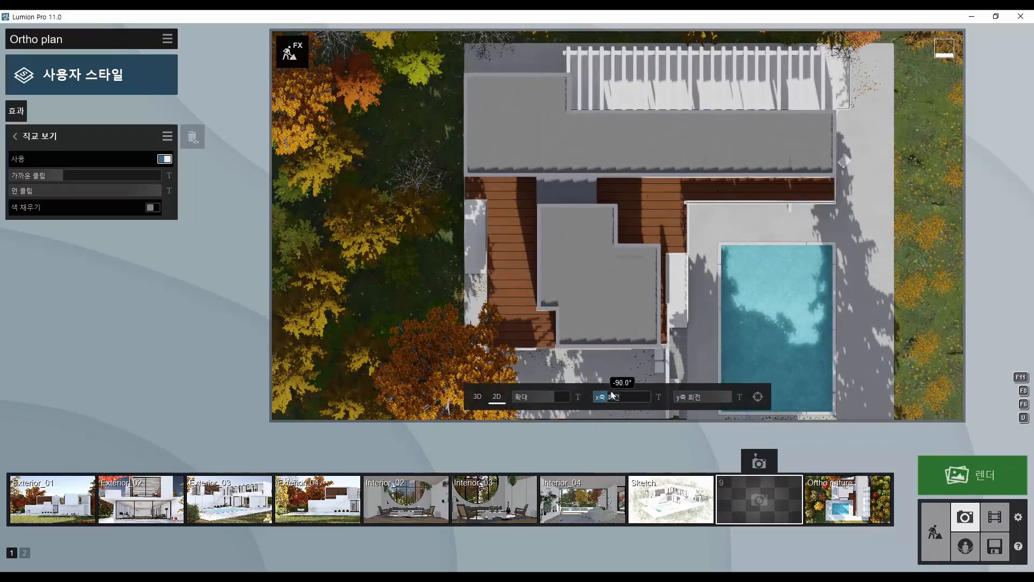
left_click_drag(612, 395, 624, 397)
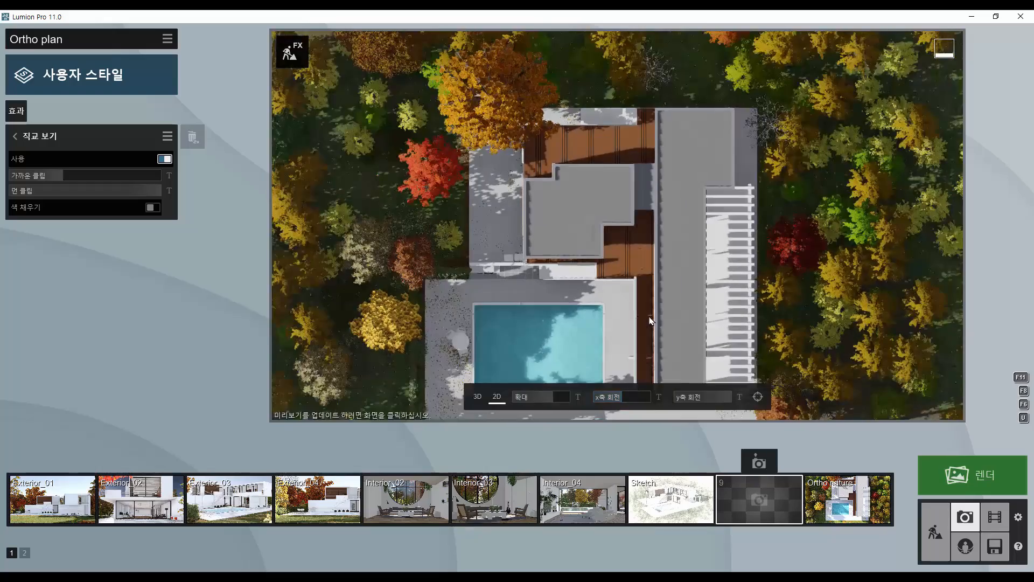
scroll(650, 321, "down", 5)
mouse_move(633, 326)
middle_mouse_down()
mouse_move(643, 303)
mouse_move(634, 309)
middle_mouse_up()
scroll(630, 310, "up", 2)
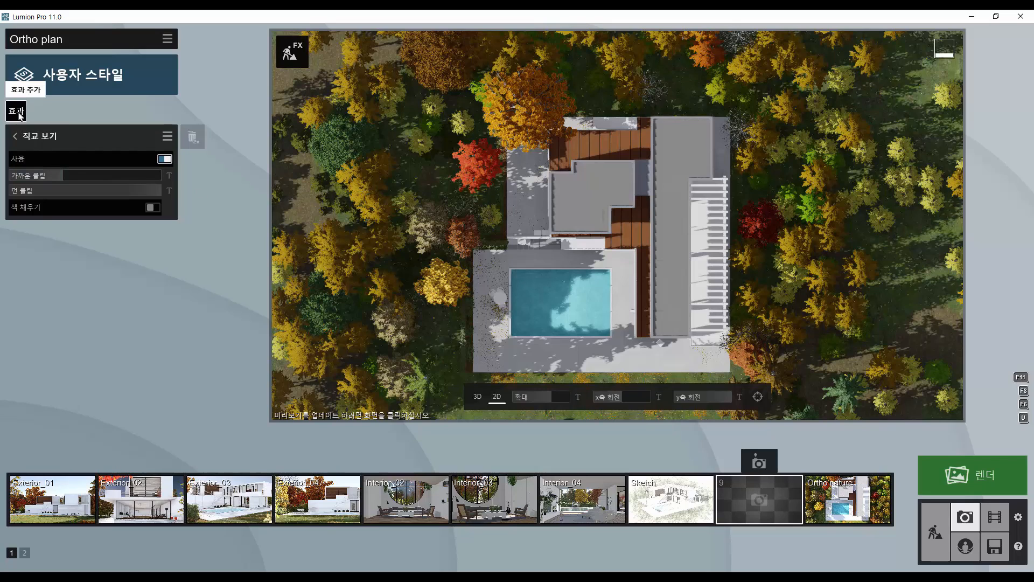
Step: Add the sketch (스케치) effect to the plan and raise its accuracy (정확도) and contrast (대비) to the maximum
left_click(17, 111)
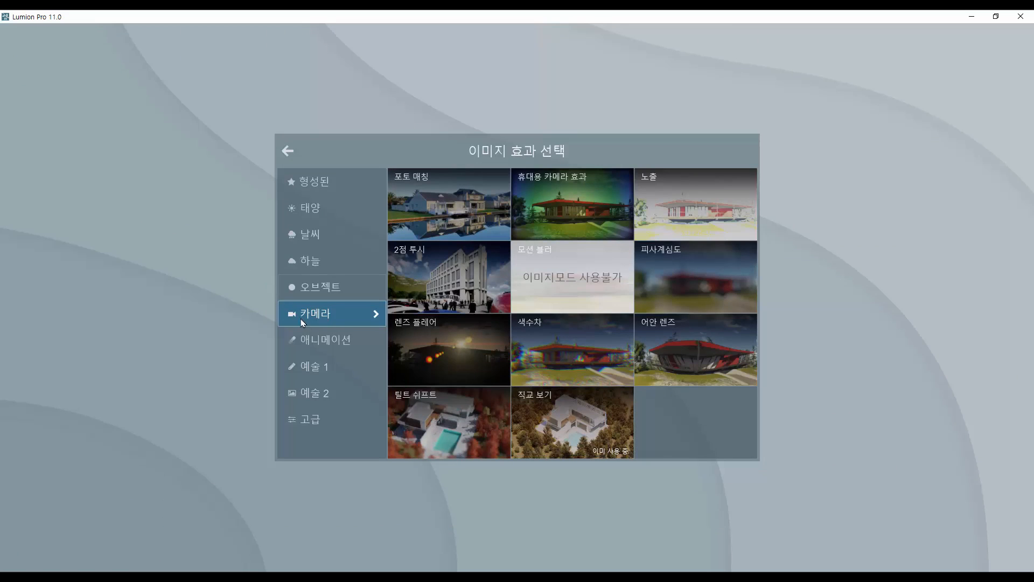
left_click(328, 368)
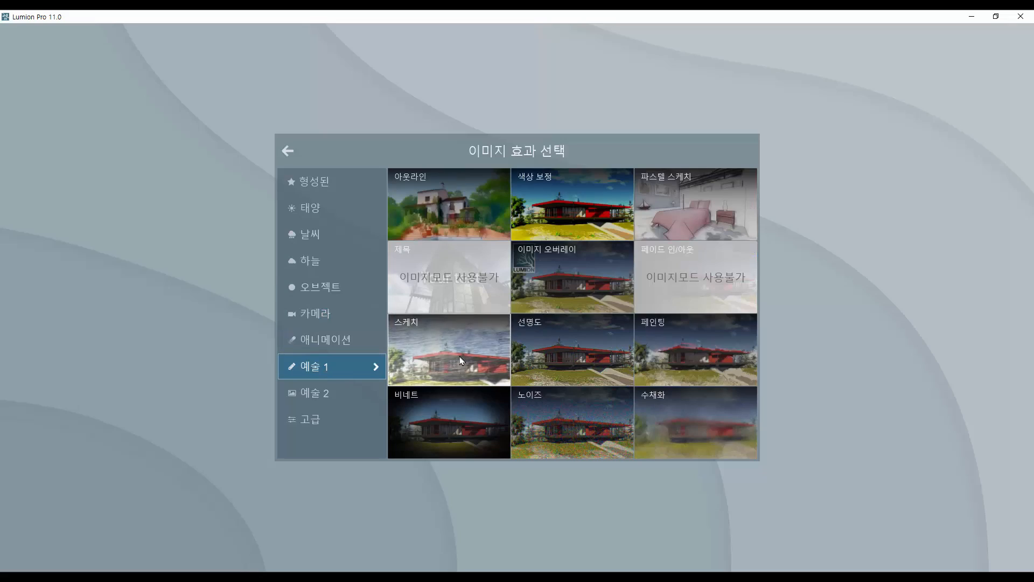
left_click(460, 360)
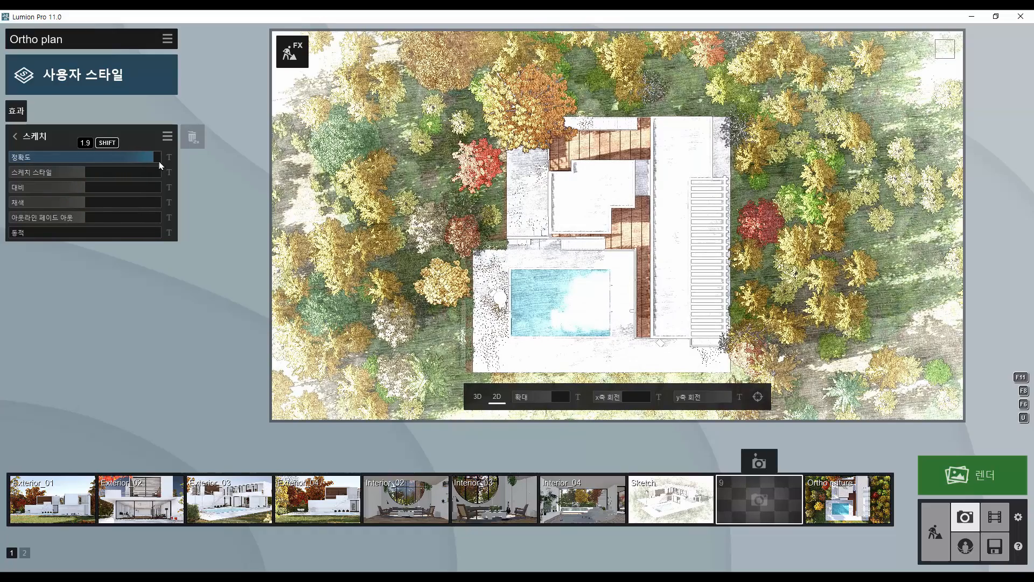
left_click_drag(81, 193, 161, 192)
scroll(569, 255, "down", 2)
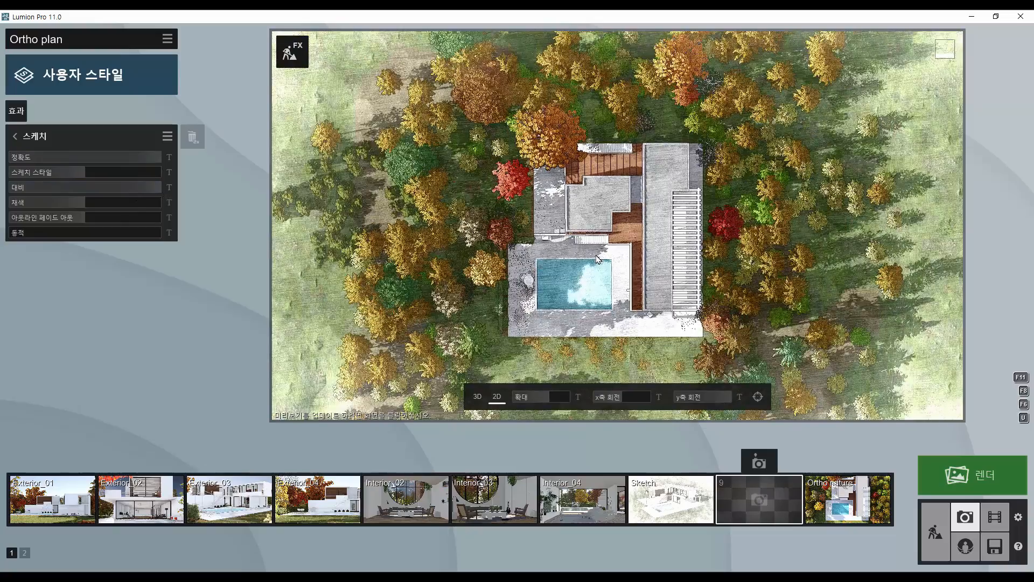
scroll(626, 266, "up", 1)
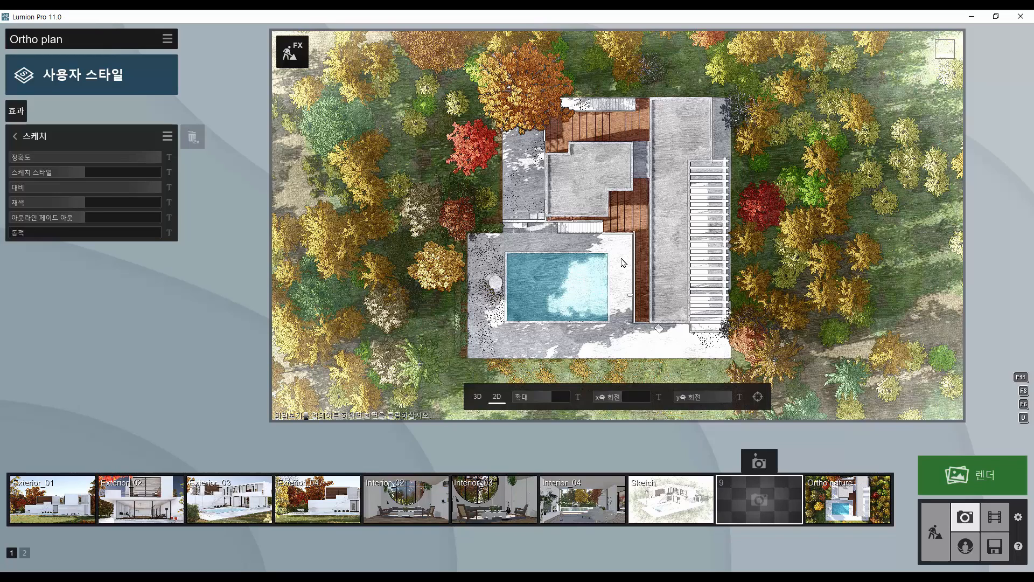
left_click(620, 255)
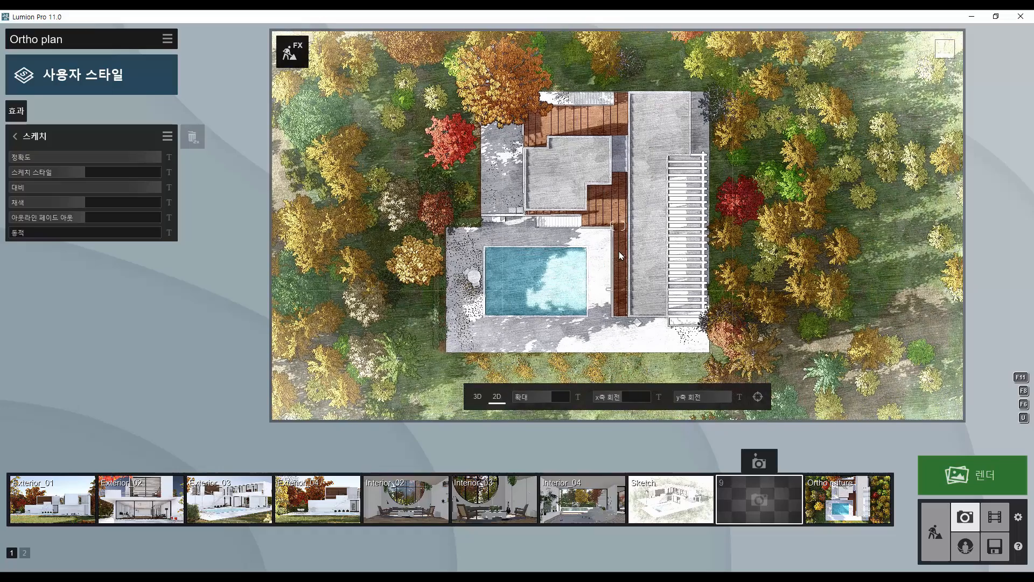
middle_click_drag(619, 252, 628, 255)
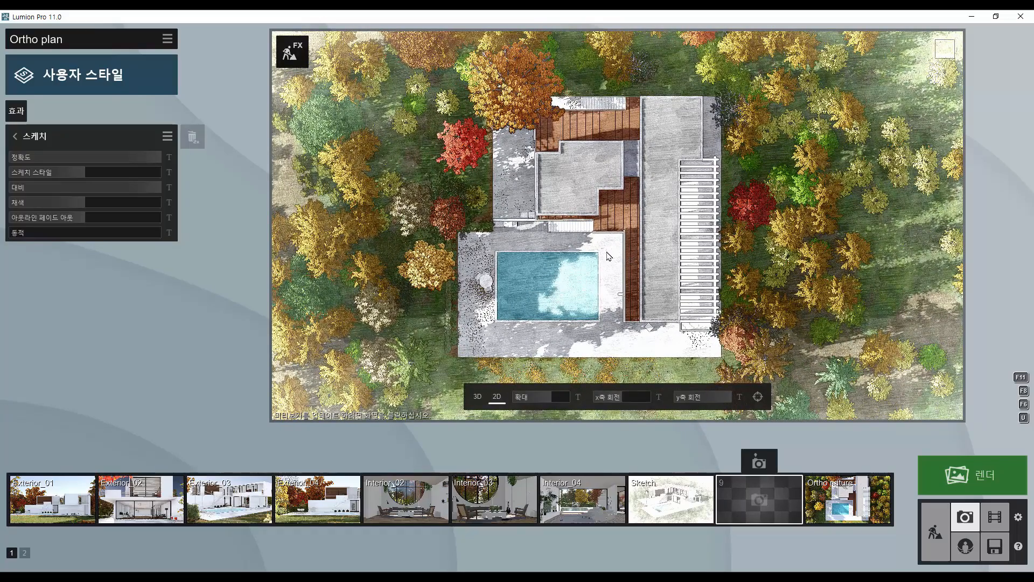
Step: Add the outline (아웃라인) effect and set its colour variation (색상 변화) and transparency (투명도) to about half
left_click(22, 116)
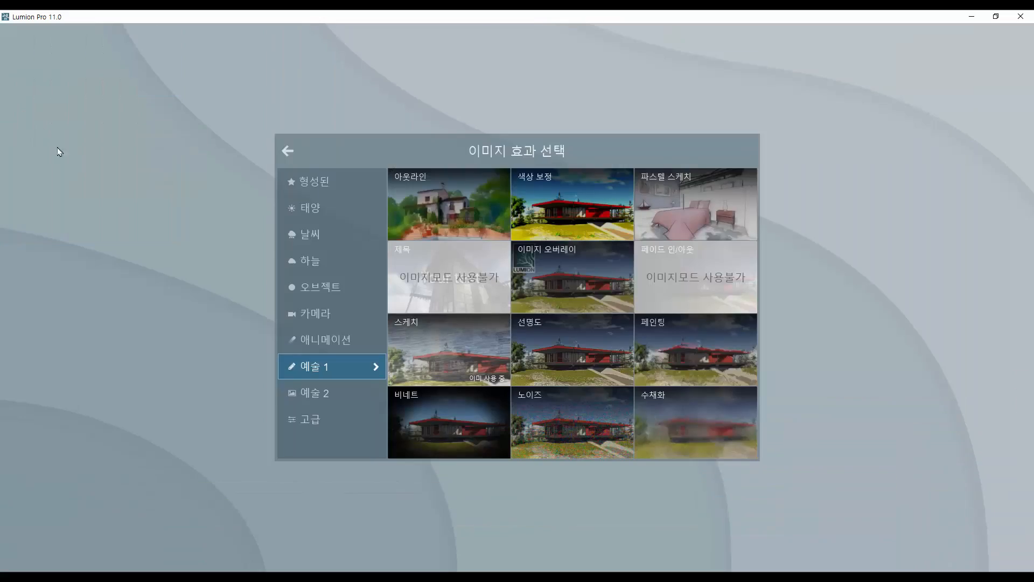
left_click(452, 223)
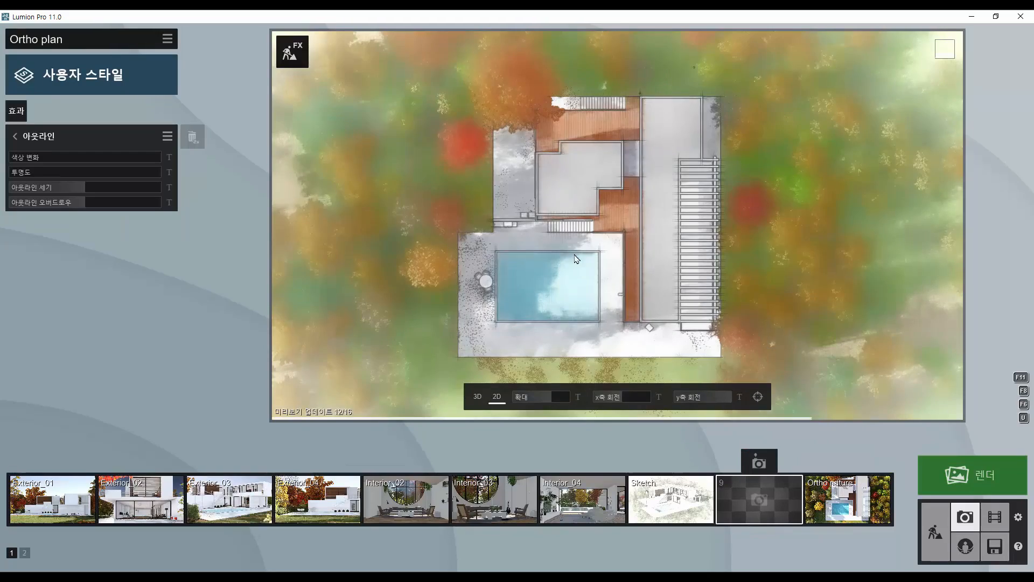
scroll(584, 266, "up", 3)
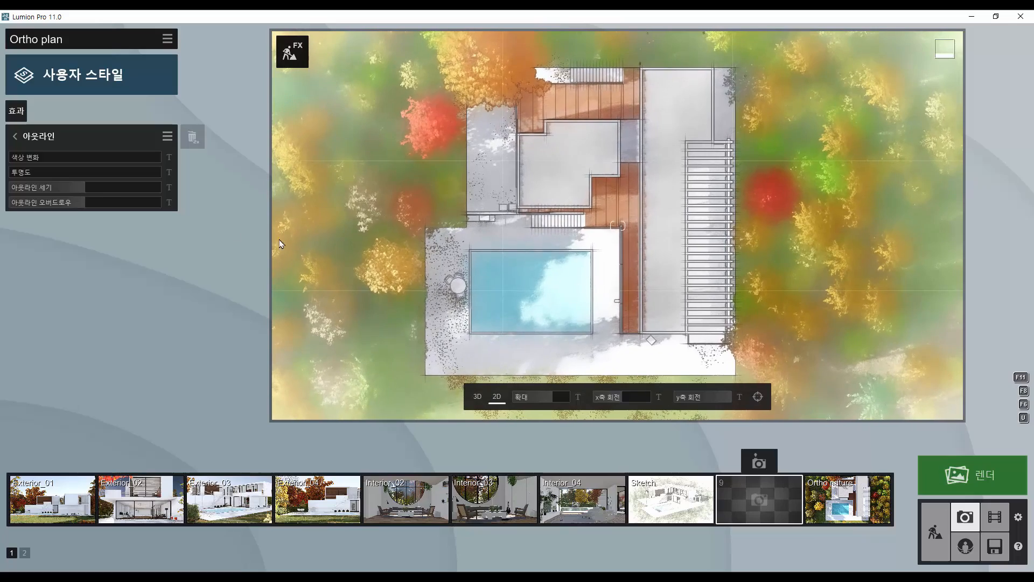
left_click(98, 161)
left_click_drag(98, 164, 82, 181)
scroll(608, 277, "down", 3)
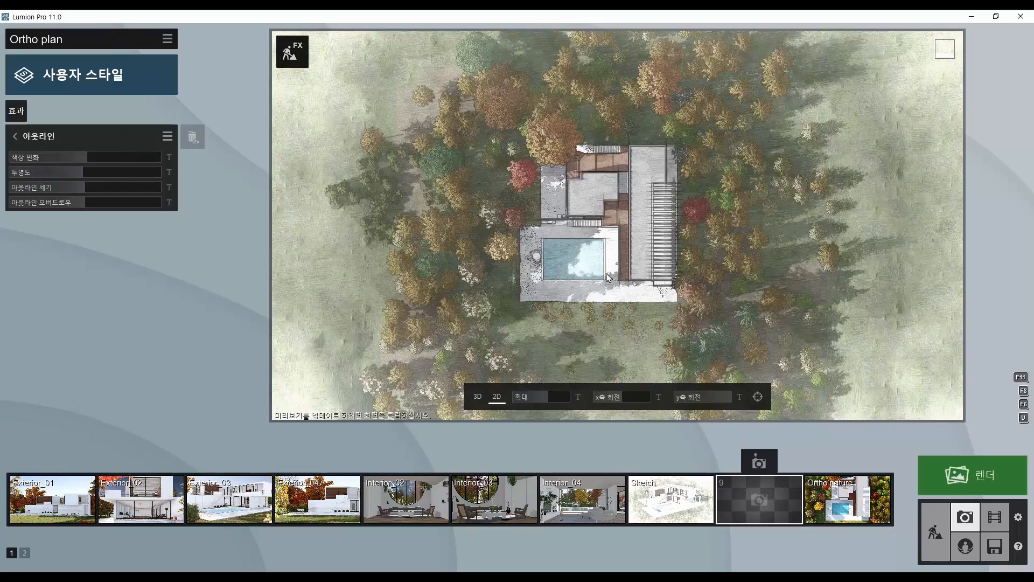
scroll(607, 274, "up", 5)
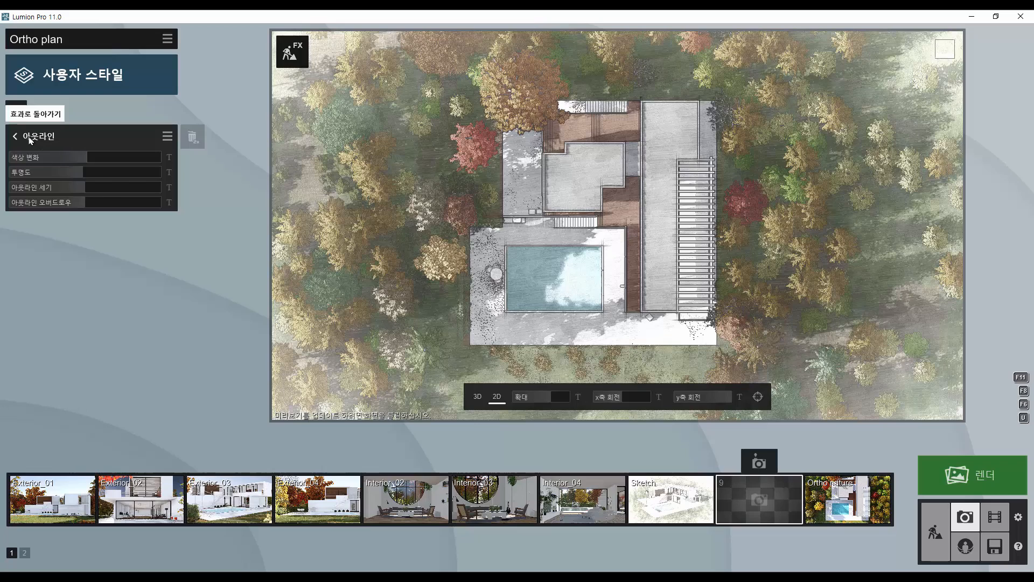
Step: Add the layer (레이어) effect and hide layers 2, 3 and 4 (Garden Plants) to clear the vegetation from the plan
left_click(18, 112)
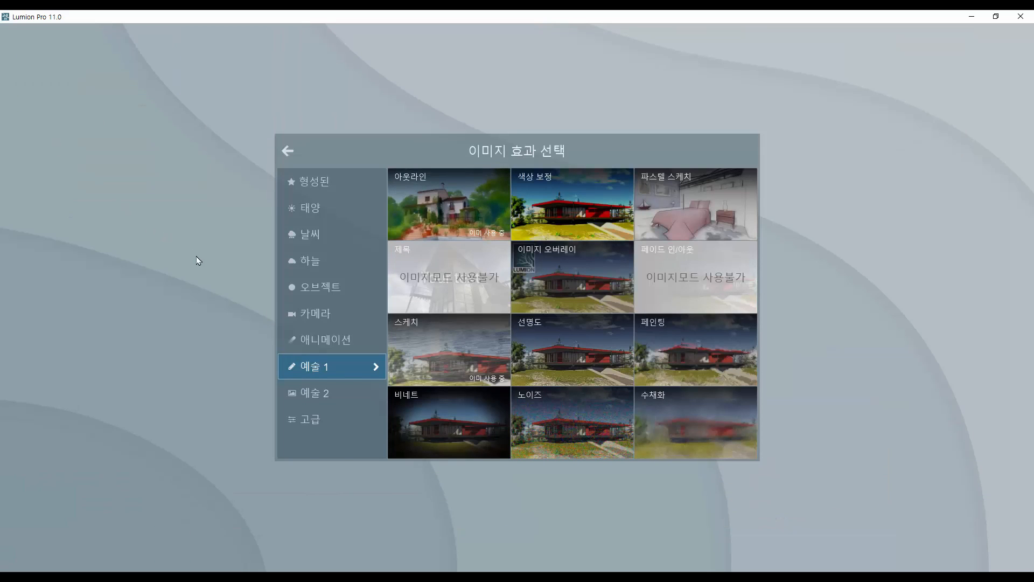
left_click(319, 292)
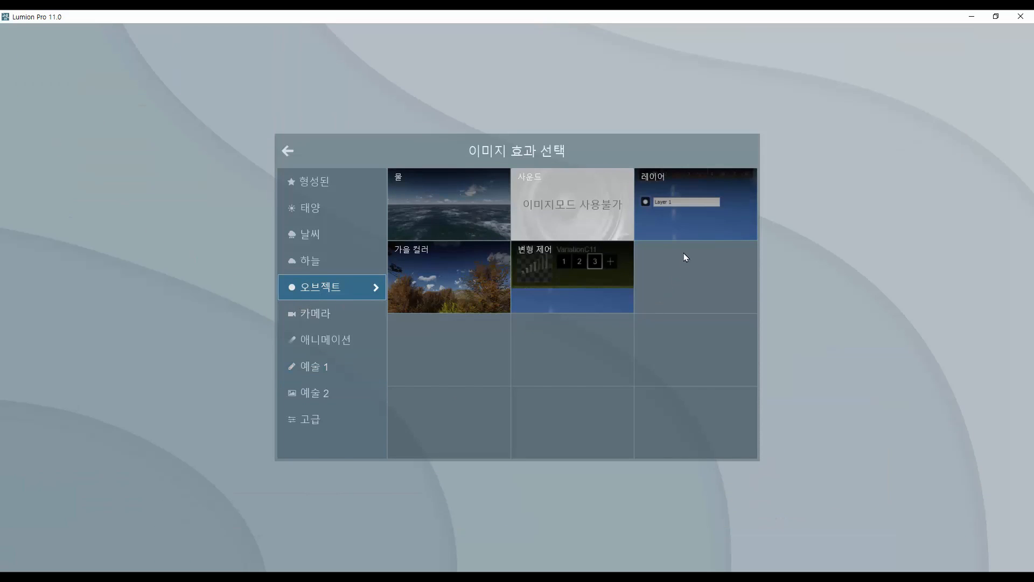
left_click(693, 222)
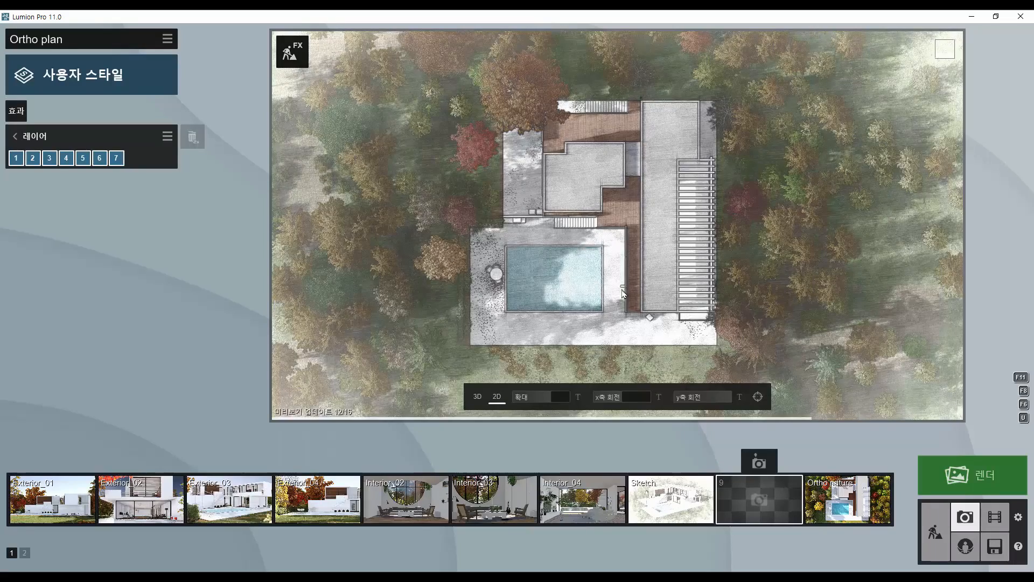
left_click(33, 158)
left_click(53, 160)
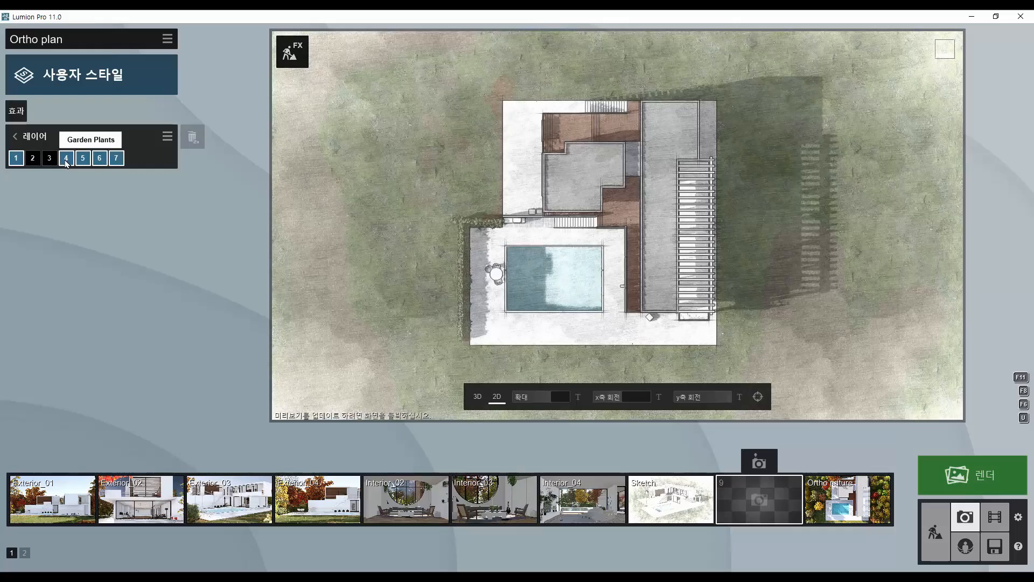
left_click(65, 157)
scroll(688, 291, "up", 3)
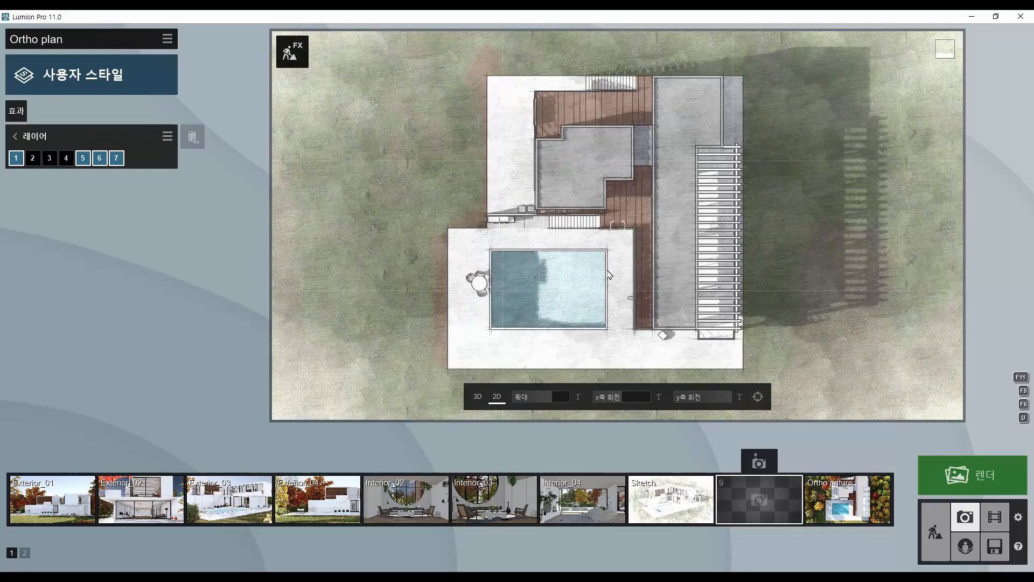
Step: Add the blueprint (청사진) effect to the plan and raise its stage (단계) to about three quarters
left_click(16, 110)
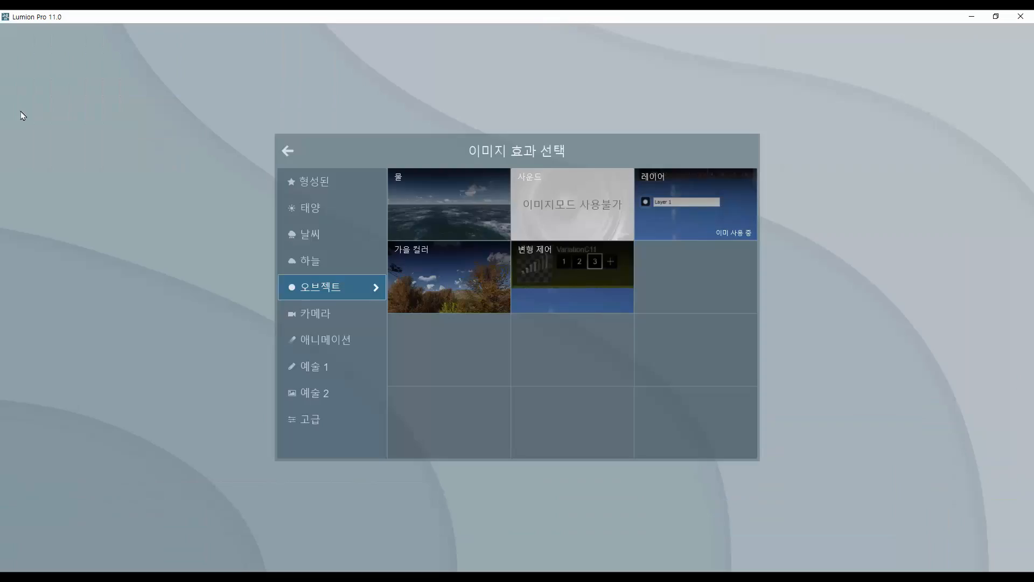
left_click(326, 397)
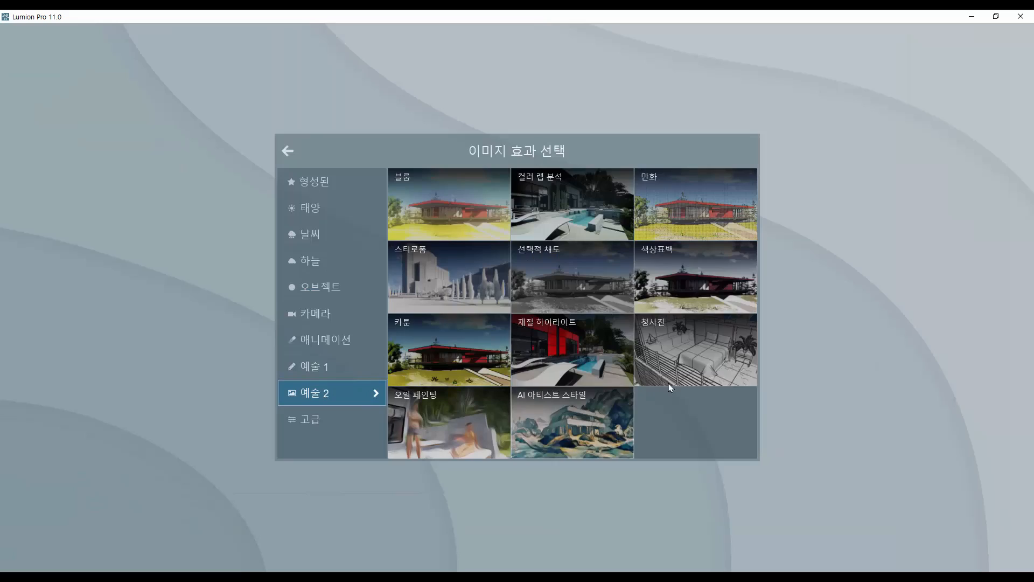
left_click(687, 358)
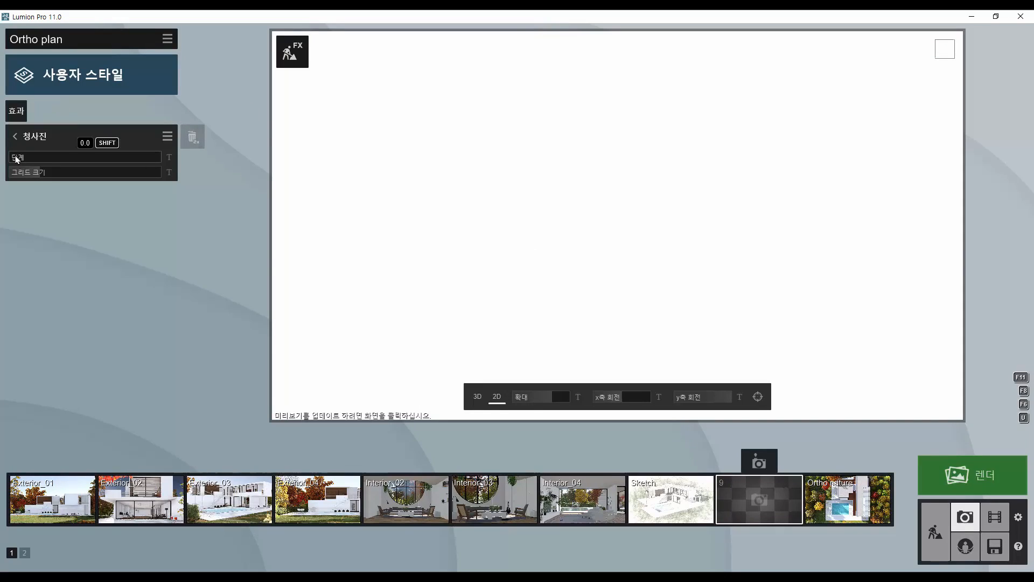
mouse_move(27, 162)
left_mouse_down()
mouse_move(132, 162)
mouse_move(46, 173)
left_mouse_up()
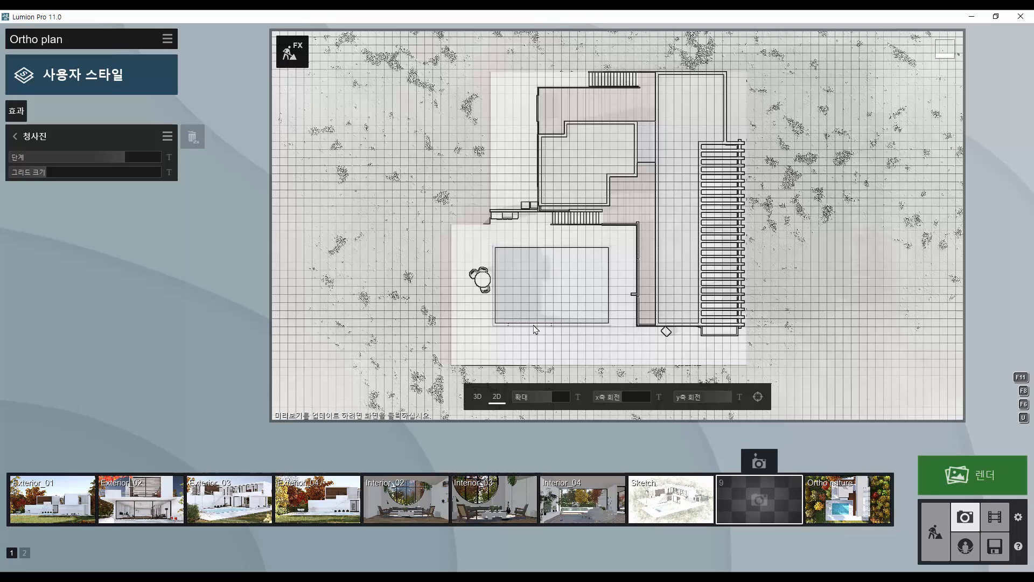
Step: Open the example scene (예제파일) of the glass-walled pavilion shown at sunset
left_click(995, 547)
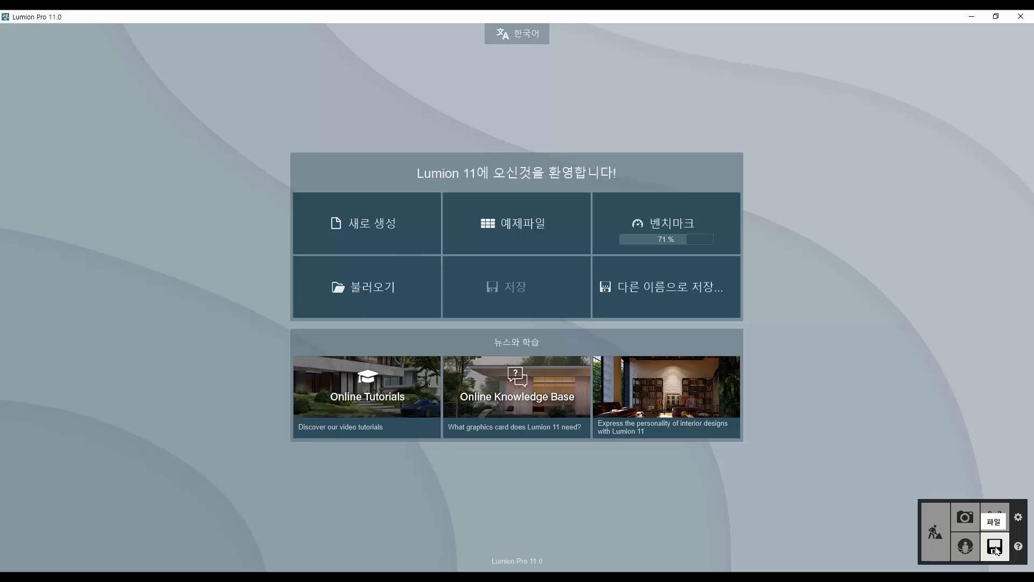
left_click(528, 231)
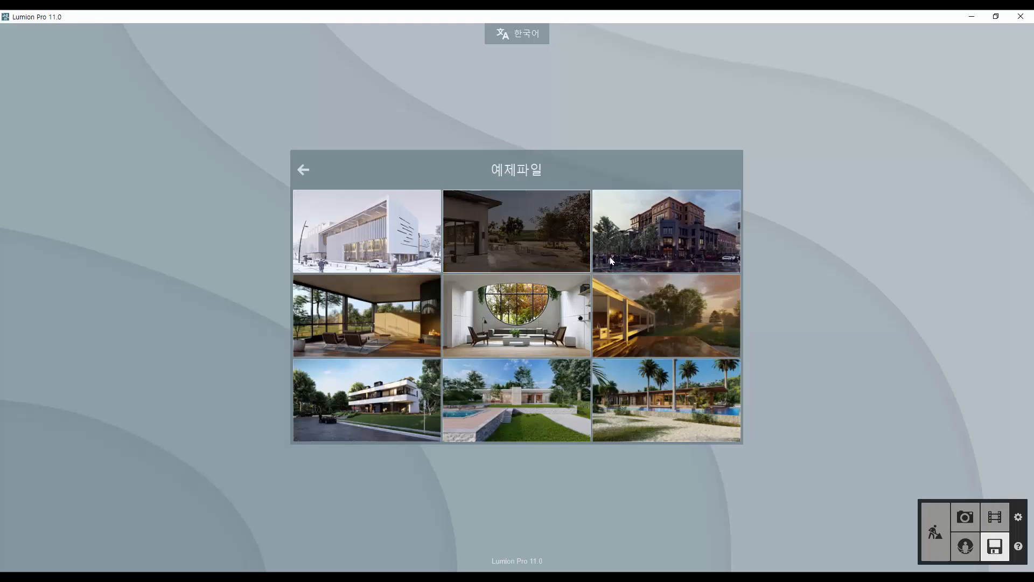
left_click(657, 317)
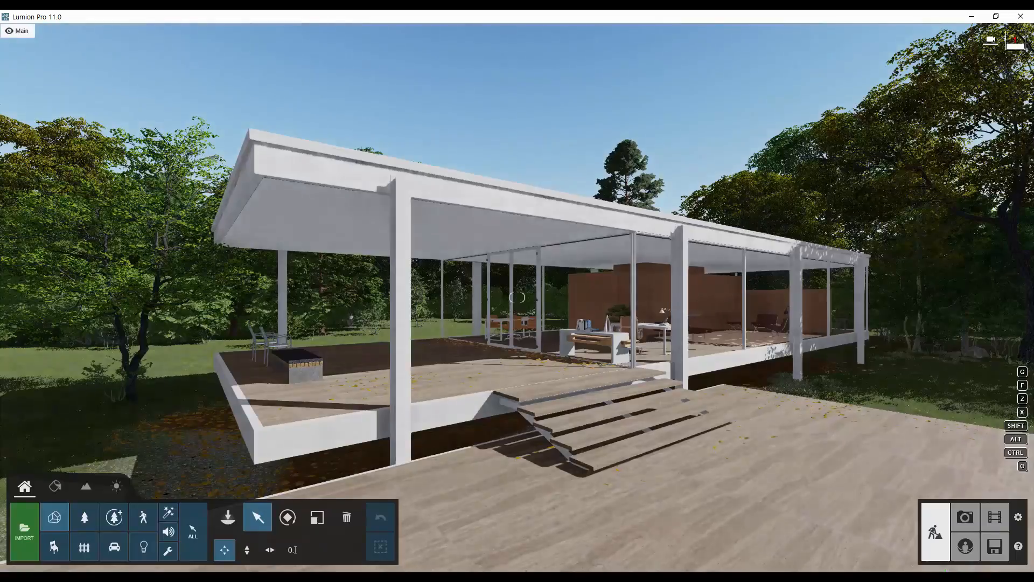
Step: Examine the pavilion and its surroundings from the deck and from a raised, more distant viewpoint
key("d")
key("s")
right_click_drag(639, 395, 525, 431)
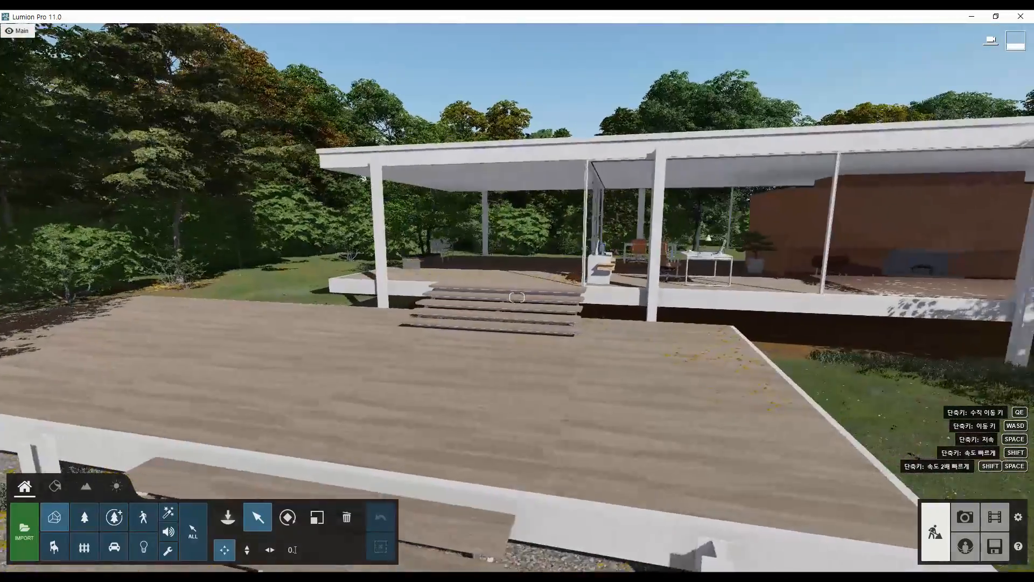
right_click_drag(571, 328, 626, 371)
scroll(623, 382, "down", 5)
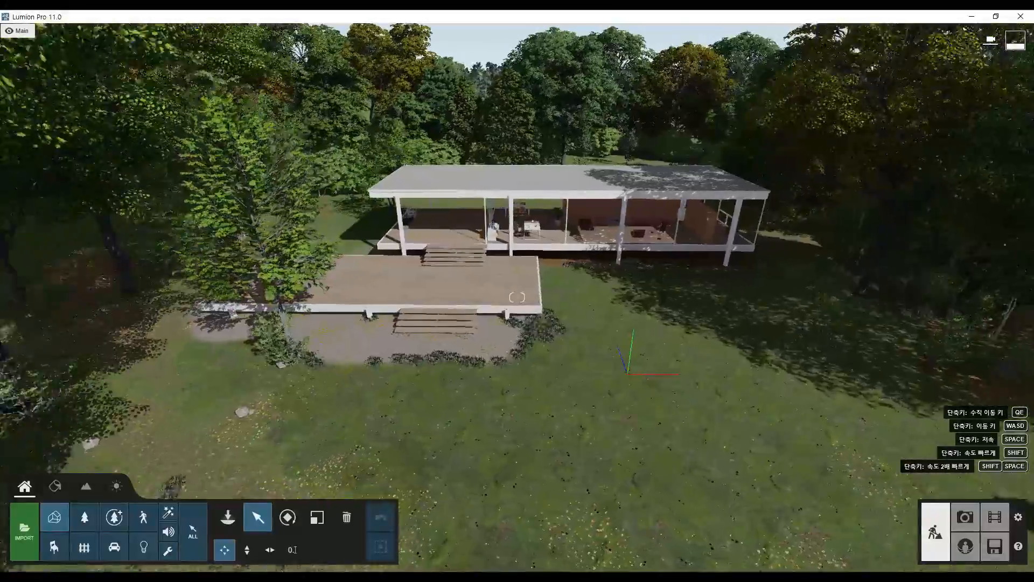
right_click_drag(628, 330, 587, 326)
scroll(614, 333, "up", 3)
key("s")
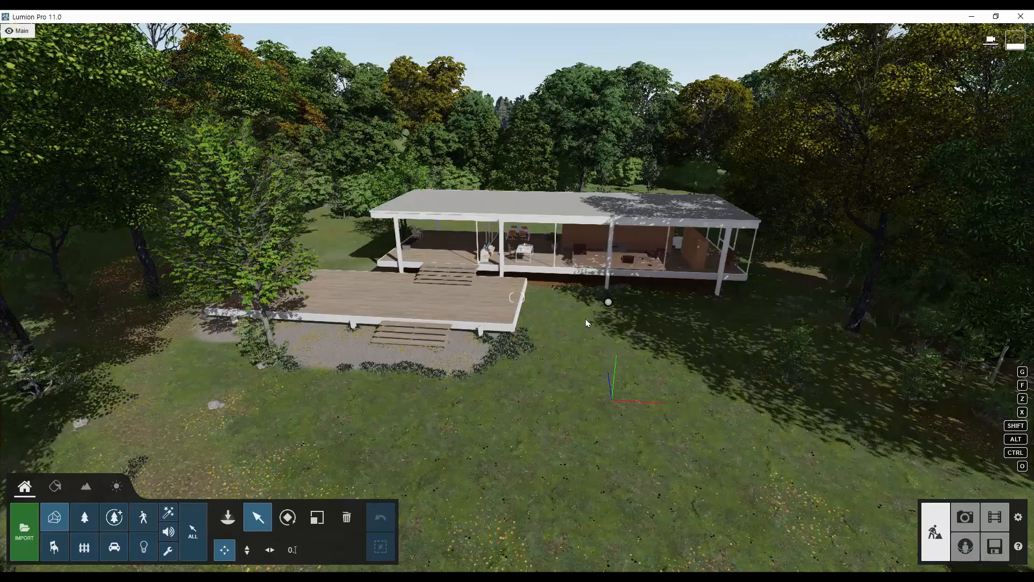
right_click_drag(649, 321, 665, 341)
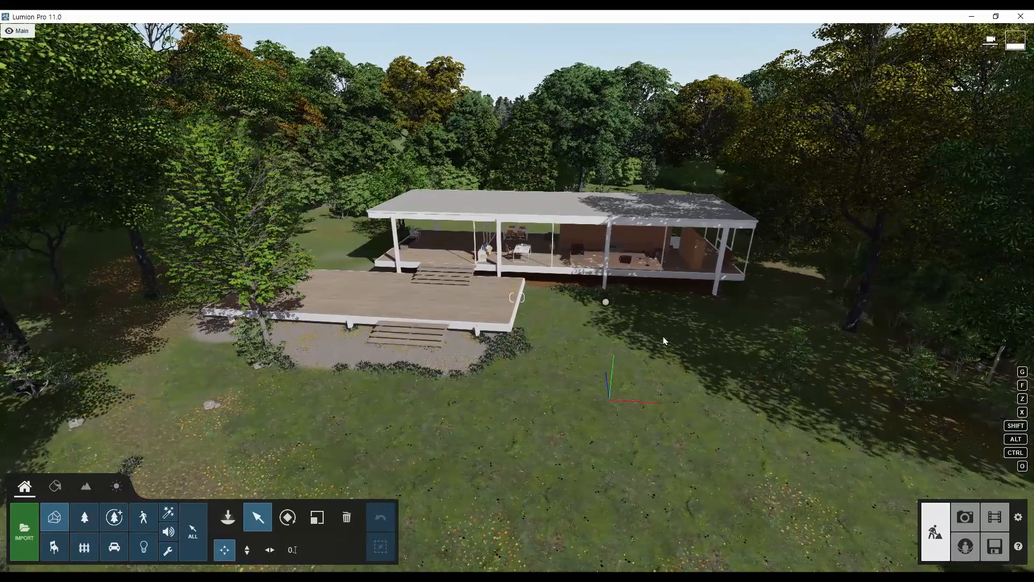
Step: Start recording a new movie clip in empty slot 4
left_click(995, 517)
left_click(417, 517)
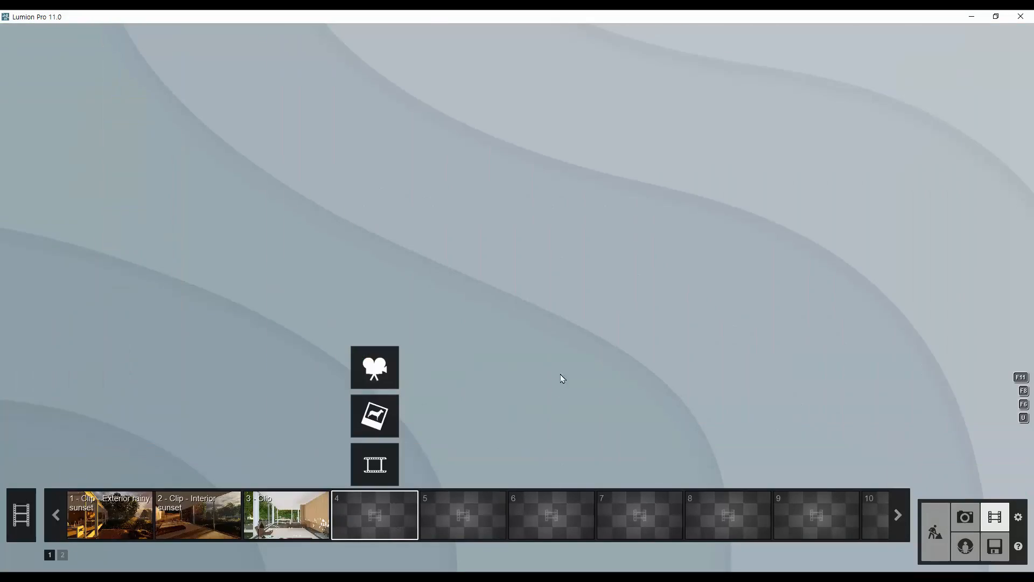
left_click(375, 368)
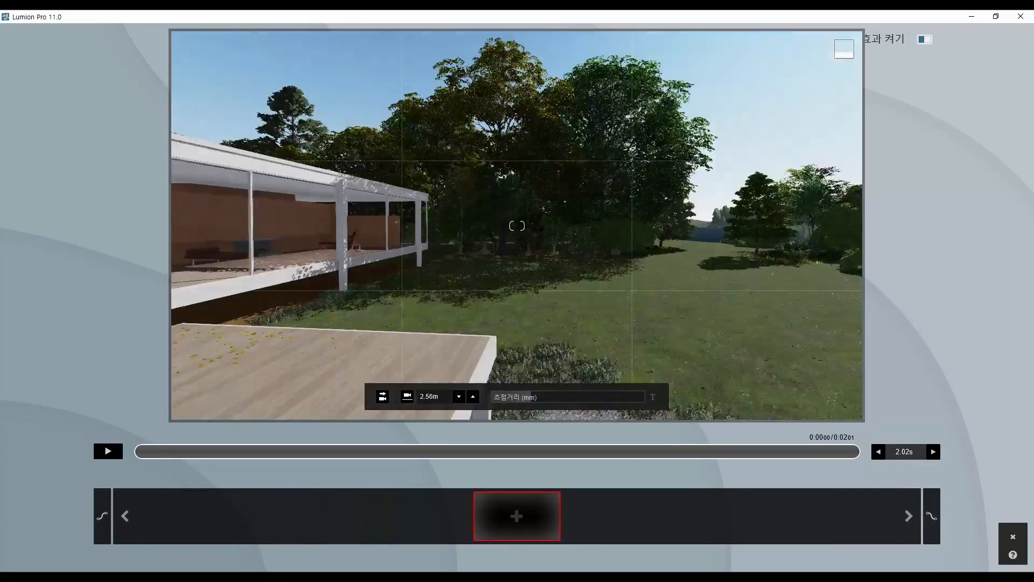
Step: Frame the whole pavilion and its clearing from a camera height of about 19.3 m and add a camera keyframe
key("s")
right_click_drag(640, 295, 627, 266)
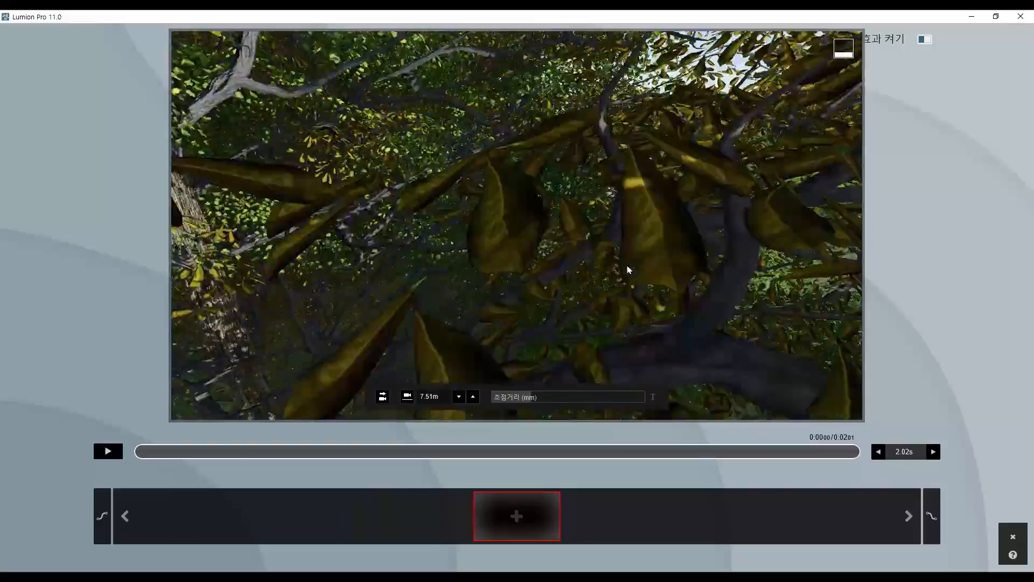
key("q")
key("s")
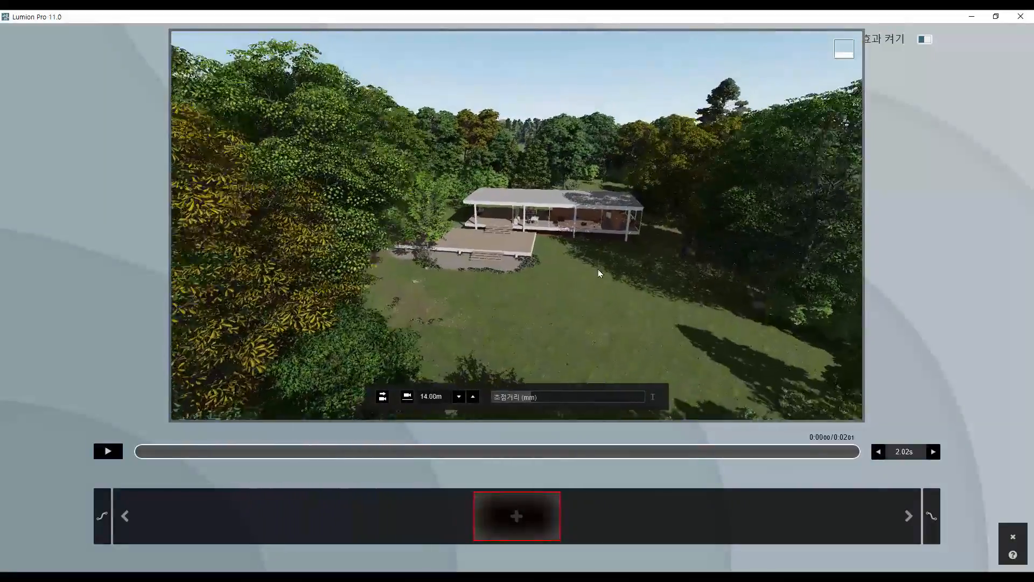
key("q")
right_click_drag(589, 327, 578, 227)
key("e")
key("w")
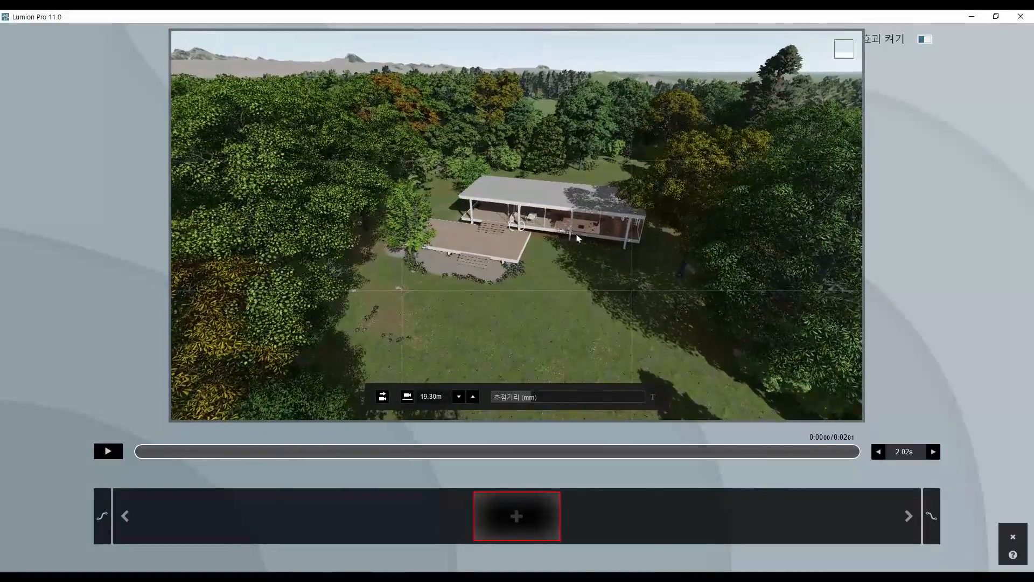
left_click(518, 512)
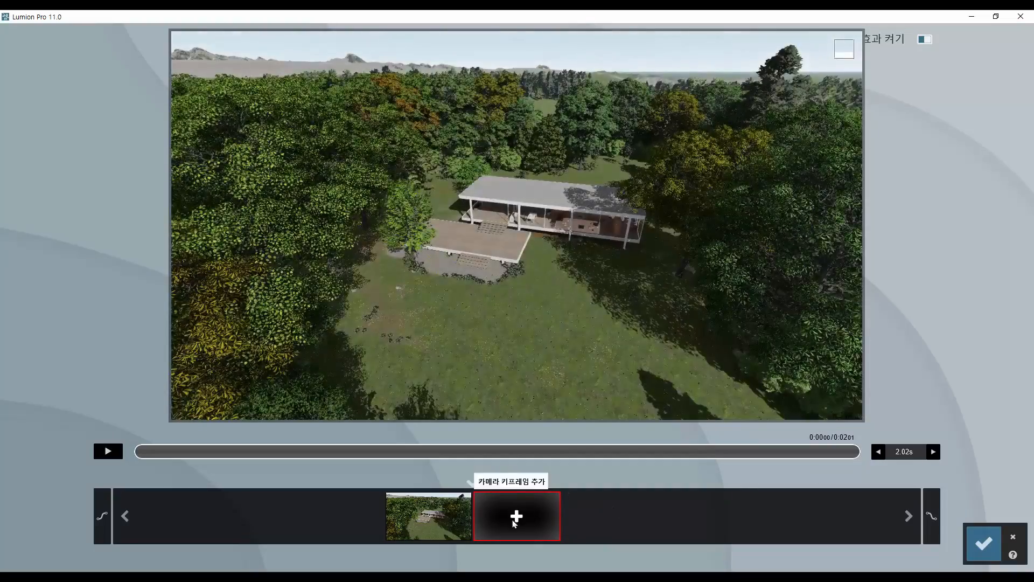
Step: Add a second camera keyframe of the same view, set the clip length to 10 seconds and save the clip
left_click(518, 509)
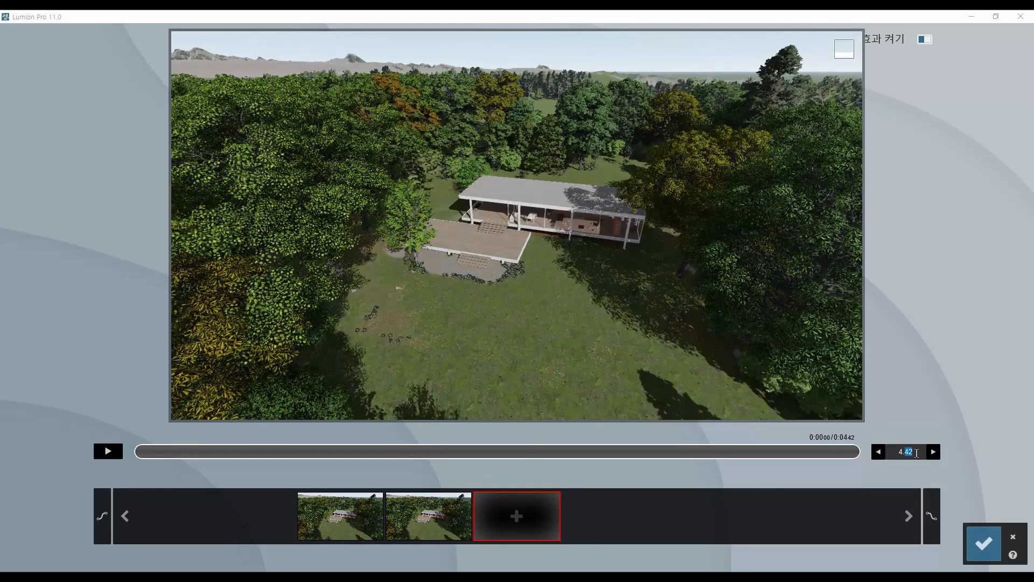
type("10")
key("Return")
left_click(985, 545)
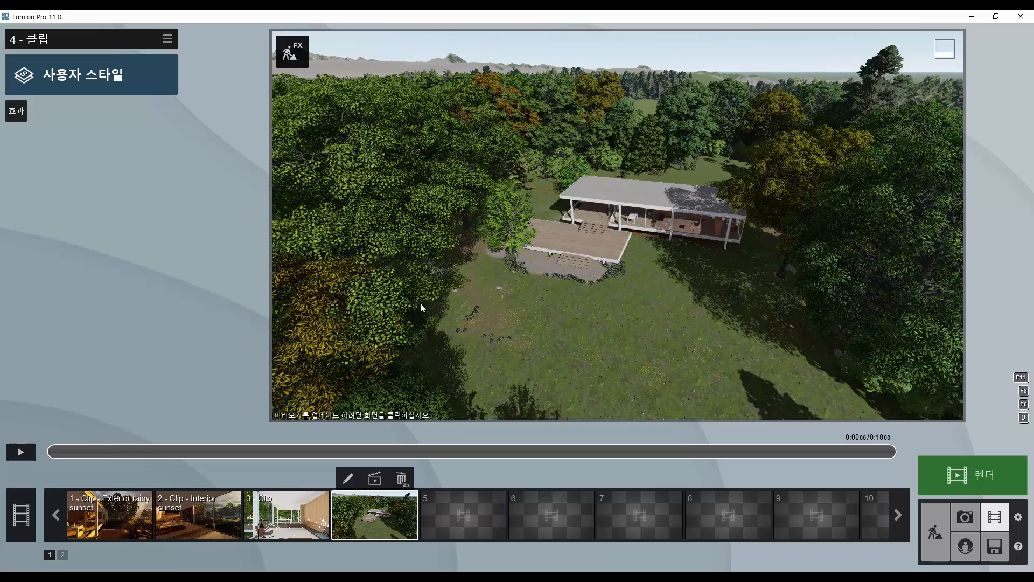
Step: Add the phasing animation effect (단계별 움직임 적용된) to clip 4 and open its editor
left_click(16, 111)
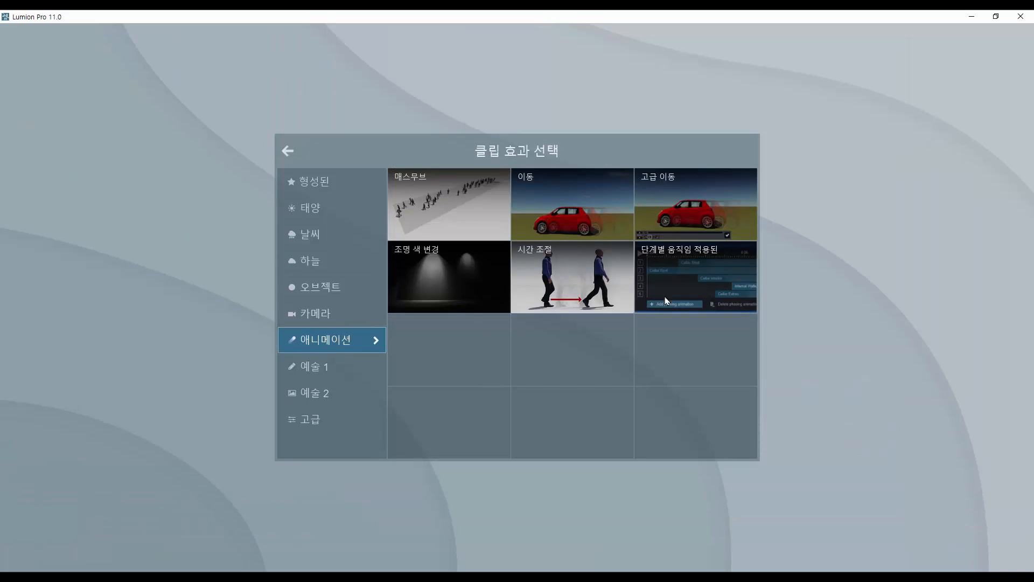
left_click(707, 290)
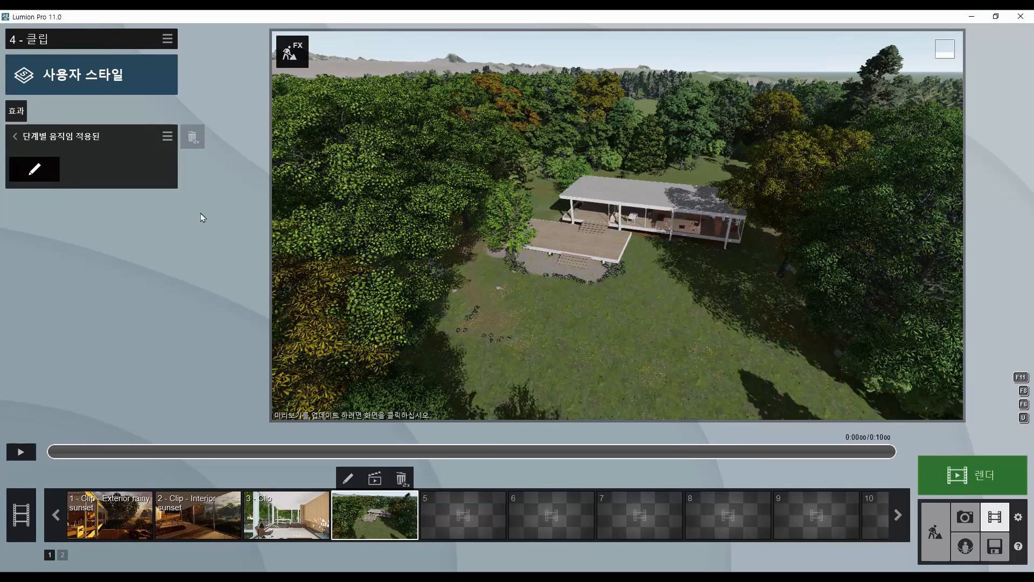
left_click(41, 173)
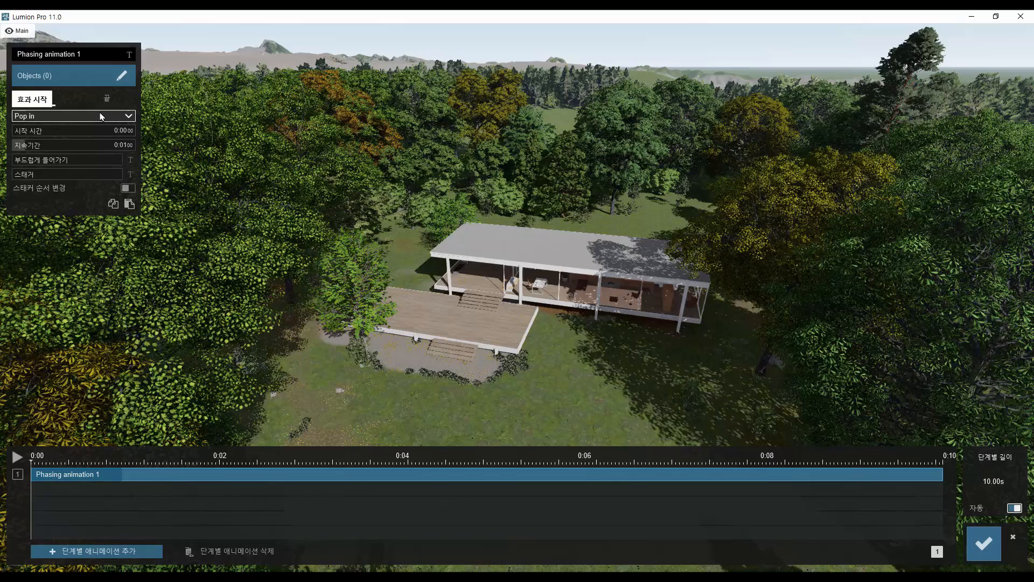
Step: Review the start effect options and the end settings of Phasing animation 1
left_click(123, 118)
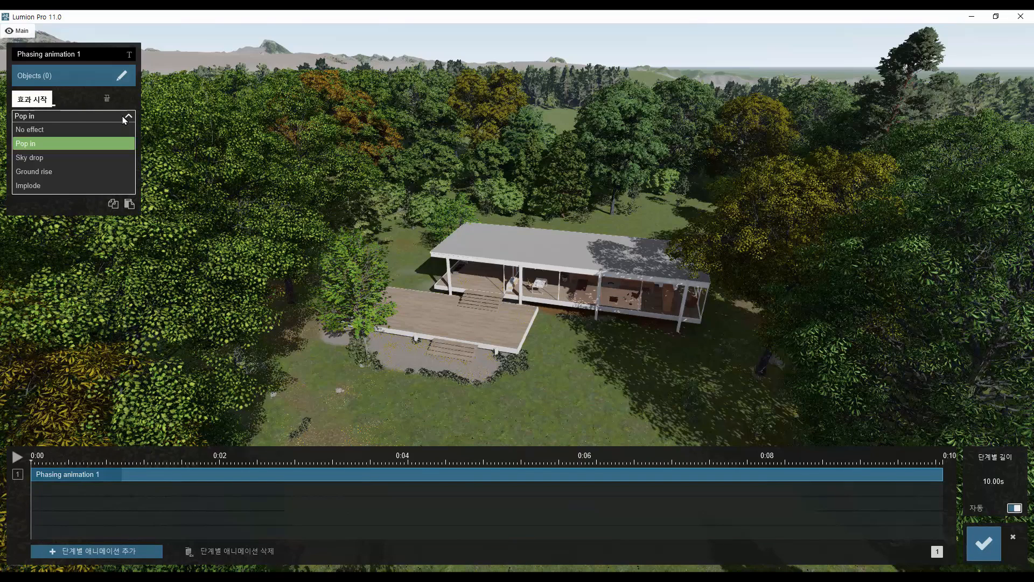
left_click(123, 118)
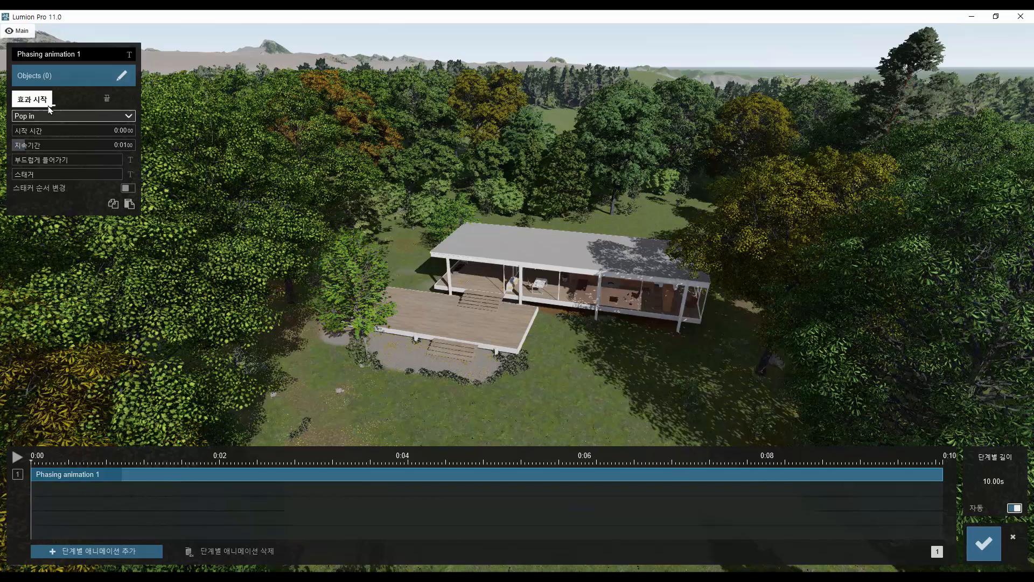
left_click(103, 104)
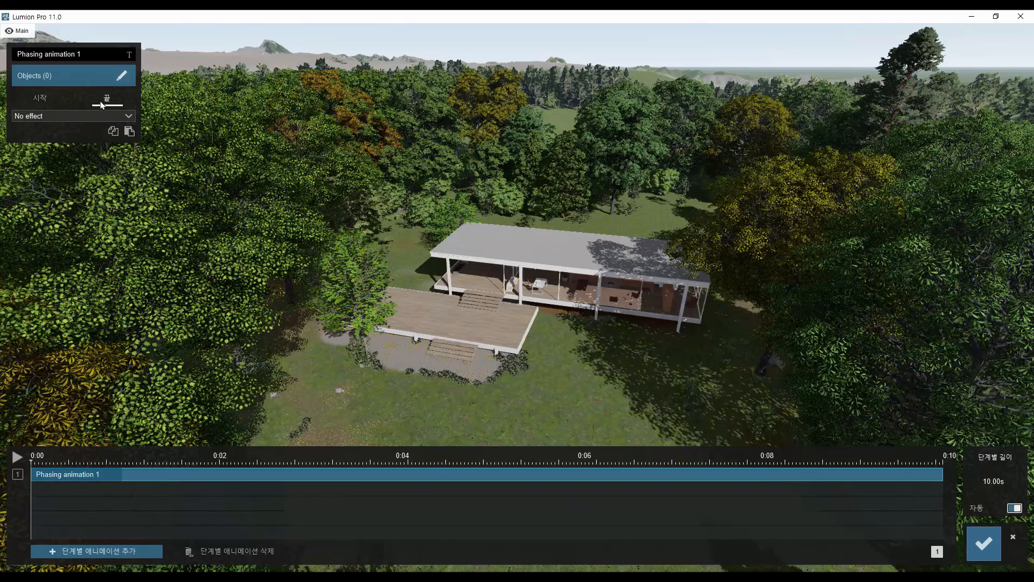
left_click(43, 99)
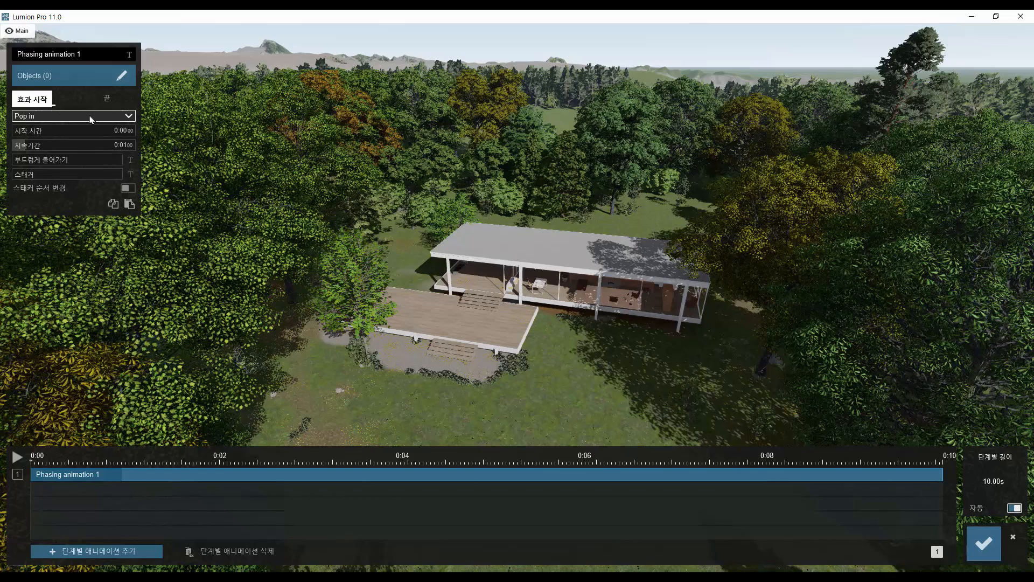
left_click(91, 117)
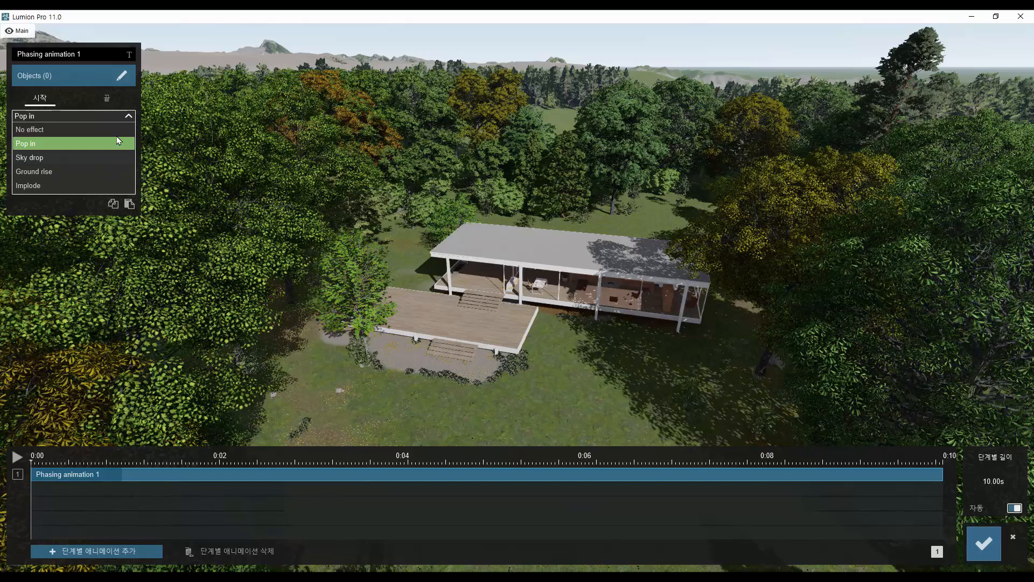
left_click(127, 117)
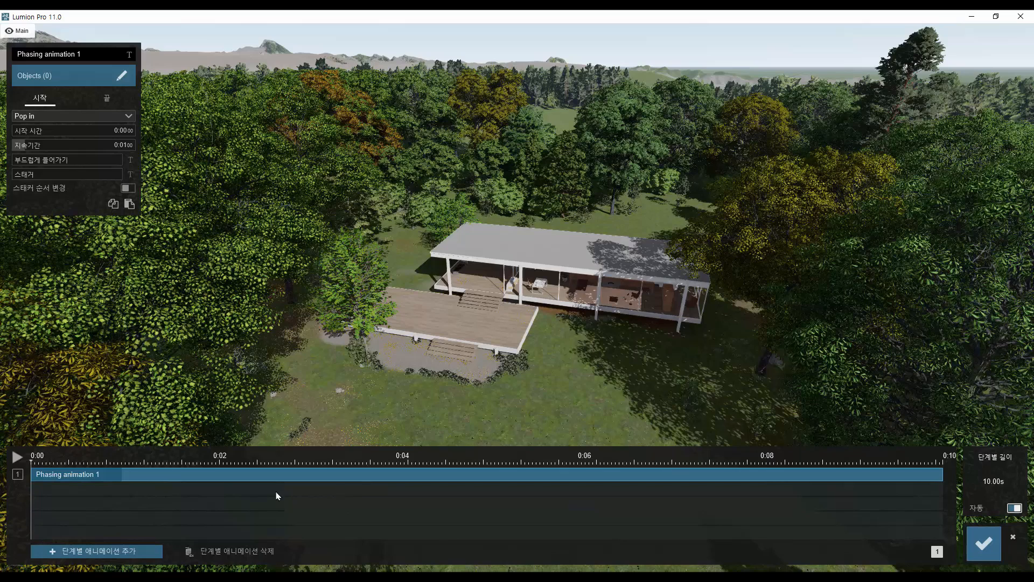
Step: Add two more phasing animations below Phasing animation 1 on the timeline
left_click_drag(68, 478, 24, 484)
right_click_drag(24, 484, 40, 491)
mouse_move(592, 377)
right_mouse_down()
mouse_move(572, 374)
mouse_move(608, 363)
right_mouse_up()
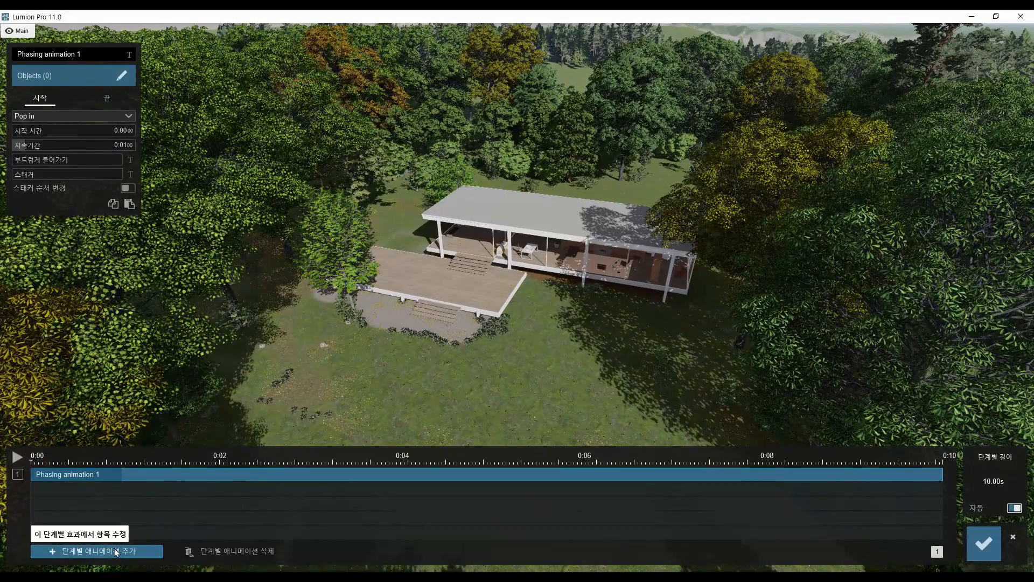
left_click(116, 552)
left_click(116, 552)
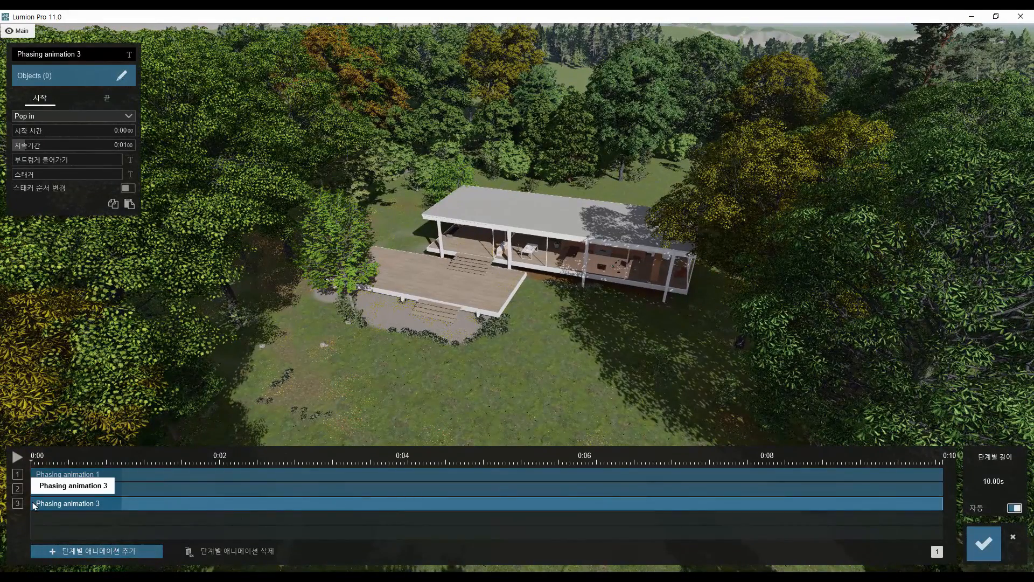
Step: Stagger the phases so Phasing animation 2 starts at about 3.19 s and Phasing animation 3 at about 5.70 s
left_click_drag(33, 506, 618, 503)
left_click_drag(37, 493, 338, 489)
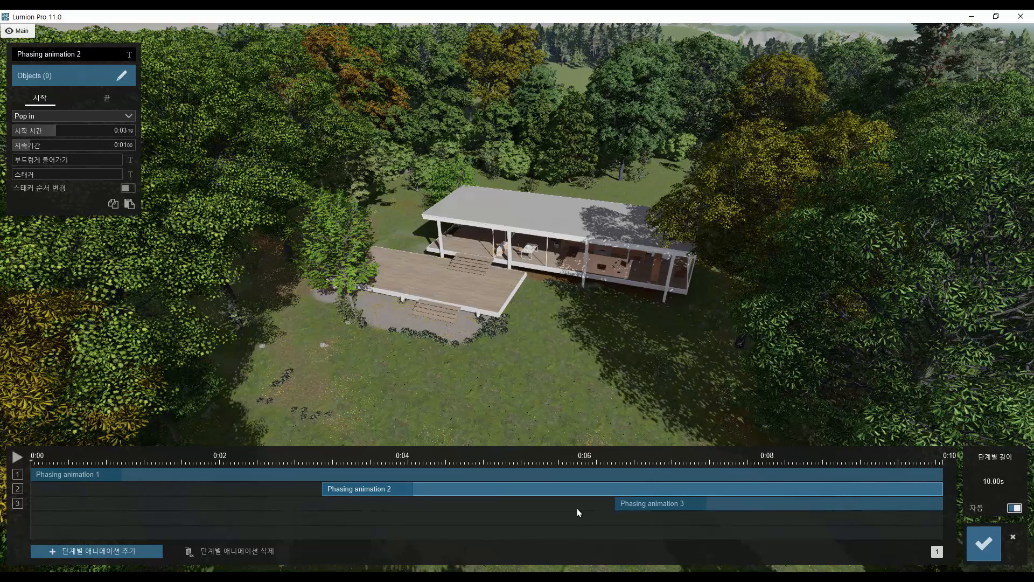
left_click(619, 504)
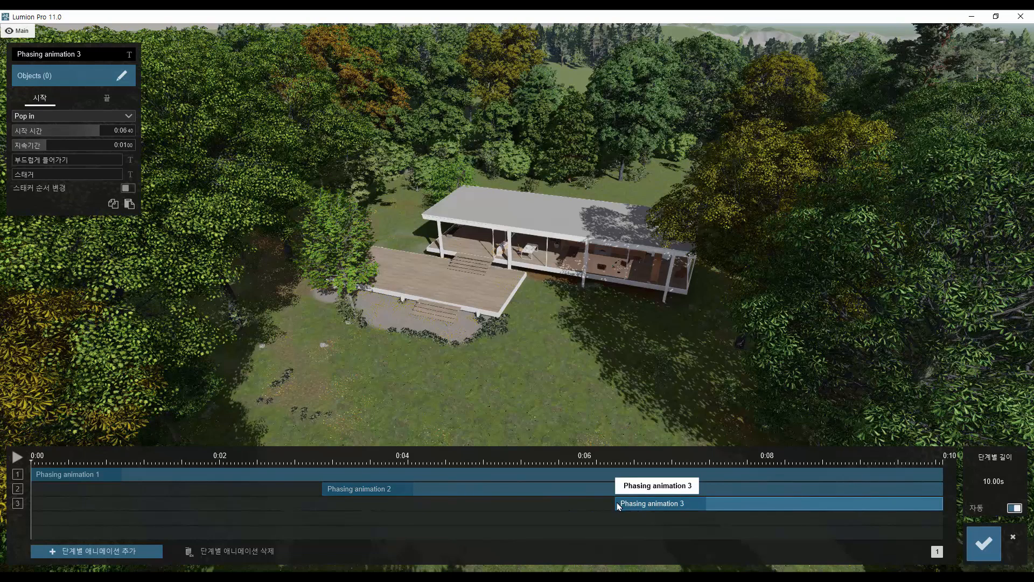
left_click_drag(619, 503, 555, 507)
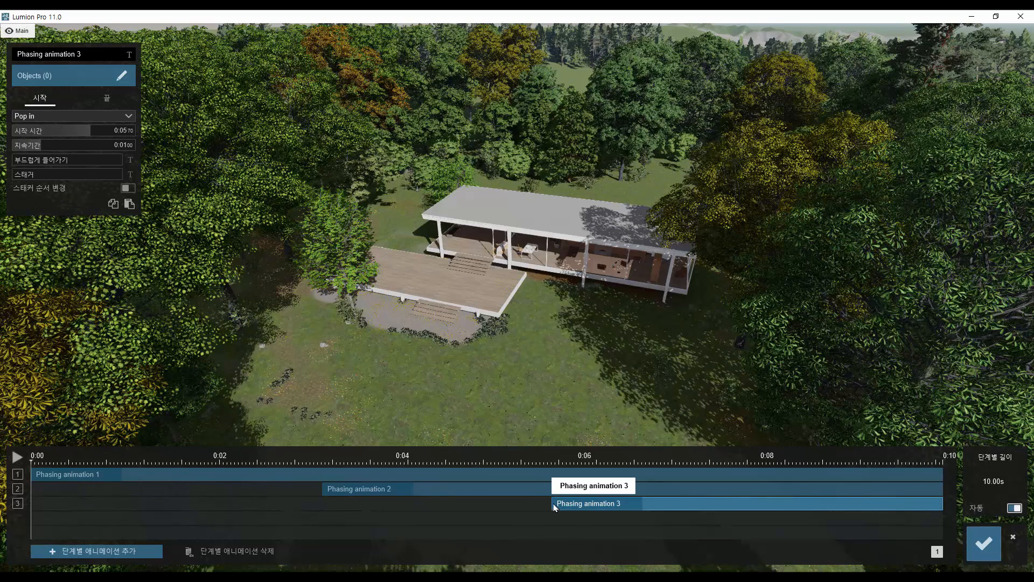
Step: Open the object selection for Phasing animation 1
left_click(244, 479)
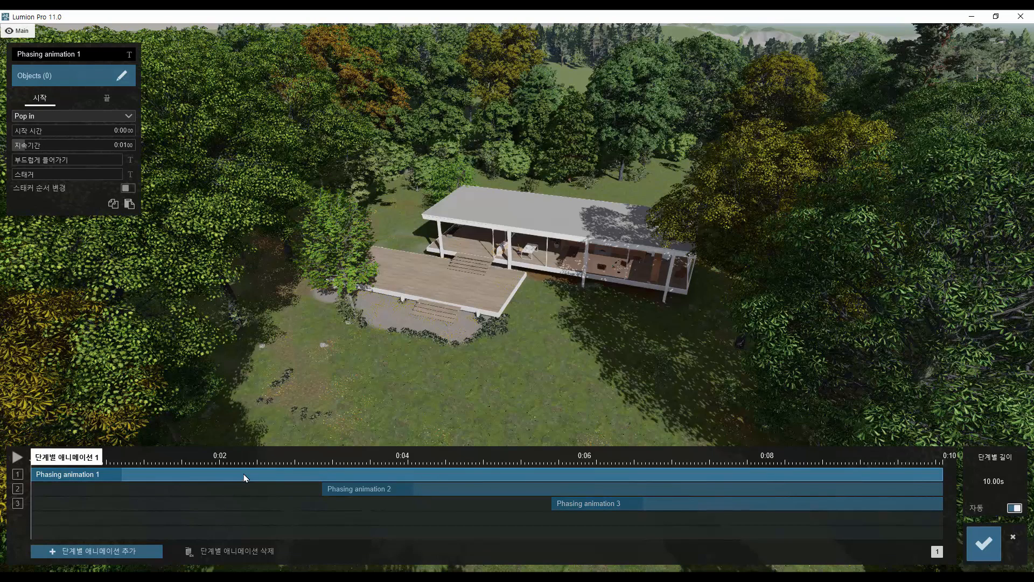
left_click(122, 78)
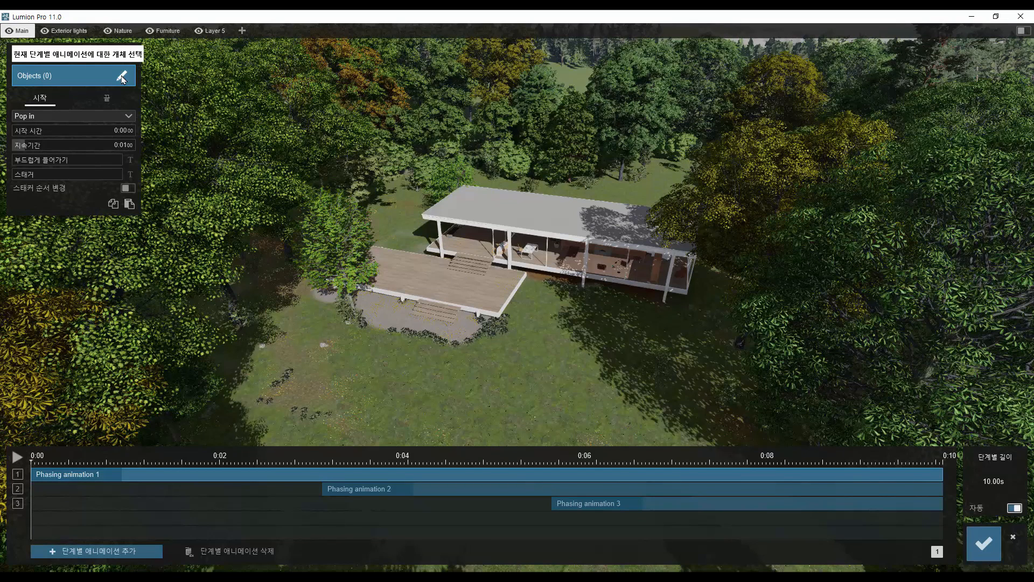
left_click(122, 78)
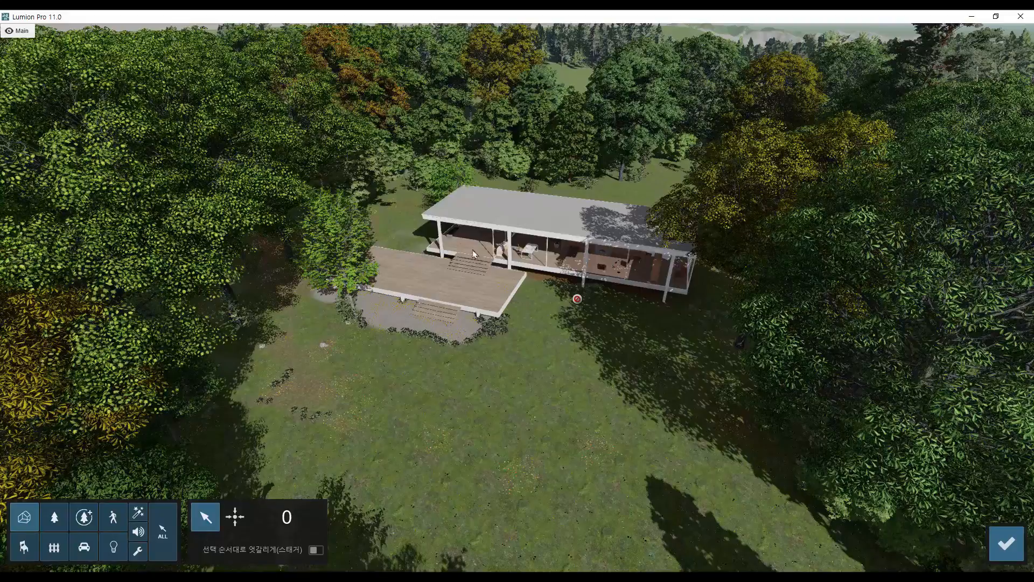
key("q")
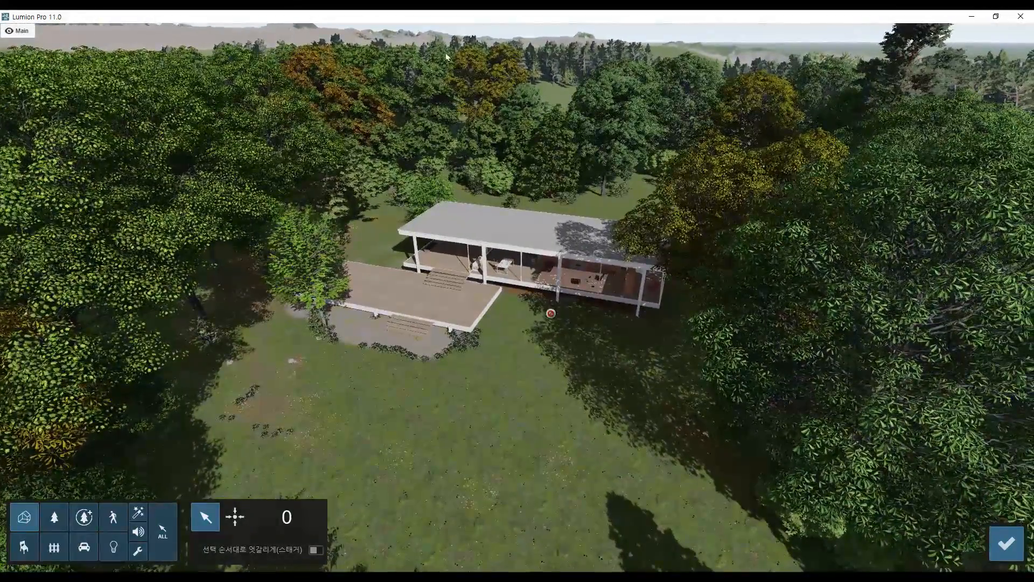
mouse_move(415, 37)
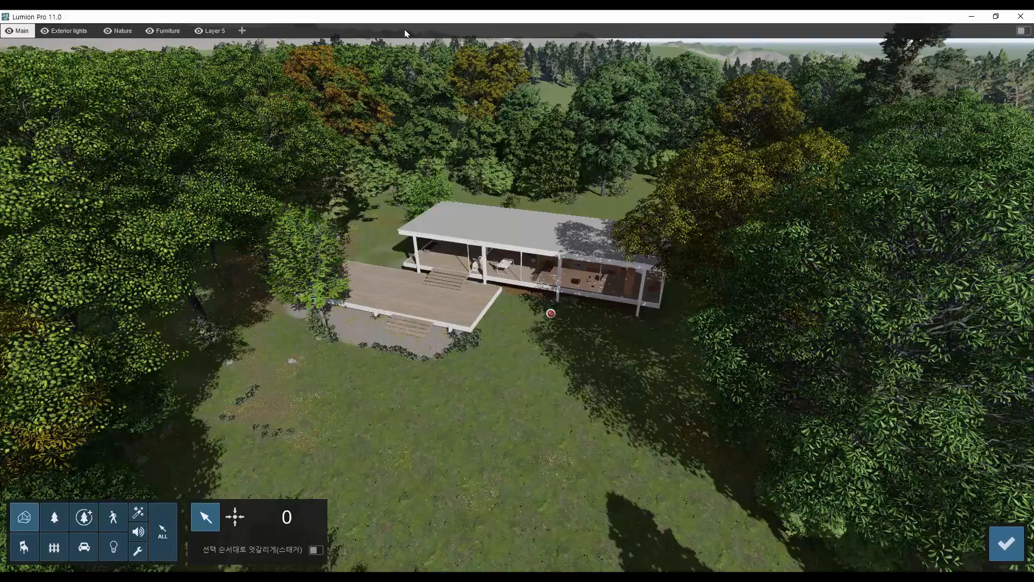
key("d")
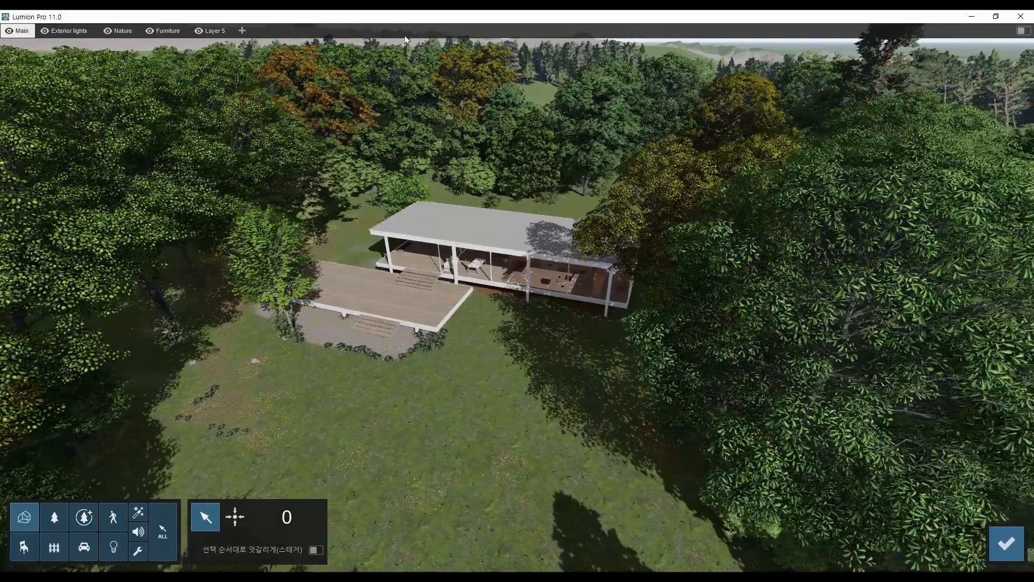
key("a")
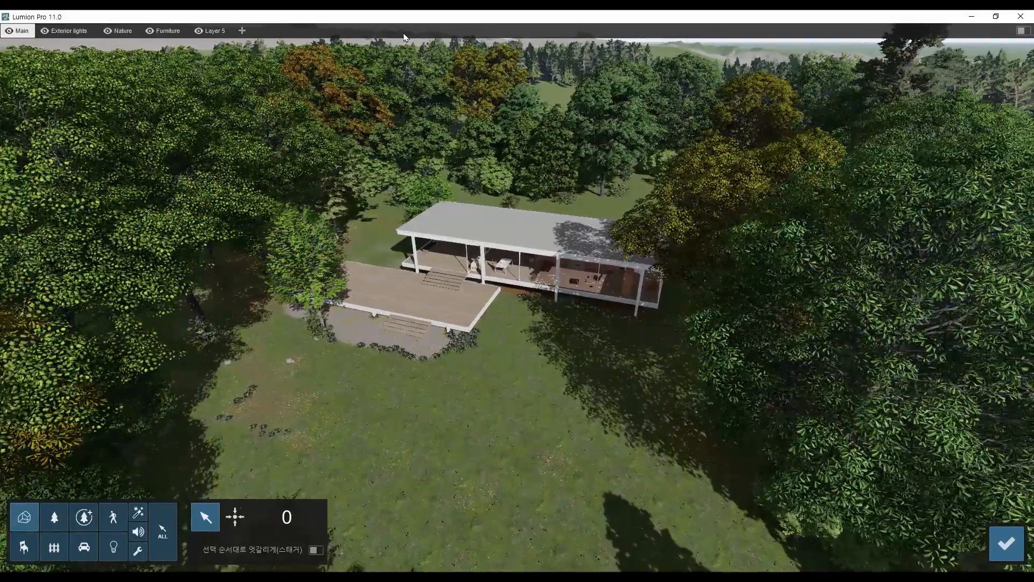
key("d")
key("a")
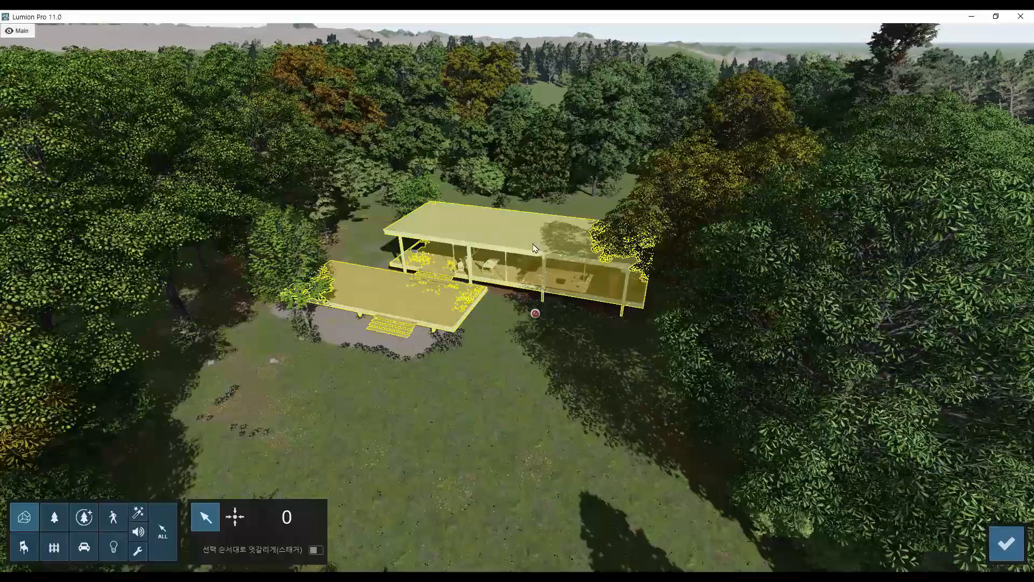
key("a")
mouse_move(614, 342)
right_mouse_down()
mouse_move(627, 342)
mouse_move(617, 348)
right_mouse_up()
key("d")
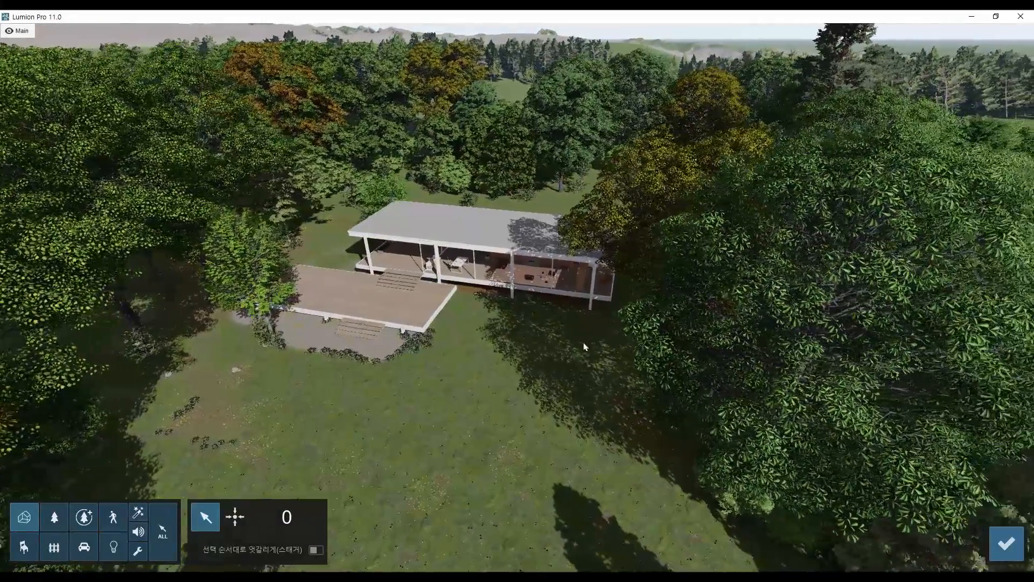
key("a")
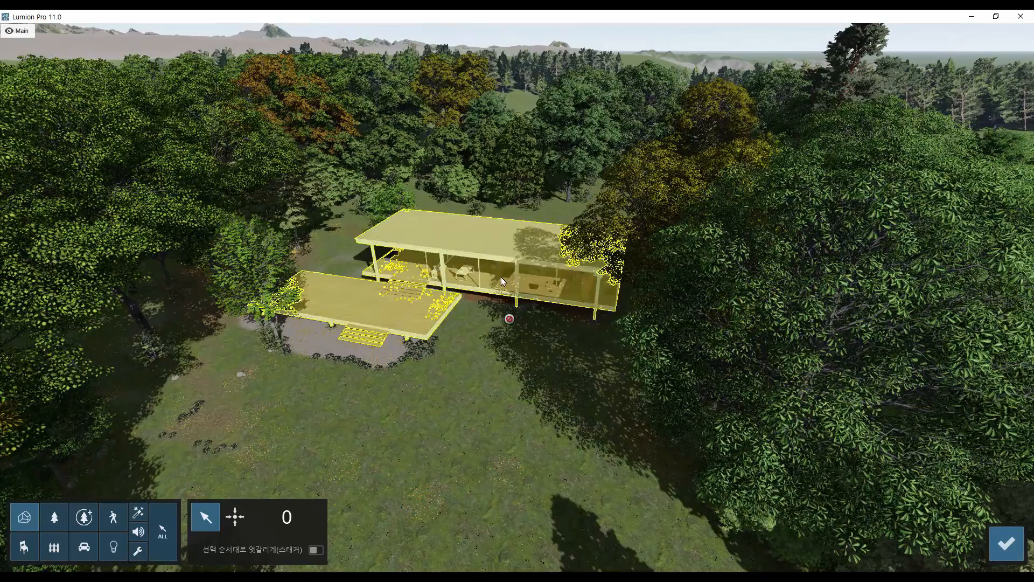
key("d")
key("a")
key("w")
key("w")
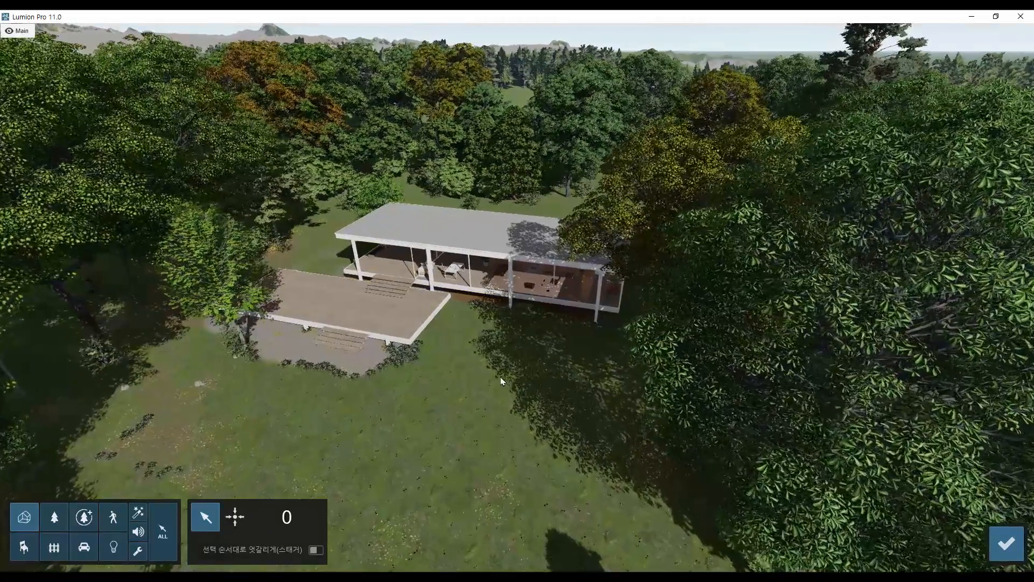
Step: Hide the Exterior lights, Nature and Furniture layers and select the house model for Phasing animation 1
mouse_move(44, 34)
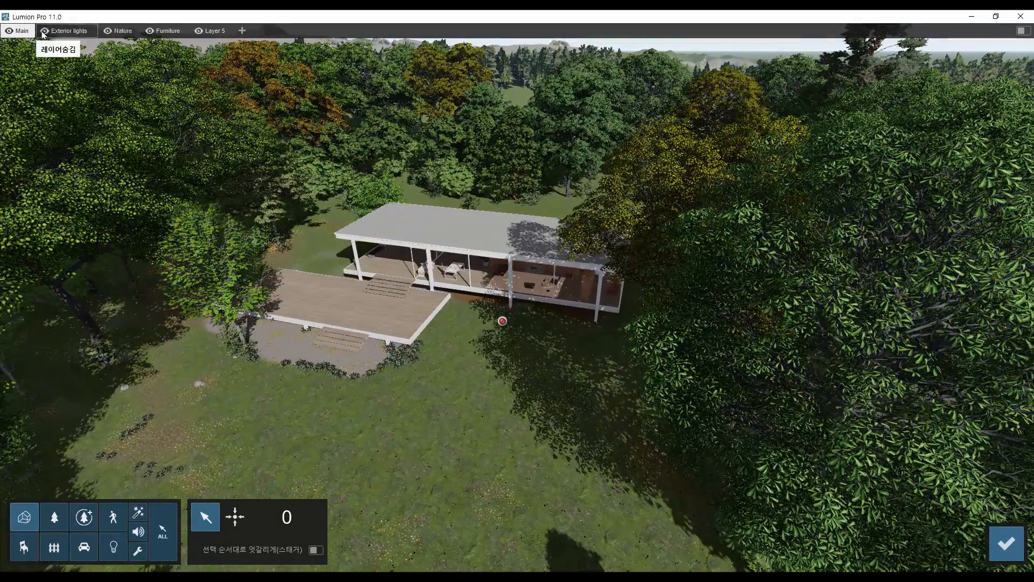
left_click(46, 32)
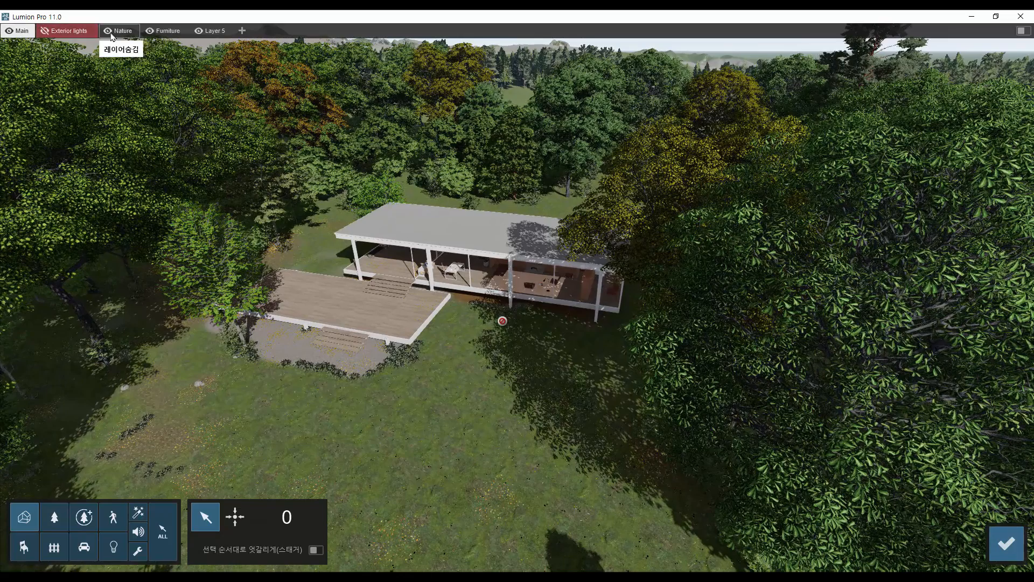
left_click(108, 31)
left_click(160, 33)
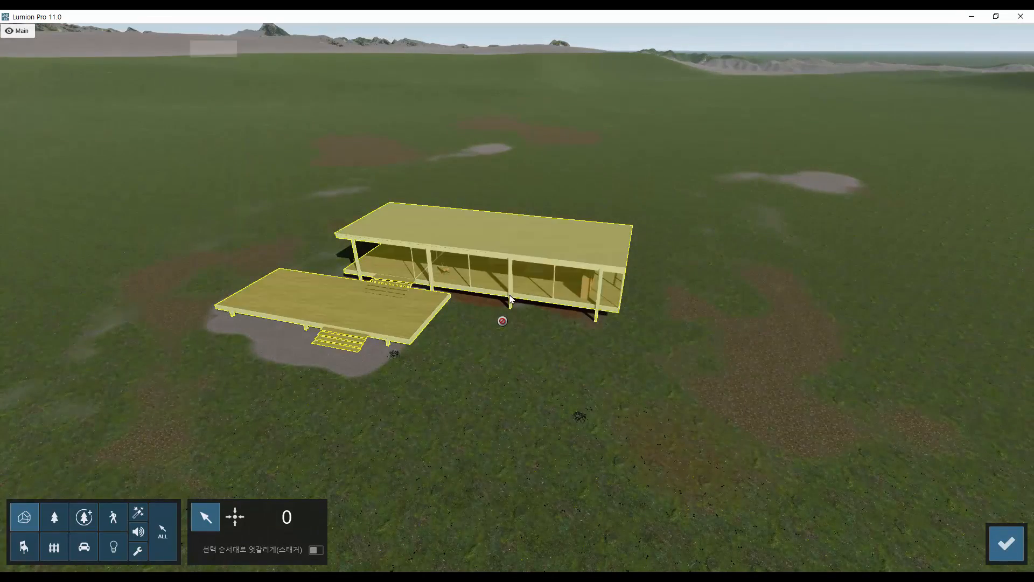
left_click(502, 322)
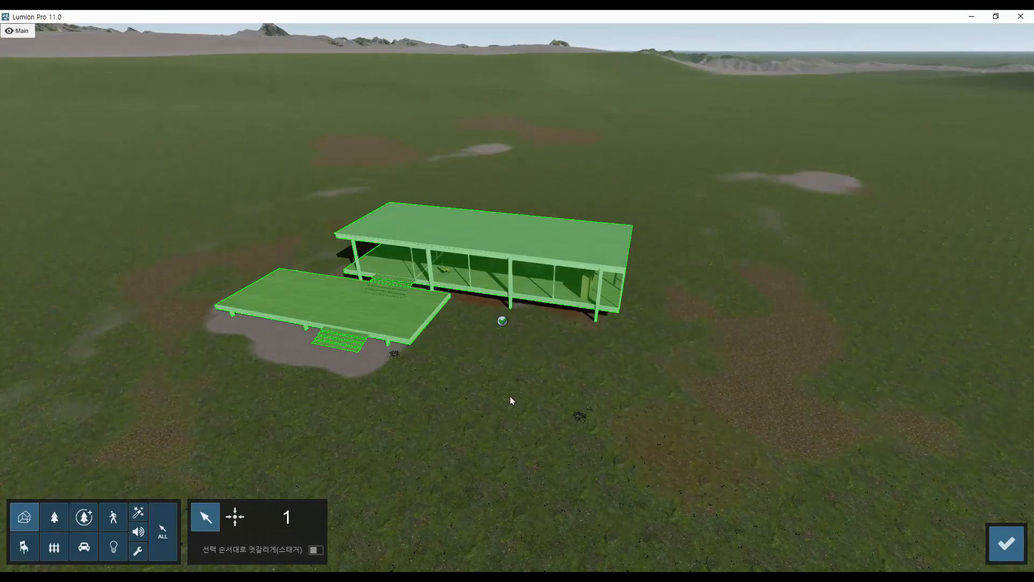
Step: Add the indoor and nature objects still visible around the house to the selection and confirm it
scroll(522, 371, "up", 3)
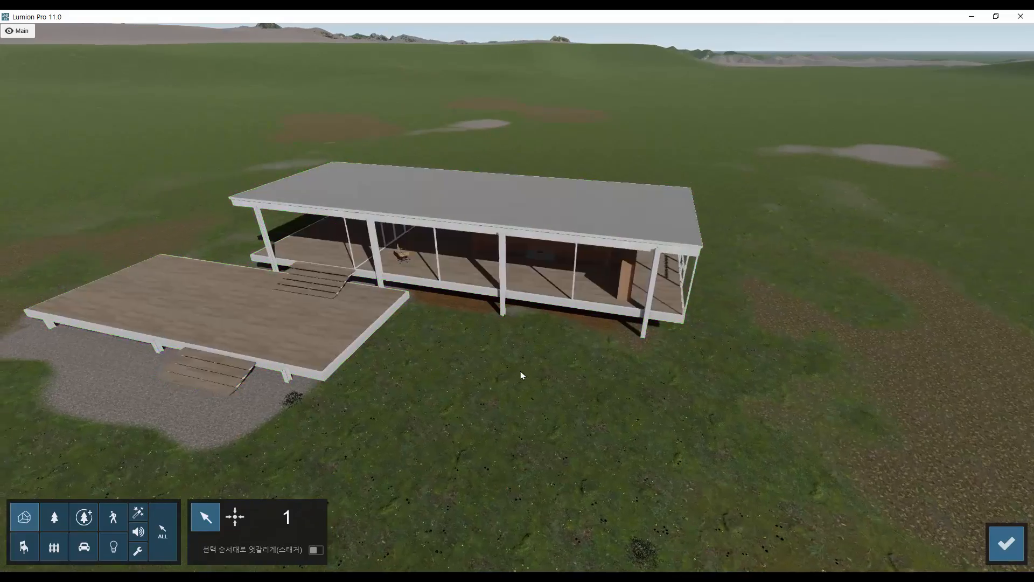
scroll(537, 371, "down", 1)
scroll(499, 388, "up", 3)
scroll(511, 407, "down", 2)
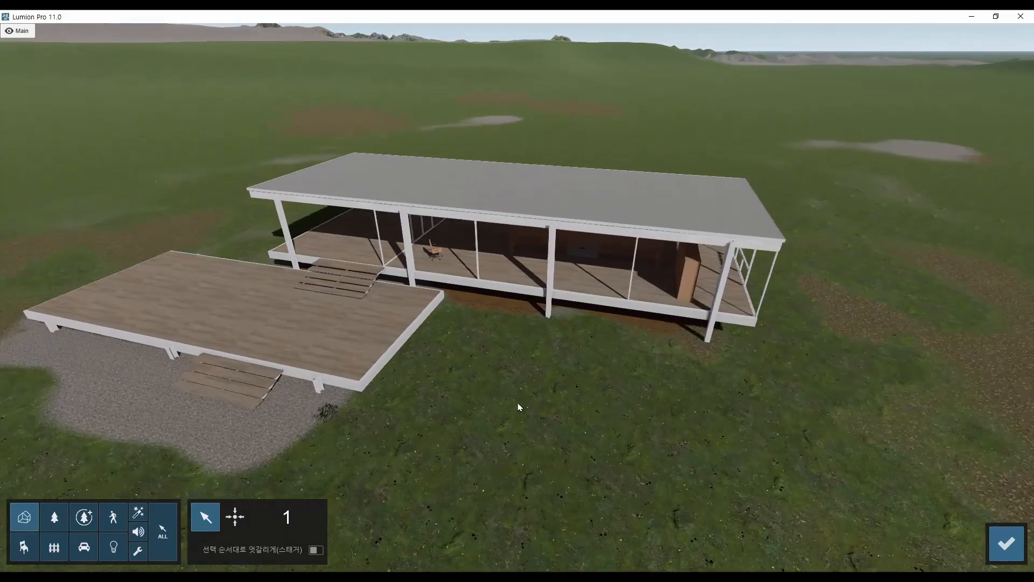
left_click(24, 547)
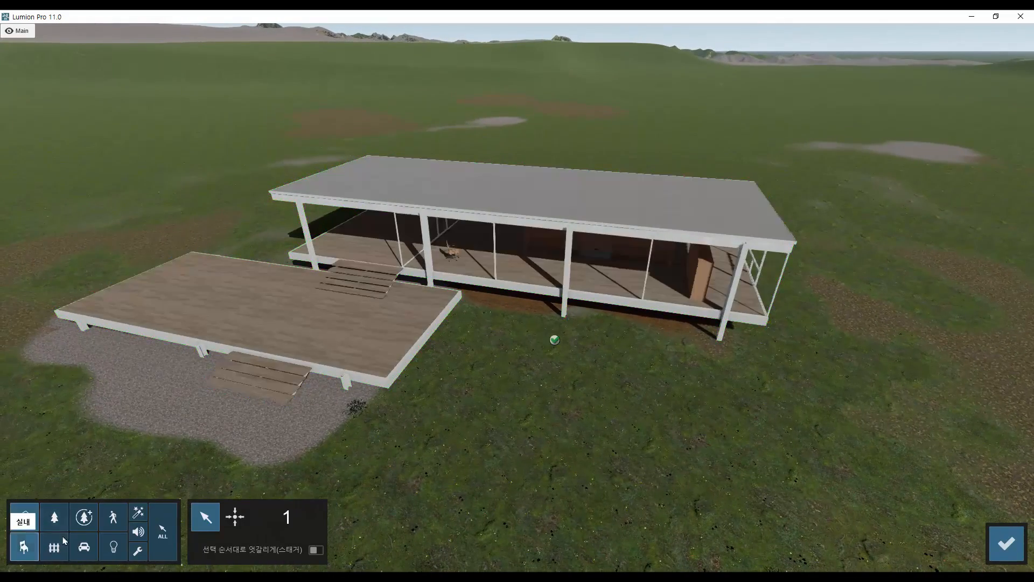
scroll(514, 431, "down", 3)
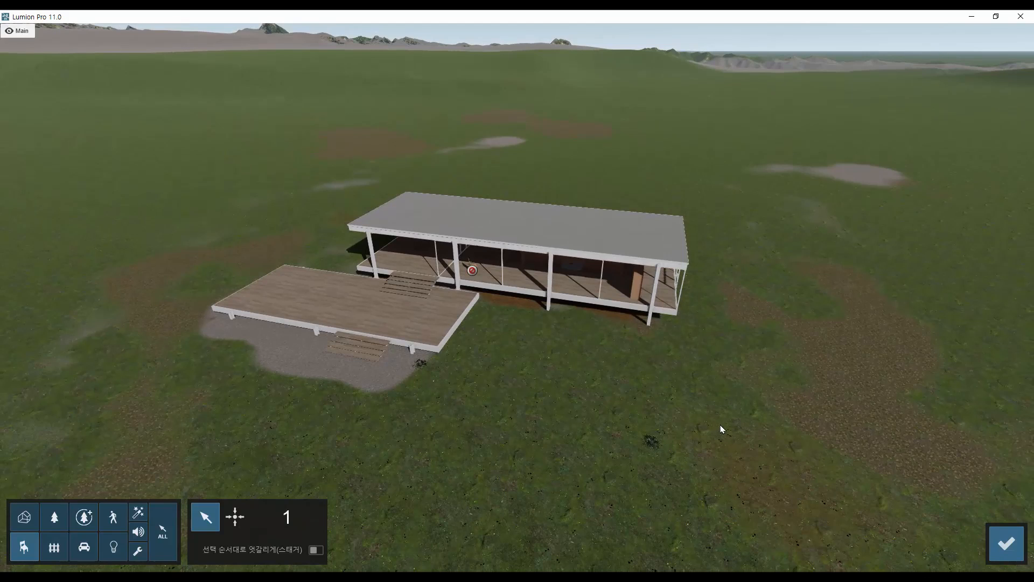
left_click_drag(276, 144, 695, 436)
left_click(472, 270, "ctrl")
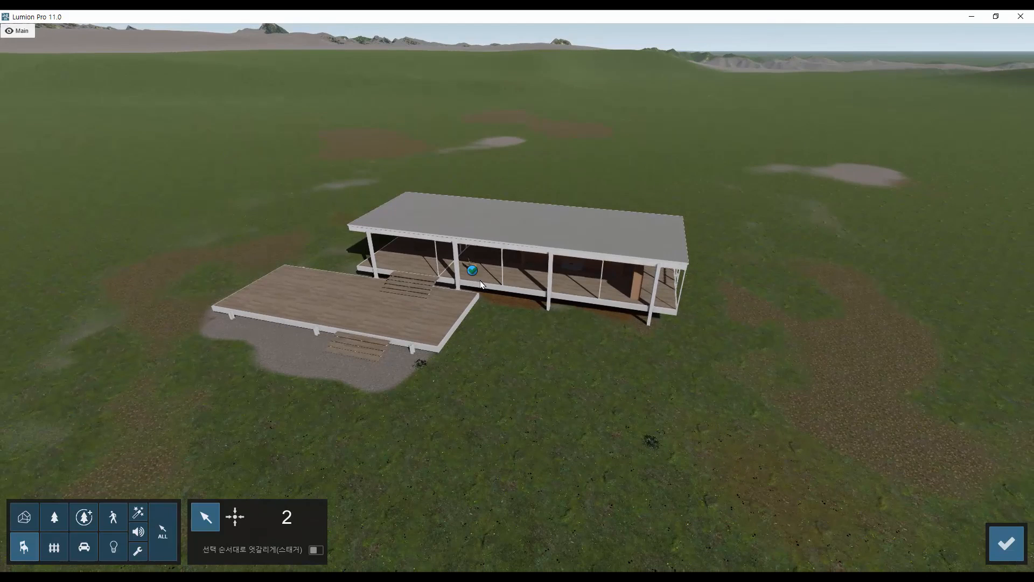
left_click(54, 517)
left_click_drag(304, 131, 601, 314)
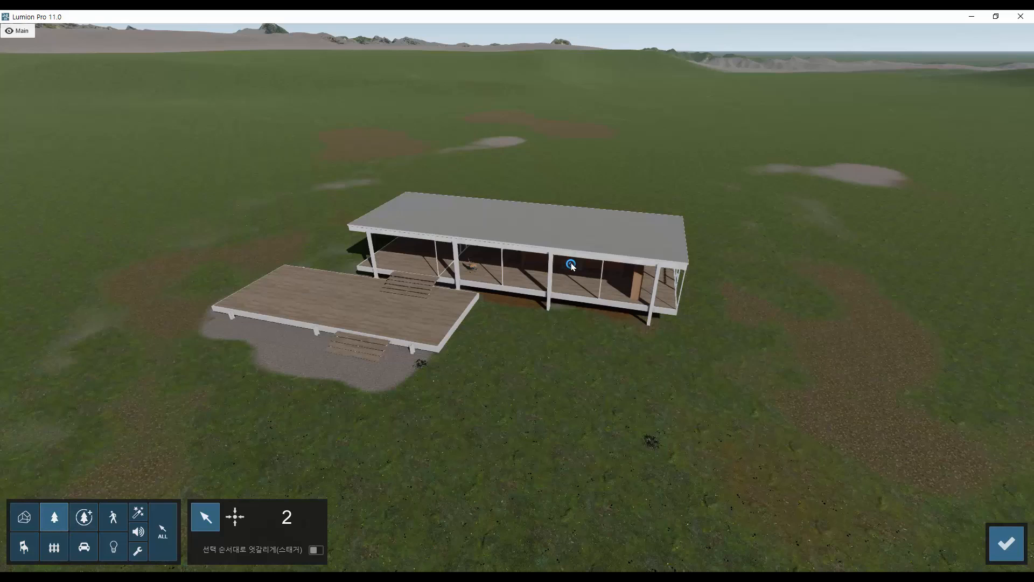
left_click(997, 540)
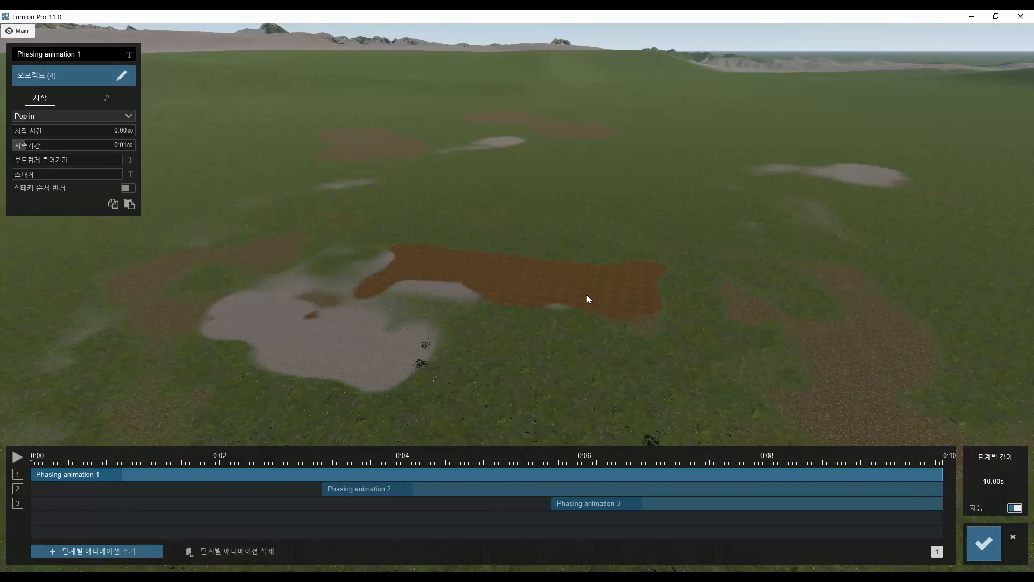
Step: Set the start effect of Phasing animation 1 to Sky drop with a duration of 2 seconds
left_click(92, 120)
left_click(63, 162)
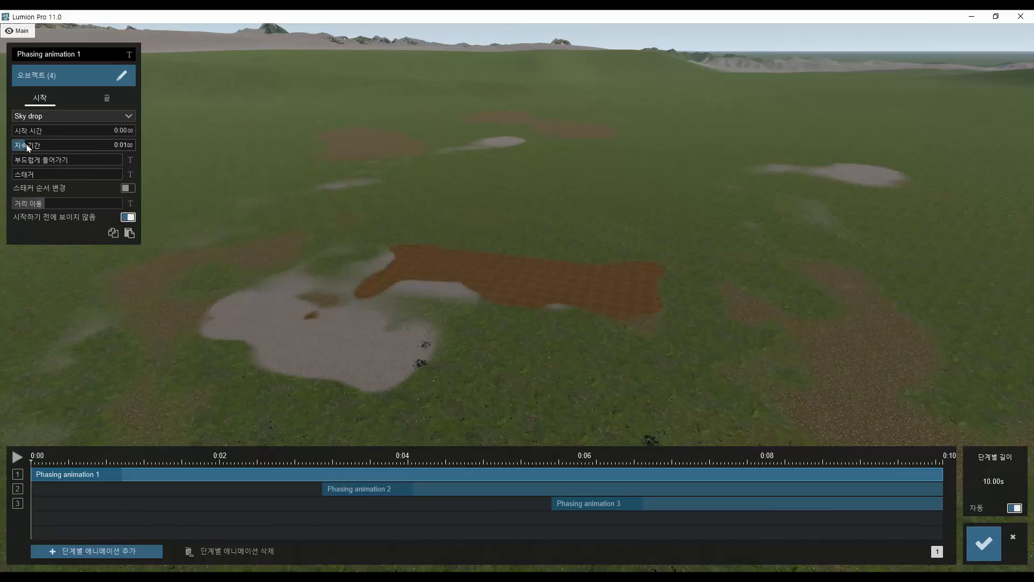
left_click_drag(27, 147, 39, 148)
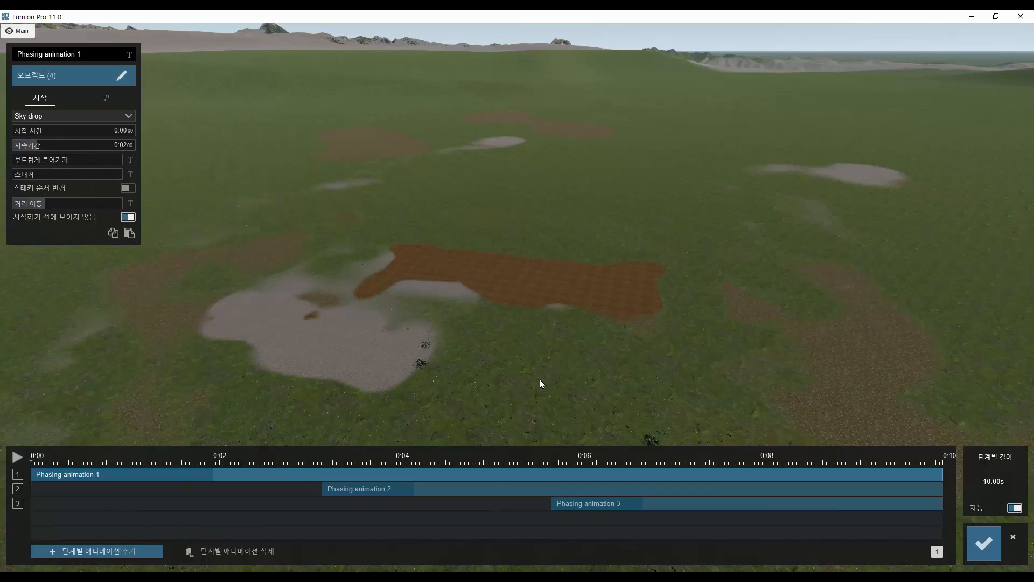
Step: Apply the phasing edits and play clip 4 to preview the first phase
left_click(984, 544)
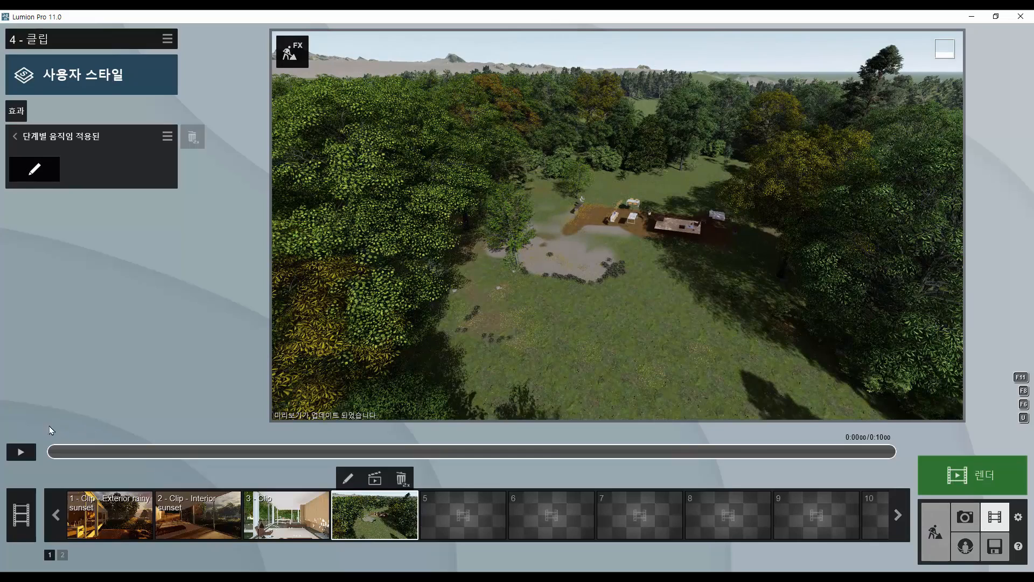
left_click(20, 454)
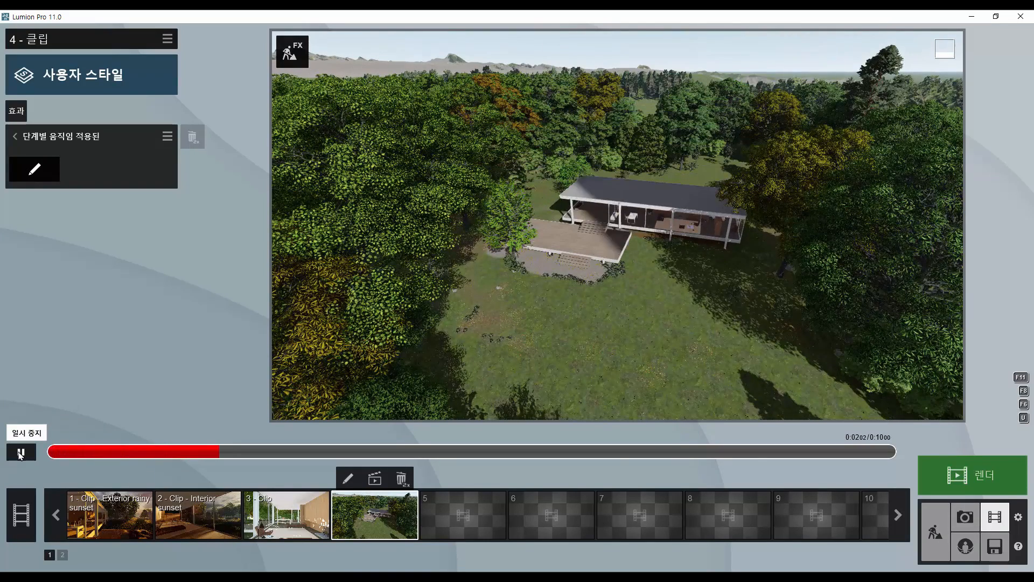
left_click(20, 454)
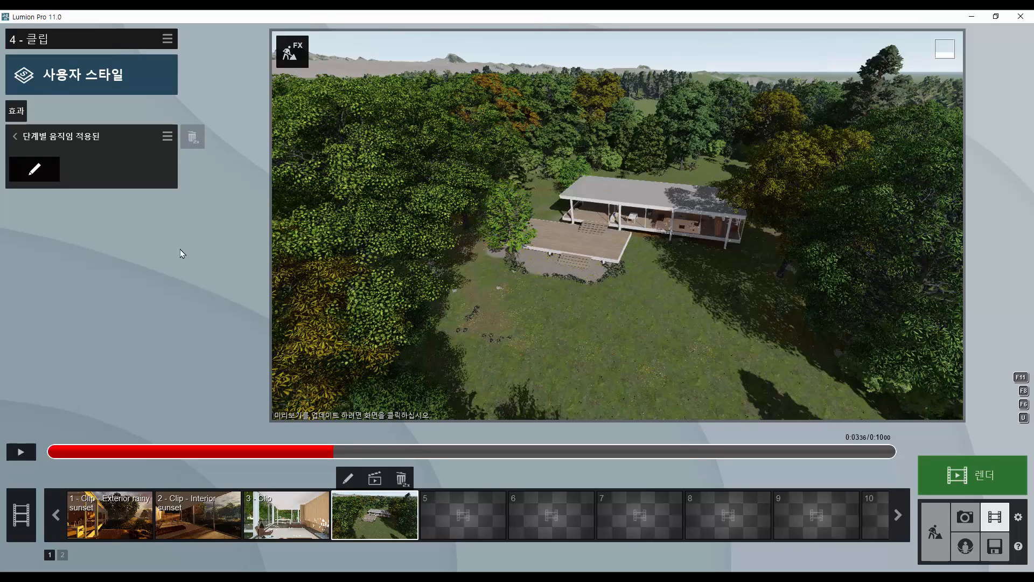
Step: Reopen the phasing editor of clip 4 and open the object selection for Phasing animation 2
left_click(37, 170)
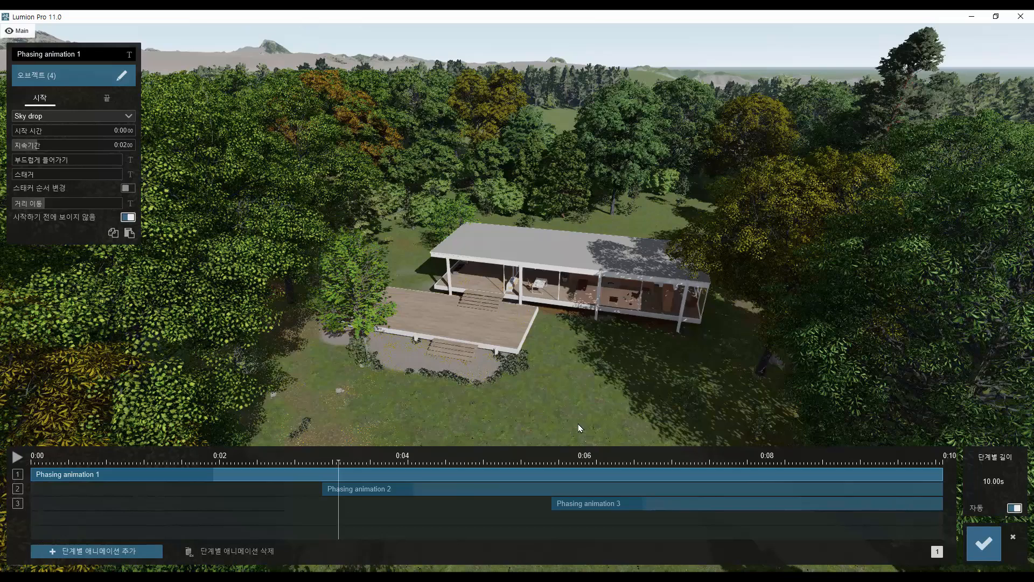
left_click(481, 494)
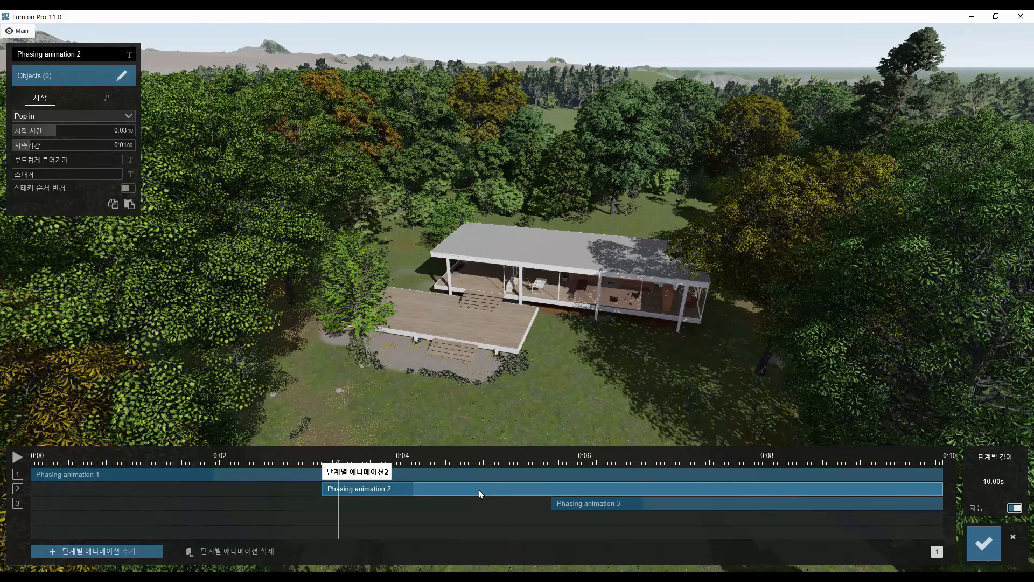
left_click(122, 76)
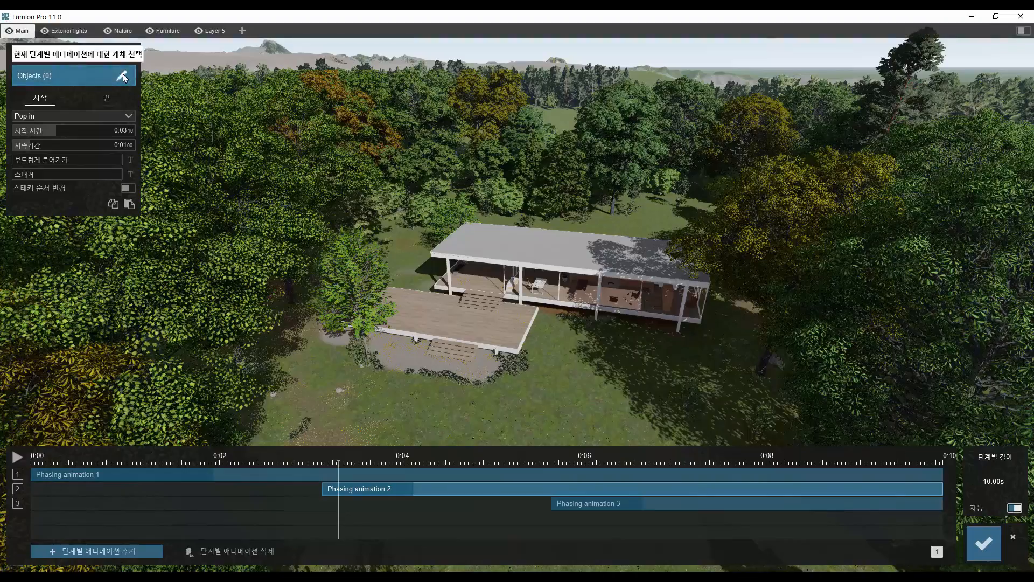
left_click(123, 78)
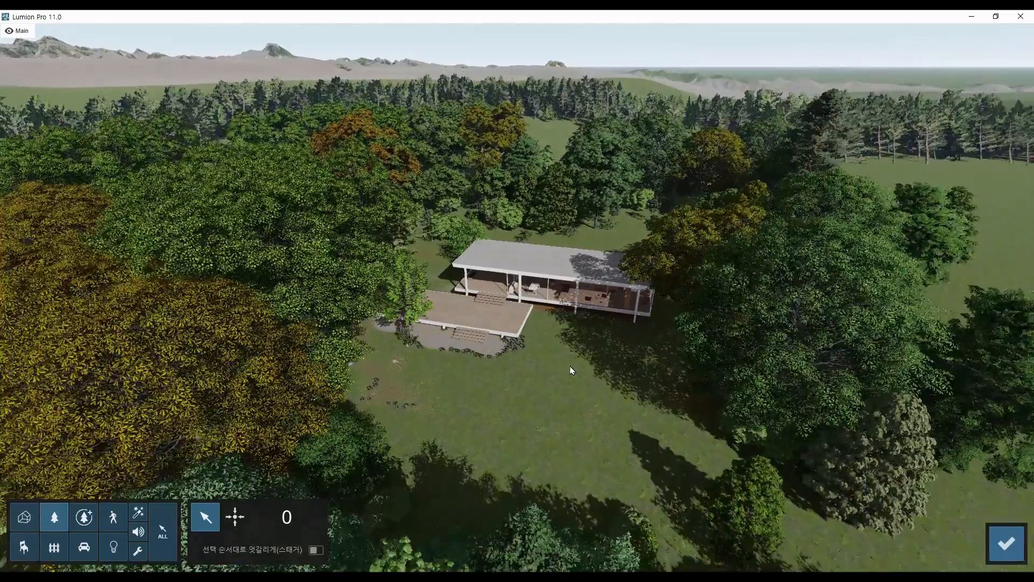
Step: Hide the Main, Exterior lights and Nature layers, leaving only the Furniture layer shown
scroll(573, 370, "up", 3)
mouse_move(83, 34)
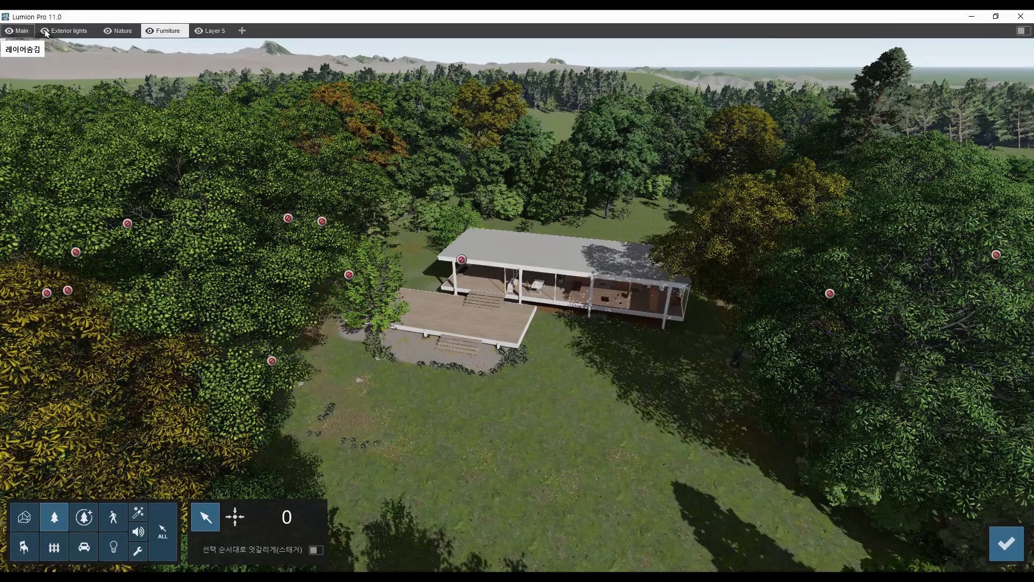
left_click(8, 30)
left_click(47, 31)
key("d")
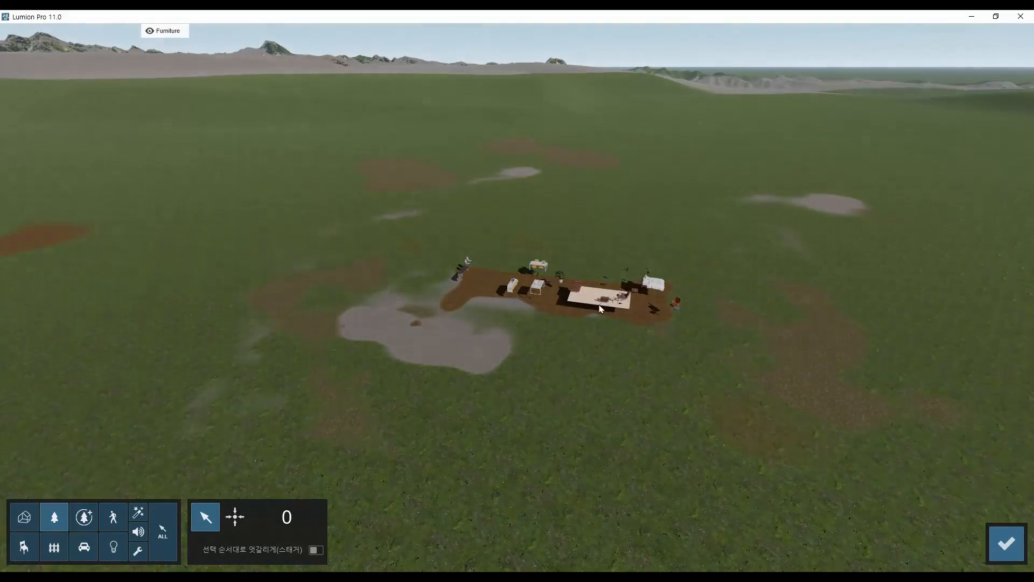
Step: Select all indoor and nature objects on the Furniture layer for Phasing animation 2
left_click(23, 547)
left_click_drag(325, 186, 801, 439, "ctrl")
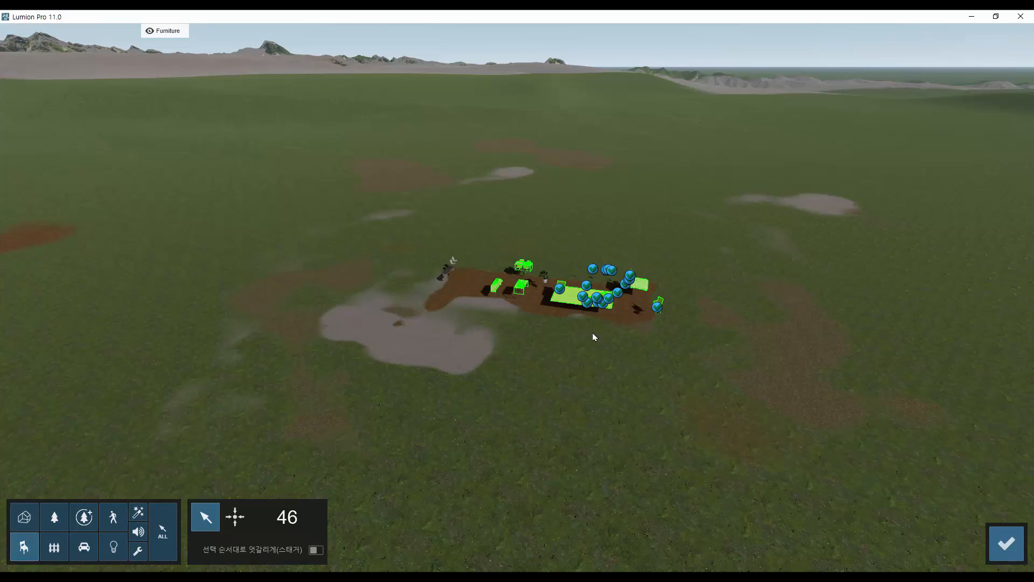
left_click(55, 517)
left_click_drag(349, 191, 808, 435, "ctrl")
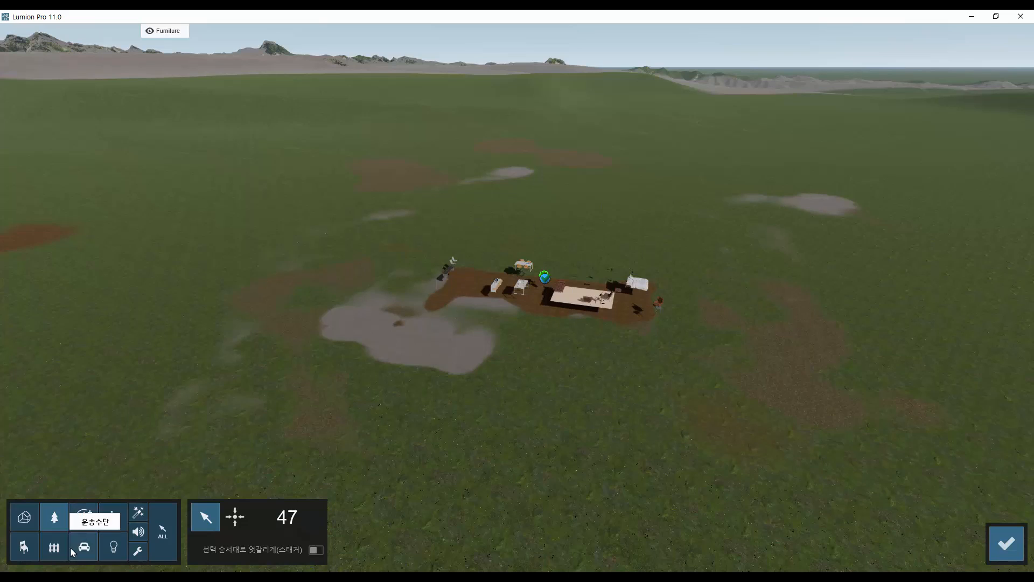
Step: Add all outdoor objects on the Furniture layer to the Phasing animation 2 selection and confirm the selection
left_click(53, 548)
left_click_drag(361, 208, 534, 290, "ctrl")
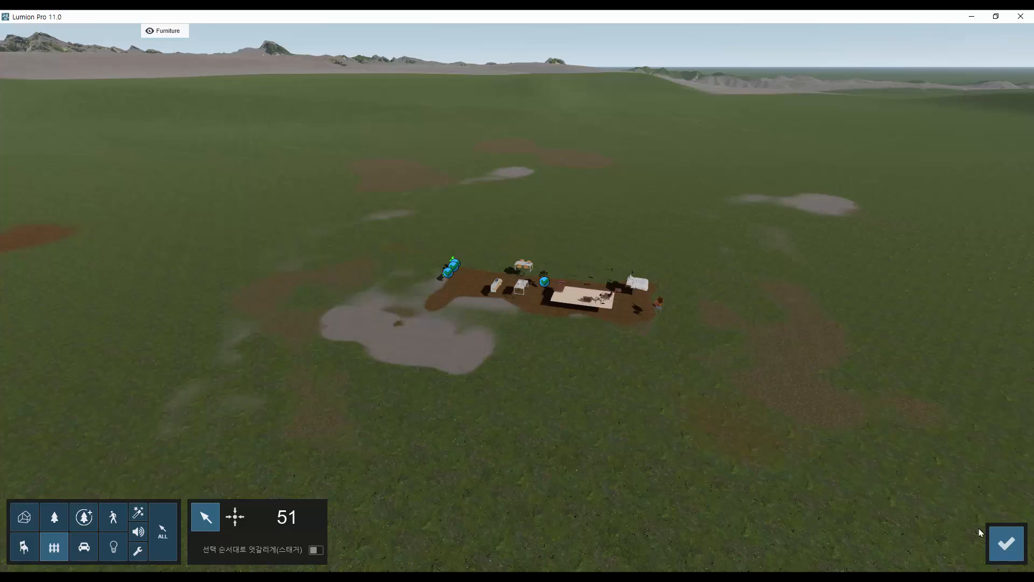
left_click(1005, 545)
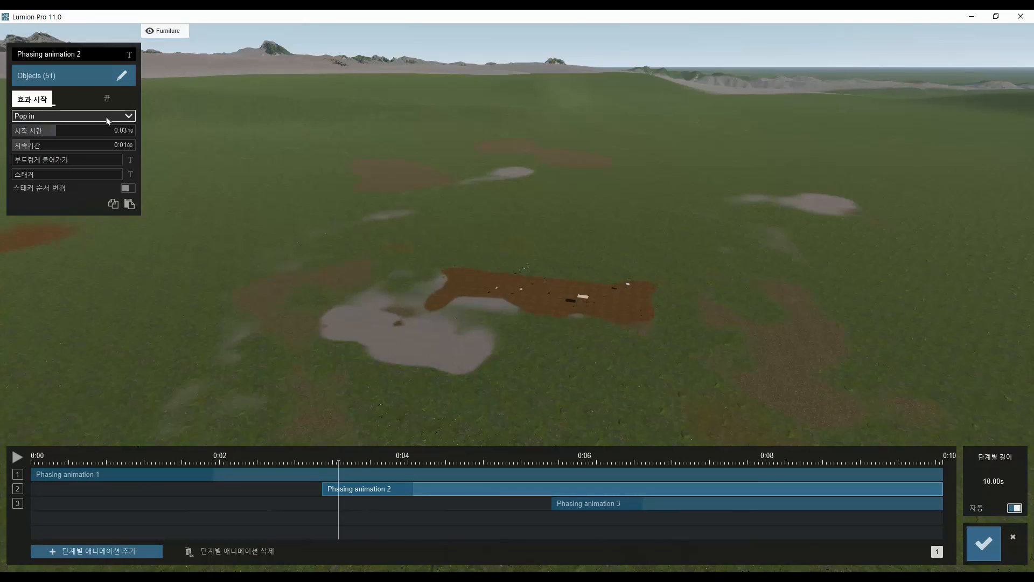
Step: Keep Pop in as the start effect of Phasing animation 2, set its duration to about 2 seconds and apply the edits
left_click(128, 117)
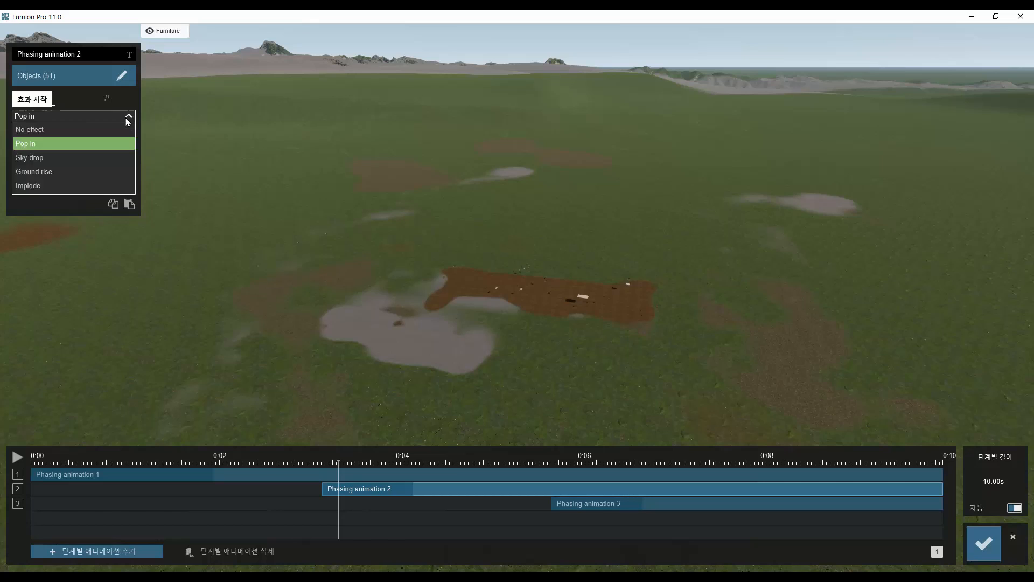
left_click(62, 142)
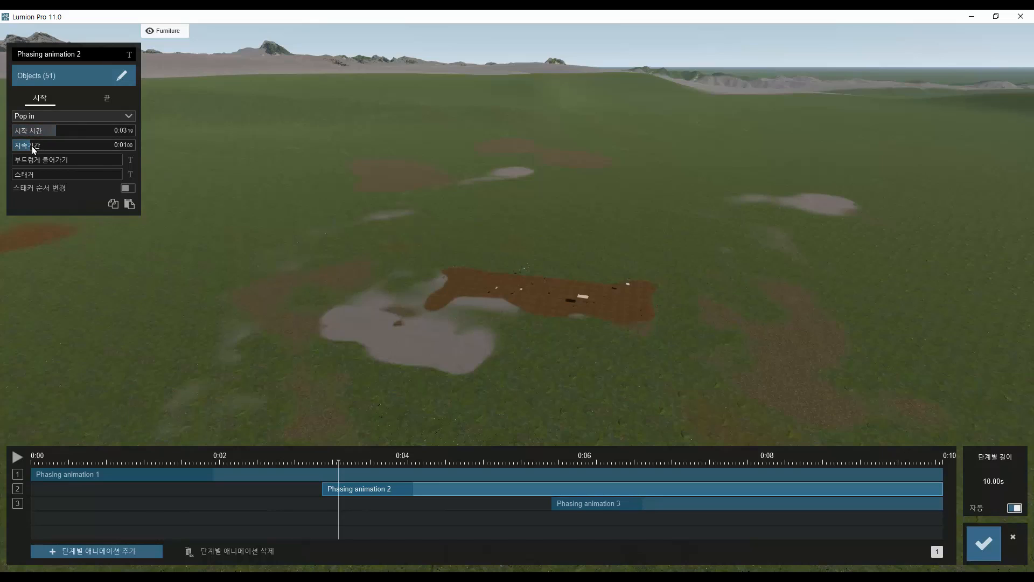
left_click_drag(33, 150, 42, 148)
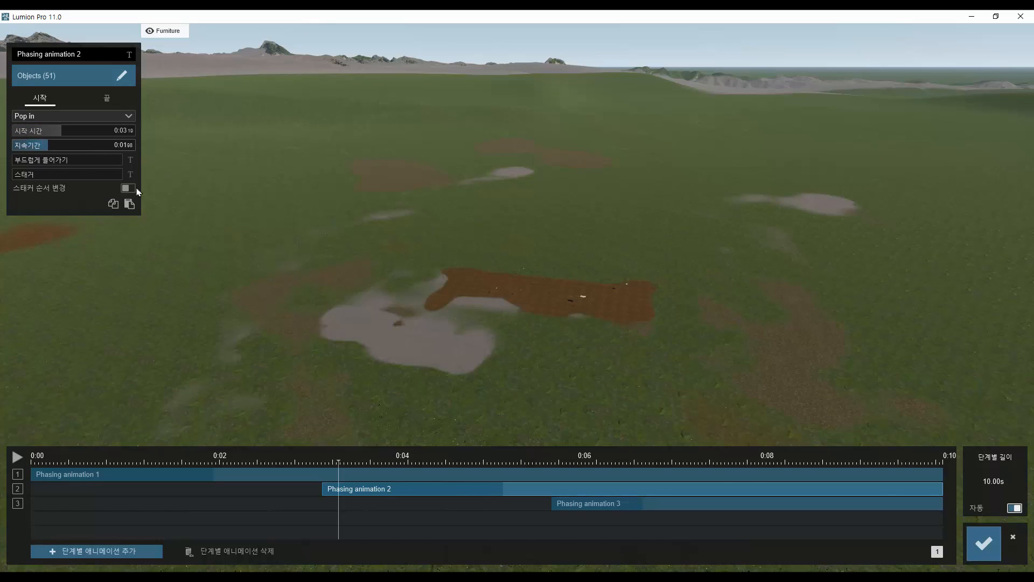
left_click(985, 544)
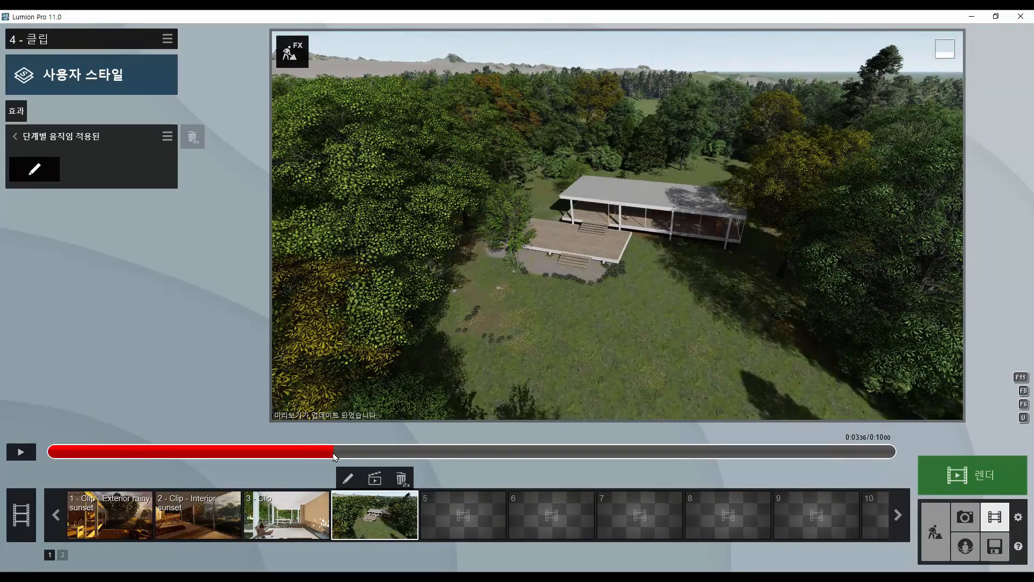
Step: Play clip 4 from the start to preview the furniture popping in after the house drops
left_click_drag(334, 456, 49, 454)
left_click(21, 452)
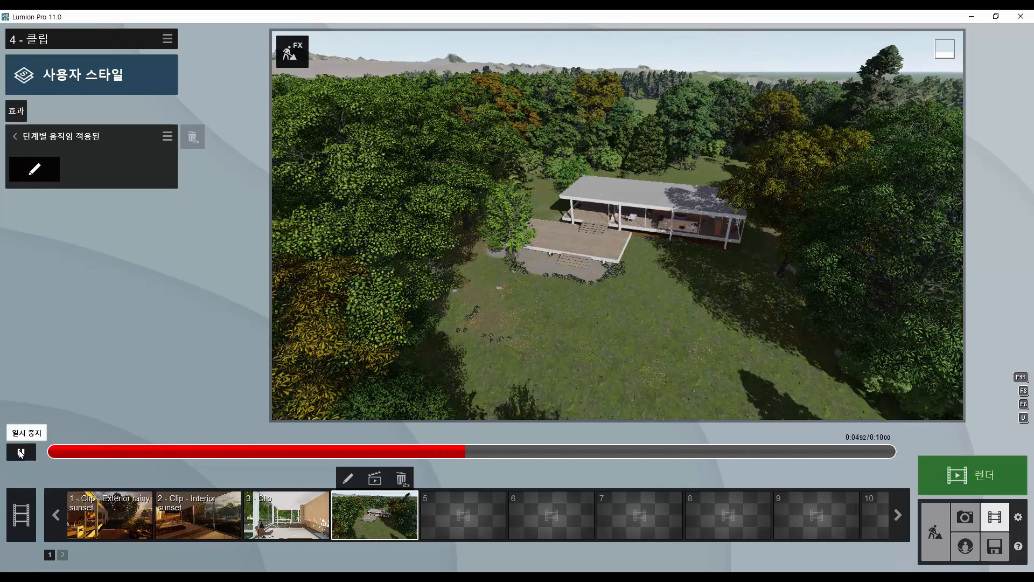
left_click(20, 453)
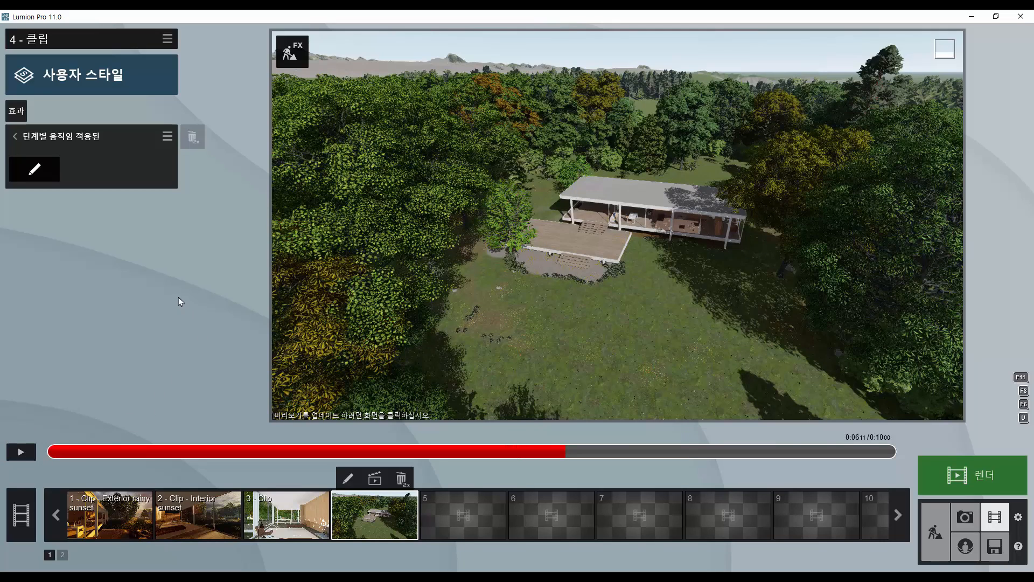
Step: Reopen clip 4's phasing editor, set the ease-in of Phasing animation 1 to about 70% of its range and apply the edit
left_click(34, 169)
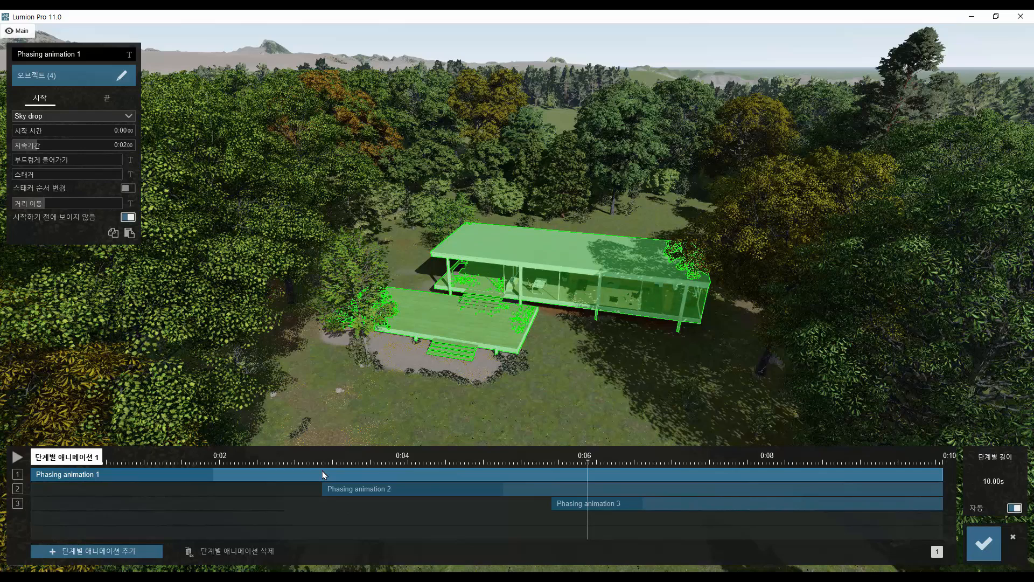
left_click(50, 161)
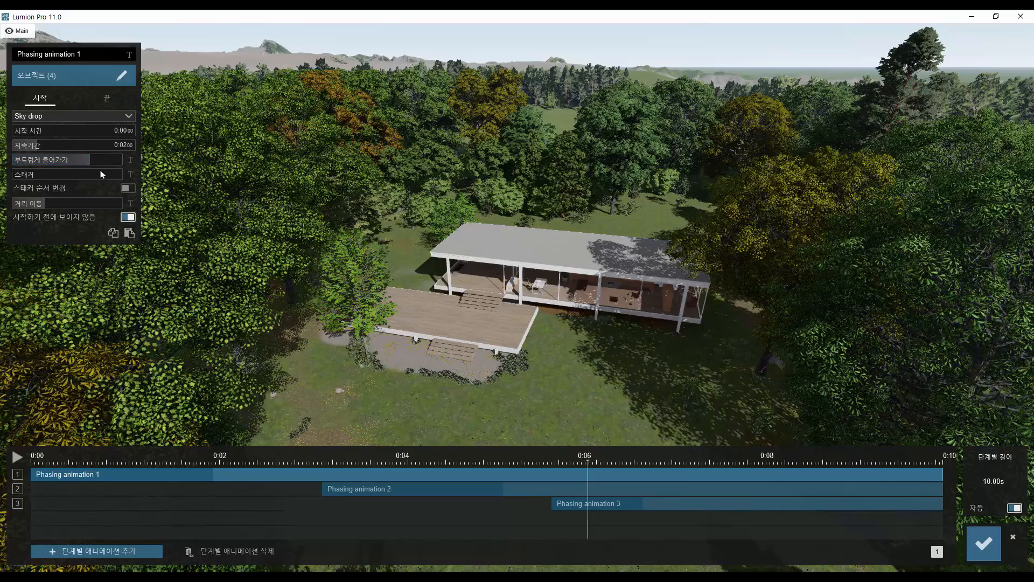
left_click(983, 545)
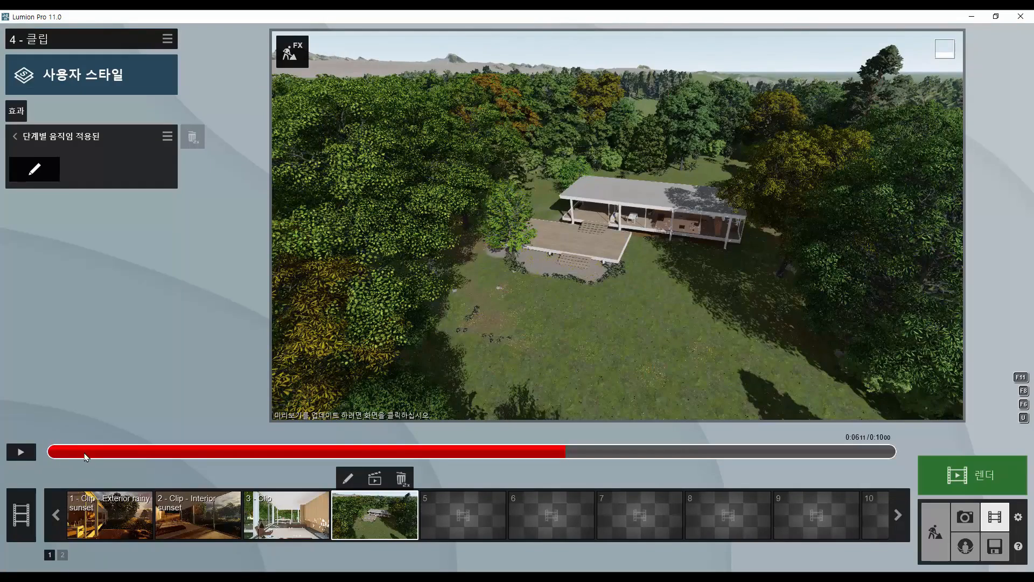
Step: Play the opening of clip 4 twice from the start to check the softened landing of the house
left_click_drag(86, 457, 38, 455)
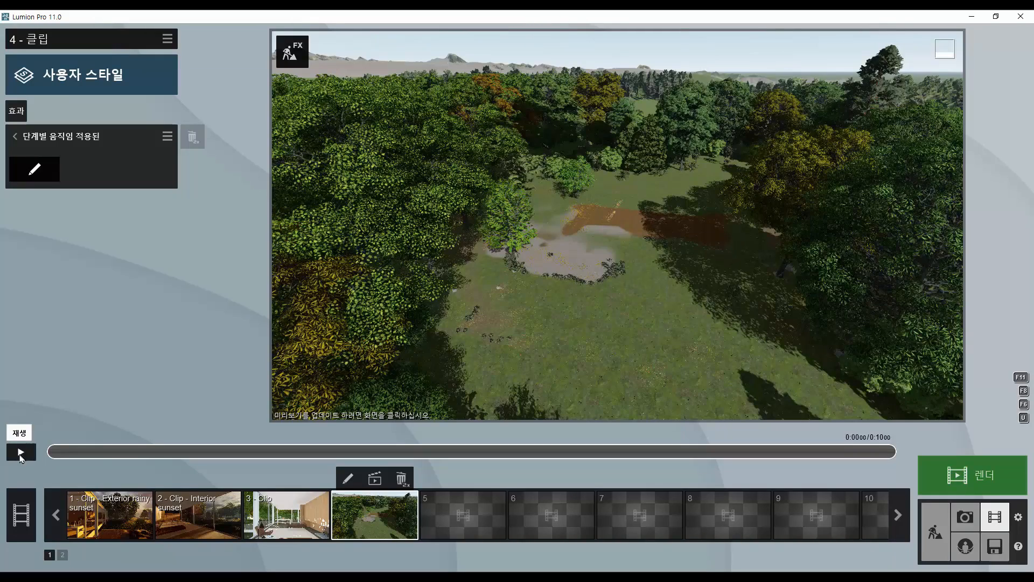
left_click(21, 454)
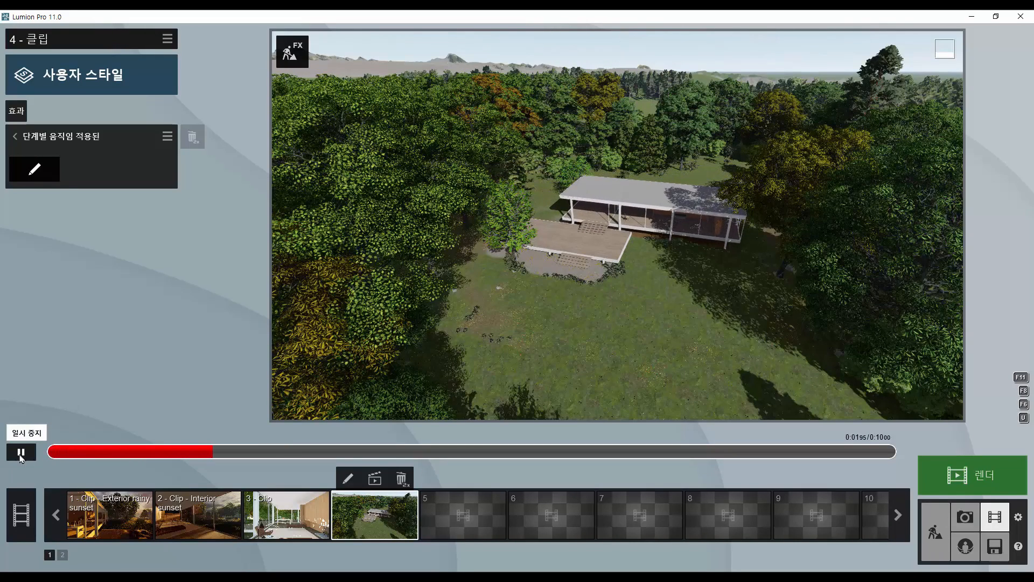
left_click(20, 454)
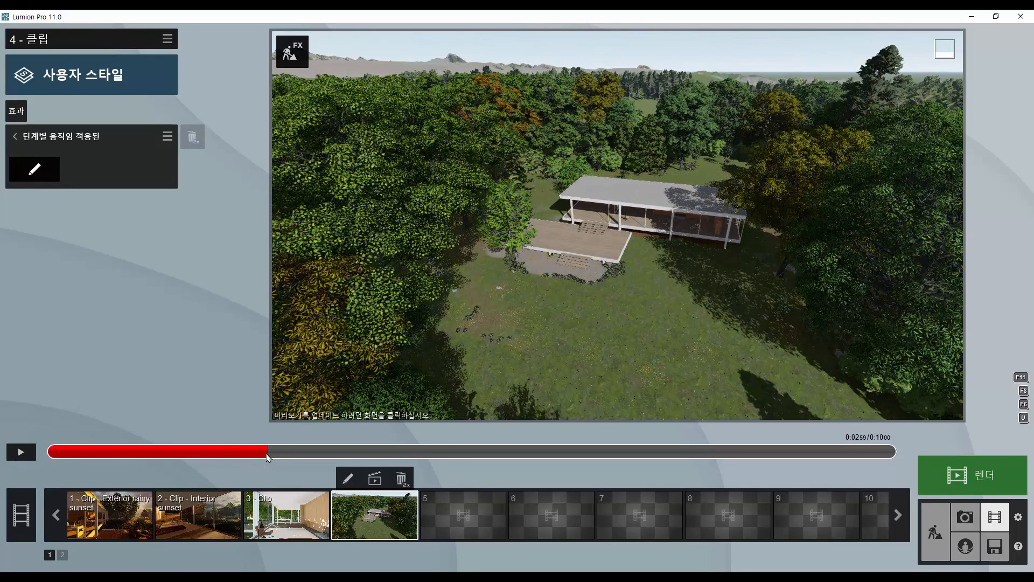
left_click_drag(268, 457, 49, 455)
left_click(20, 452)
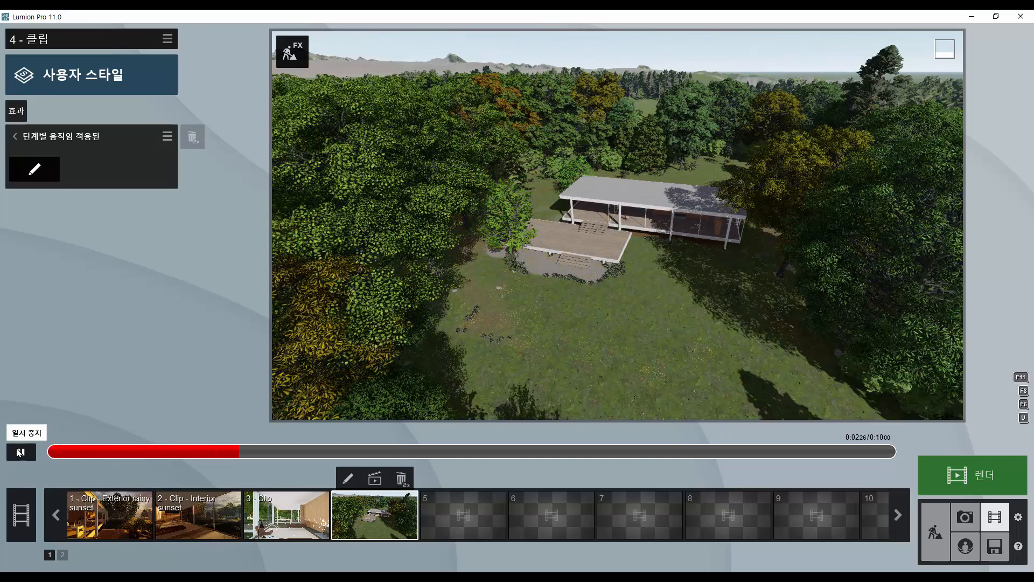
left_click(21, 453)
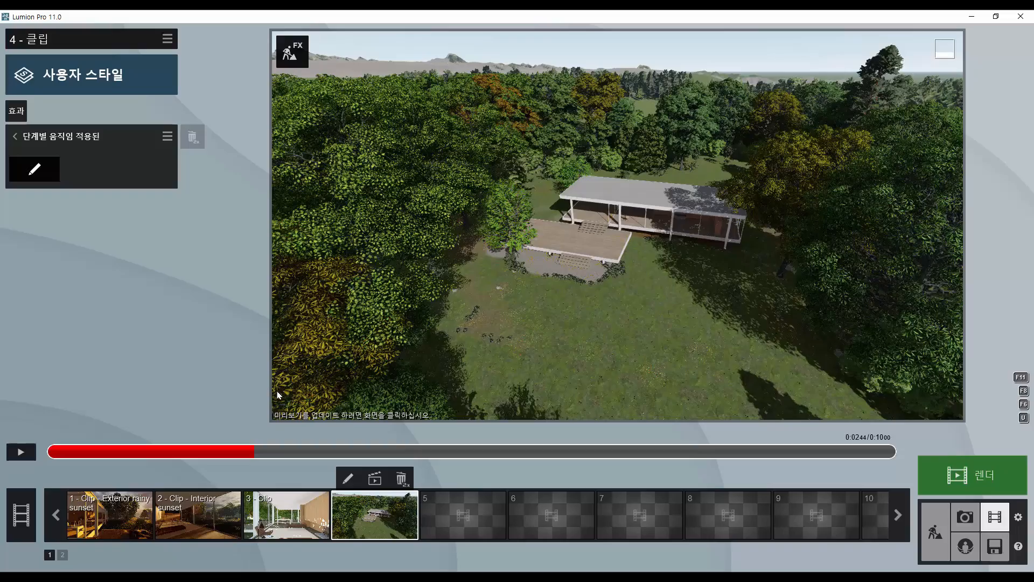
Step: Reopen the phasing editor of clip 4 and open the object selection for Phasing animation 3
left_click(34, 169)
right_click_drag(623, 362, 577, 337)
scroll(624, 360, "down", 5)
scroll(625, 349, "down", 2)
scroll(577, 337, "up", 2)
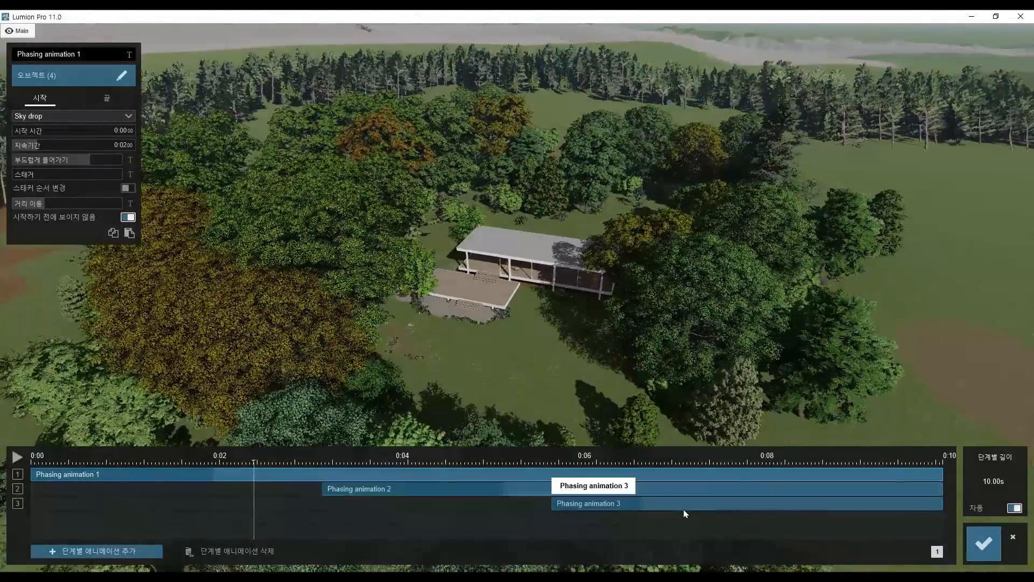
left_click(692, 505)
right_click_drag(595, 370, 581, 343)
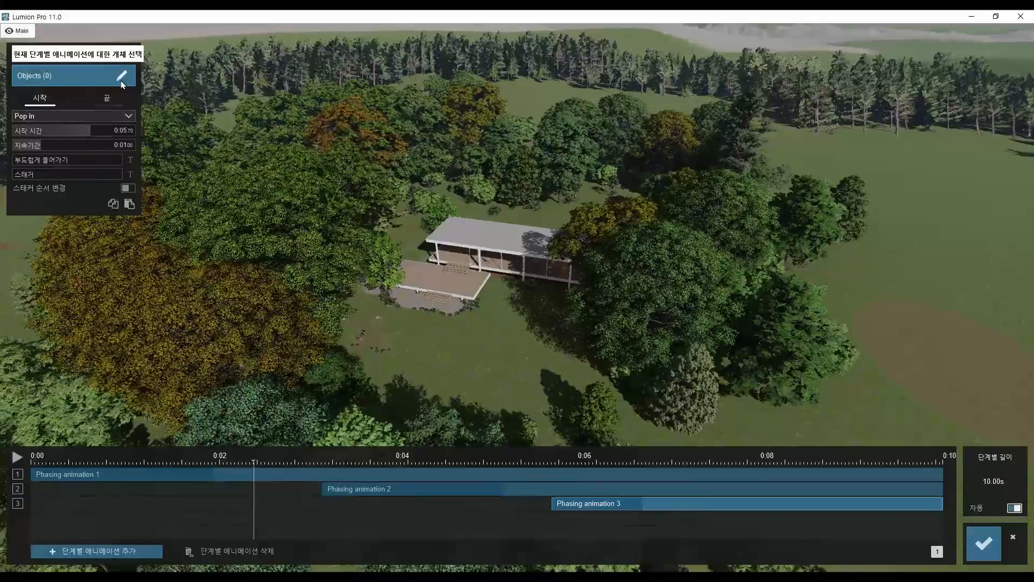
left_click(122, 75)
Step: Make Nature the active layer and hide the other layers, including Main and Exterior lights, leaving only the Nature layer shown
scroll(469, 288, "down", 2)
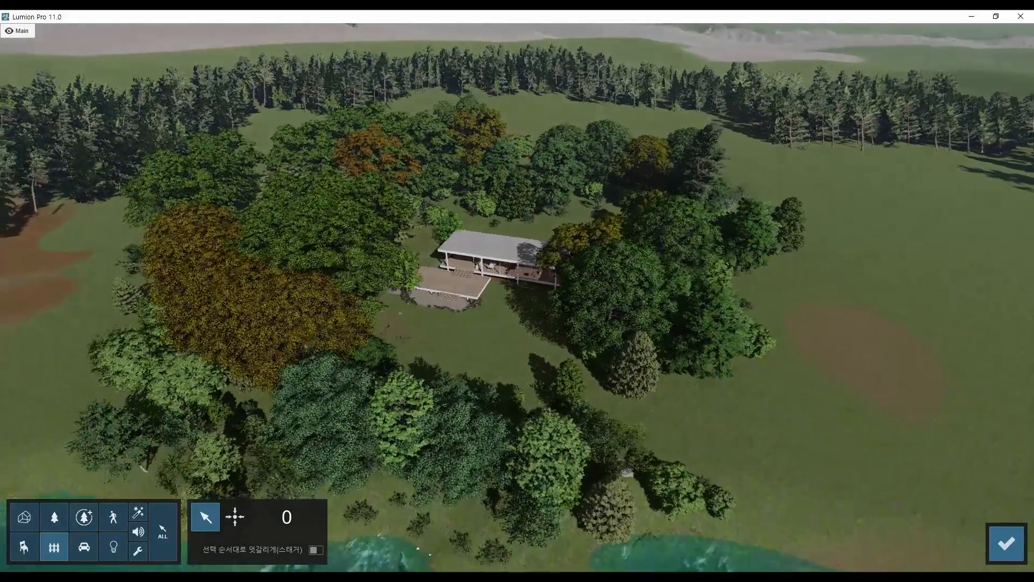
right_click_drag(468, 289, 445, 278)
mouse_move(144, 35)
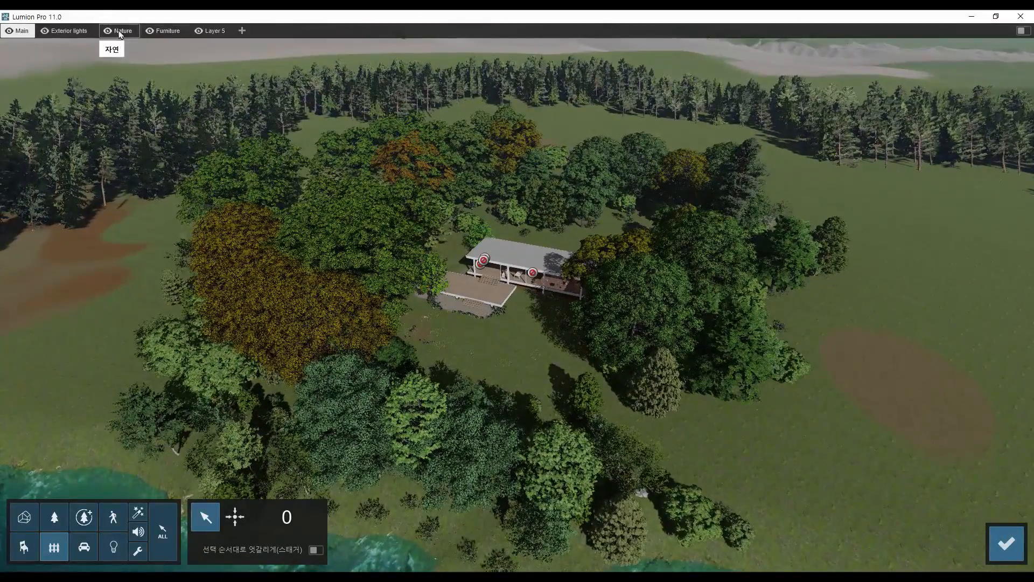
left_click(120, 31)
left_click(9, 31)
left_click(45, 31)
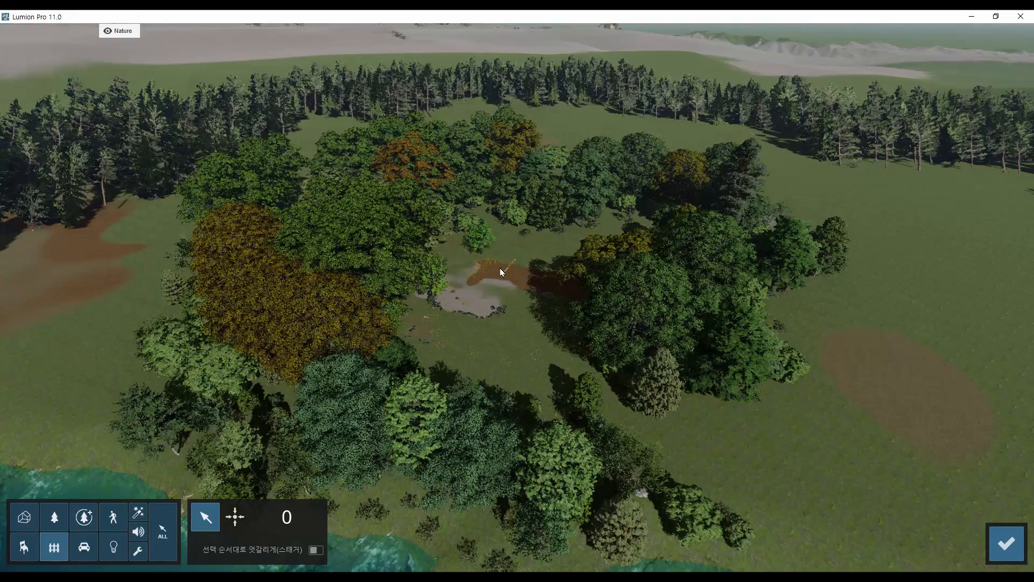
scroll(492, 287, "down", 4)
scroll(487, 302, "up", 1)
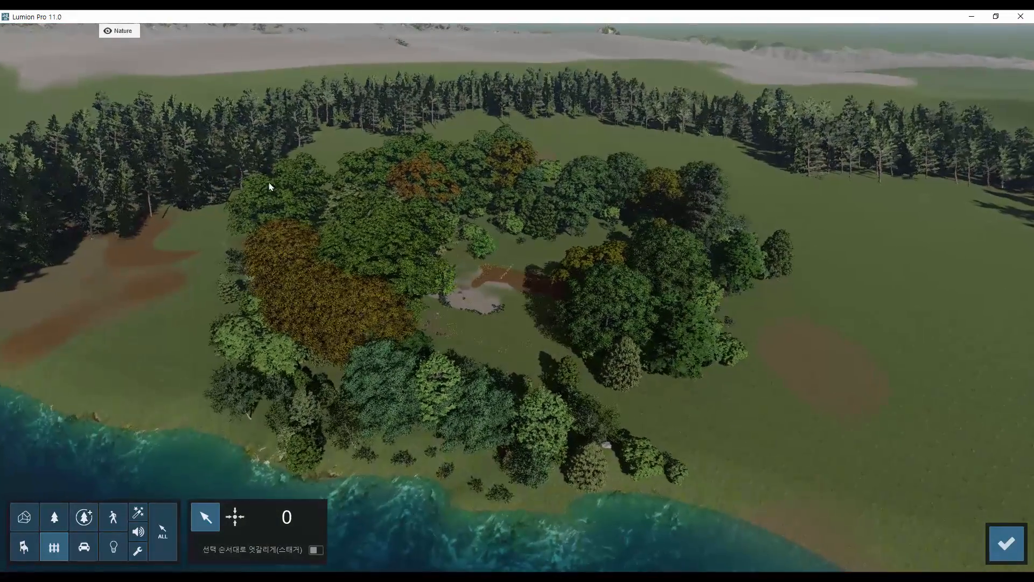
Step: Select all nature objects surrounding the house site for Phasing animation 3 and confirm the selection
left_click_drag(248, 132, 803, 512)
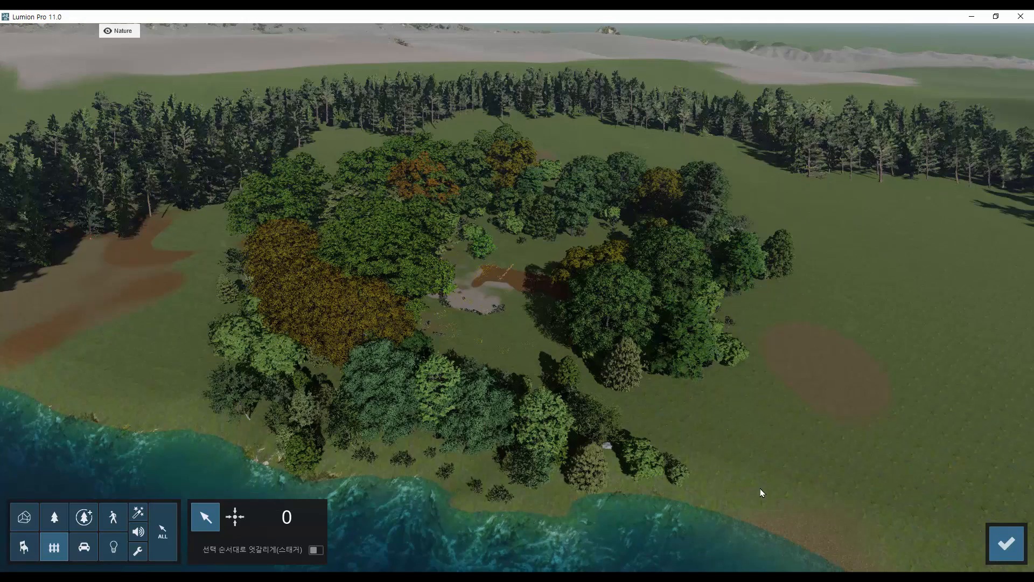
left_click(52, 516)
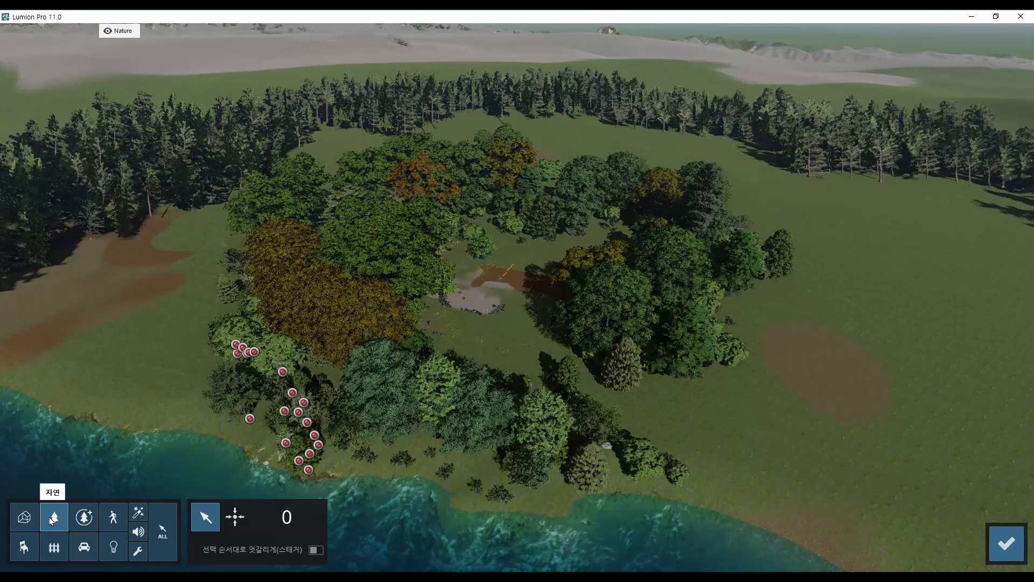
left_click_drag(192, 121, 776, 490)
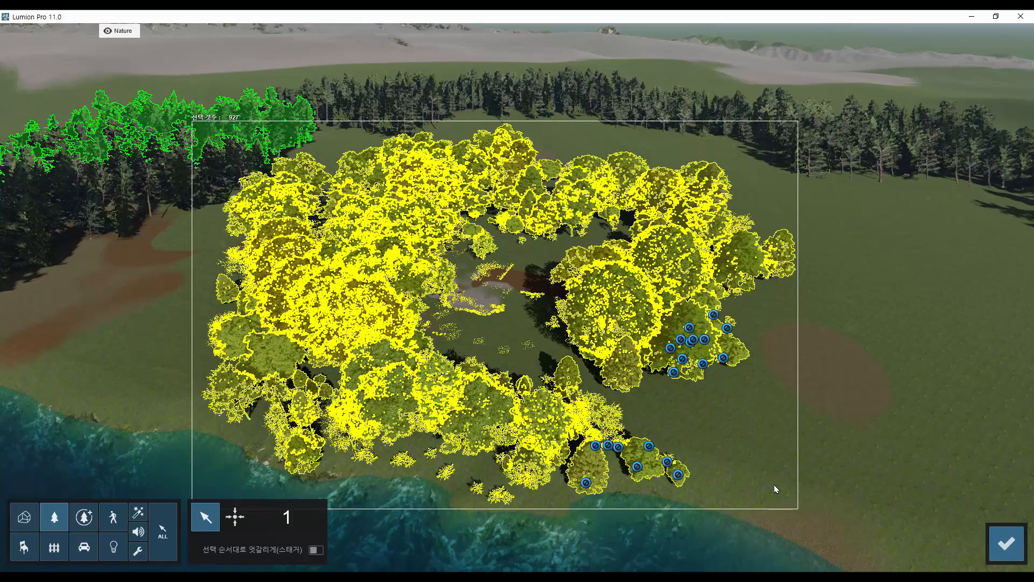
left_click_drag(749, 443, 717, 393)
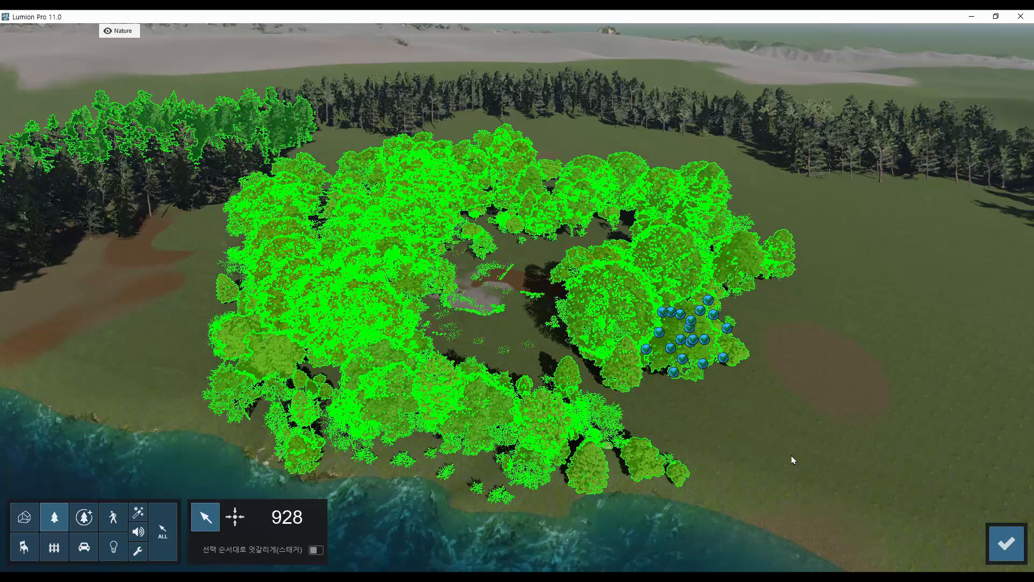
left_click(1005, 543)
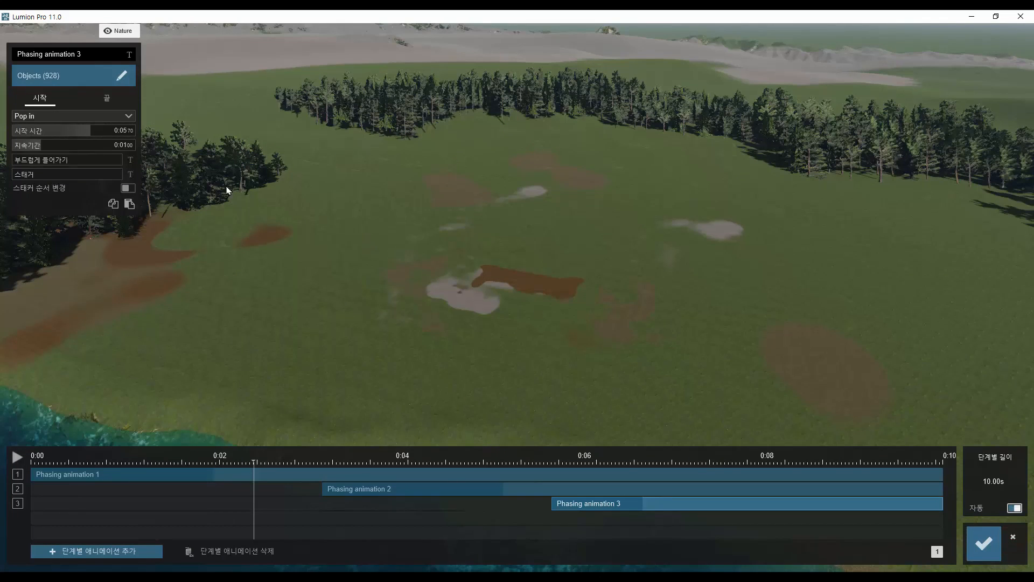
Step: Set the start effect of Phasing animation 3 to Ground rise and apply the phasing edits
left_click(101, 117)
left_click(35, 172)
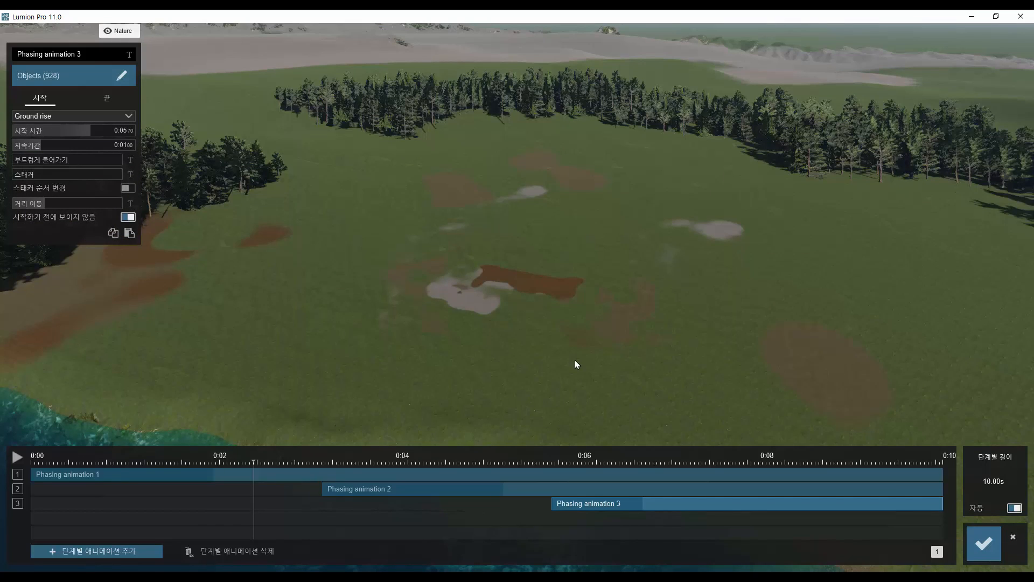
left_click(984, 543)
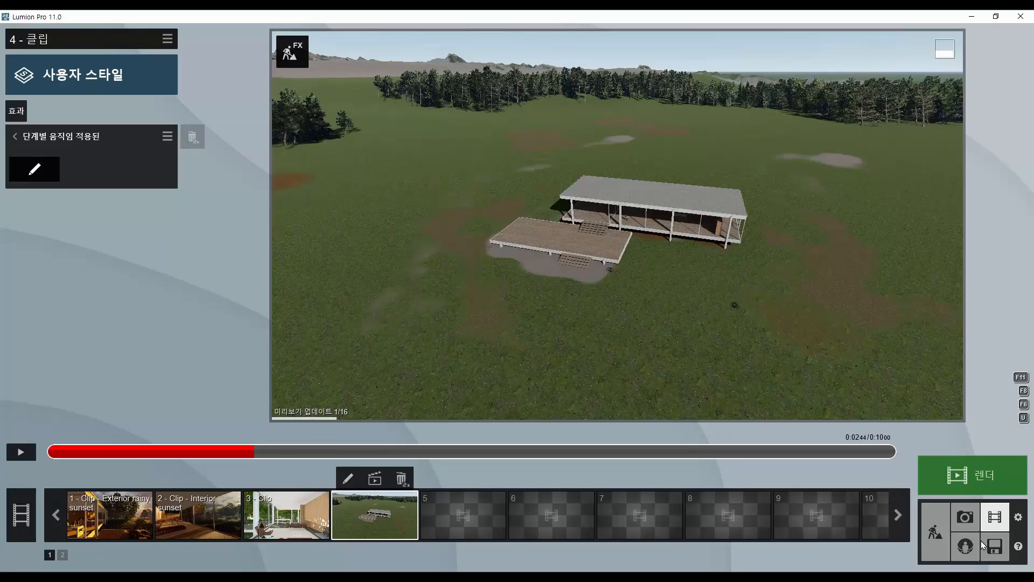
Step: Play clip 4 from the start to preview all three phases, including the trees rising from the ground
left_click_drag(250, 451, 47, 455)
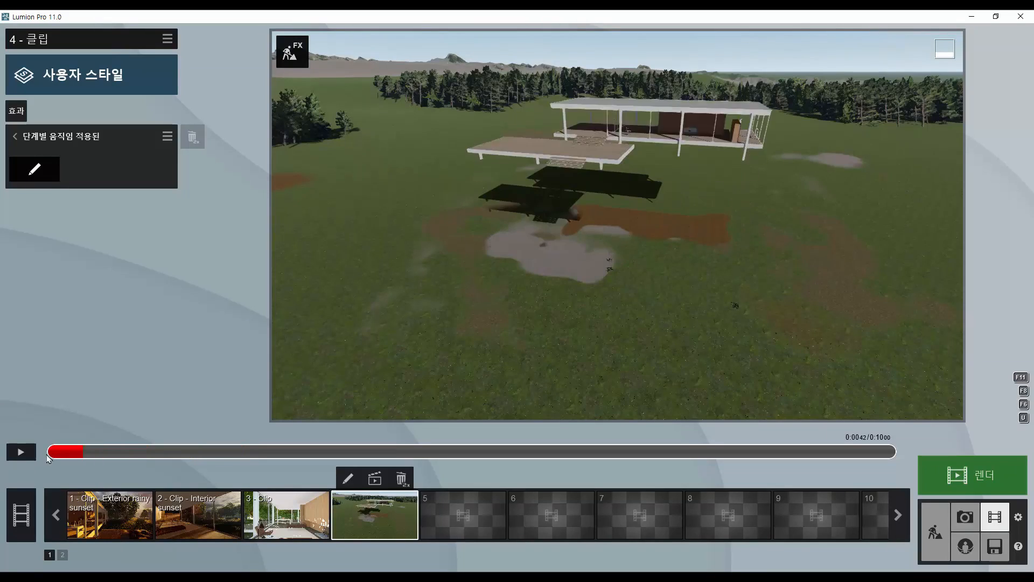
left_click(20, 453)
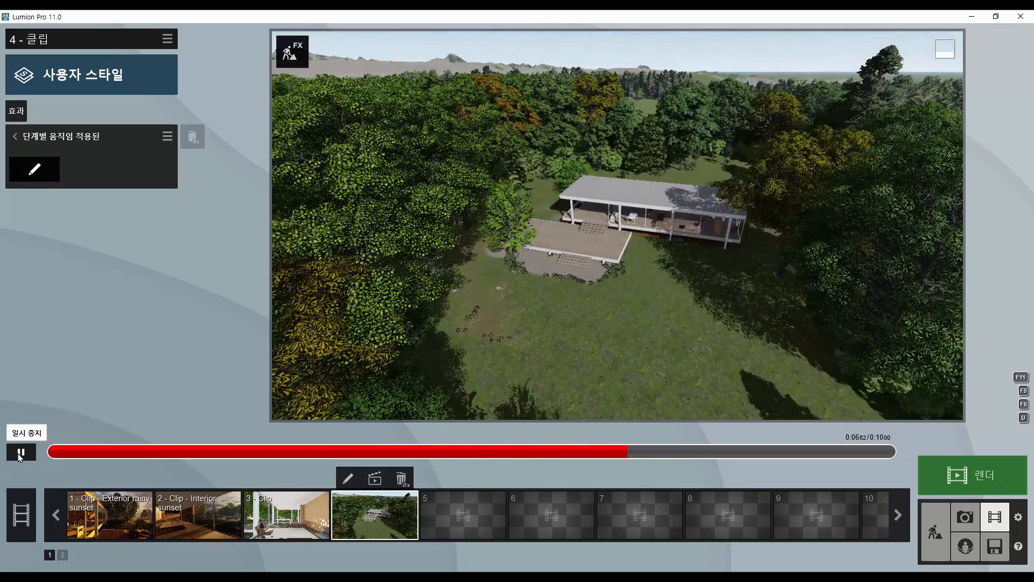
left_click(20, 452)
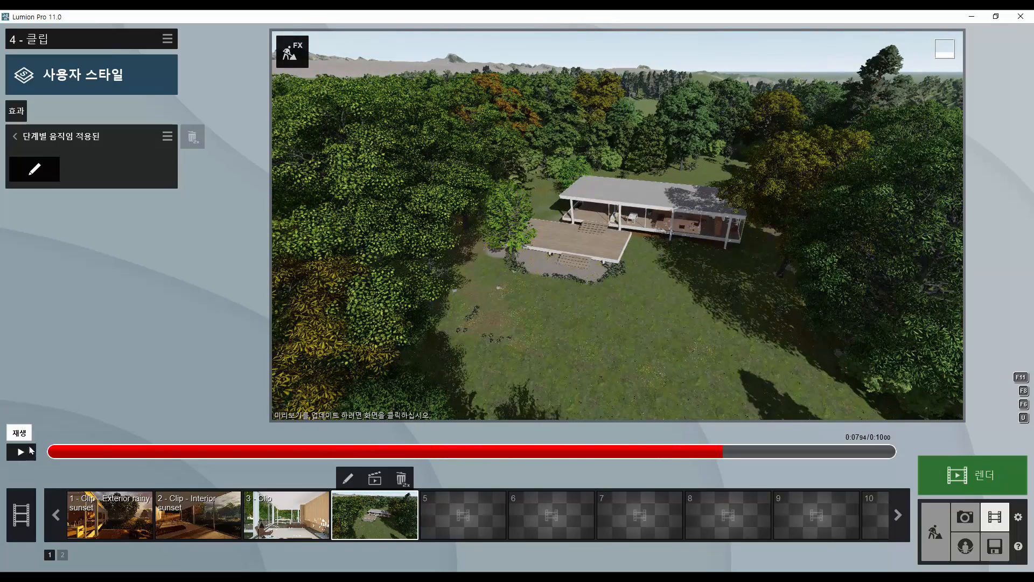
Step: Reopen the phasing editor of clip 4, increase the stagger of Phasing animation 3 and apply the edit
left_click(47, 174)
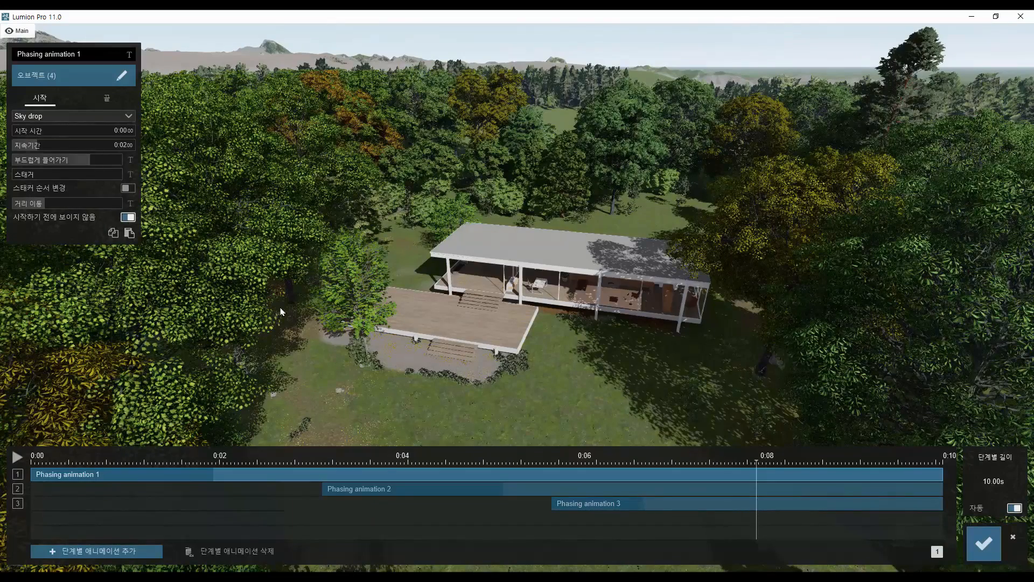
left_click(796, 508)
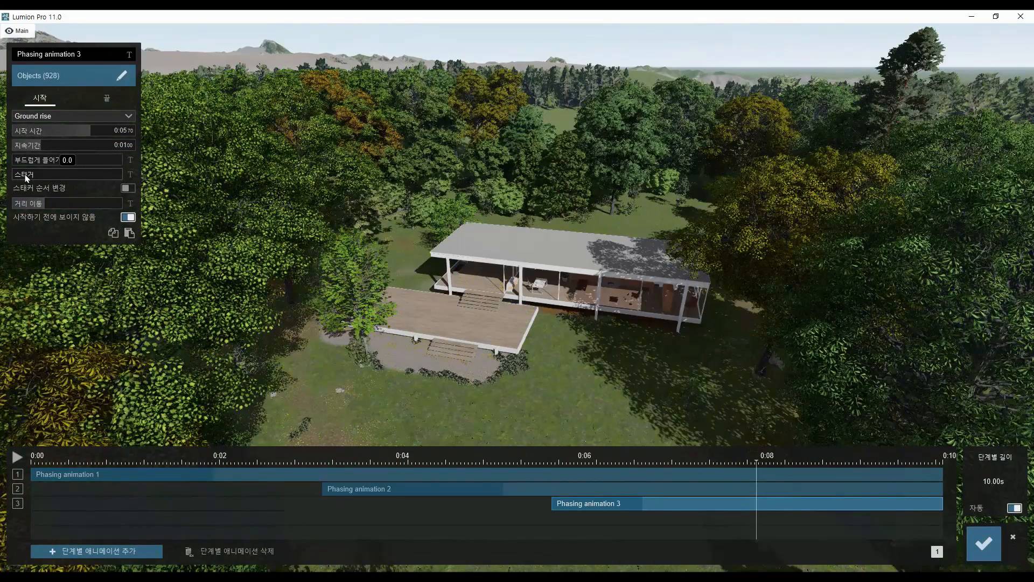
left_click_drag(26, 178, 48, 178)
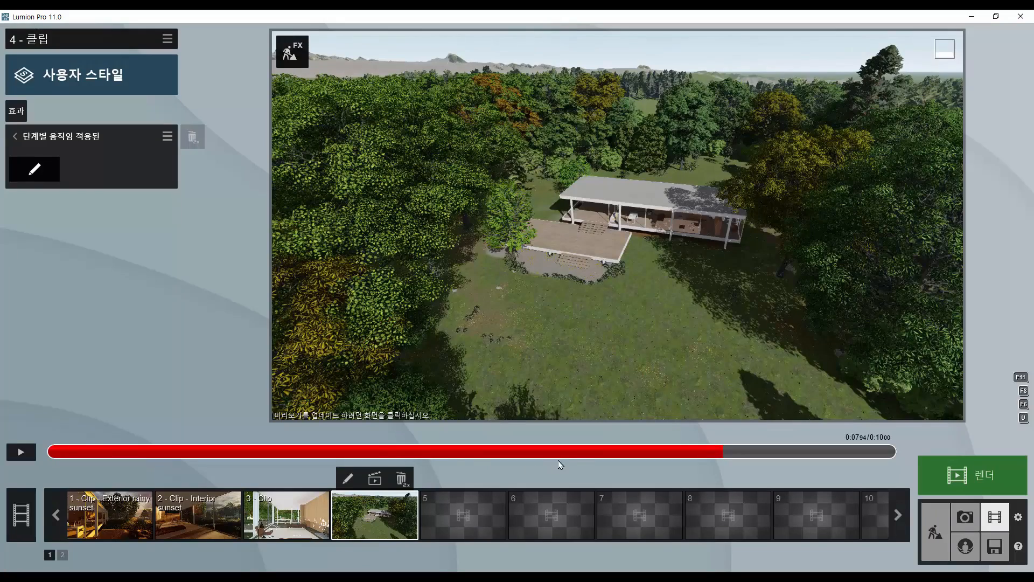
Step: Play clip 4 from the start to preview the staggered rise of the trees
left_click_drag(585, 452, 49, 451)
left_click(21, 453)
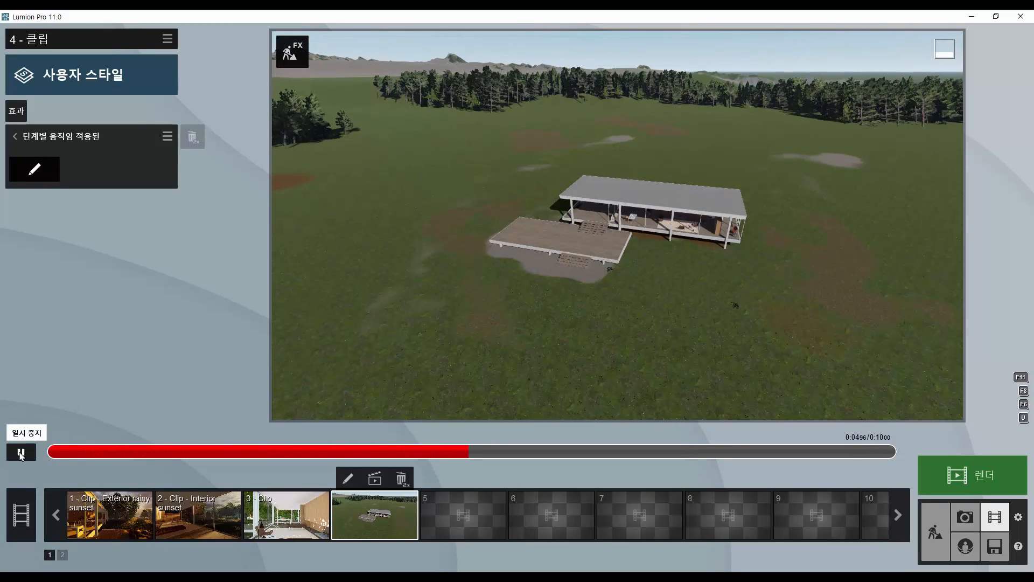
left_click(21, 453)
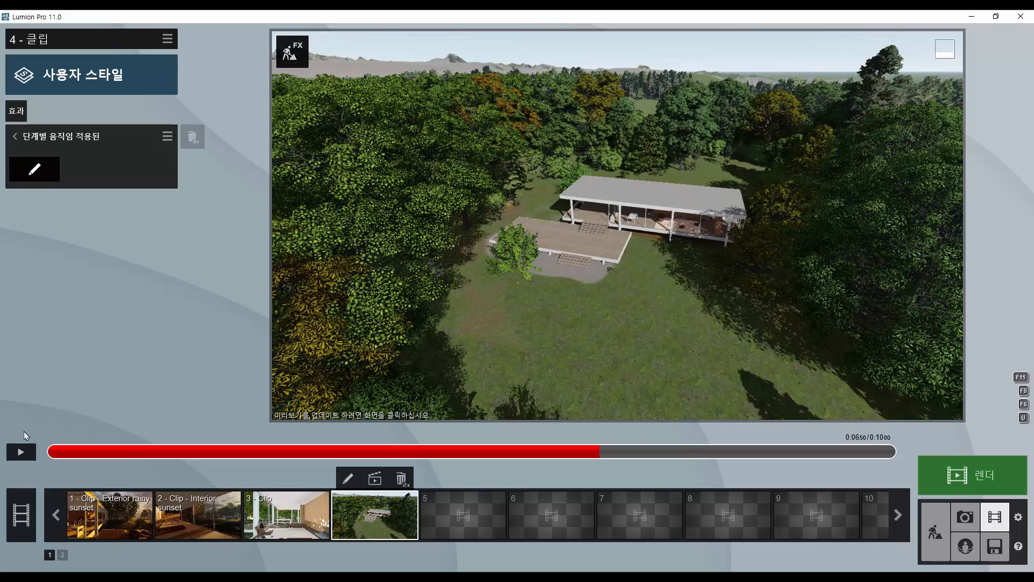
left_click(25, 455)
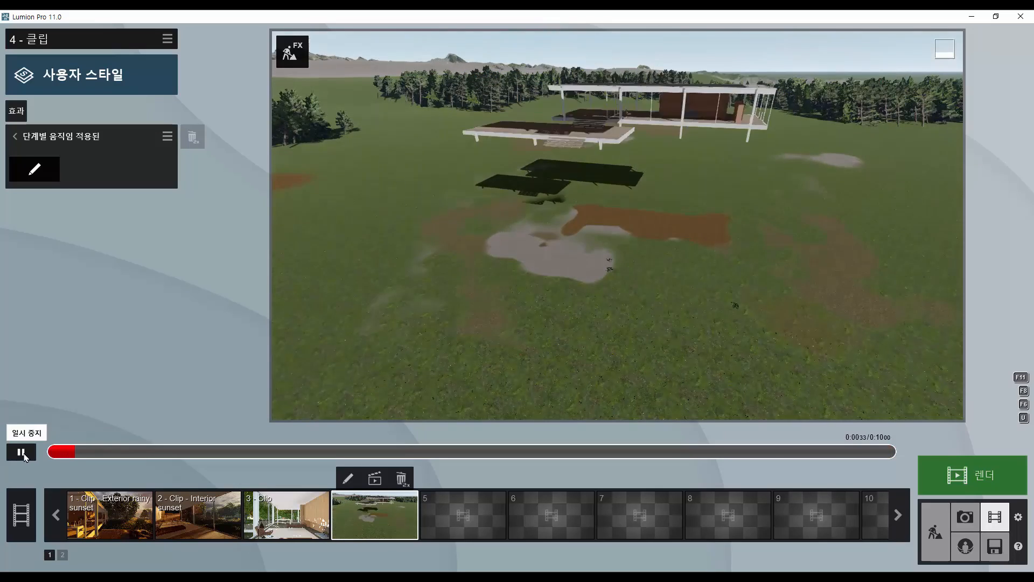
left_click(24, 456)
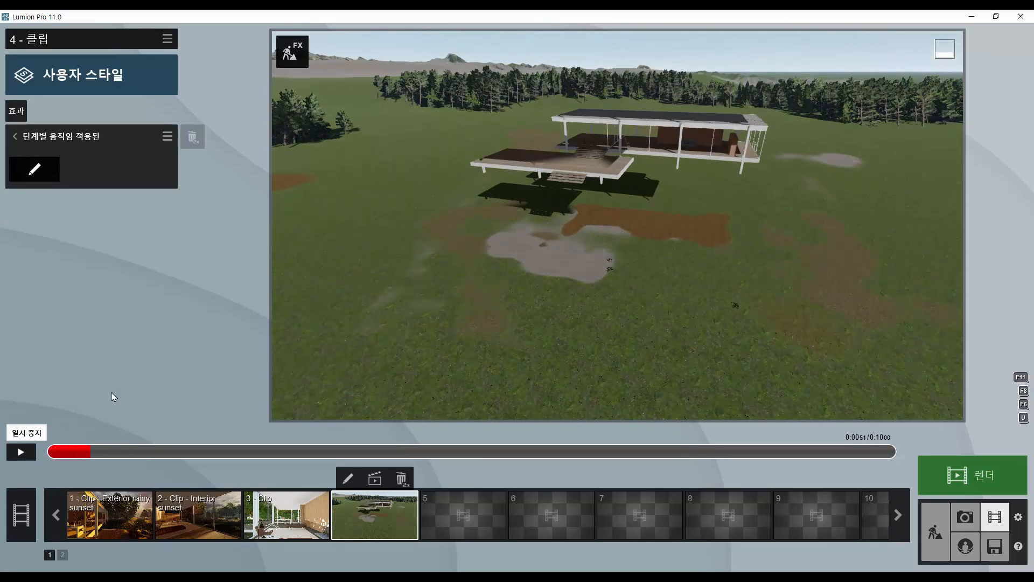
Step: Reopen the phasing editor of clip 4, set the start effect of Phasing animation 3 to Implode and apply the edit
left_click(30, 178)
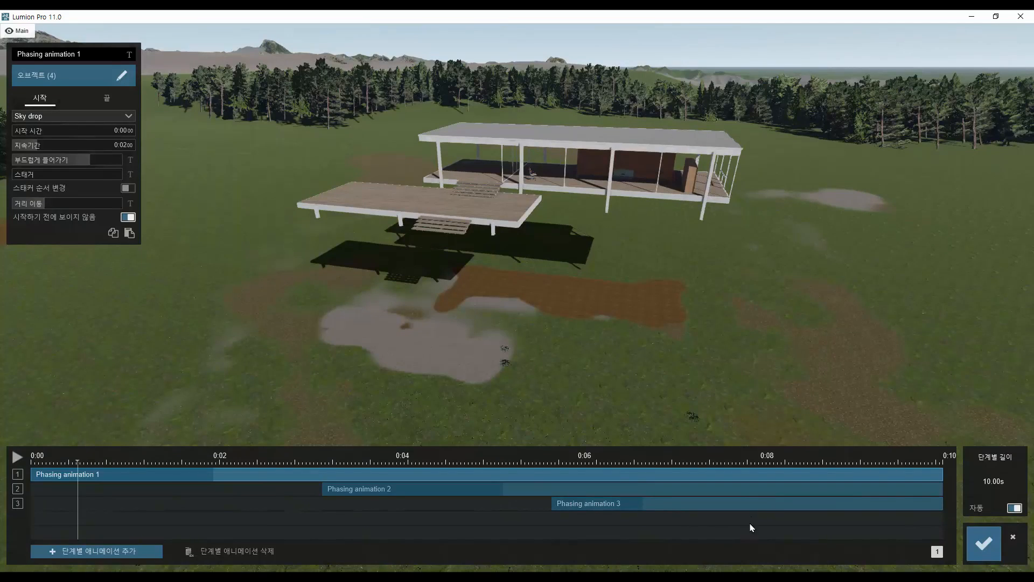
left_click(752, 504)
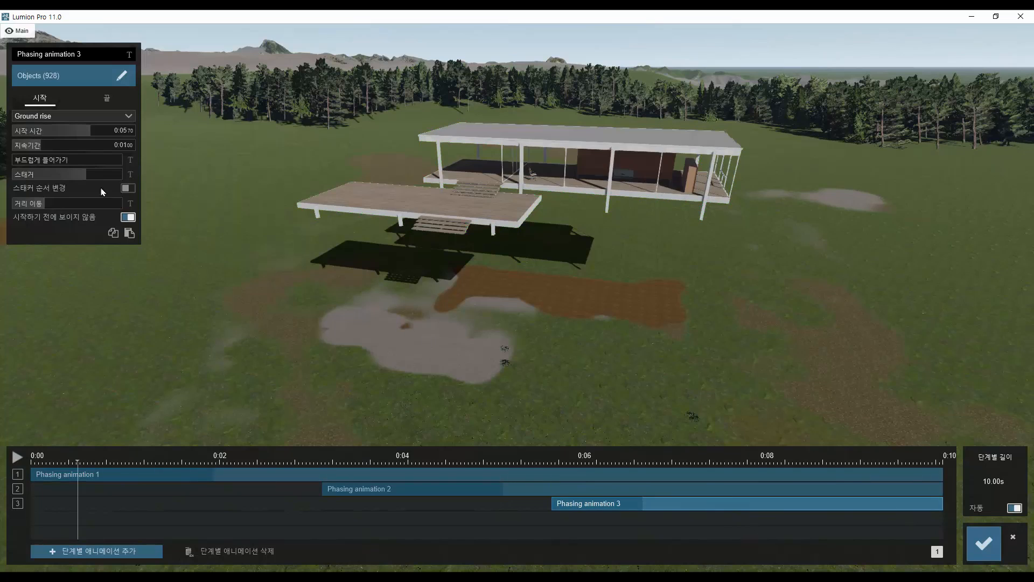
left_click(125, 116)
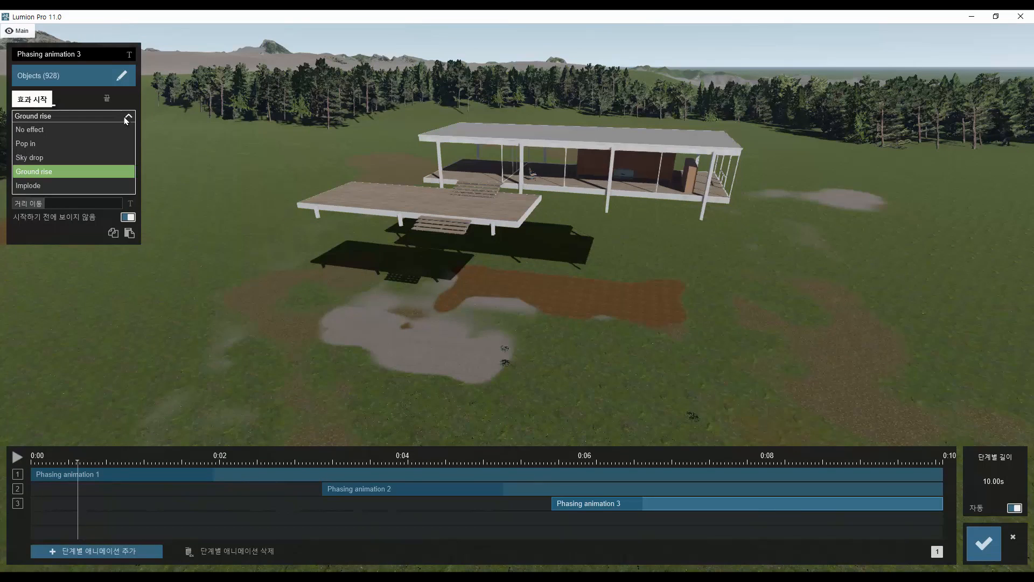
left_click(38, 190)
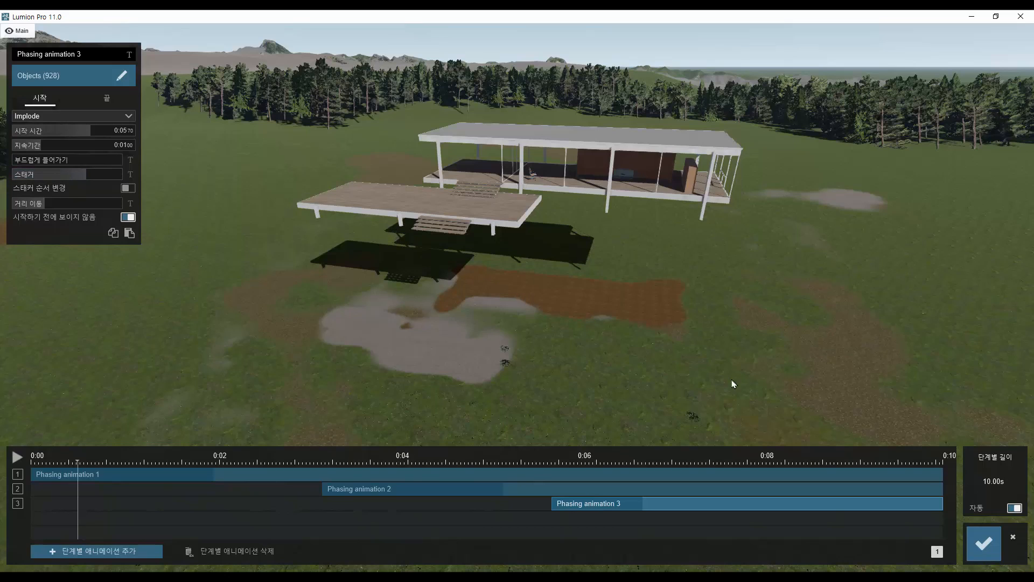
left_click(990, 548)
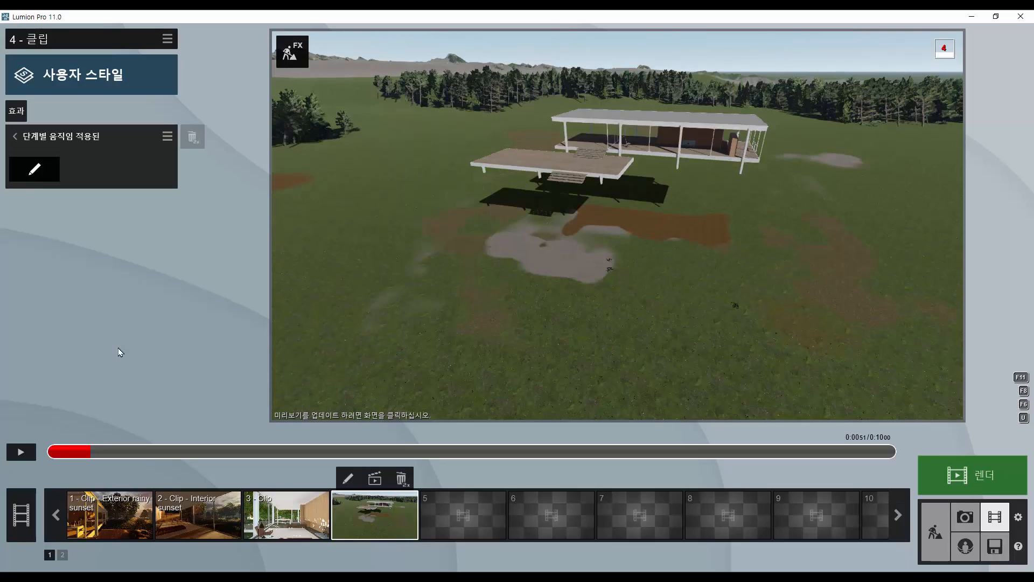
Step: Play clip 4 from the start to preview the trees appearing with the Implode effect
left_click_drag(89, 452, 46, 454)
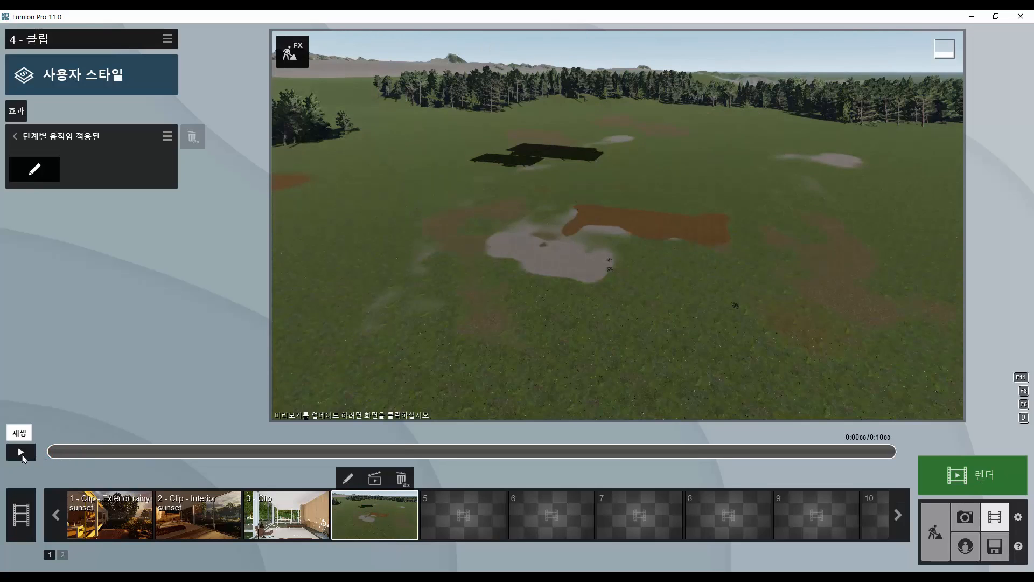
left_click(21, 453)
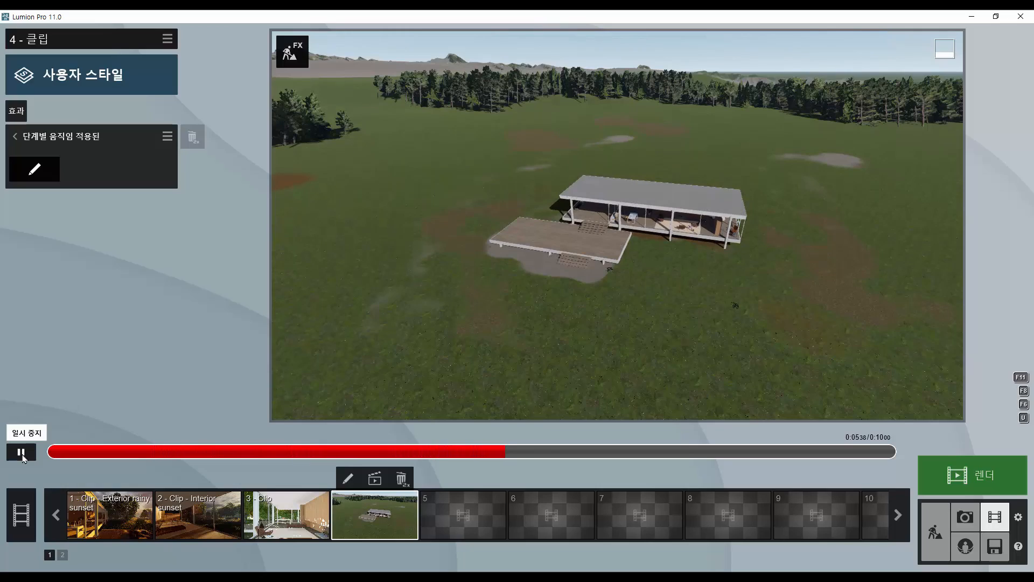
left_click(21, 452)
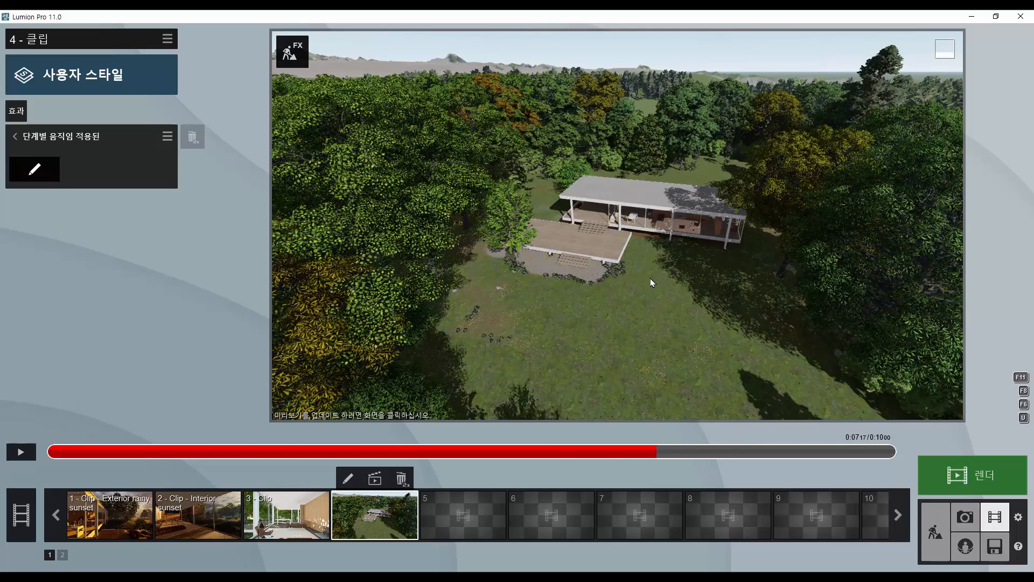
Step: Create a new project from the plain environment template
left_click(995, 547)
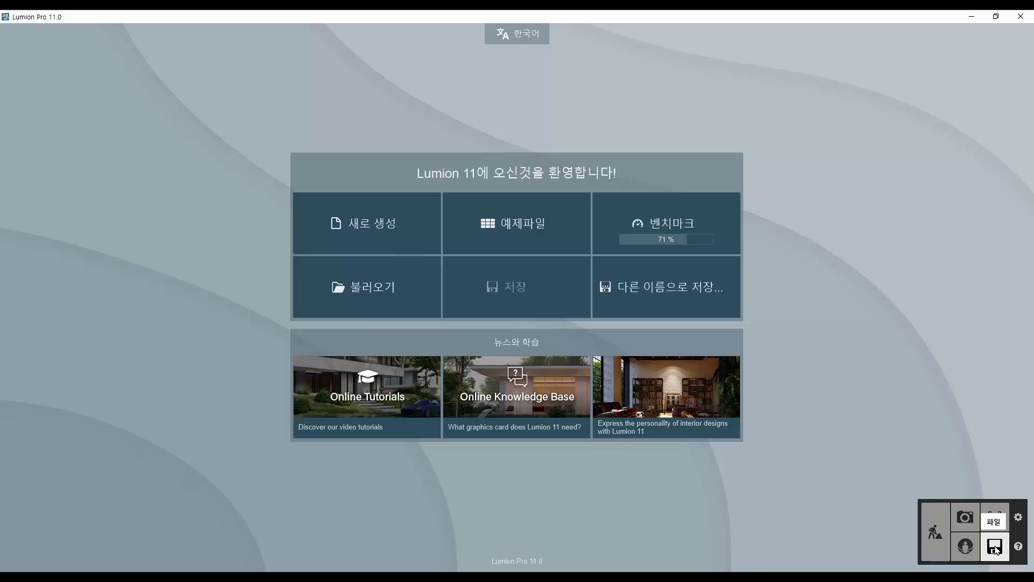
left_click(414, 225)
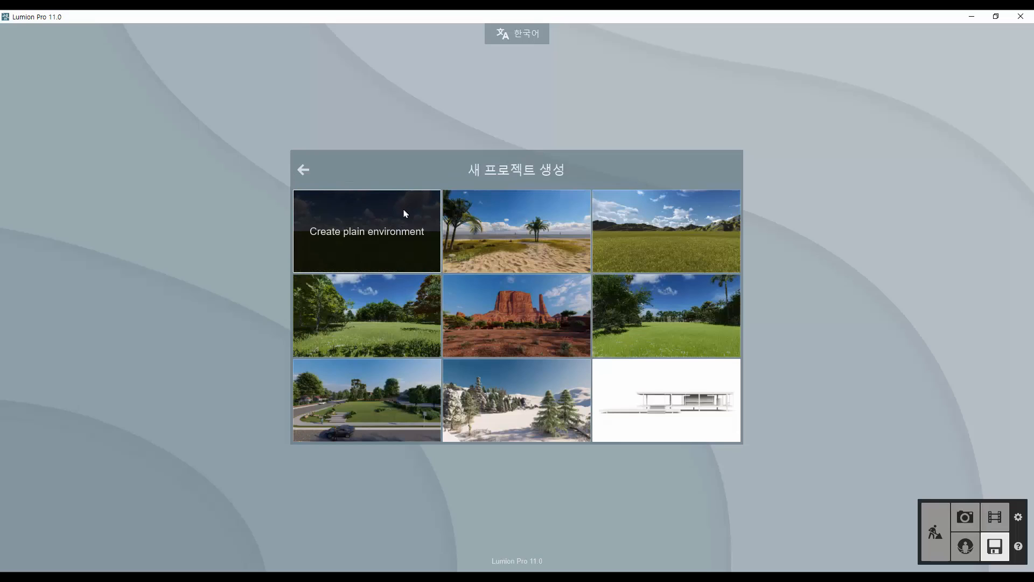
left_click(406, 214)
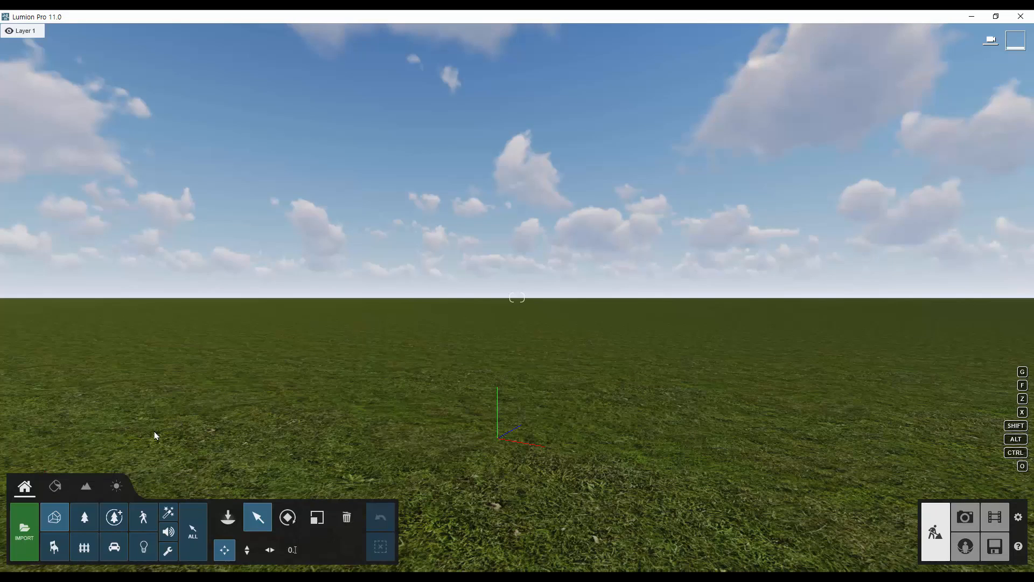
Step: Turn on OpenStreetMap for the landscape and open the map for choosing GPS coordinates
left_click(86, 486)
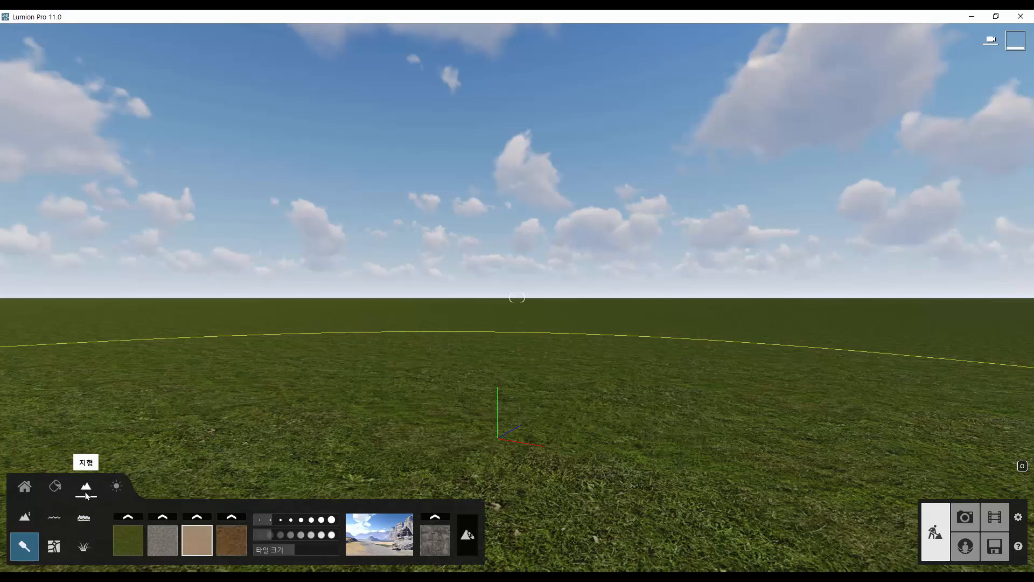
left_click(53, 547)
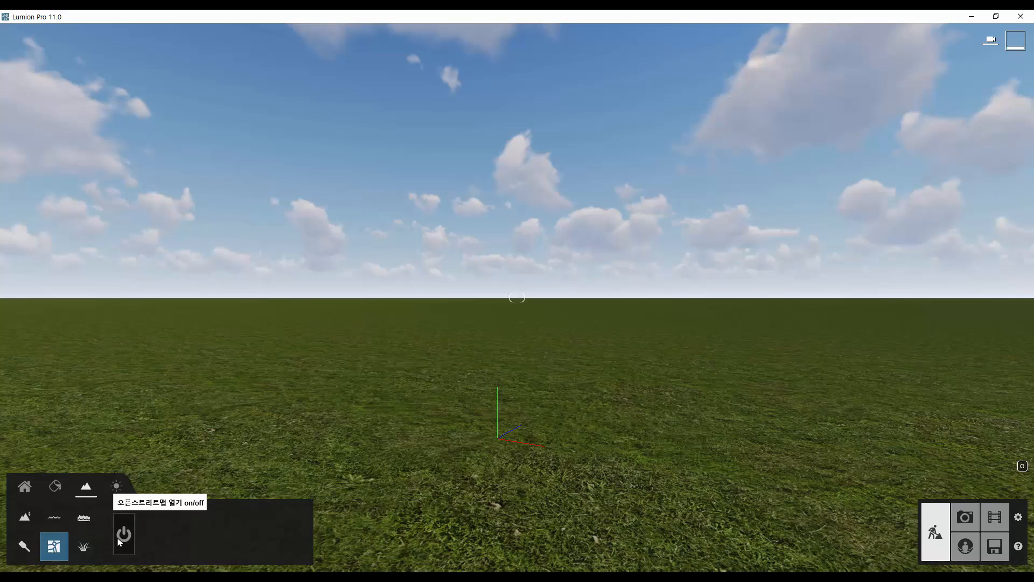
left_click(123, 540)
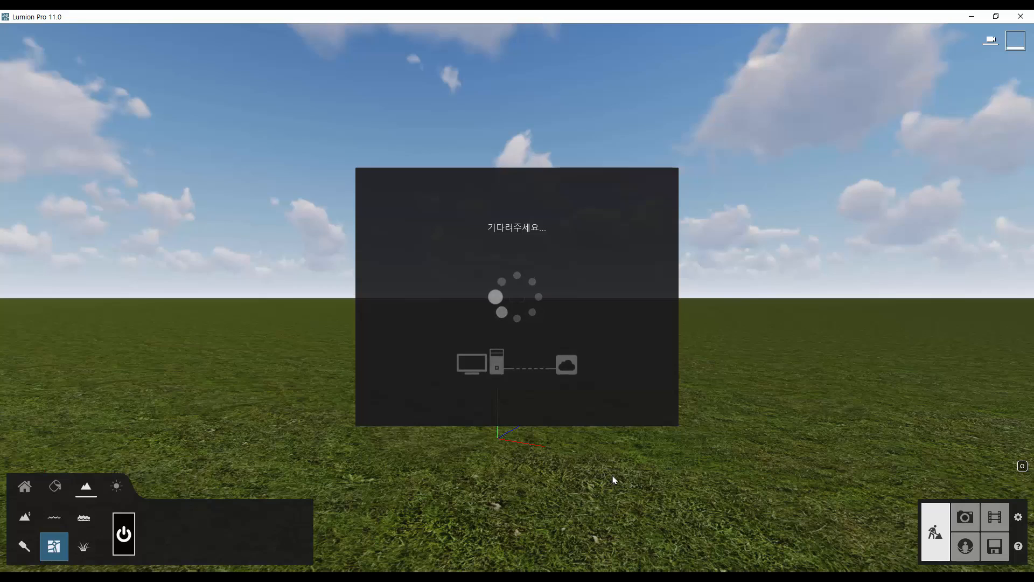
left_click(653, 401)
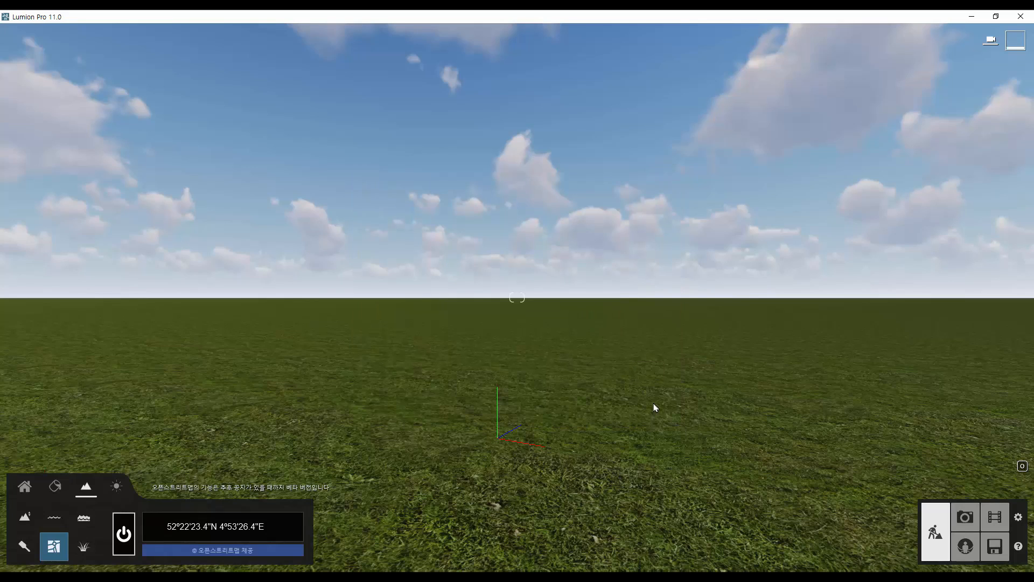
mouse_move(275, 526)
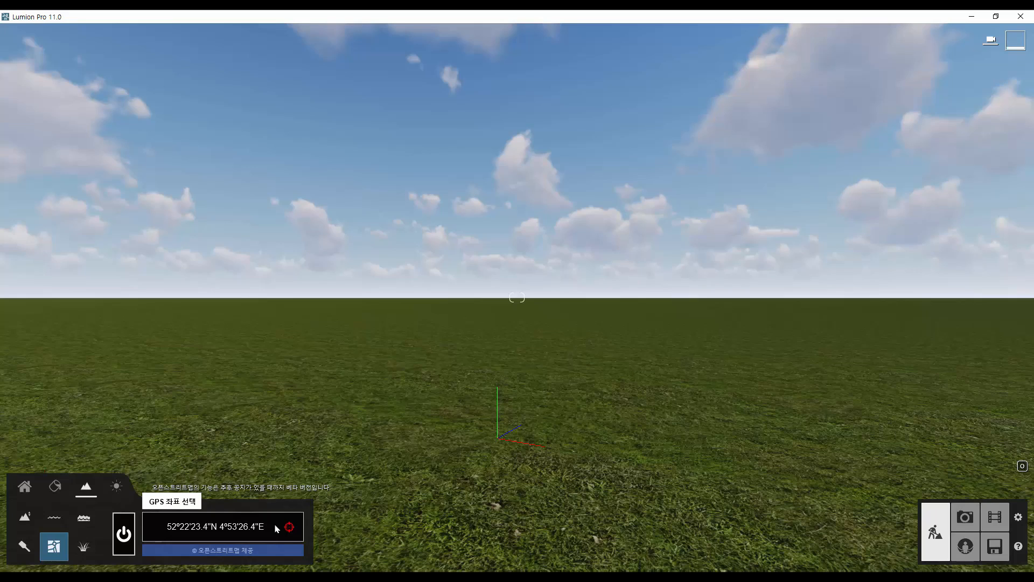
left_click(275, 525)
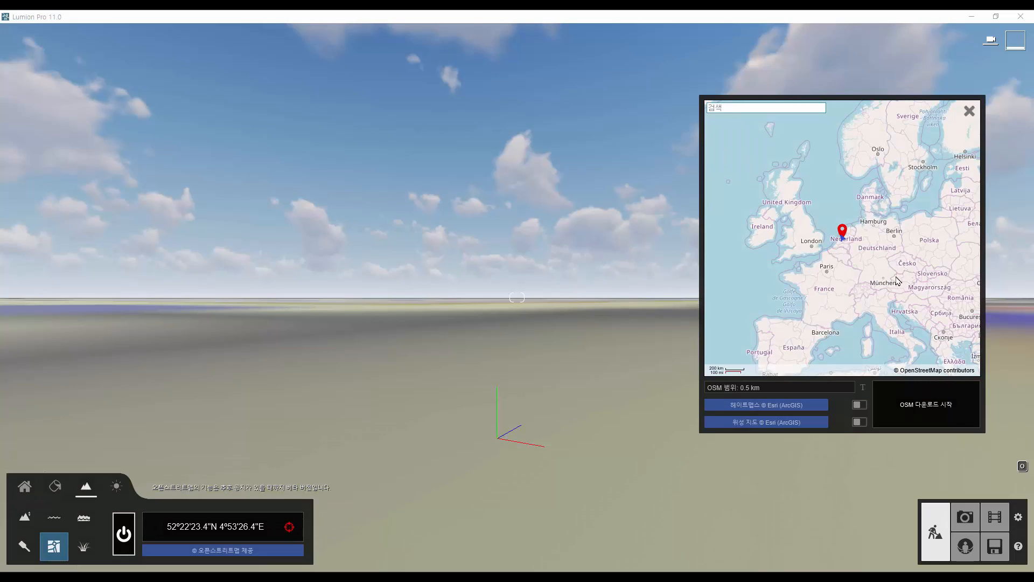
Step: Place the OpenStreetMap marker beside the KDB building in Seoul, at about 37°31'38.5"N 126°55'18.9"E, and check the area covered by the 0.5 km range
left_click_drag(907, 284, 856, 285)
left_click_drag(924, 288, 872, 280)
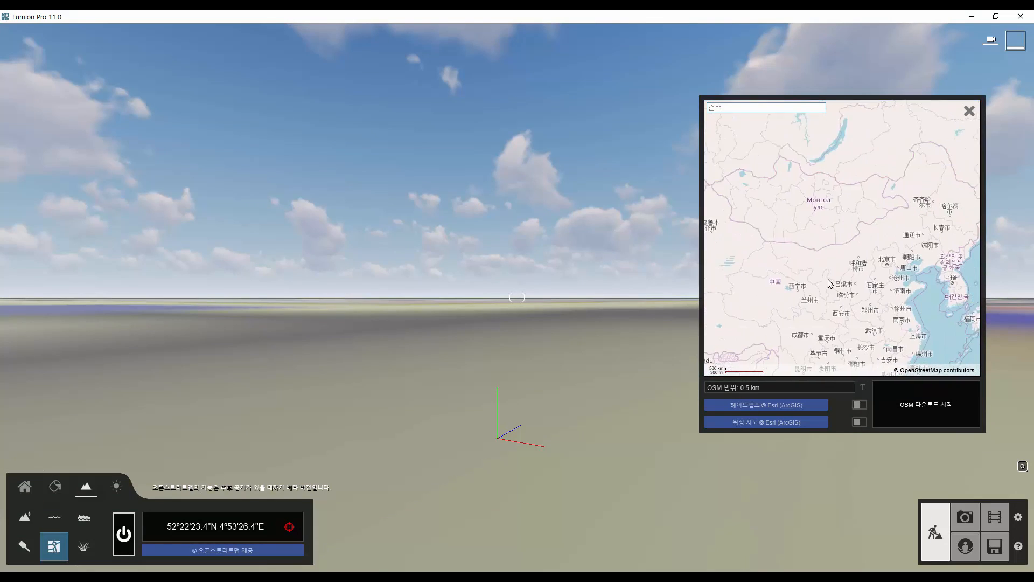
scroll(884, 215, "up", 4)
scroll(884, 205, "up", 4)
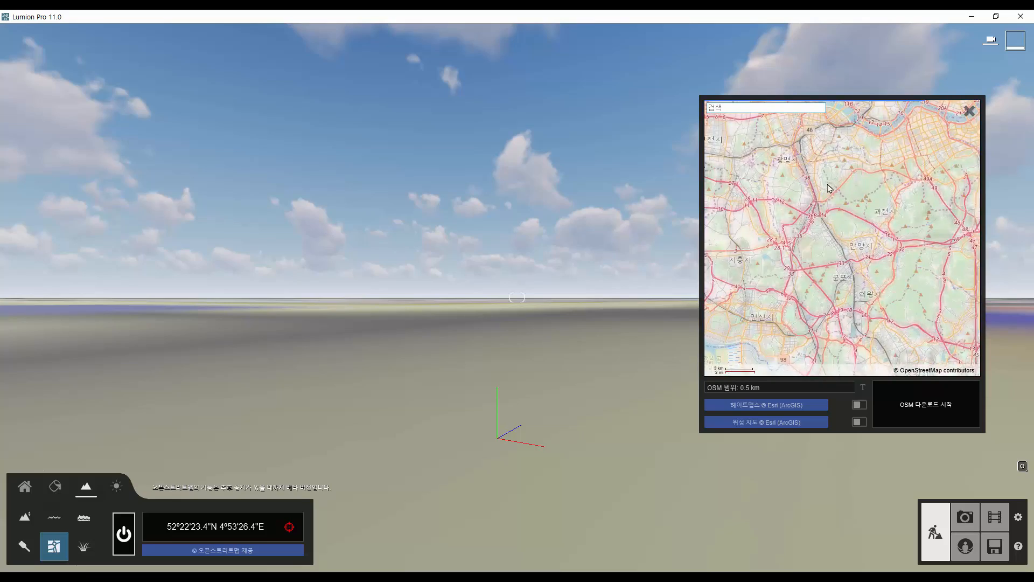
scroll(888, 260, "up", 2)
left_click_drag(898, 186, 849, 276)
scroll(845, 269, "up", 2)
scroll(844, 269, "down", 1)
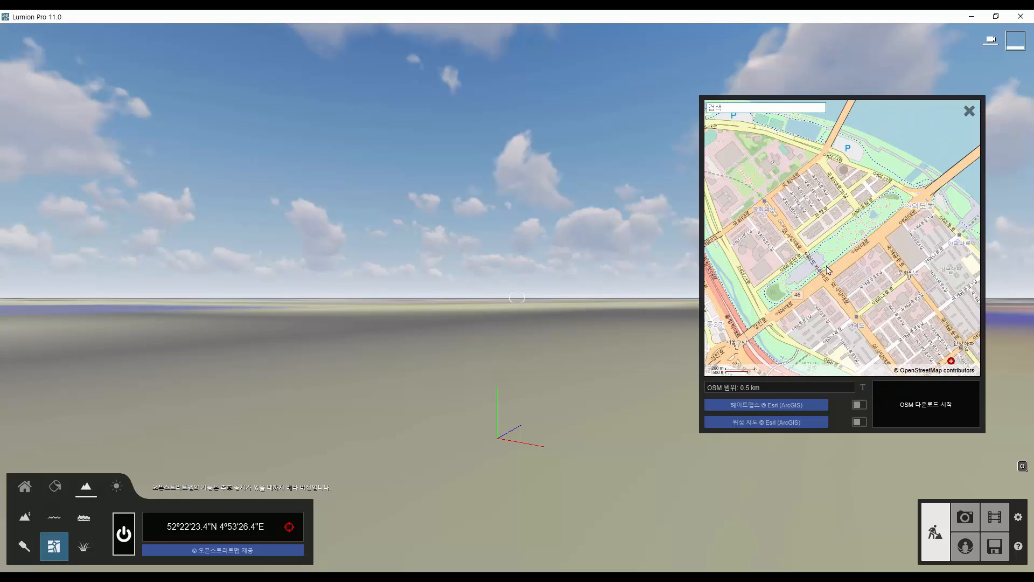
scroll(834, 259, "up", 2)
left_click(833, 253)
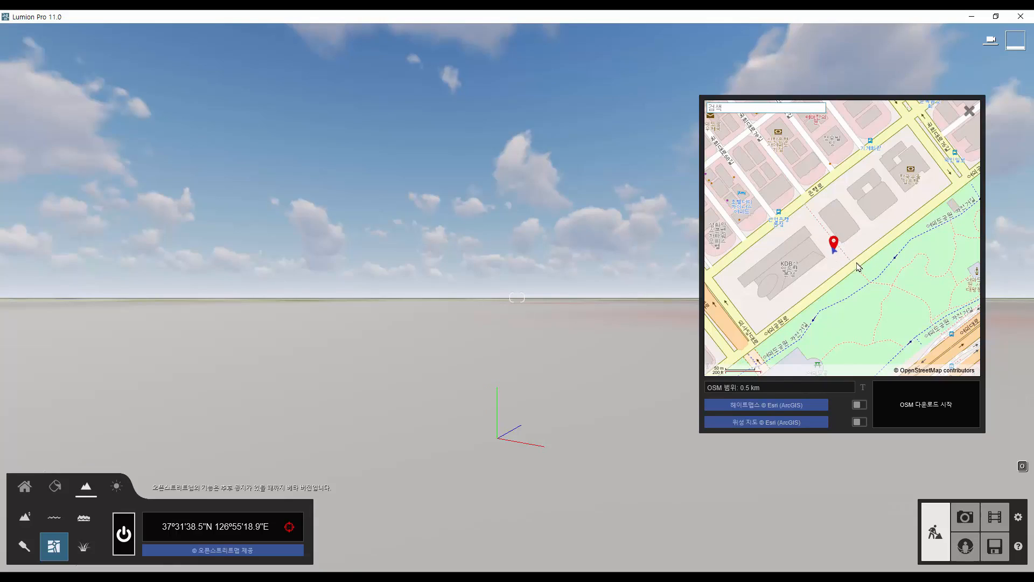
scroll(858, 267, "down", 4)
scroll(864, 266, "up", 4)
scroll(863, 265, "down", 2)
mouse_move(859, 281)
left_mouse_down()
mouse_move(871, 259)
mouse_move(863, 273)
mouse_move(873, 285)
mouse_move(862, 284)
left_mouse_up()
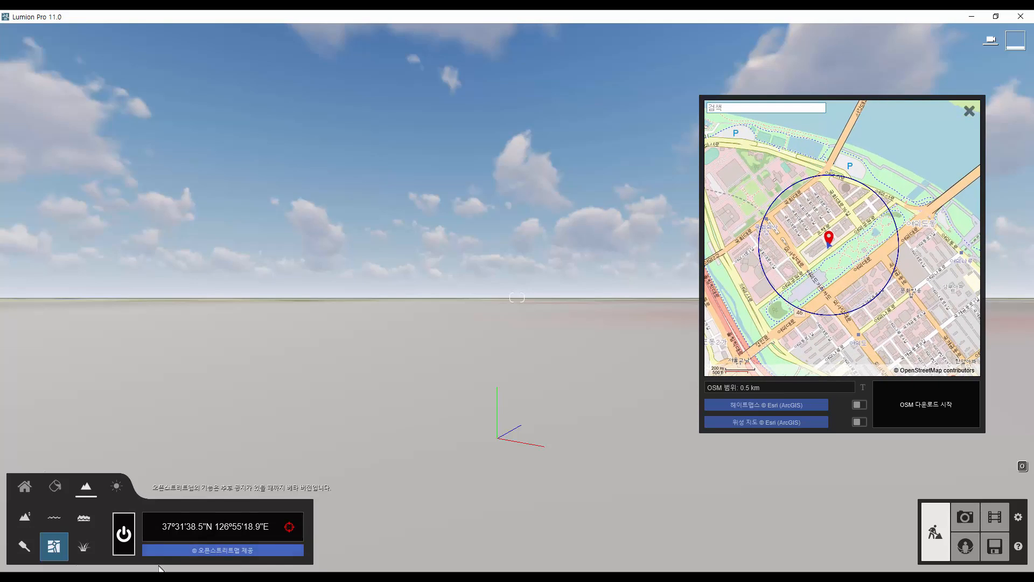
Step: Switch to the Chrome browser, search Google for "구글지도" and open Google Maps
left_click(165, 550)
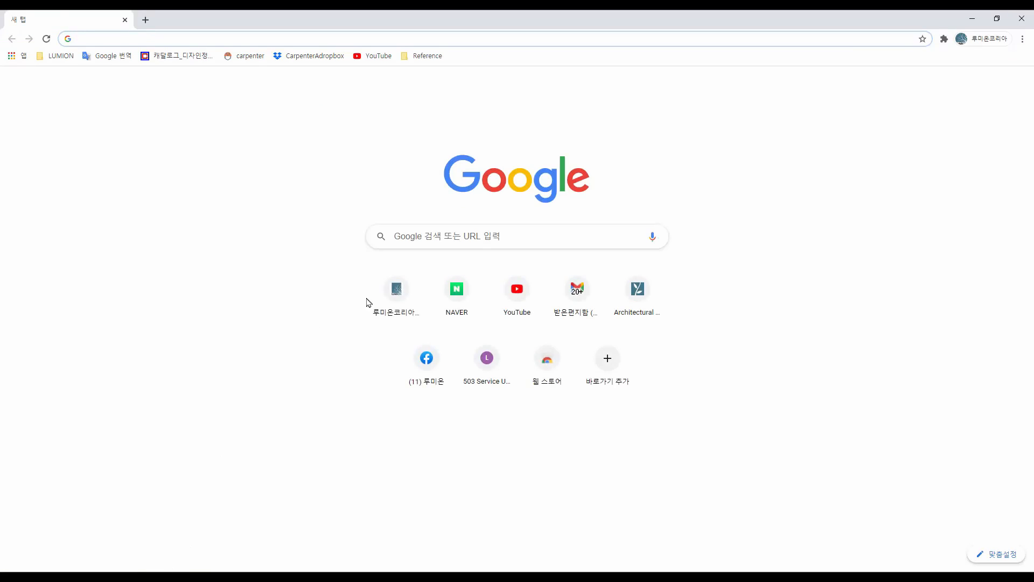
left_click(456, 245)
type("rn")
key("BackSpace")
key("BackSpace")
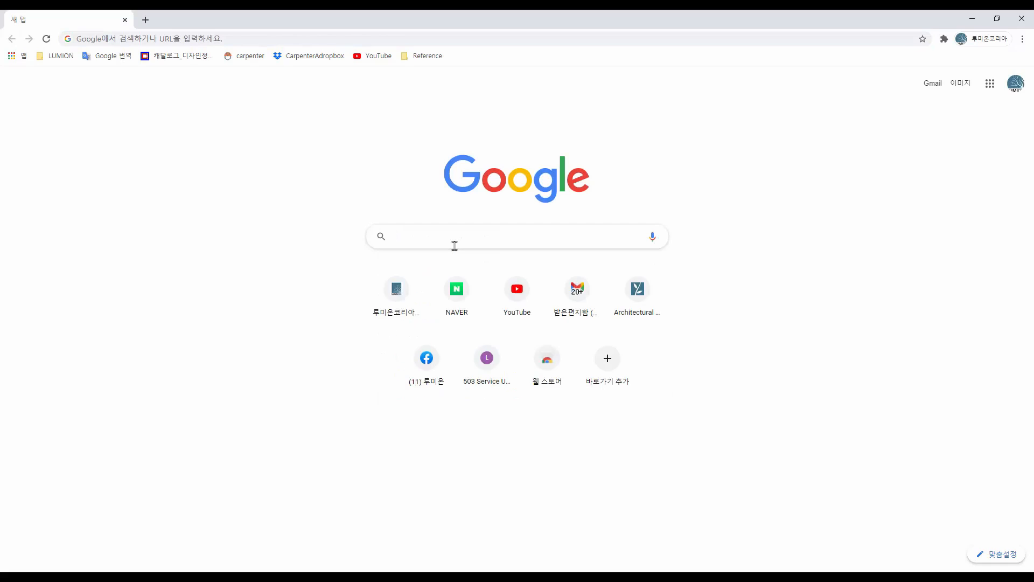
type("구글지도")
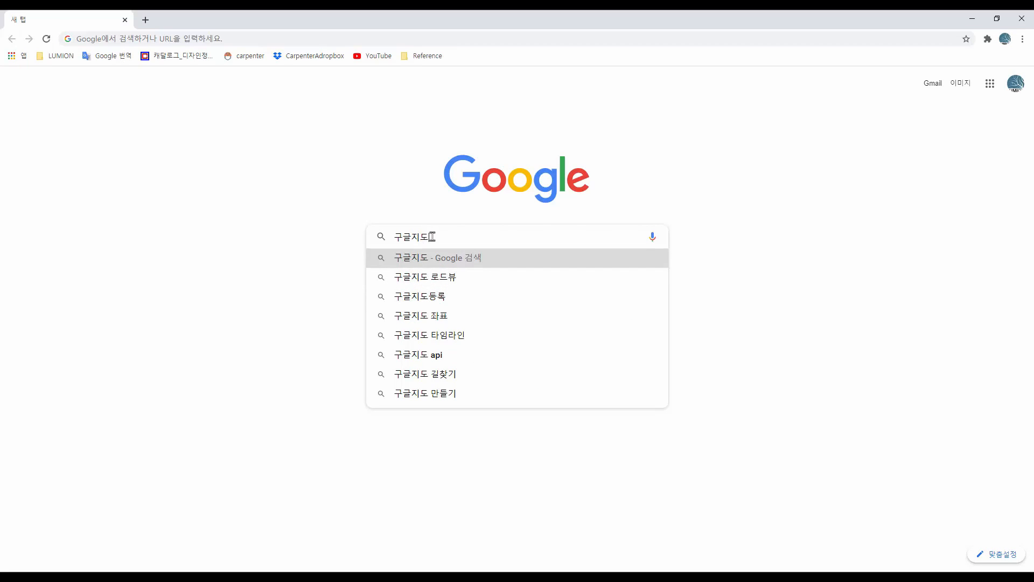
key("Return")
left_click(159, 185)
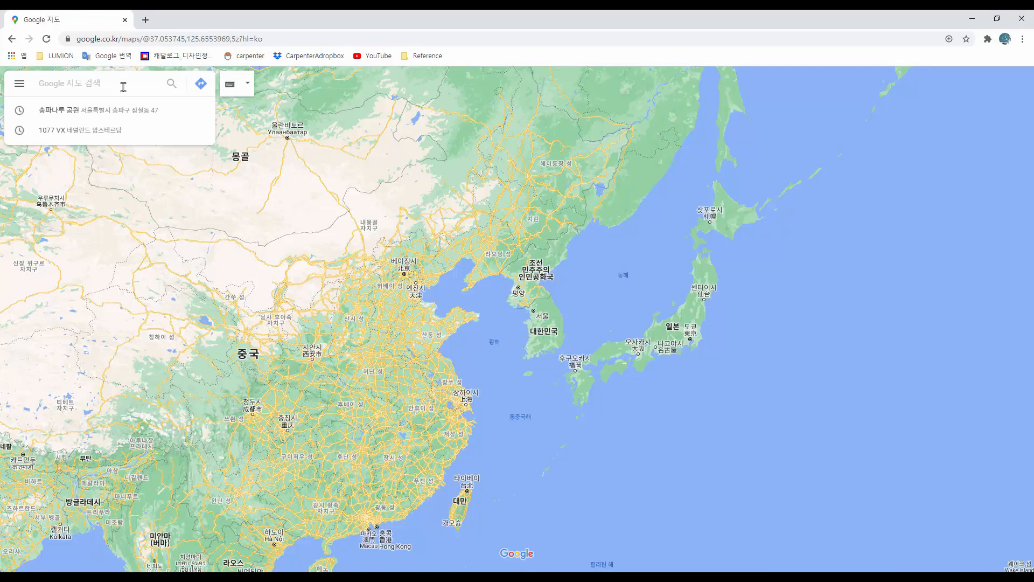
Step: Search Google Maps for "석촌호수"
type("석촌")
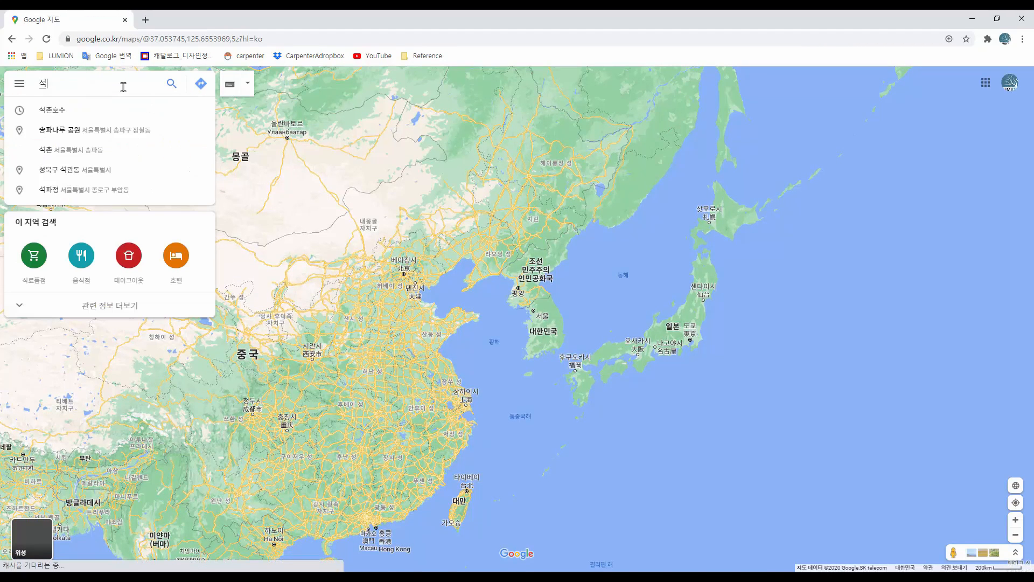
type("호수")
key("Return")
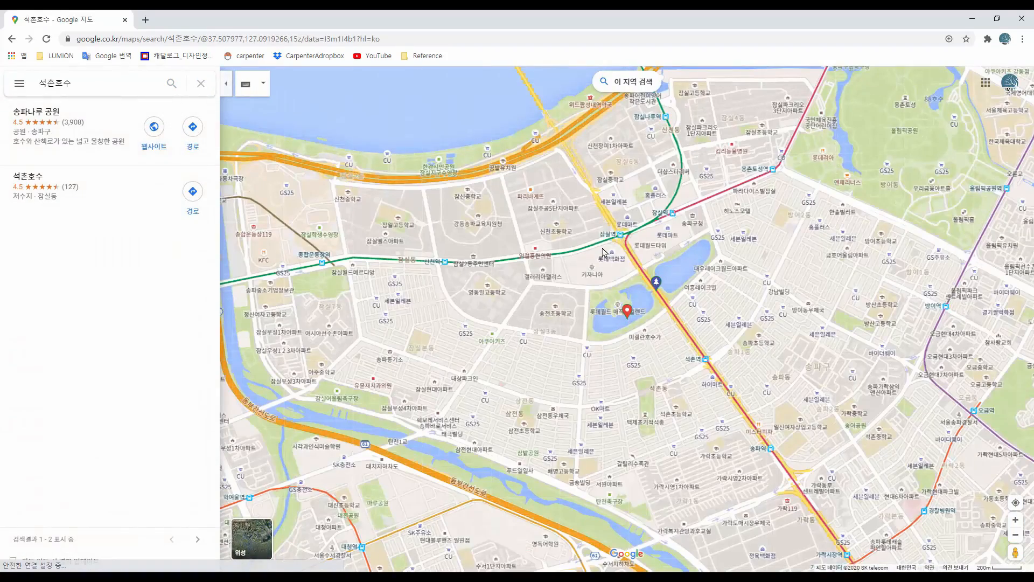
Step: Copy the coordinates 37.50801, 127.10068 of the red pin on the western part of the lake
scroll(626, 318, "up", 2)
scroll(628, 327, "up", 5)
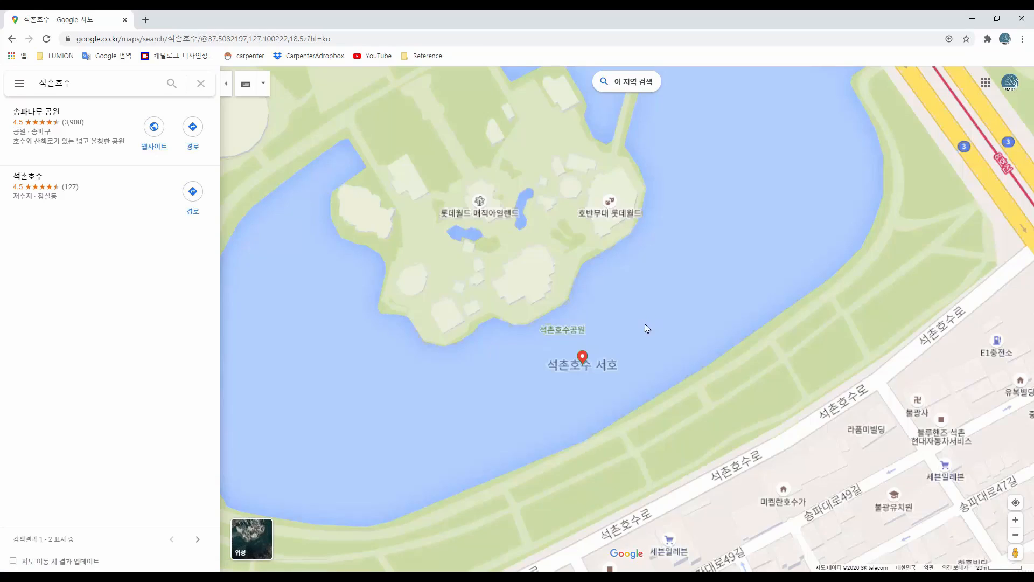
right_click(583, 360)
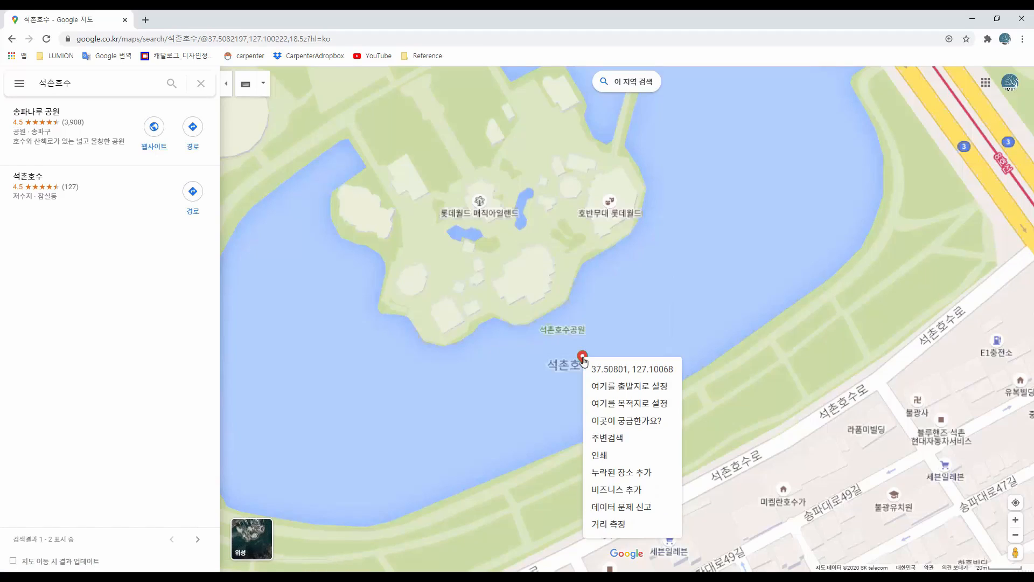
left_click(660, 370)
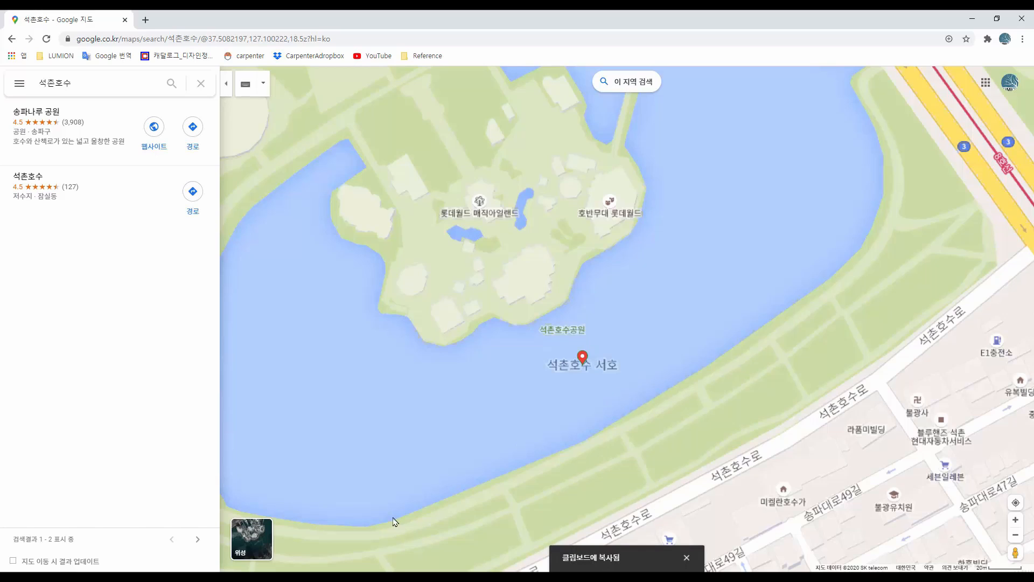
Step: Switch back to Lumion and set the OpenStreetMap location to 37.508007, 127.100685, checking the range circle around the lake
left_click(317, 578)
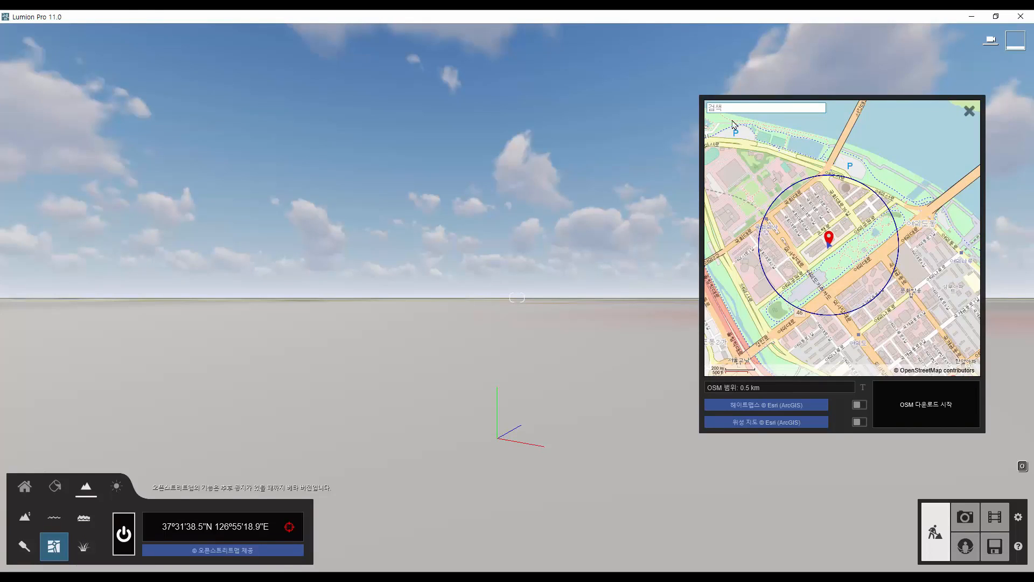
left_click(742, 109)
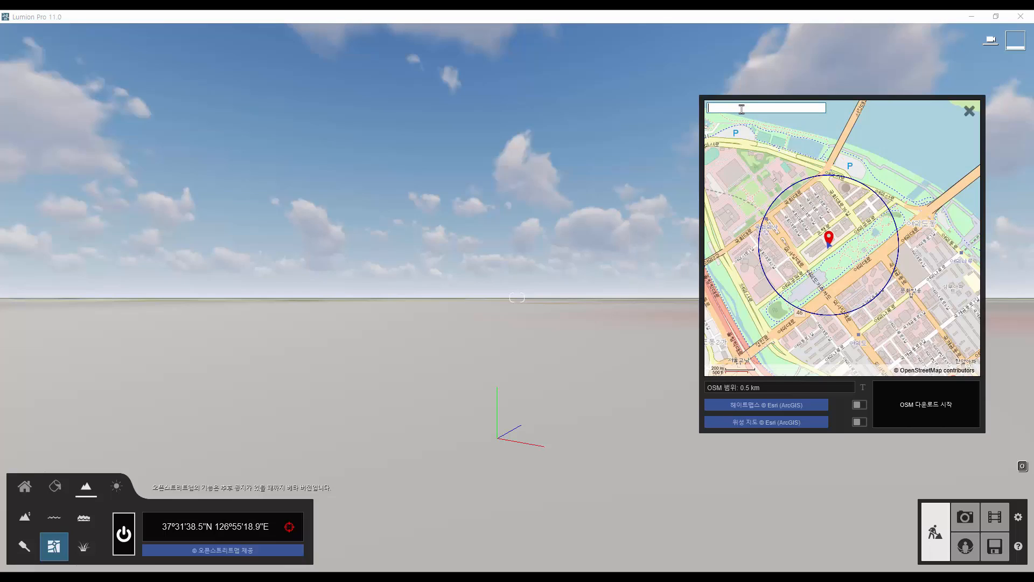
type("37.508007, 127.100685")
key("Return")
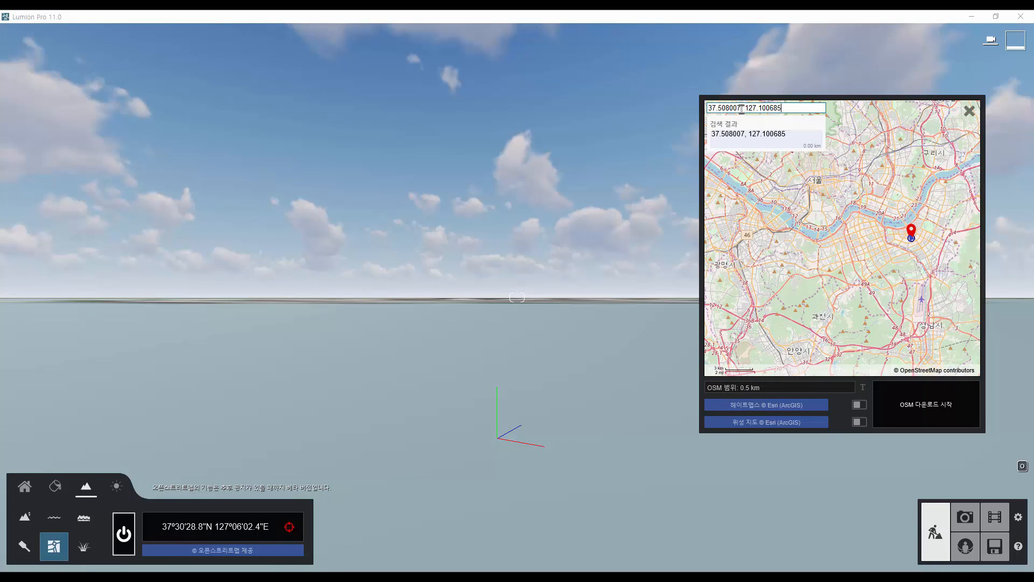
scroll(910, 242, "up", 4)
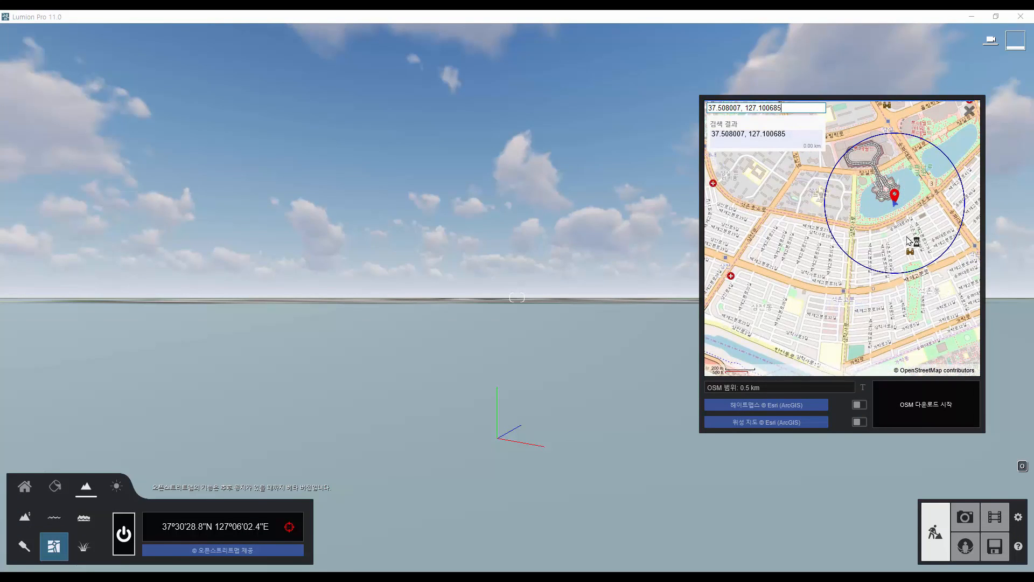
left_click_drag(909, 213, 854, 251)
scroll(855, 252, "up", 2)
scroll(854, 251, "down", 2)
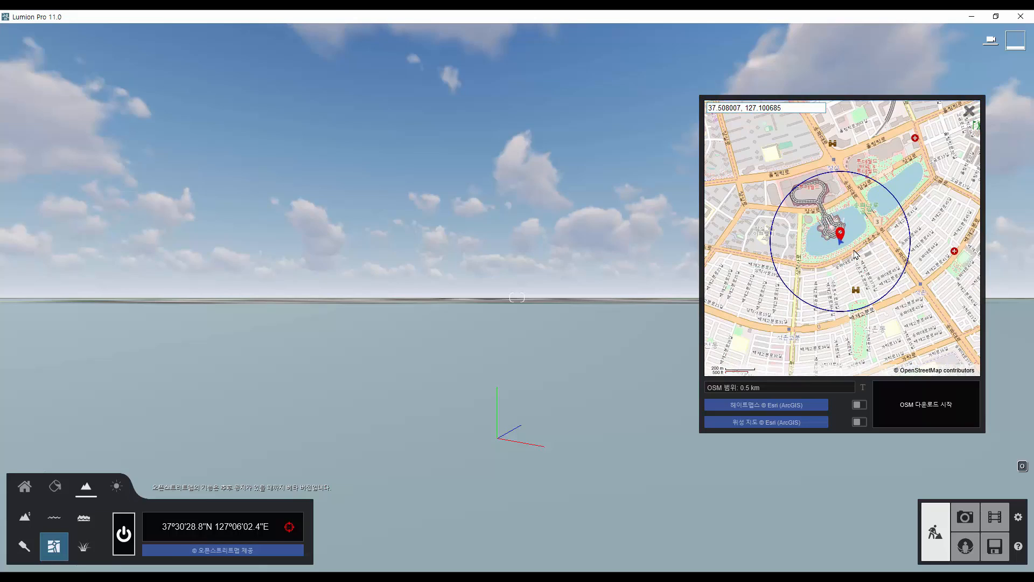
scroll(857, 253, "up", 2)
scroll(858, 251, "down", 2)
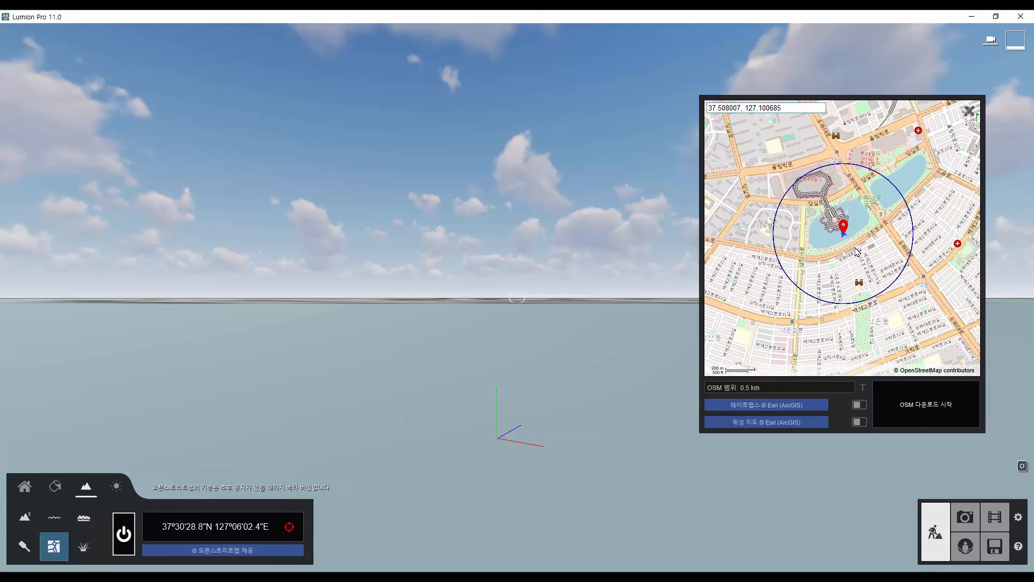
Step: Download the OpenStreetMap data for a 0.7 km range, with the height map and satellite map included
mouse_move(713, 394)
left_mouse_down()
mouse_move(752, 388)
mouse_move(730, 388)
left_mouse_up()
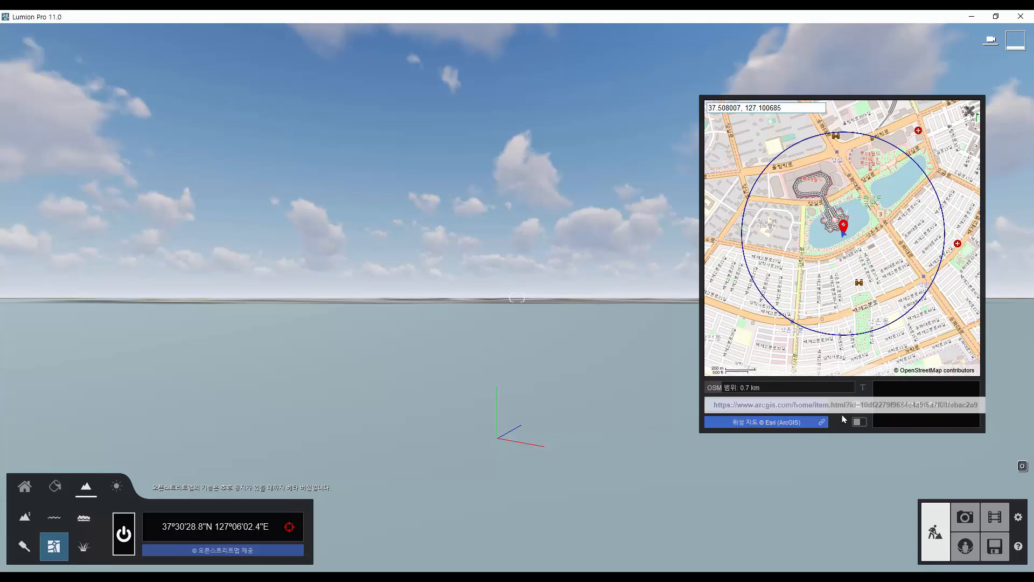
left_click(862, 410)
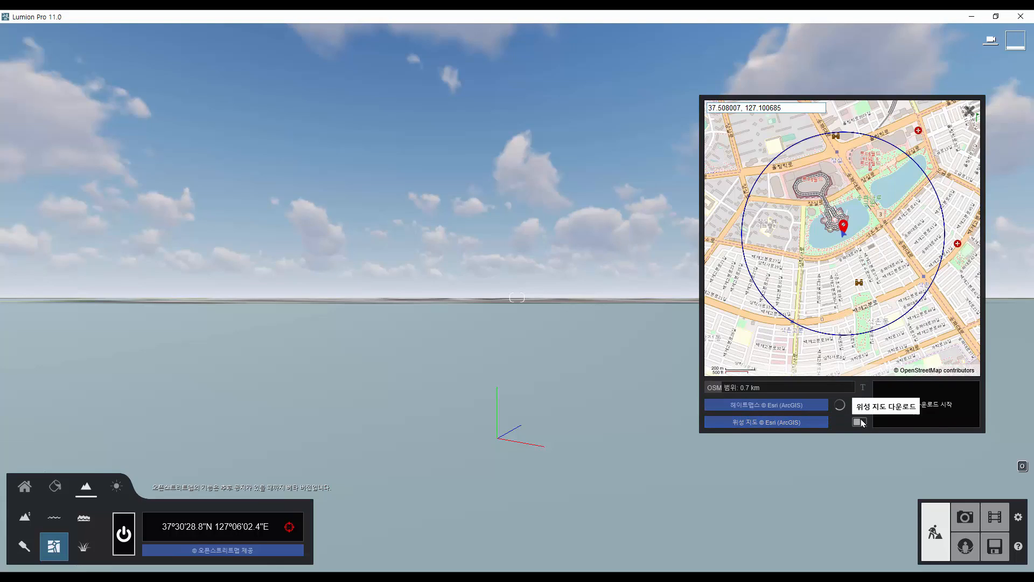
left_click(861, 422)
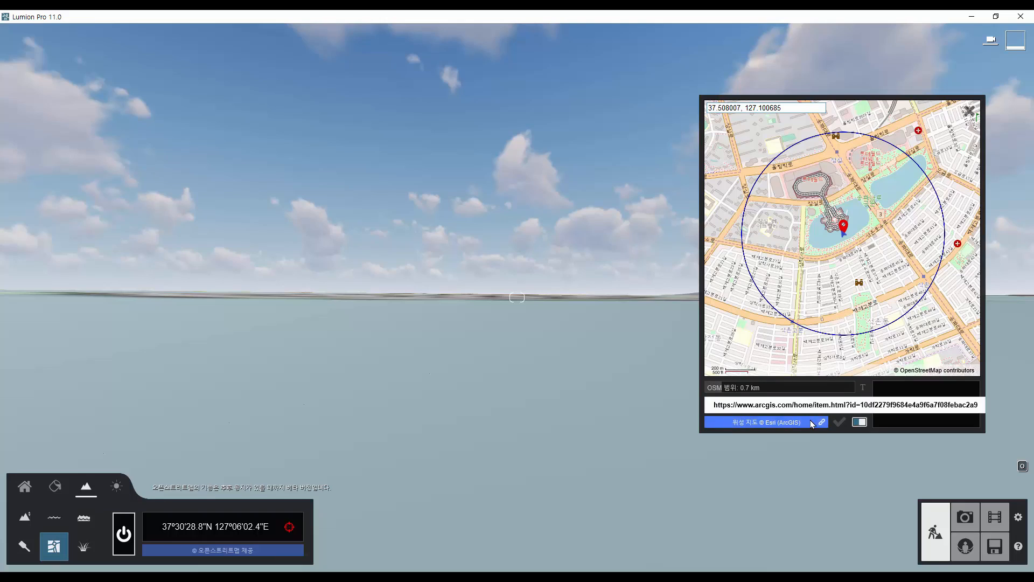
left_click(859, 422)
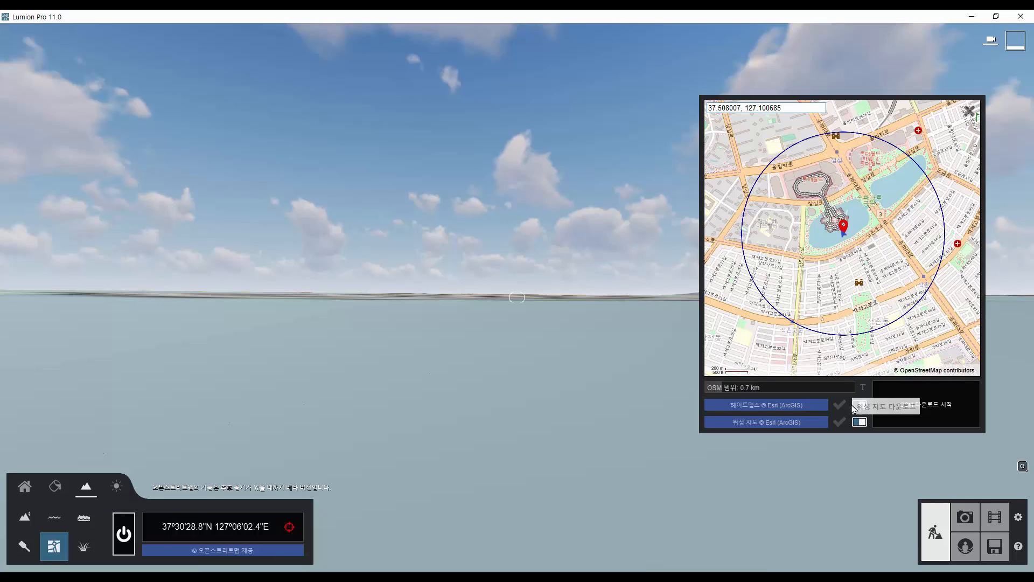
left_click(935, 419)
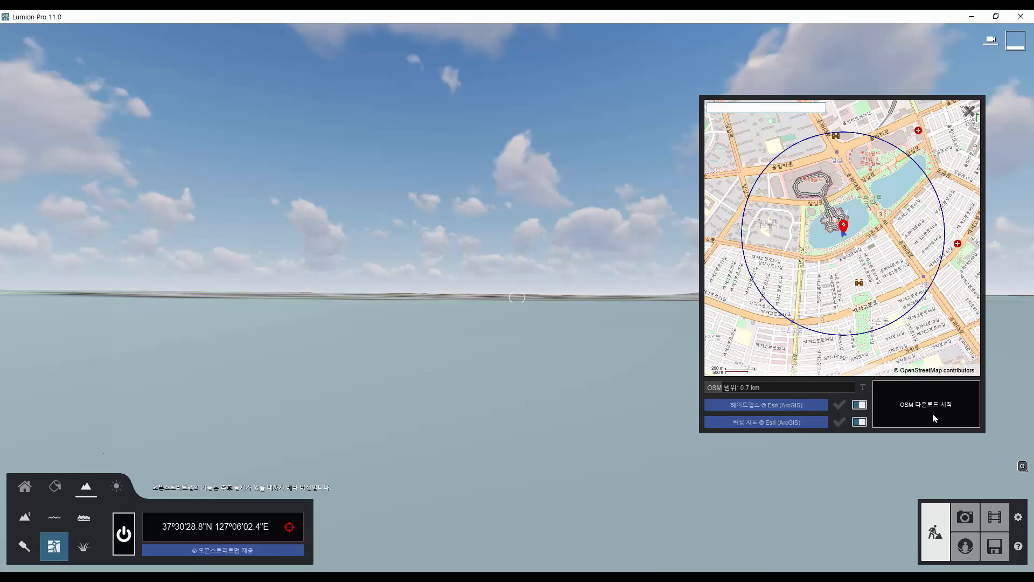
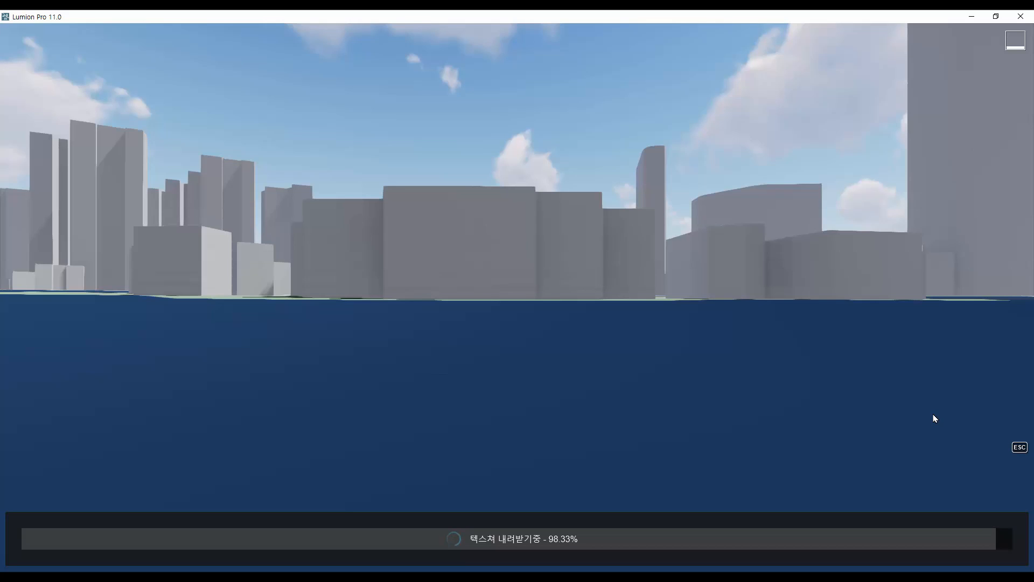
Step: Examine the downloaded buildings, roads and water around both parts of the lake from above
key("q")
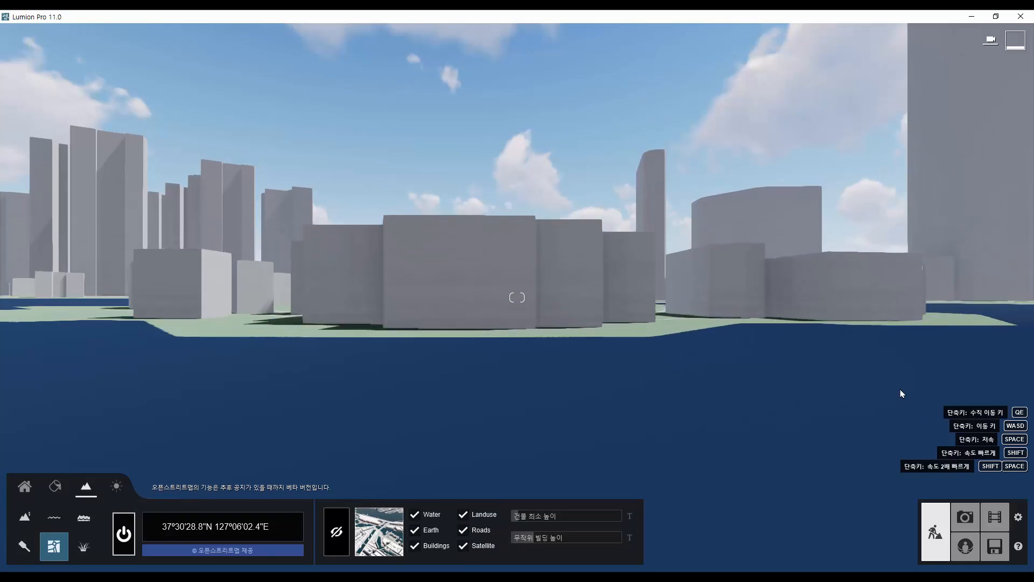
right_click_drag(883, 253, 839, 269)
key("s")
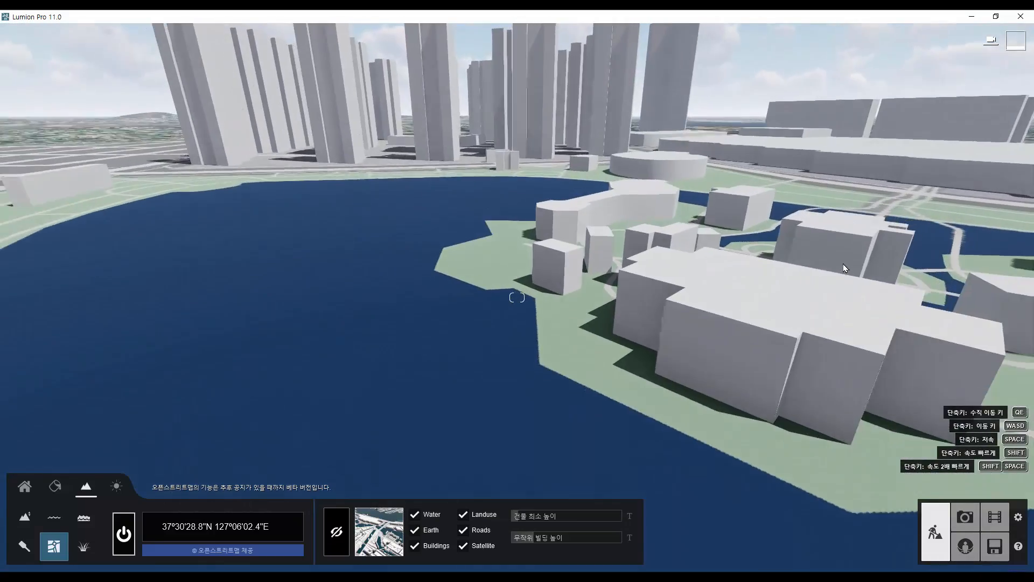
key("s")
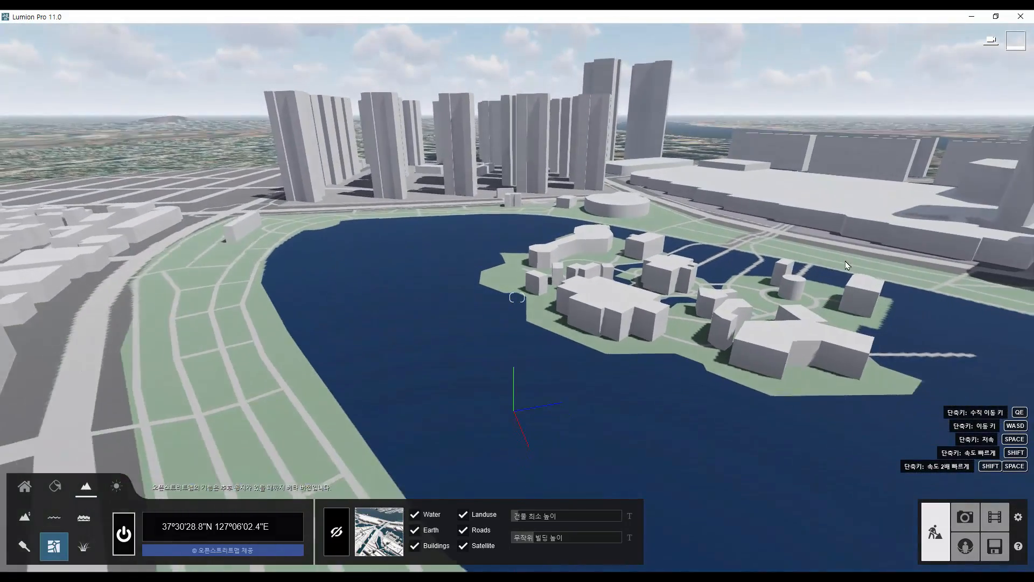
right_click_drag(845, 267, 808, 296)
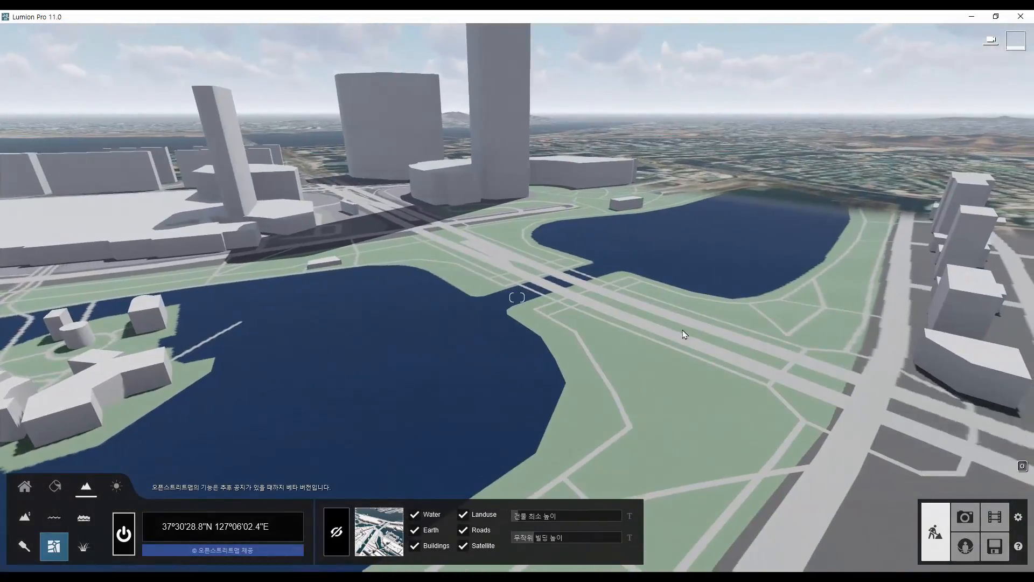
right_click_drag(683, 335, 900, 323)
right_click_drag(420, 321, 572, 339)
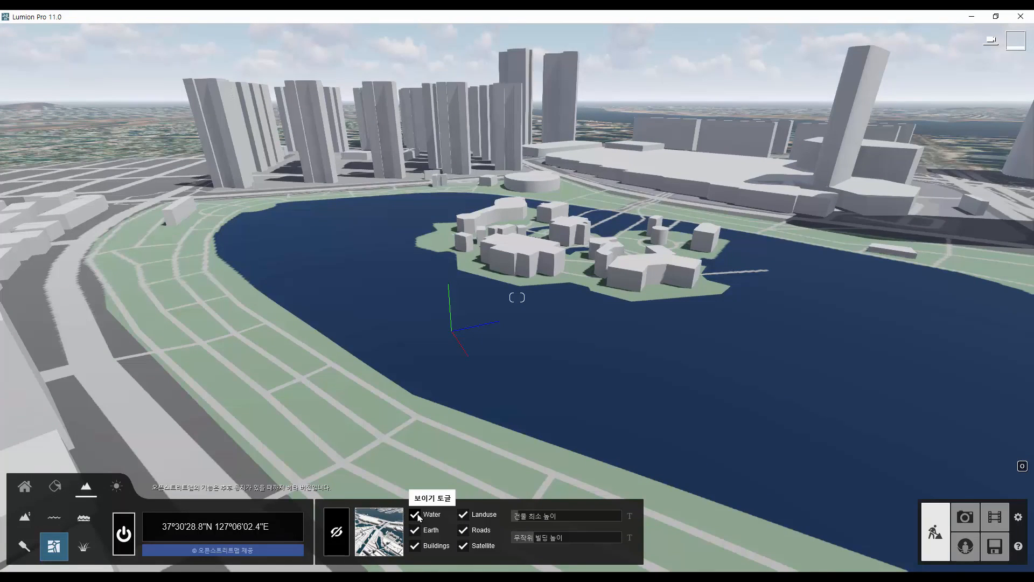
Step: Hide and show again the Water, Earth and Buildings layers of the OpenStreetMap model one by one
left_click(415, 515)
left_click(417, 516)
left_click(416, 531)
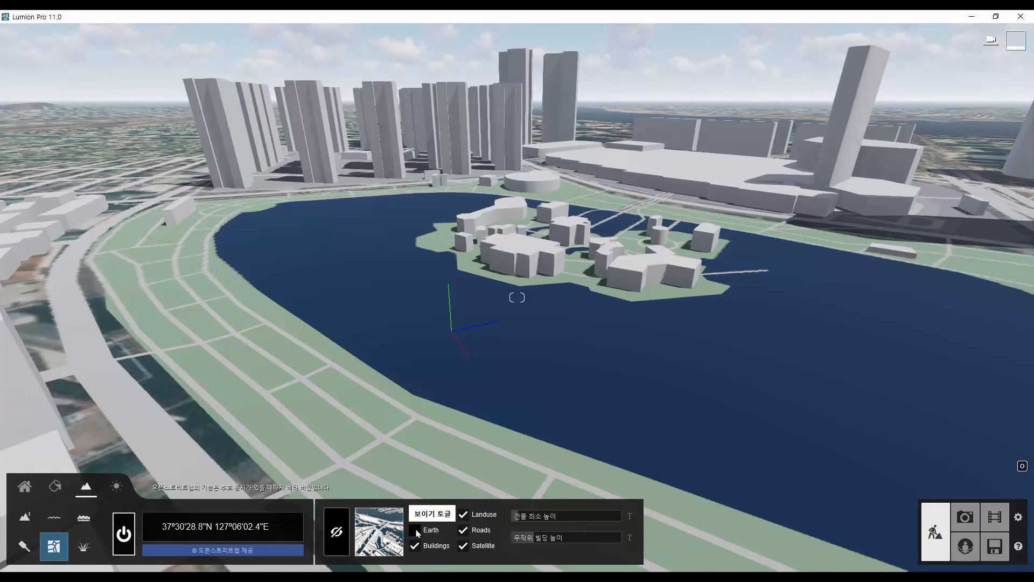
left_click(417, 532)
left_click(414, 546)
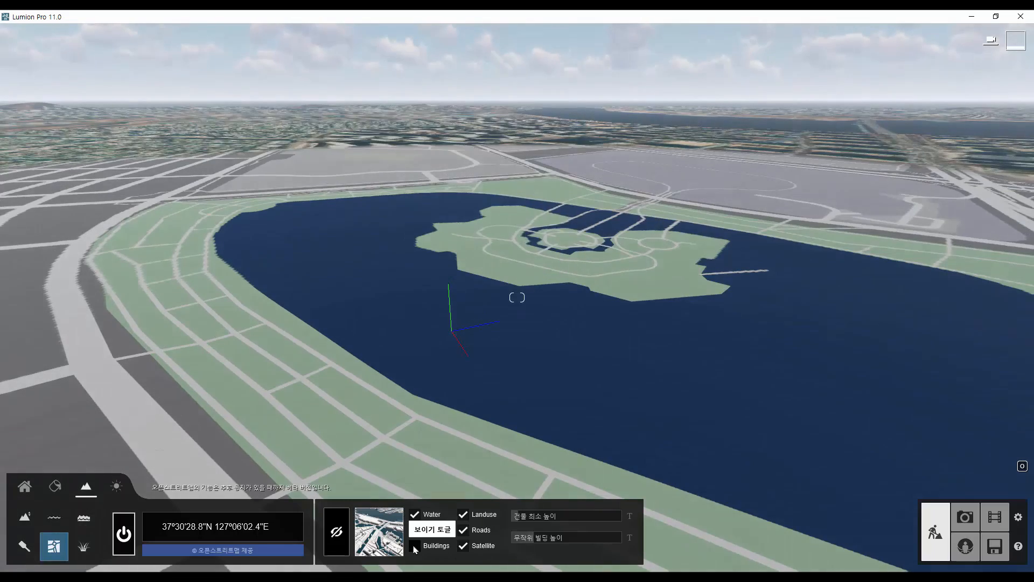
left_click(415, 546)
Step: Raise the minimum building height and the random building height of the OpenStreetMap buildings, and check the taller blocks on the island
left_click_drag(522, 519, 569, 538)
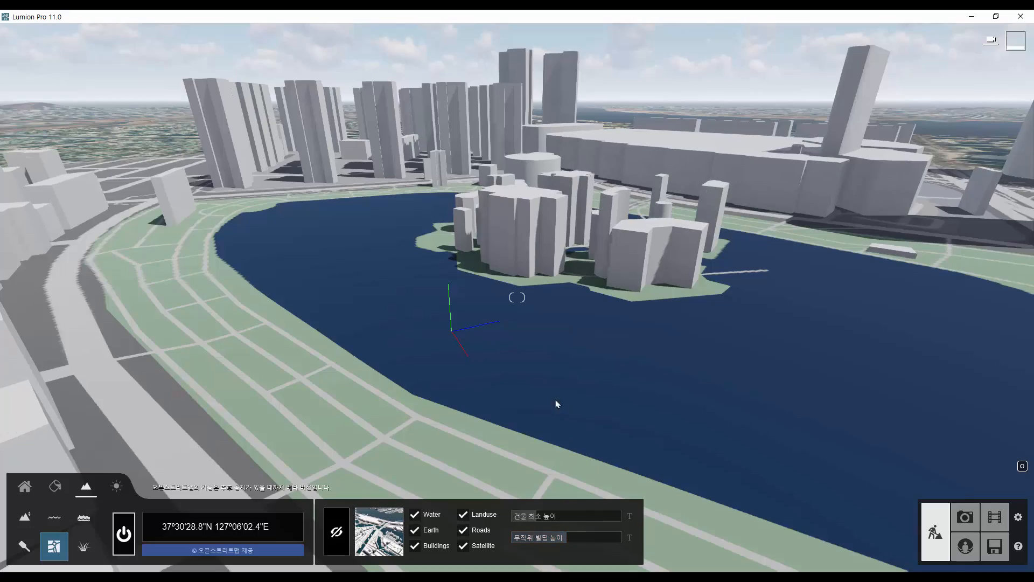
right_click_drag(558, 404, 498, 364)
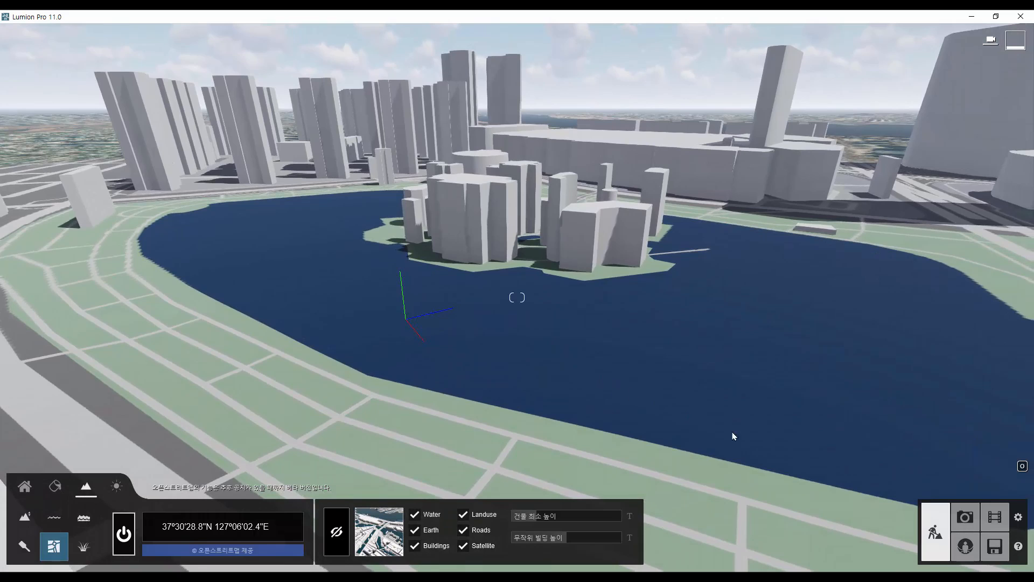
Step: Open the example scene of the glass-walled house with the leather lounge chairs and fireplace
left_click(995, 547)
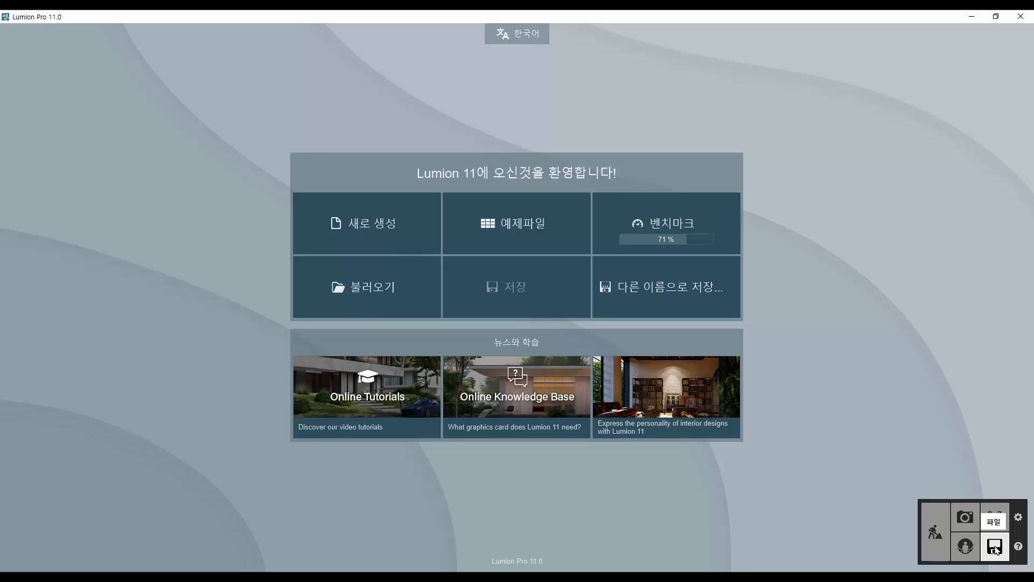
left_click(517, 237)
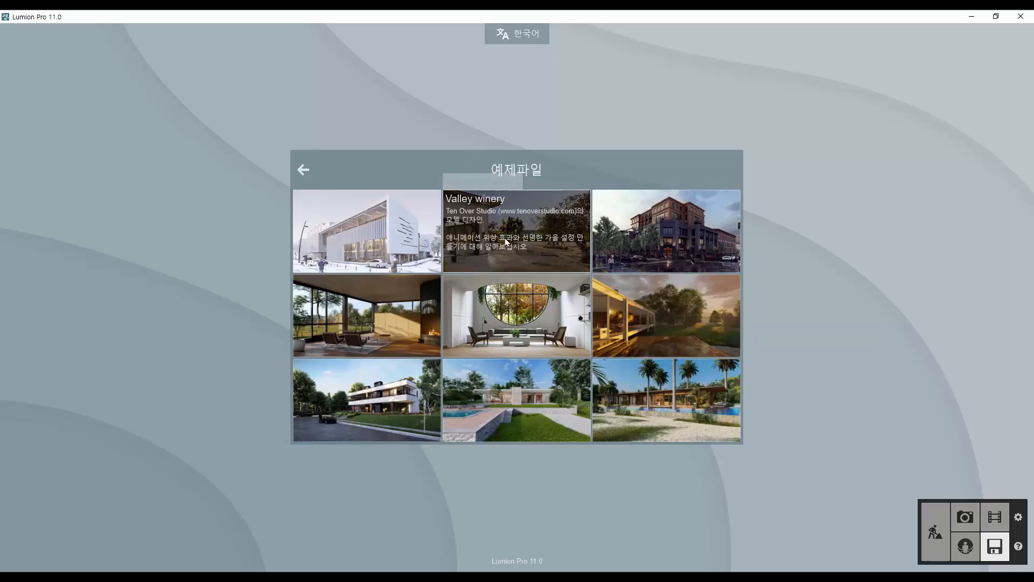
left_click(379, 324)
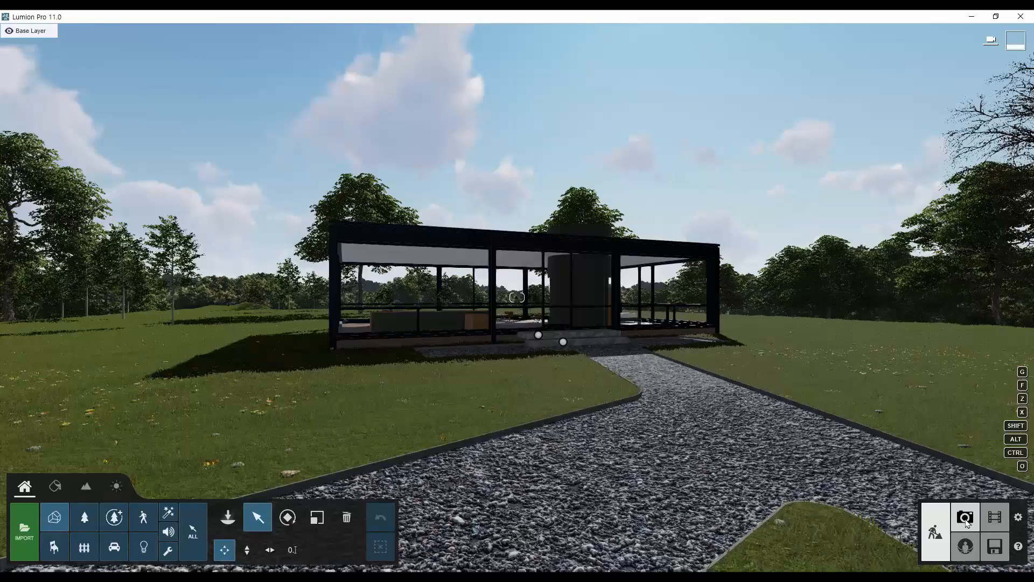
Step: View the saved photos "7 - Int Night Fireplace" and "8 - Photo" in Photo mode
left_click(966, 518)
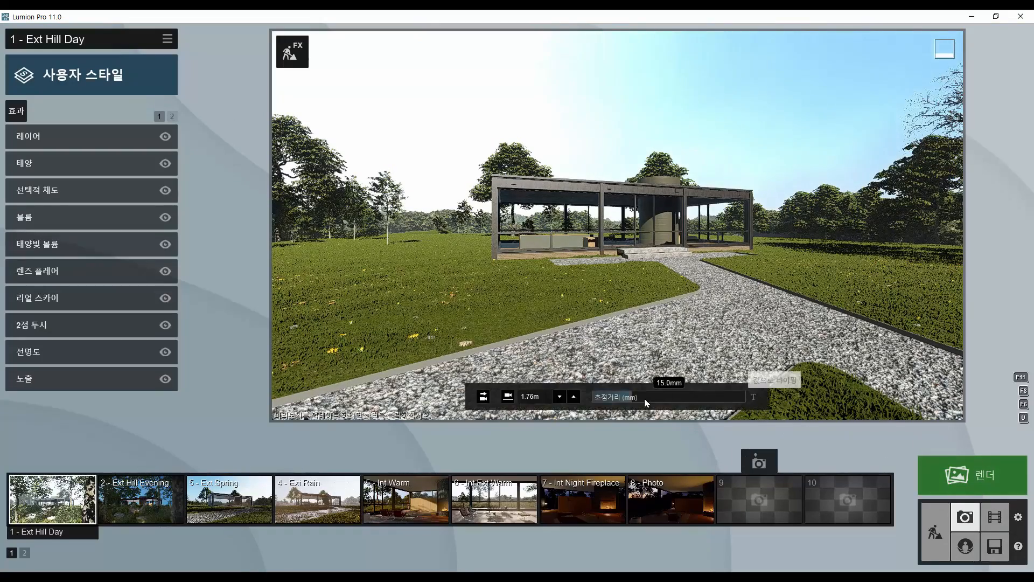
left_click(581, 501)
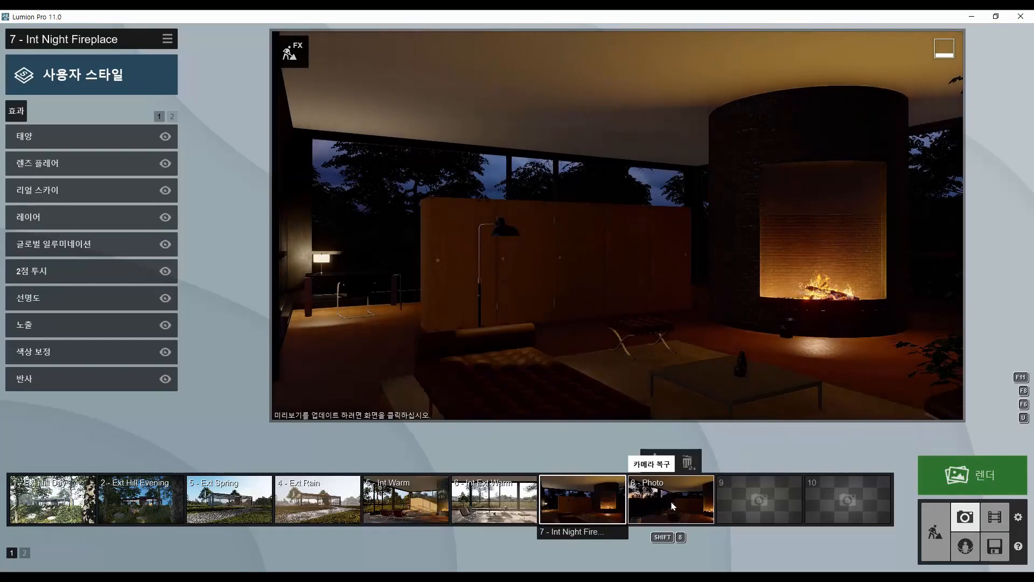
left_click(672, 505)
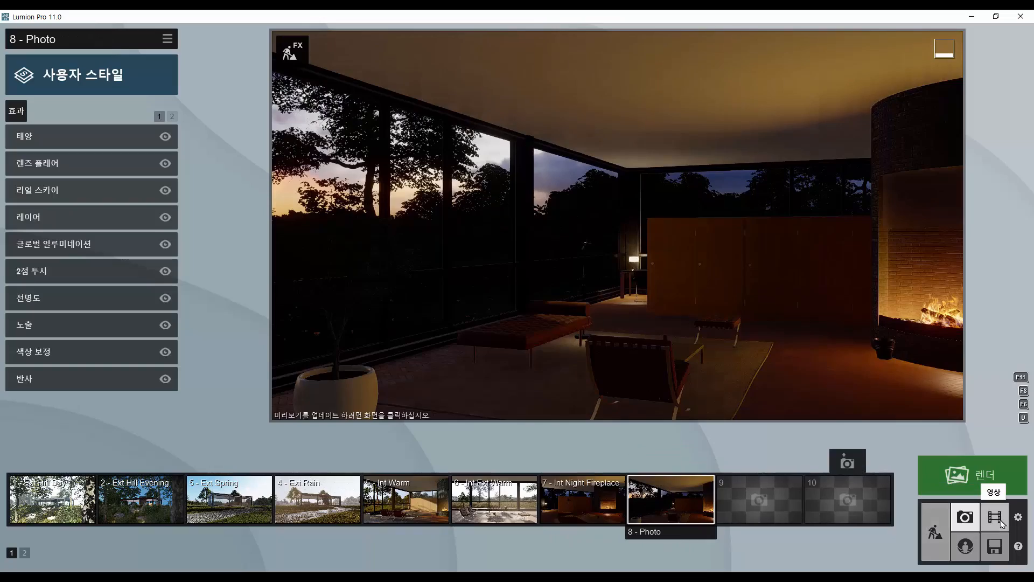
Step: Play the movie clip "3 - Clip Interior night with fire" in Movie mode and pause it at about 6 seconds
left_click(1000, 522)
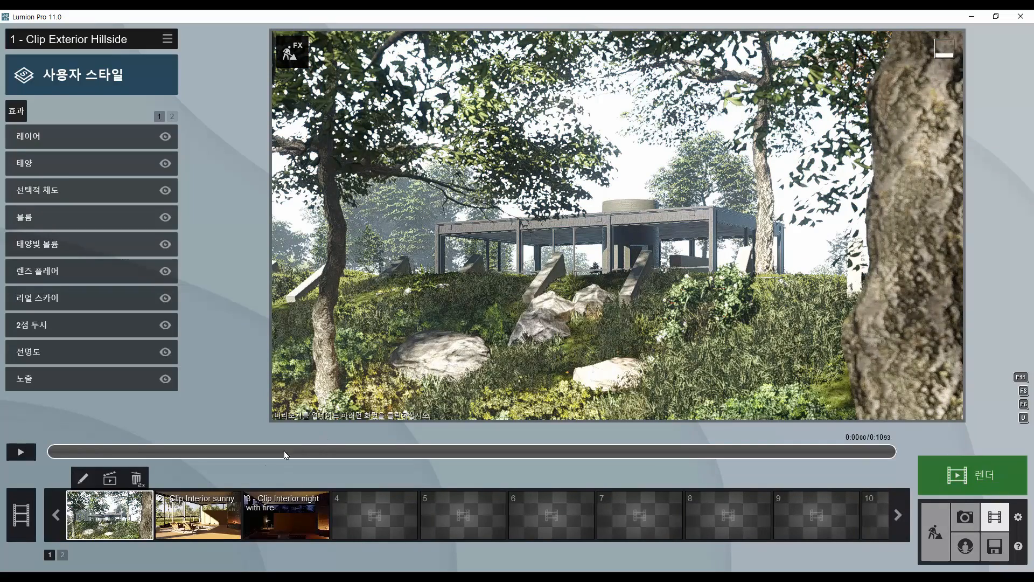
left_click(289, 519)
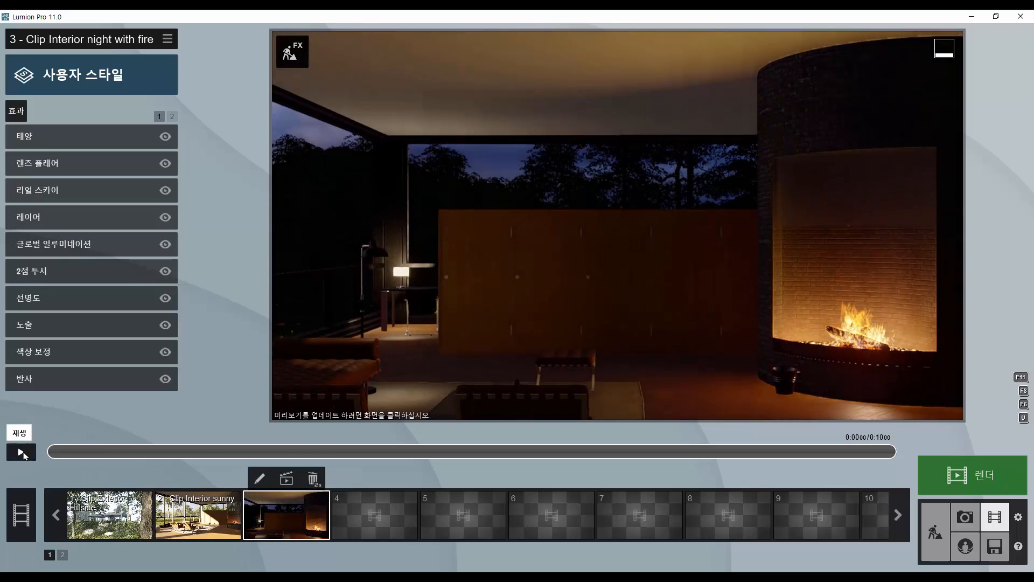
left_click(23, 453)
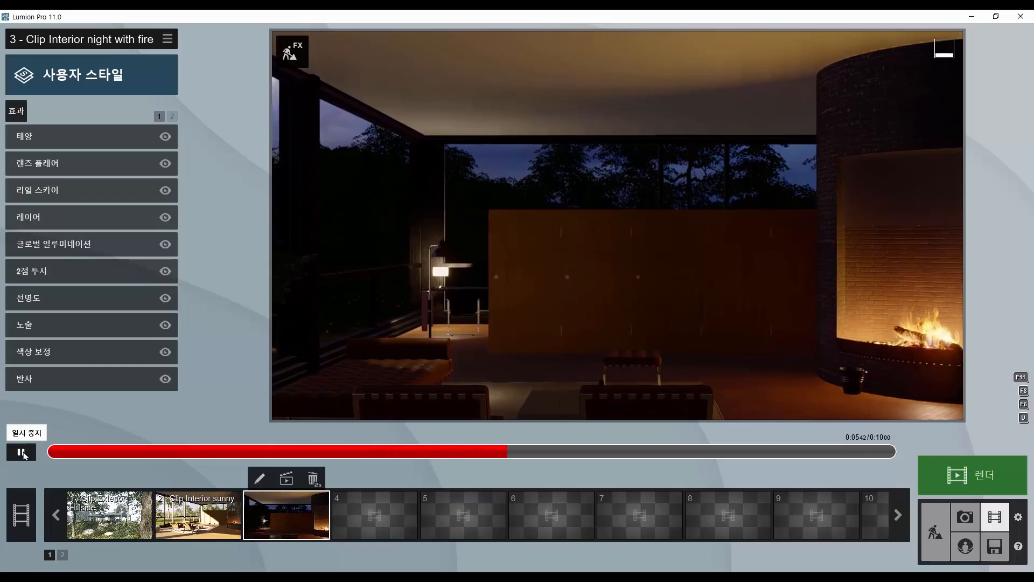
left_click(23, 454)
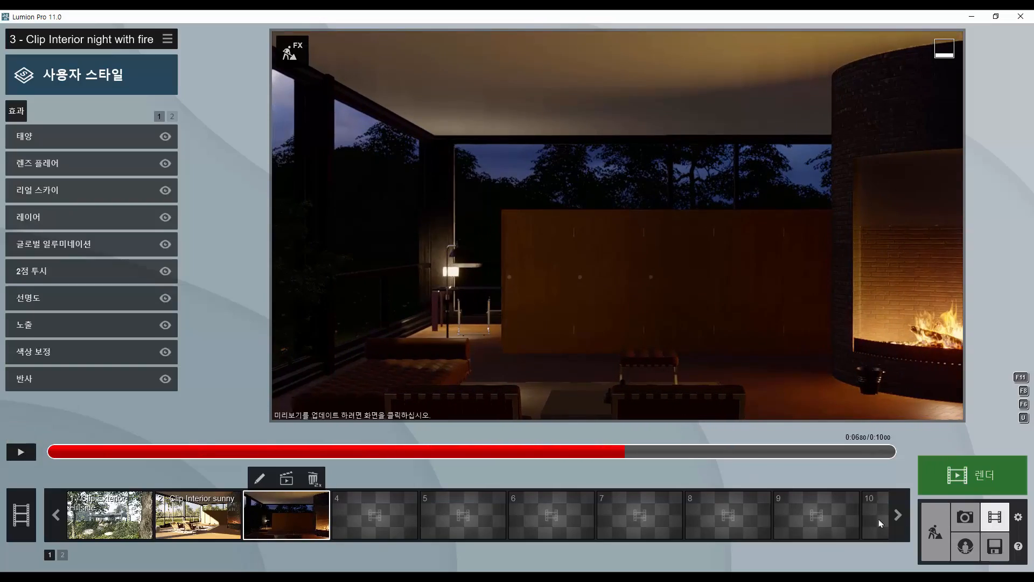
Step: Return to Build mode, move the view to the fireplace inside the house and make the Fire layer visible
left_click(935, 532)
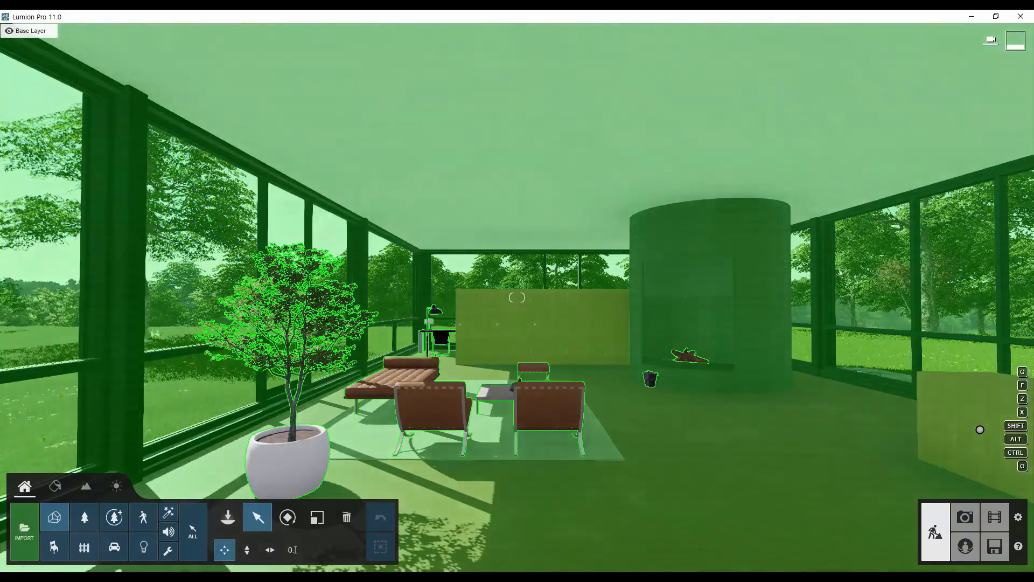
right_click_drag(654, 374, 656, 393)
key("d")
key("w")
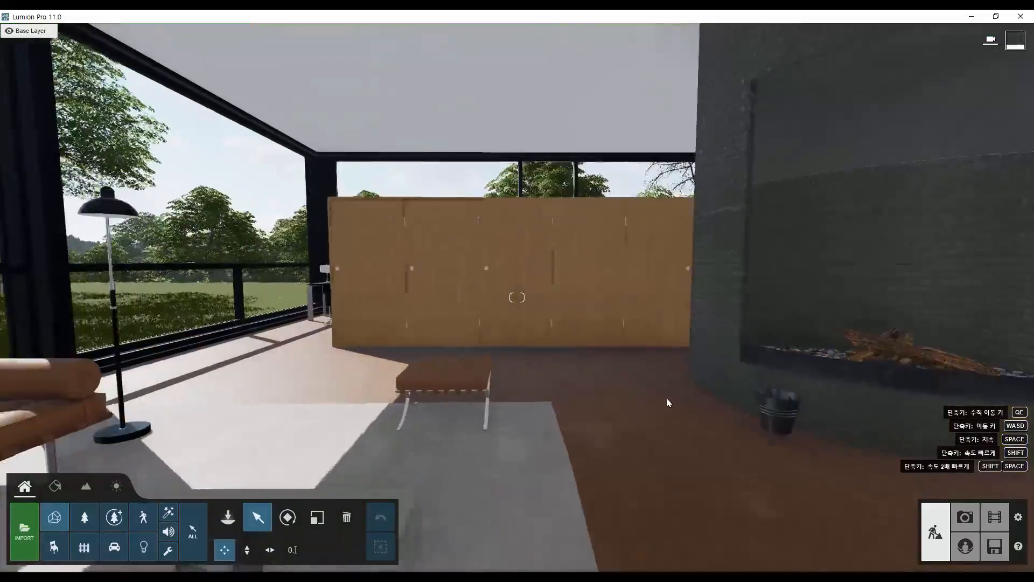
key("s")
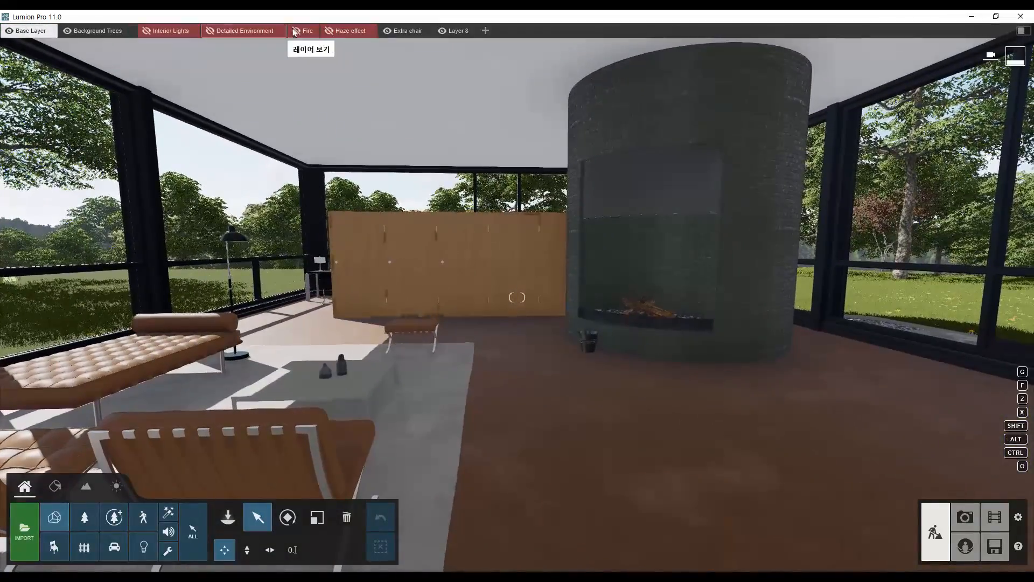
left_click(295, 33)
right_click_drag(640, 308, 650, 309)
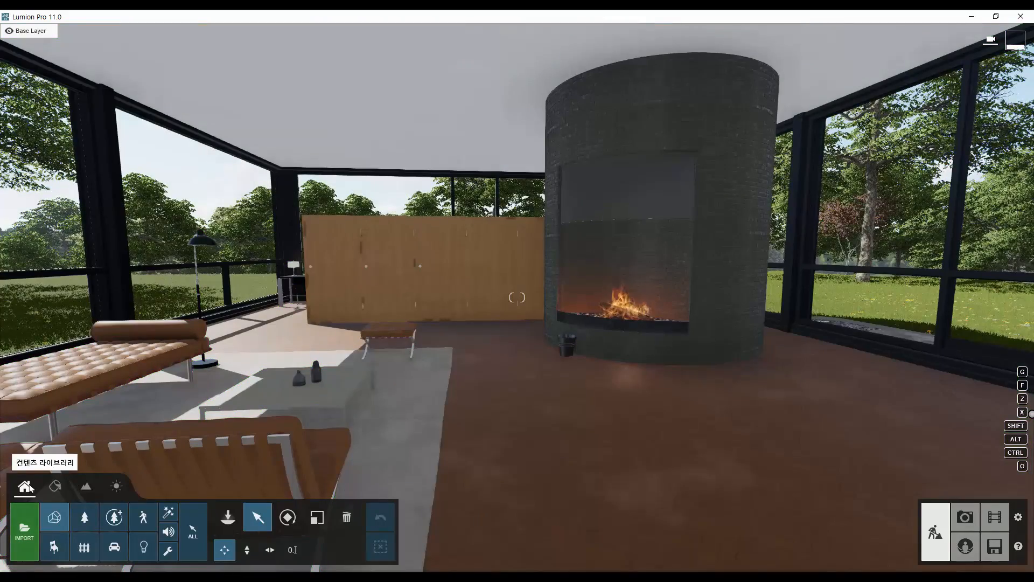
Step: Place two volumetric fire 08 effects side by side on the floor in front of the fireplace
left_click(171, 515)
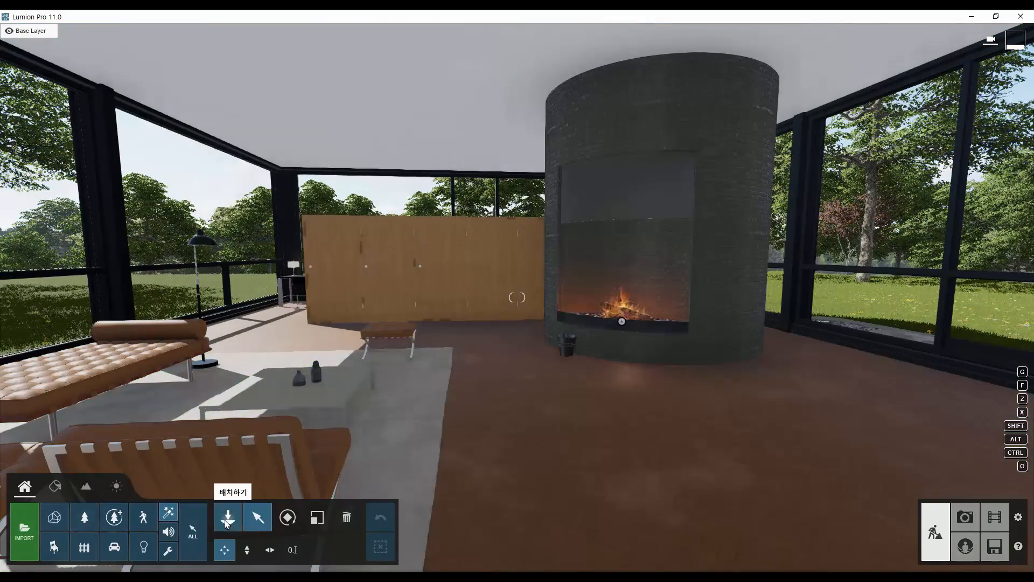
left_click(227, 519)
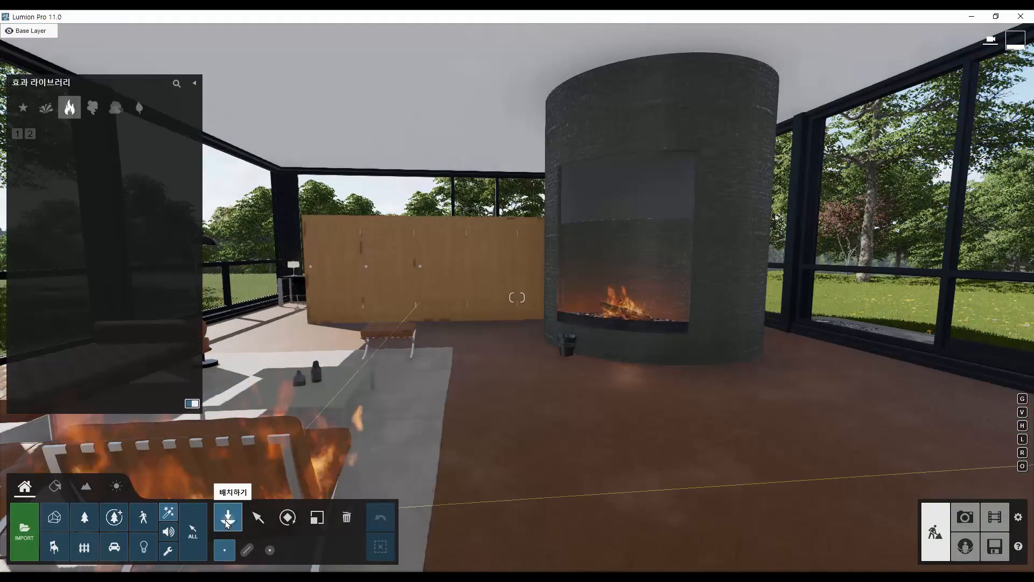
left_click(46, 109)
left_click(69, 108)
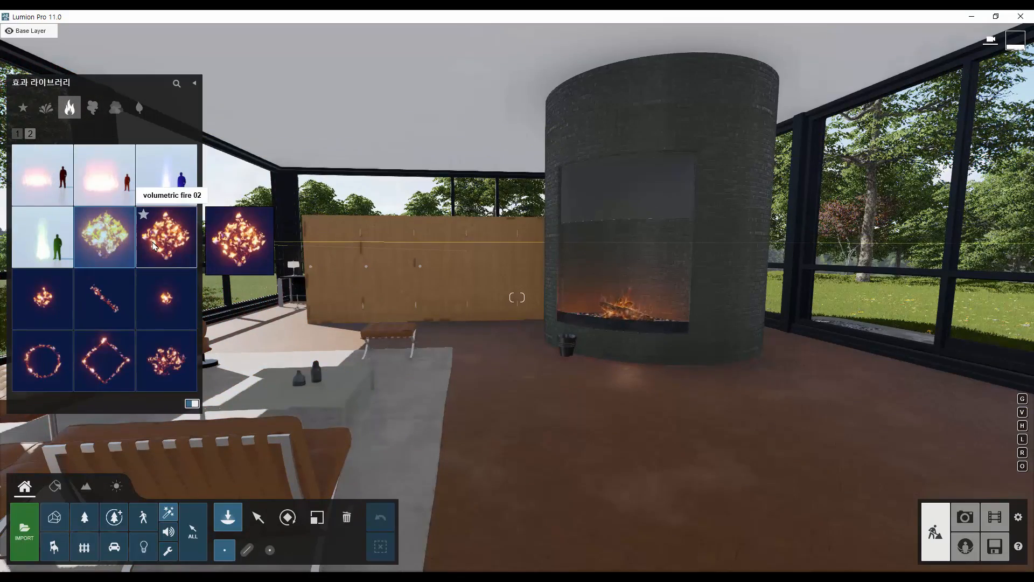
right_click_drag(469, 309, 561, 341)
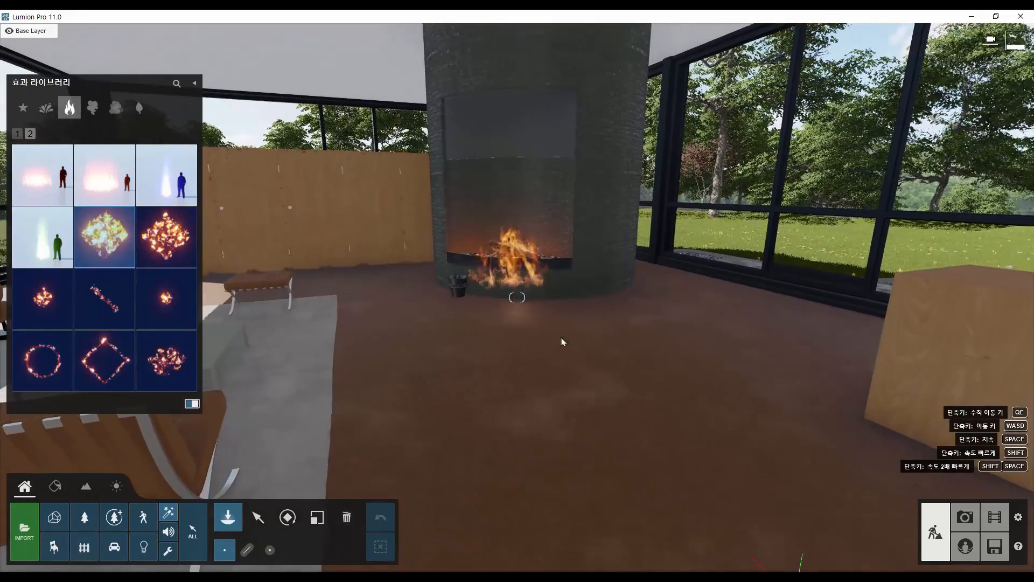
left_click(164, 362)
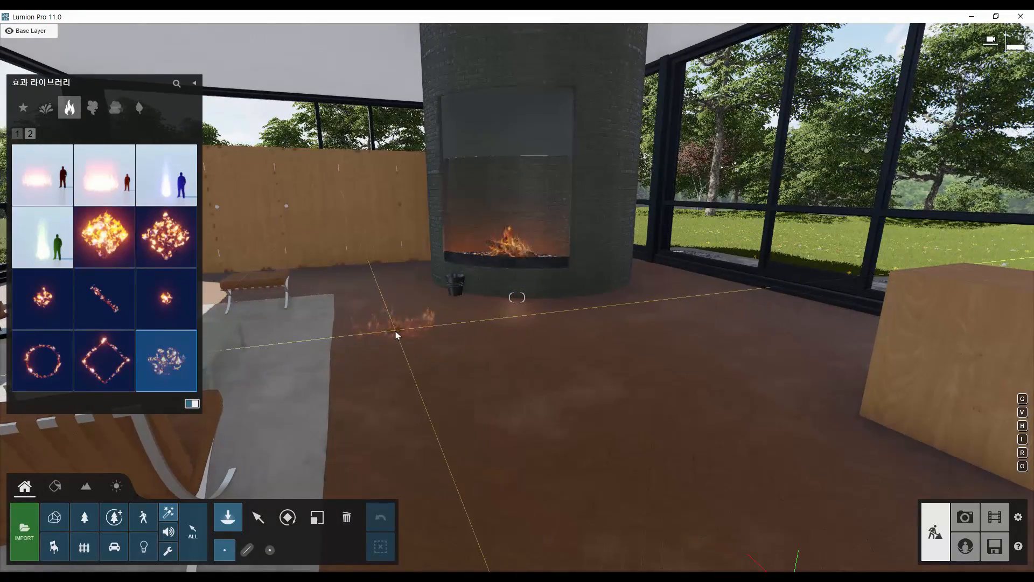
left_click(395, 336)
key("w")
key("s")
key("a")
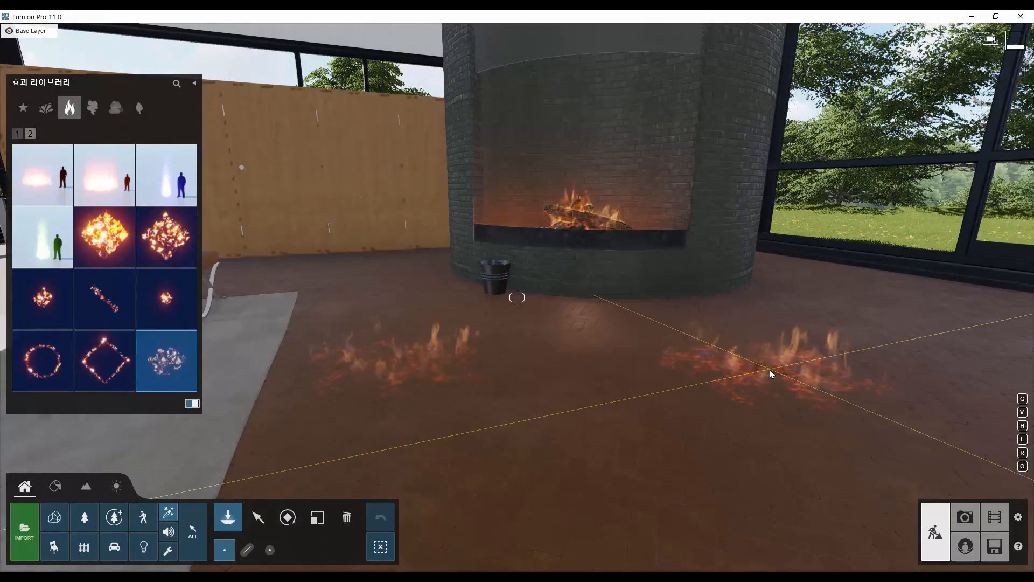
left_click(756, 378)
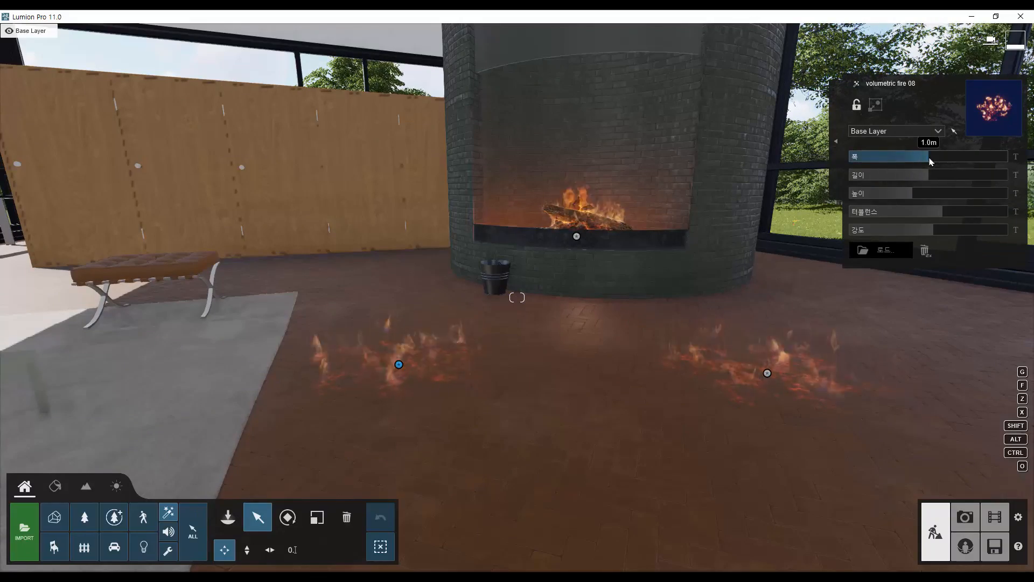
Step: Set the fire nearer the footstool to 4.0 m length, maximum width, height and intensity, and nearly maximum turbulence
left_click_drag(986, 160, 1007, 177)
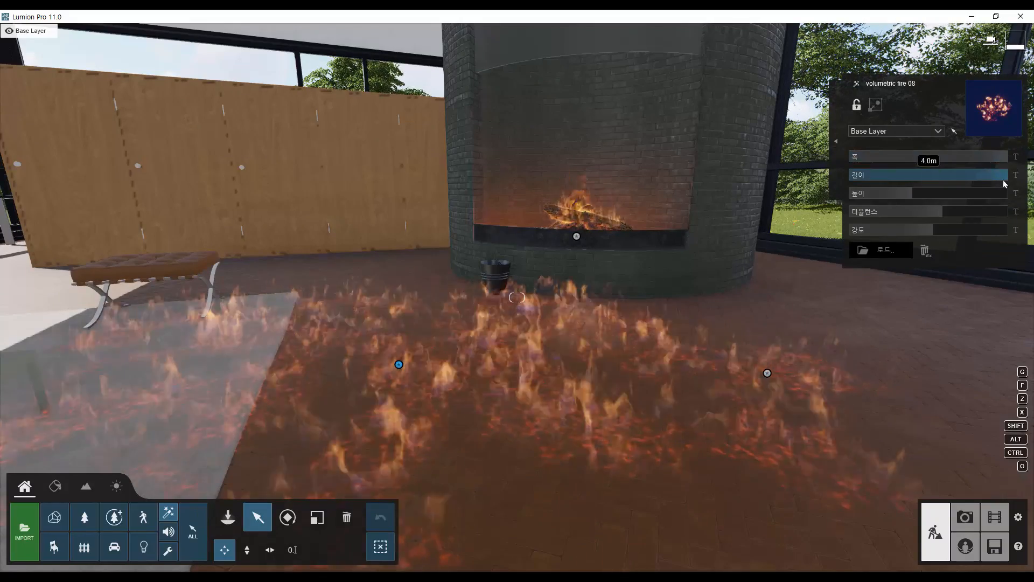
left_click_drag(929, 192, 1013, 193)
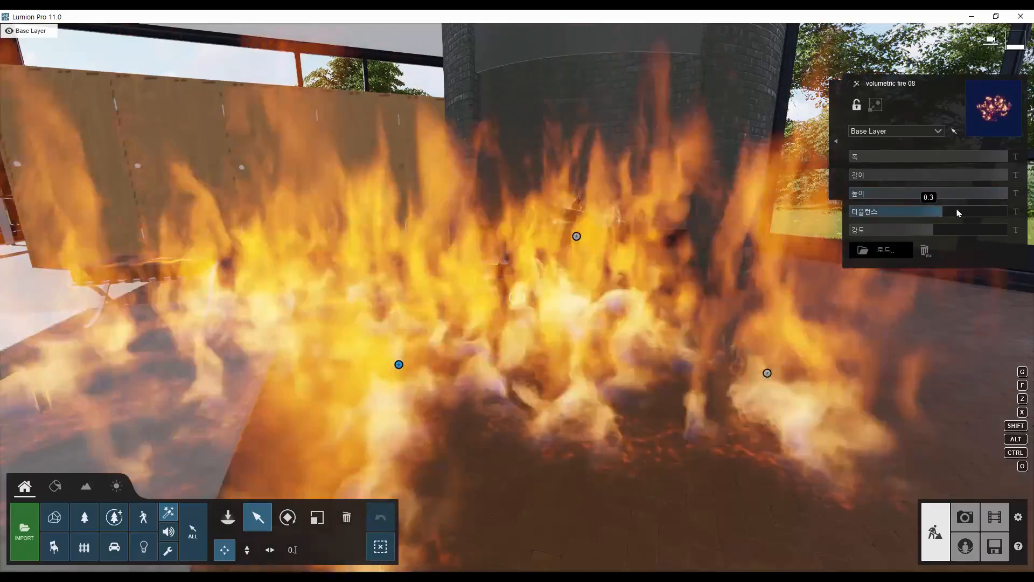
left_click_drag(959, 214, 934, 215)
left_click(1000, 215)
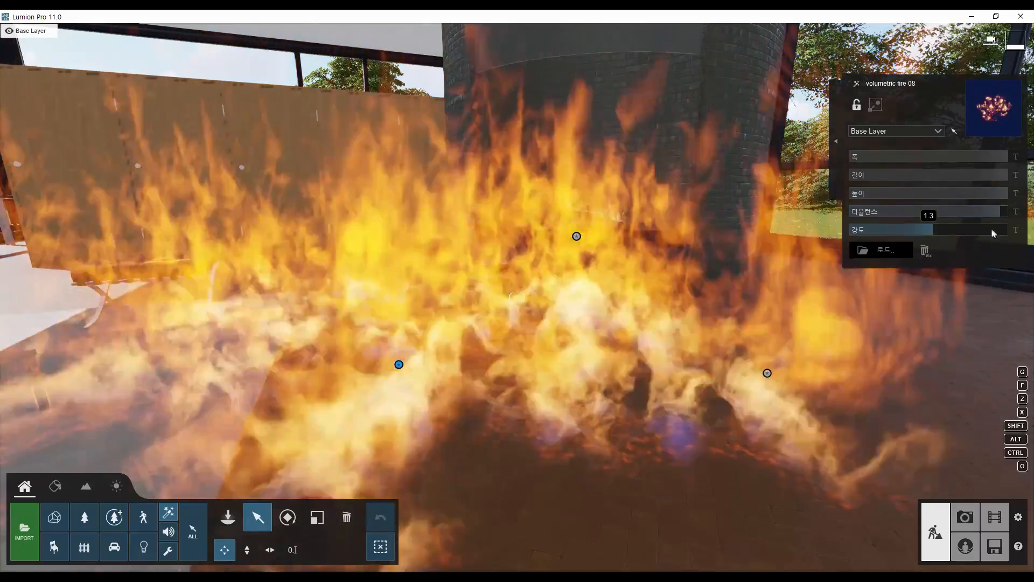
left_click_drag(993, 231, 1022, 234)
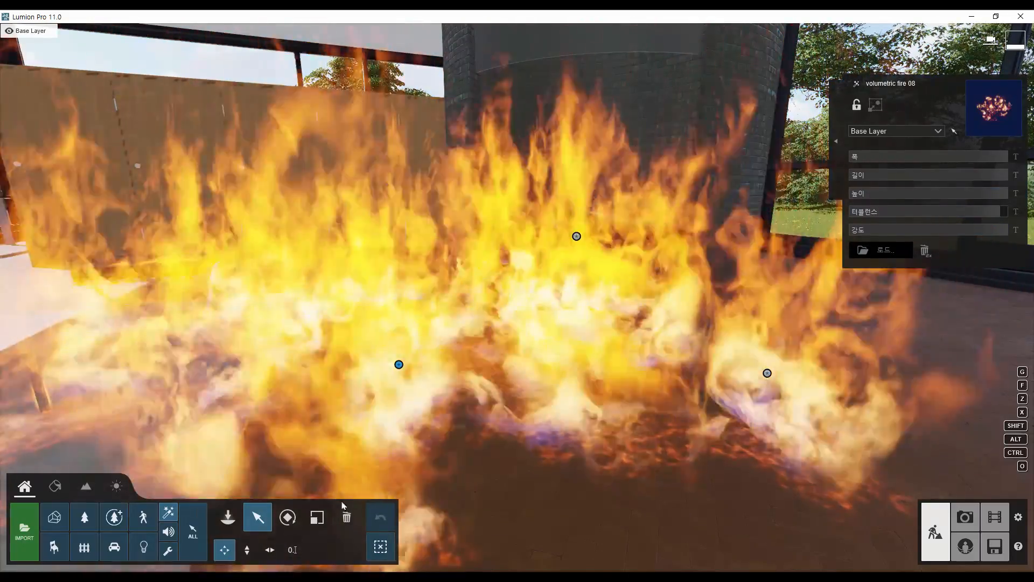
Step: Delete both volumetric fires placed on the floor in front of the fireplace
left_click(346, 517)
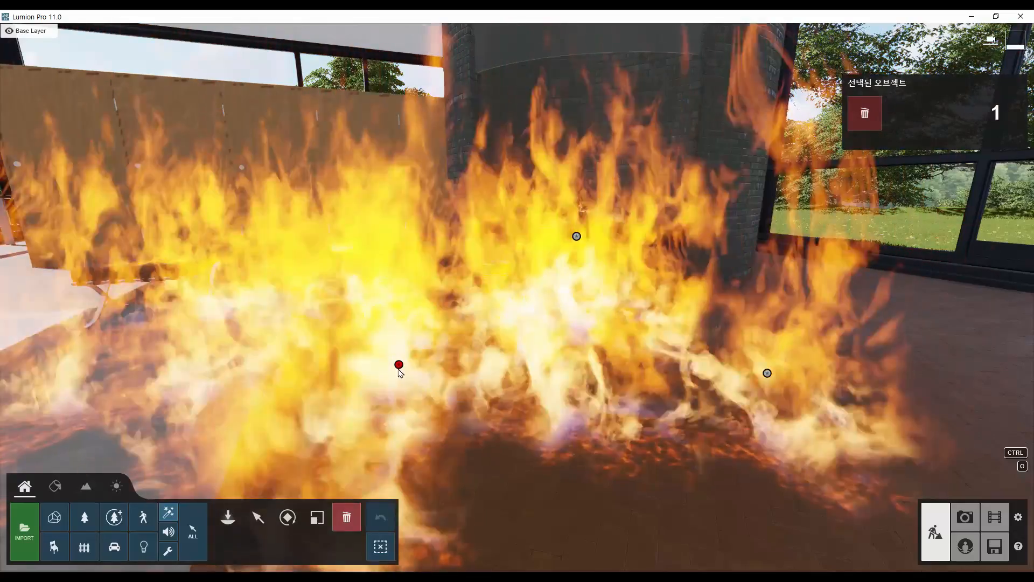
left_click(398, 364)
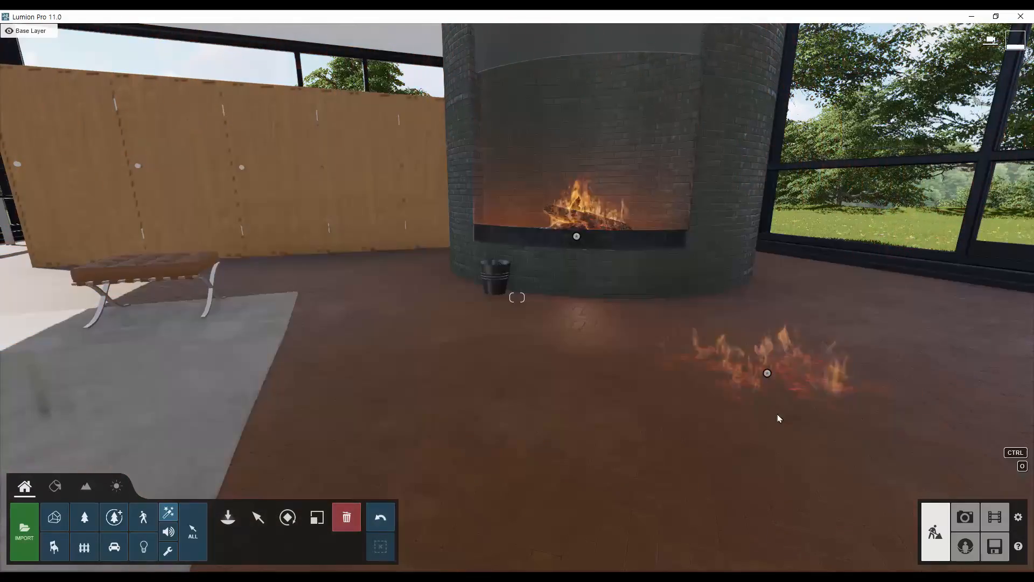
left_click(261, 522)
Step: Examine the burning logs and the glow on the bricks inside the fireplace up close
right_click_drag(561, 329, 603, 364)
key("d")
key("w")
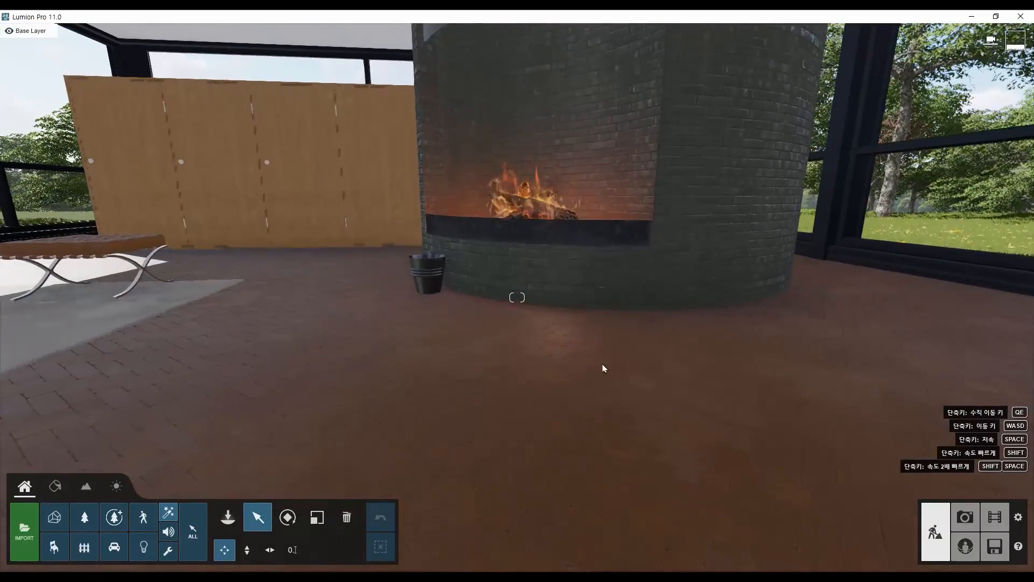
key("q")
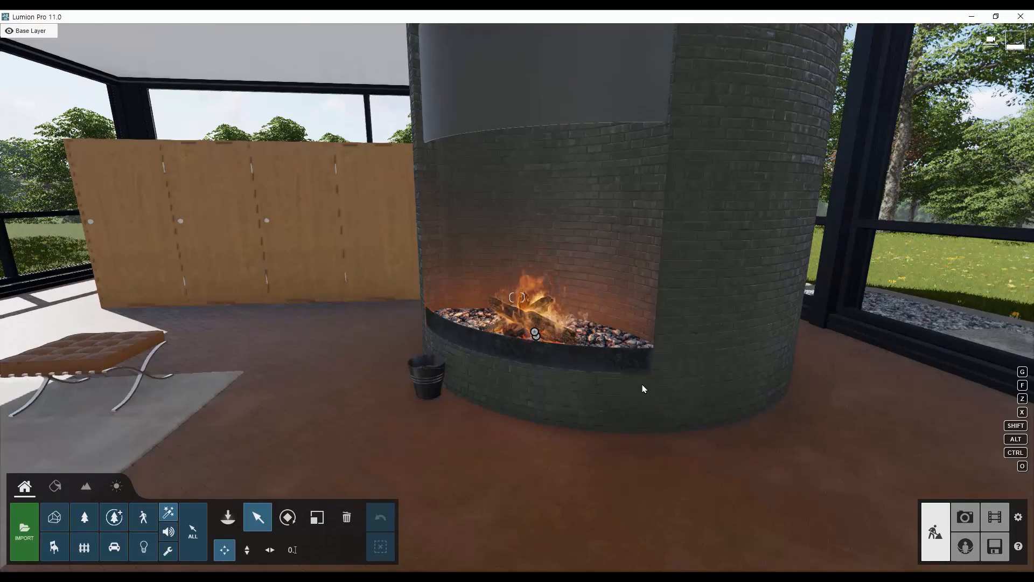
key("a")
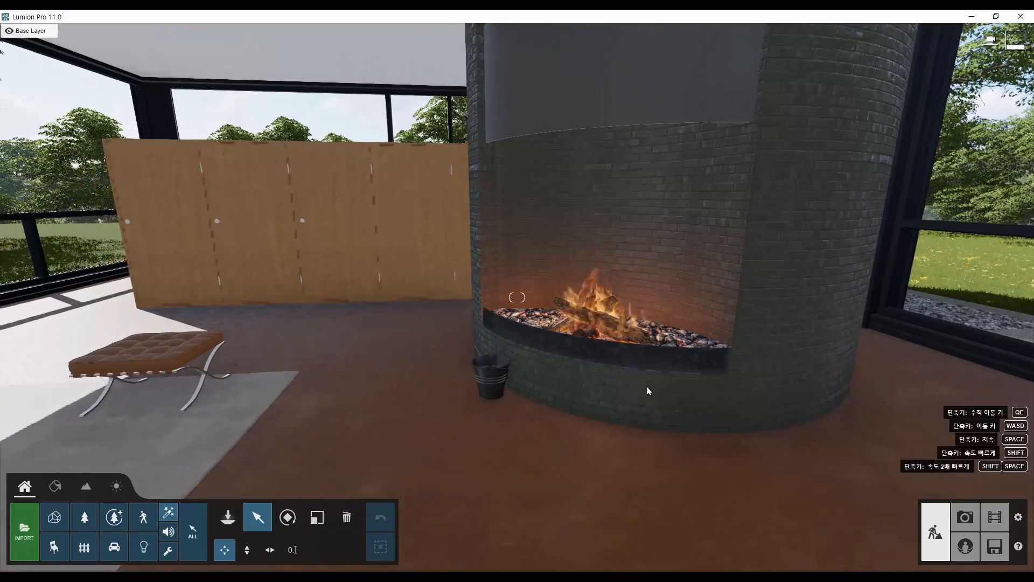
key("w")
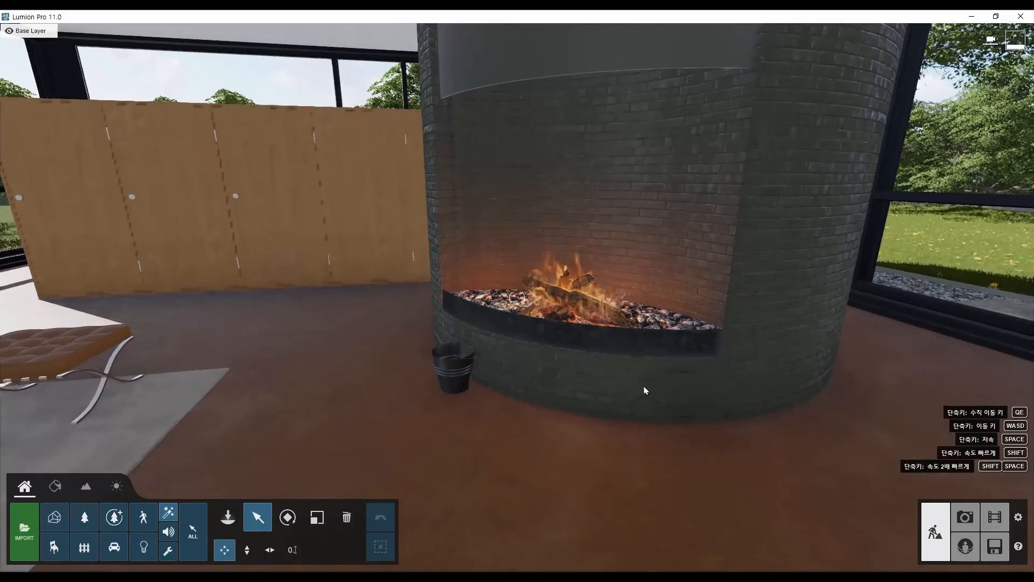
key("w")
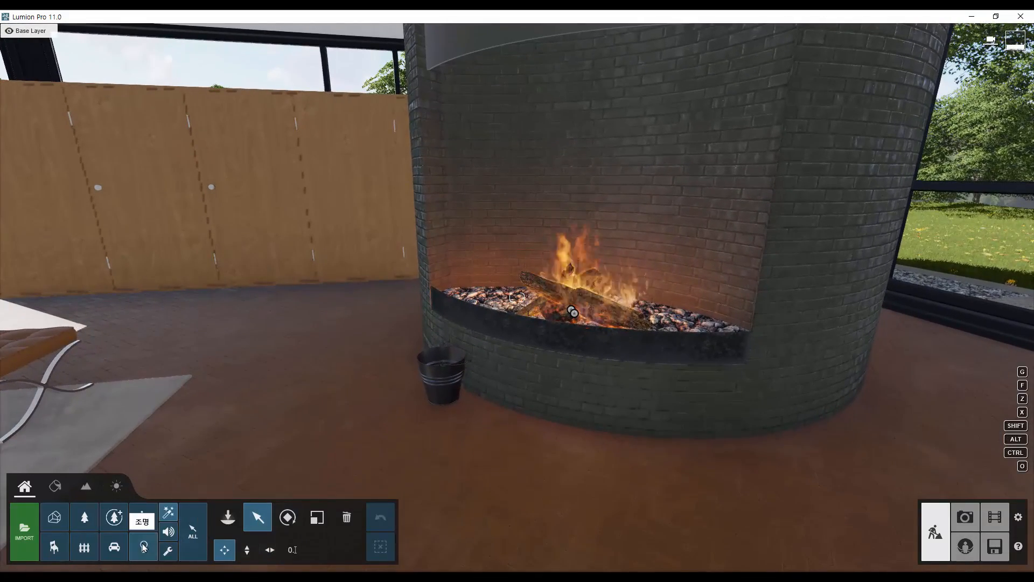
Step: Move the orange area light behind the flames and the Lamp23 spotlight in the fireplace to Layer 8
left_click(143, 547)
key("d")
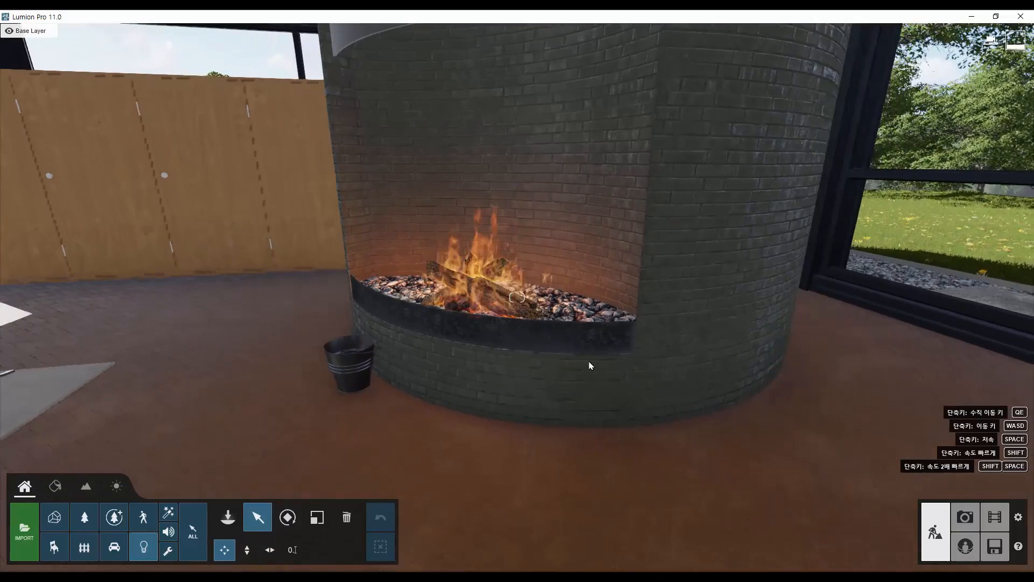
key("a")
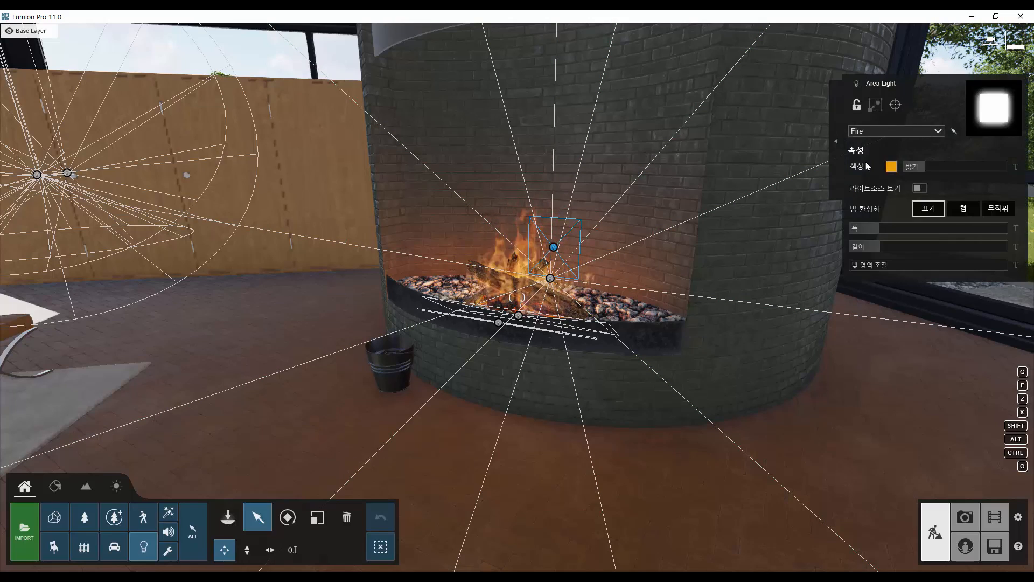
left_click(923, 133)
left_click(889, 189)
left_click(519, 315)
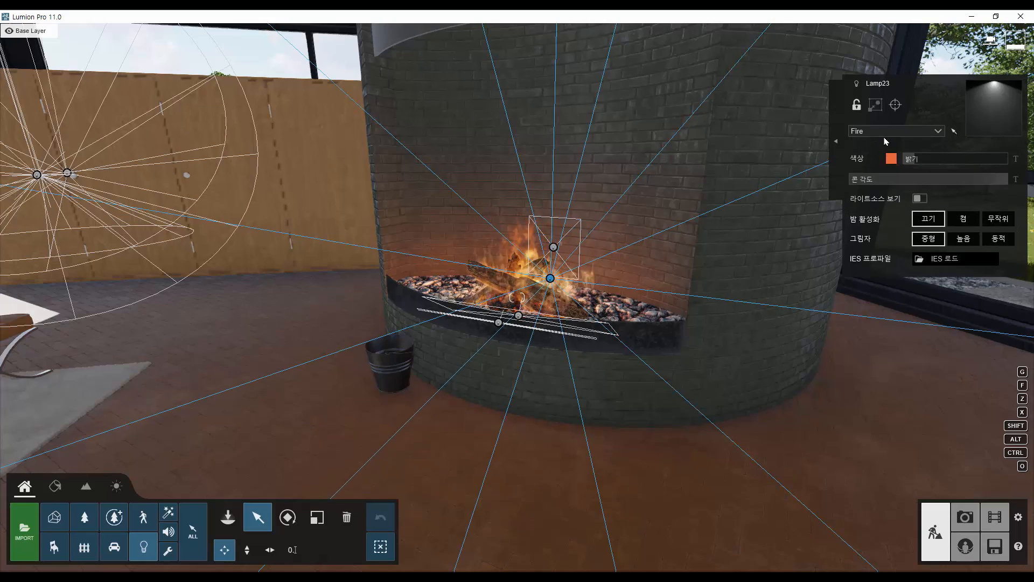
left_click(923, 131)
left_click(889, 189)
Step: Move the area light and the line light at the fireplace's front edge to Layer 8
left_click(519, 315)
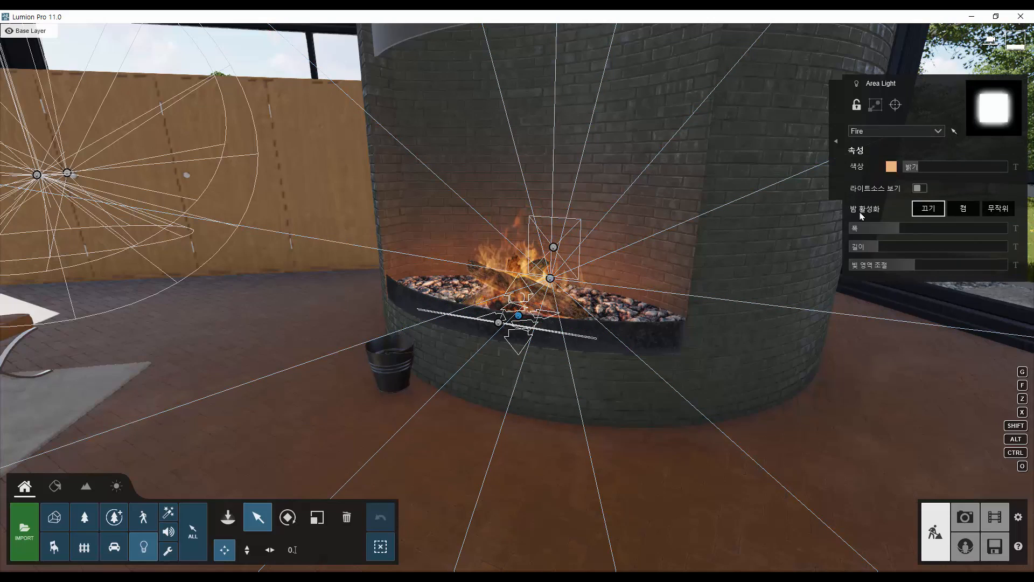
left_click(923, 130)
left_click(868, 189)
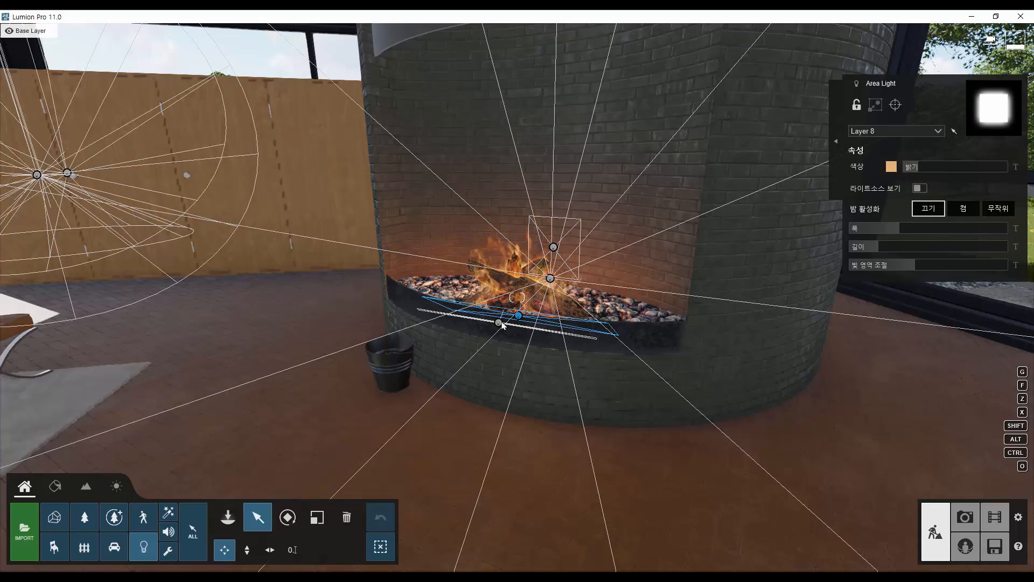
left_click(498, 322)
left_click(923, 131)
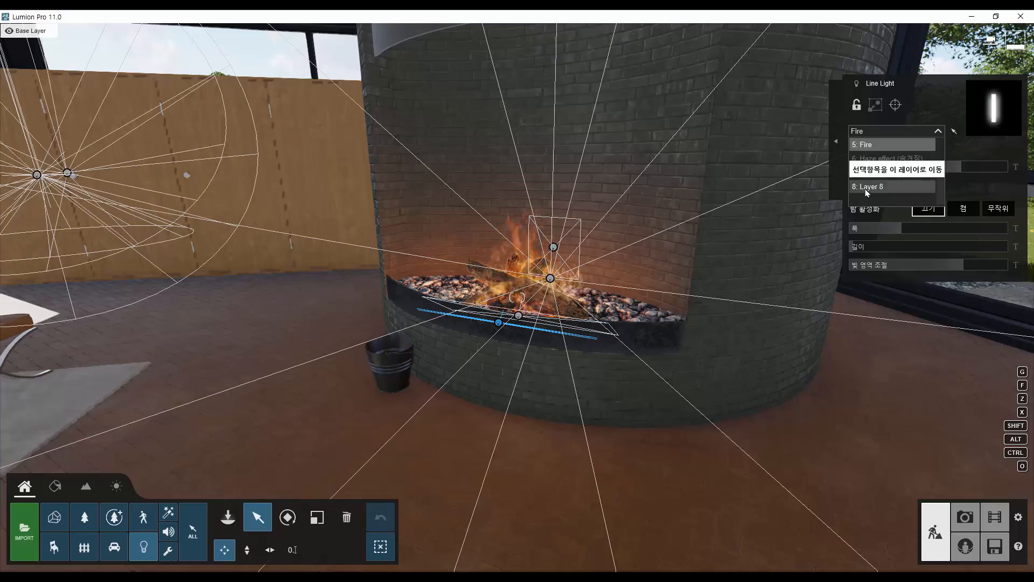
left_click(862, 186)
right_click_drag(792, 400, 764, 439)
key("a")
key("a")
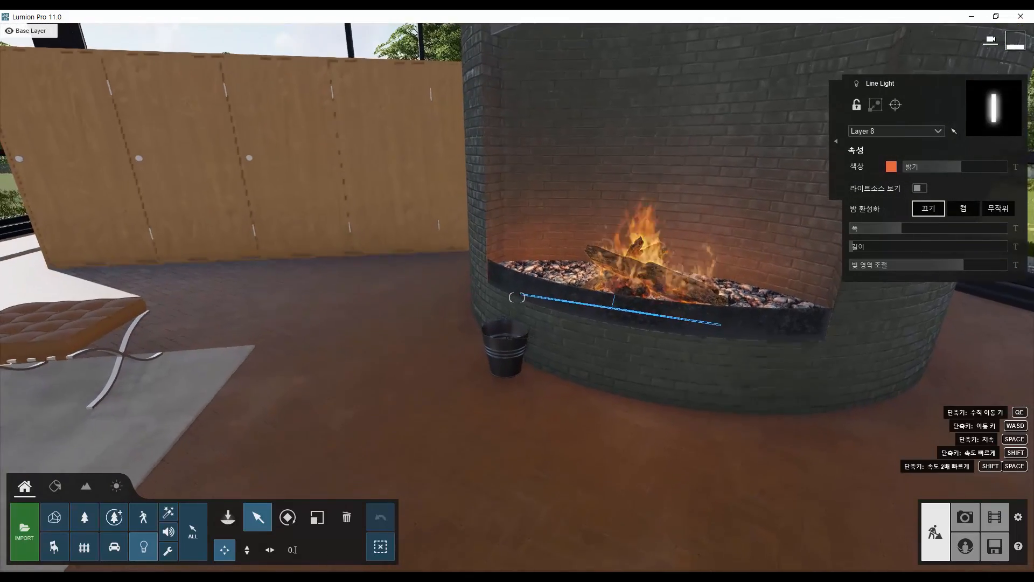
Step: Compare the photo "7 - Int Night Fireplace" with Layer 8 shown and hidden through its Layer effect
left_click(966, 518)
left_click(592, 507)
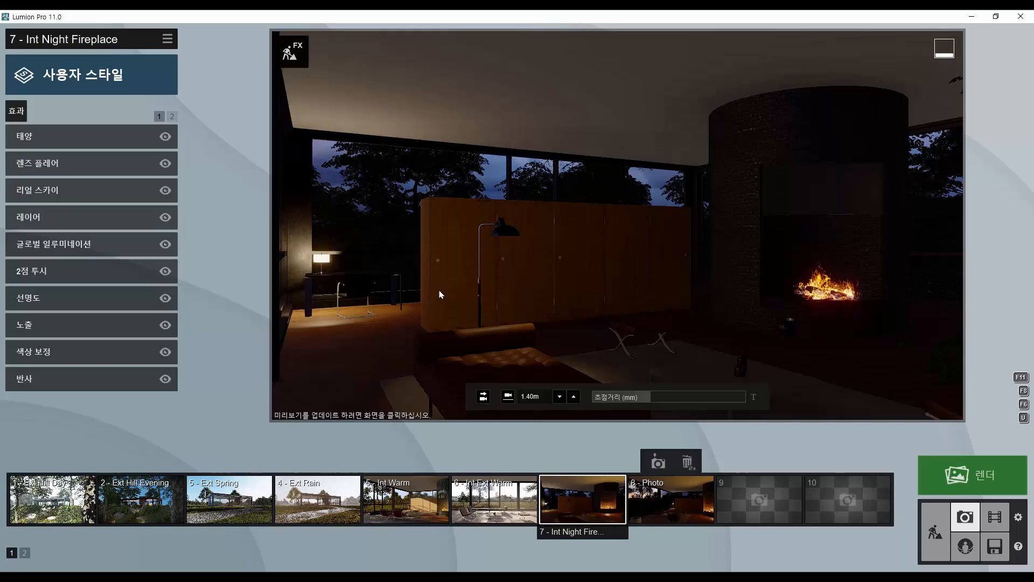
left_click(81, 216)
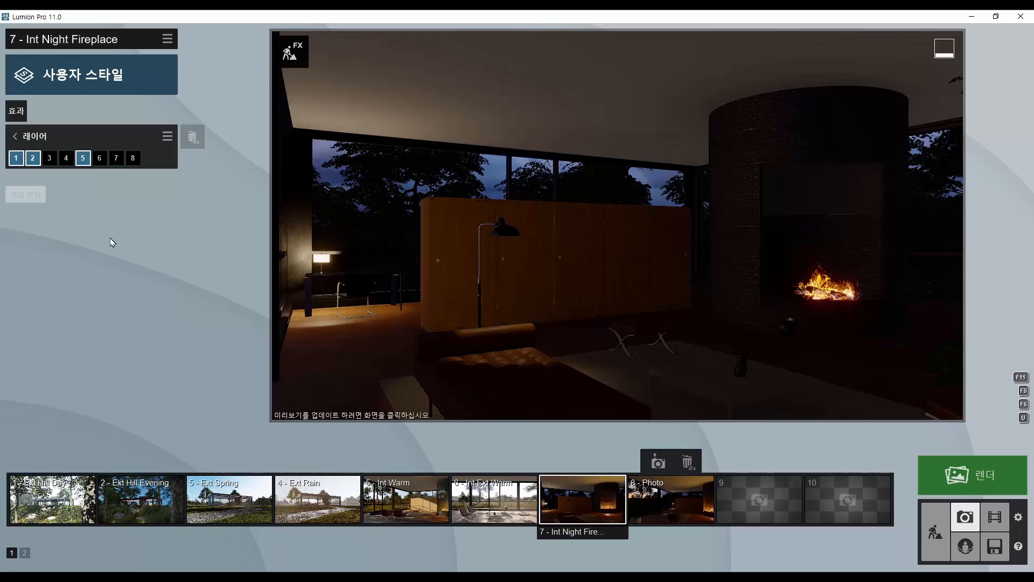
left_click(133, 158)
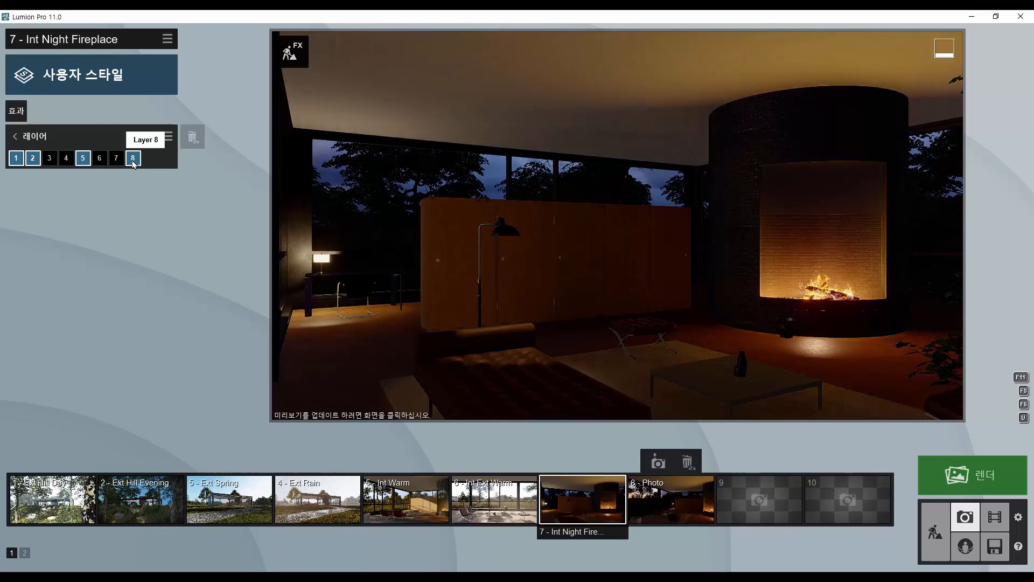
left_click(133, 158)
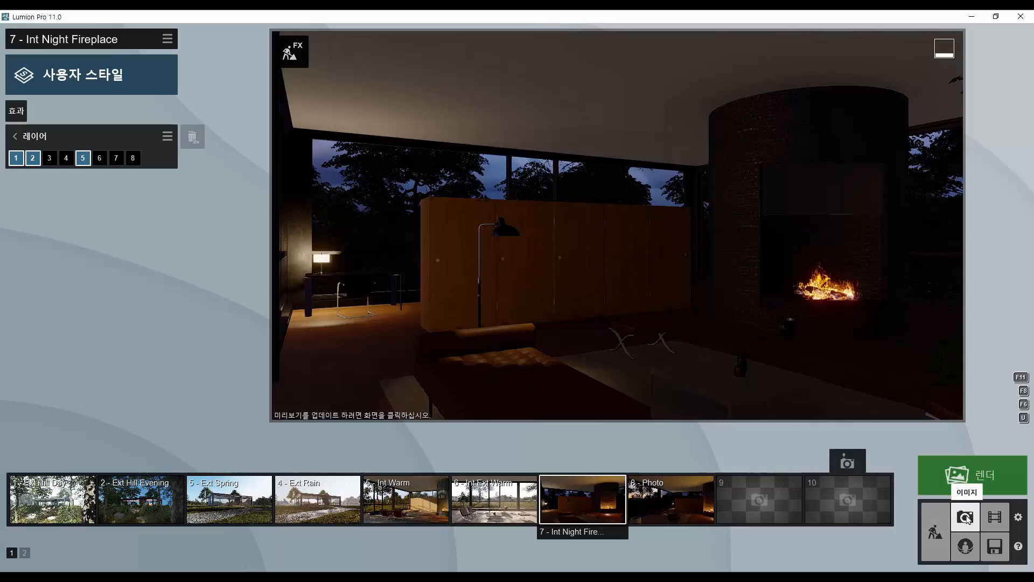
Step: Record a new movie clip in slot 4 with two identical keyframes looking out past the house's dark window column
left_click(995, 517)
left_click(380, 521)
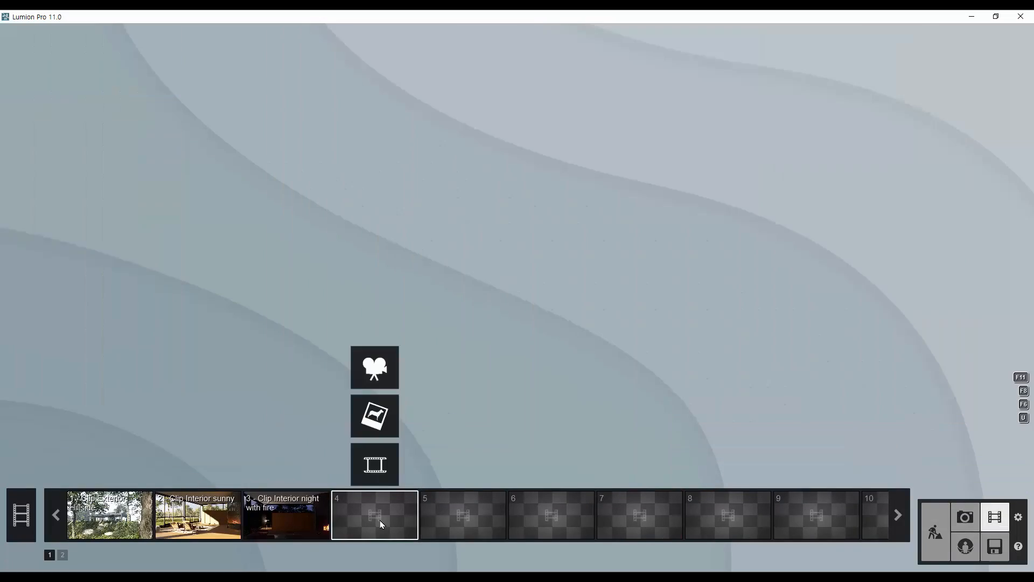
left_click(394, 383)
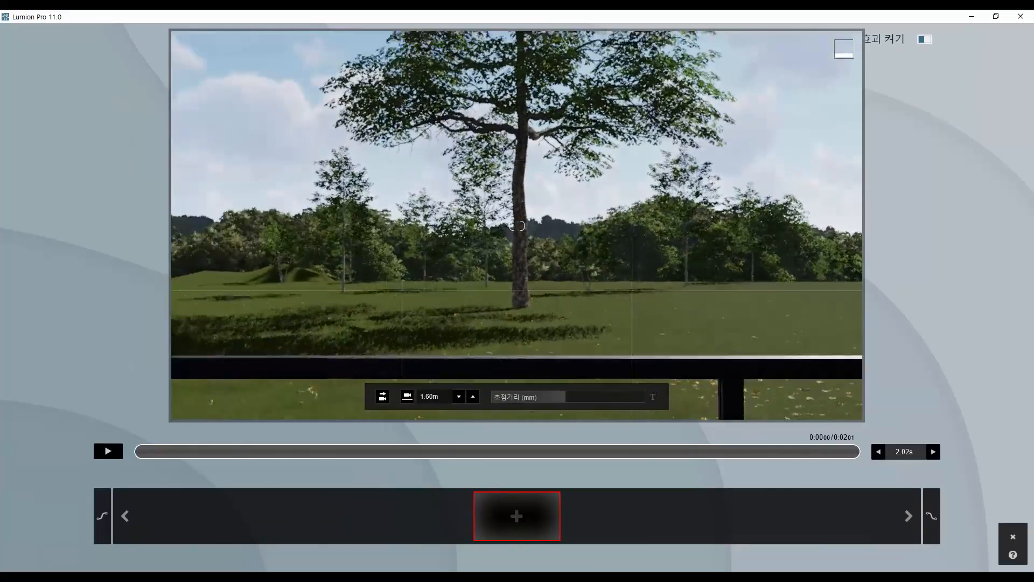
right_click_drag(829, 350, 615, 314)
key("d")
key("a")
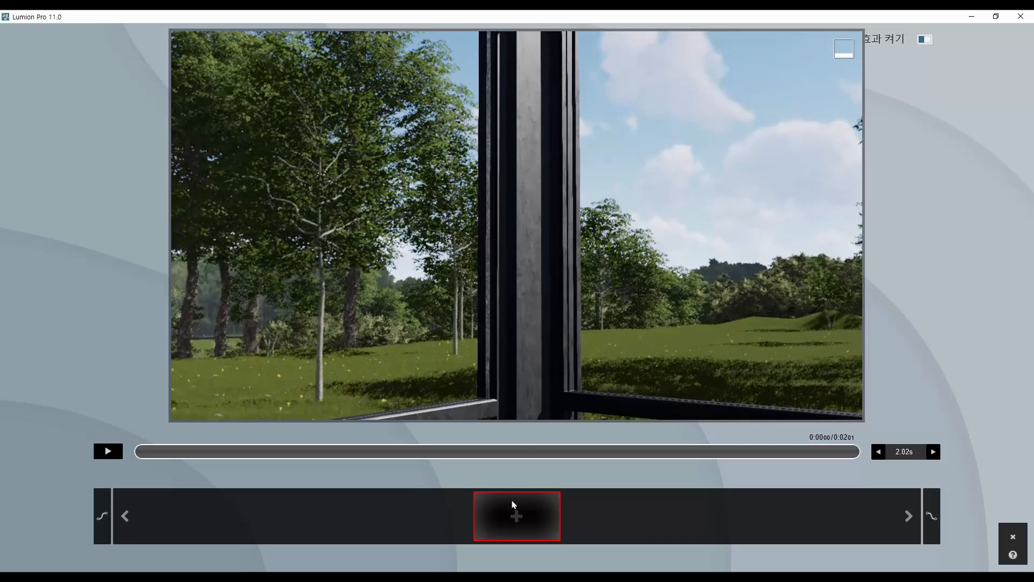
left_click(516, 516)
left_click(550, 539)
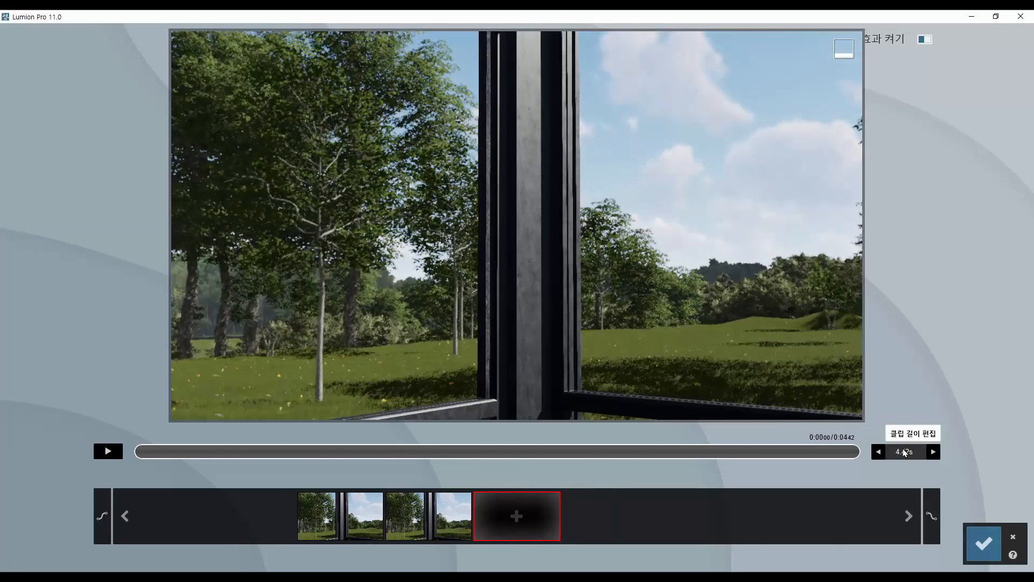
Step: Set the clip's length to 10 seconds and save the recorded clip
left_click(905, 452)
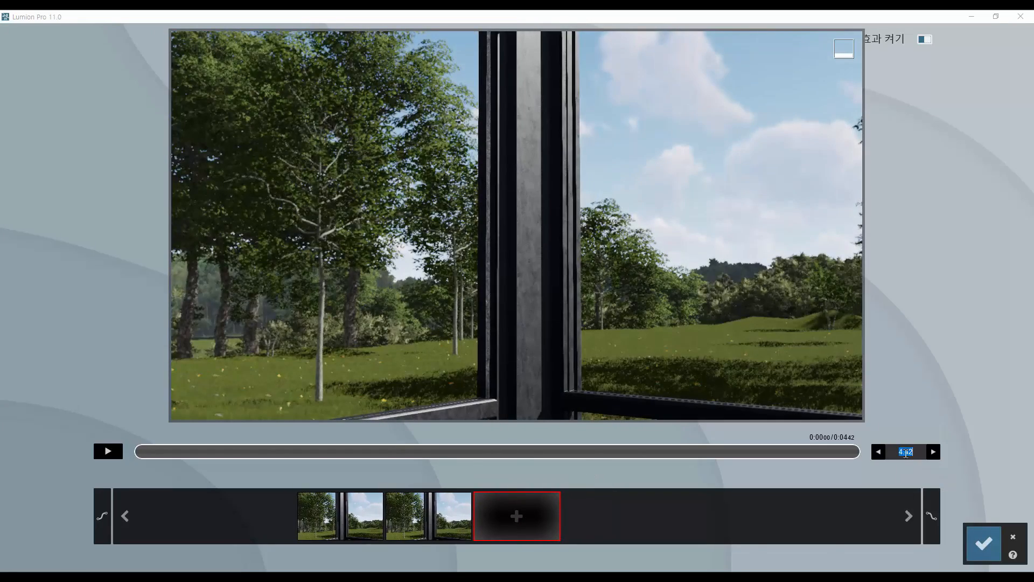
type("100")
key("Return")
left_click(984, 543)
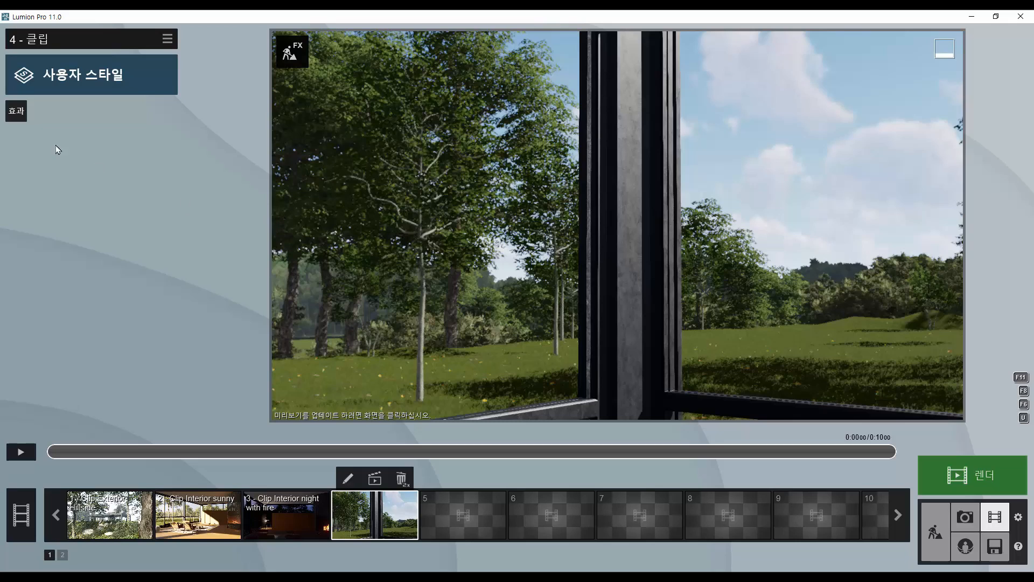
Step: Apply the 흐림 (overcast) style to clip 4, add the 비/눈 (rain/snow) effect, and play the clip
left_click(104, 88)
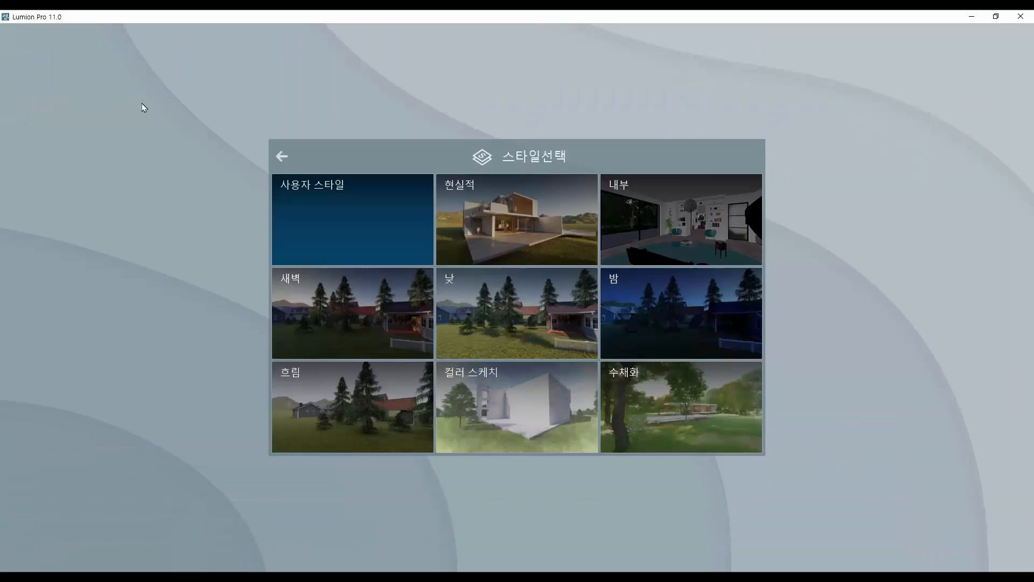
left_click(330, 397)
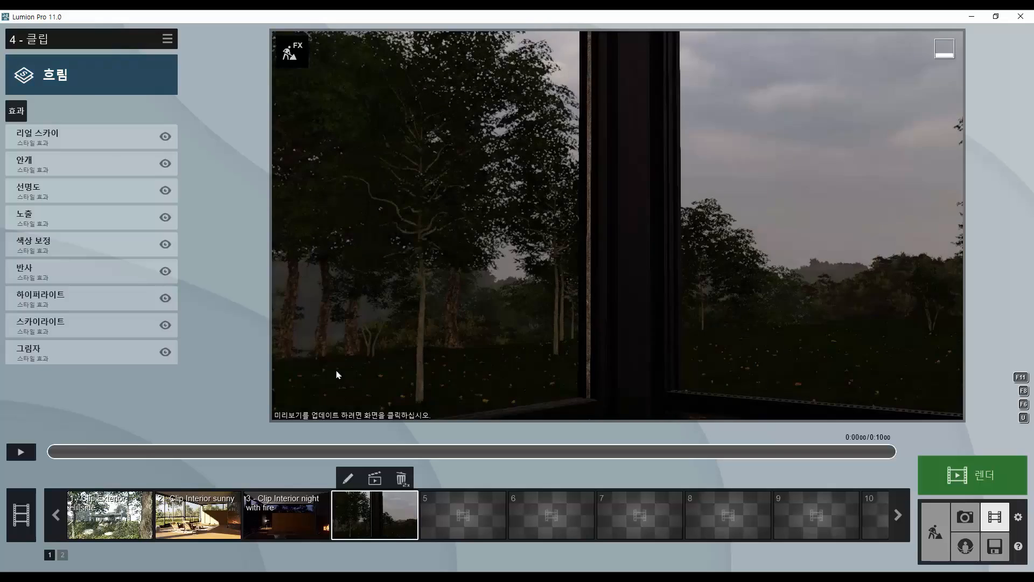
left_click(17, 111)
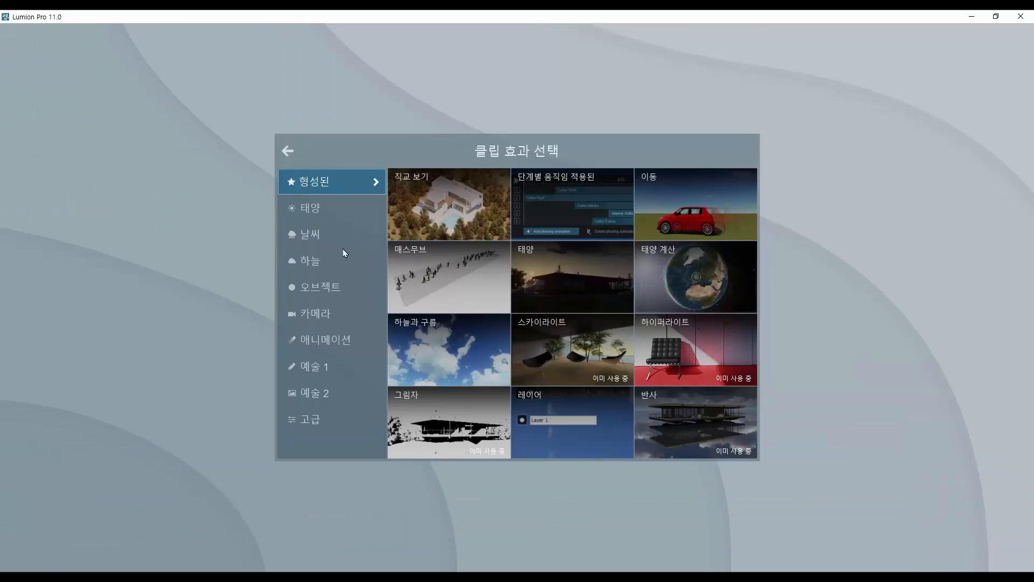
left_click(332, 234)
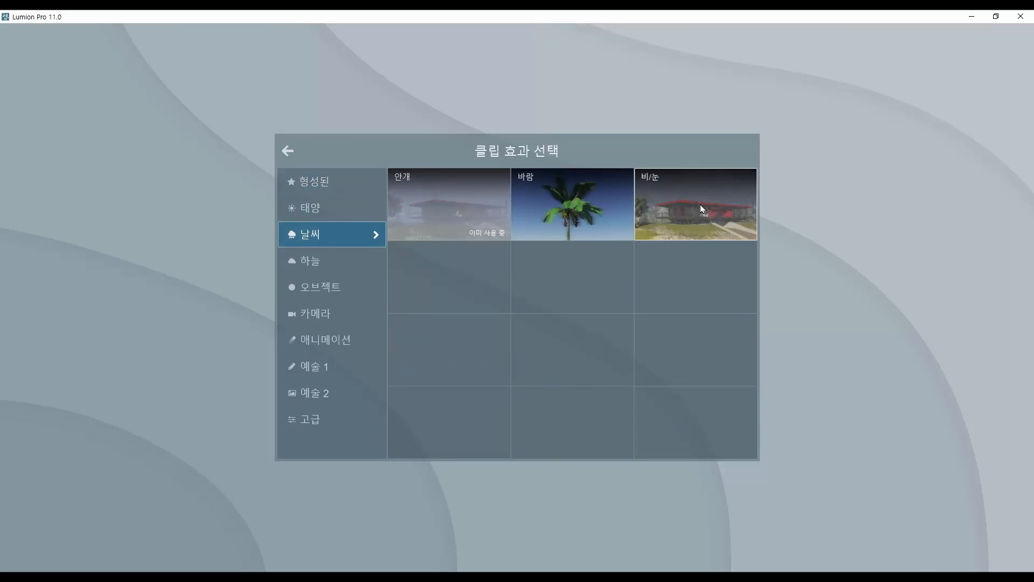
left_click(695, 204)
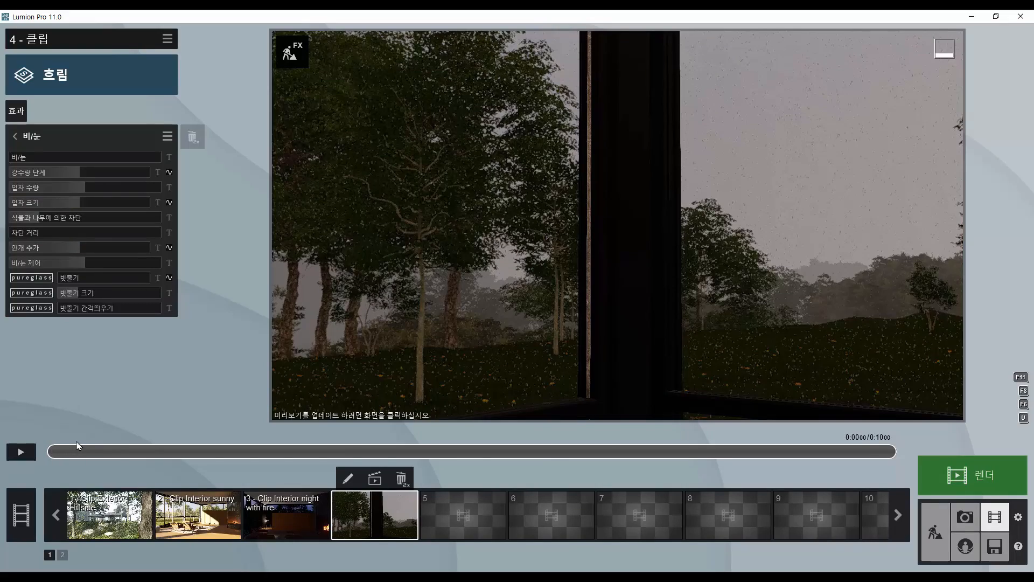
left_click(24, 453)
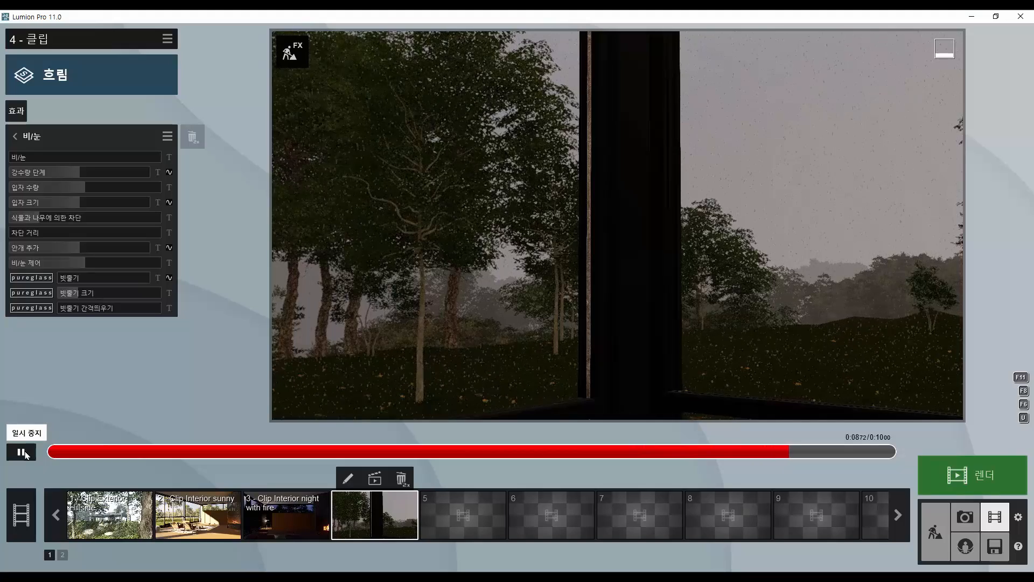
left_click(21, 452)
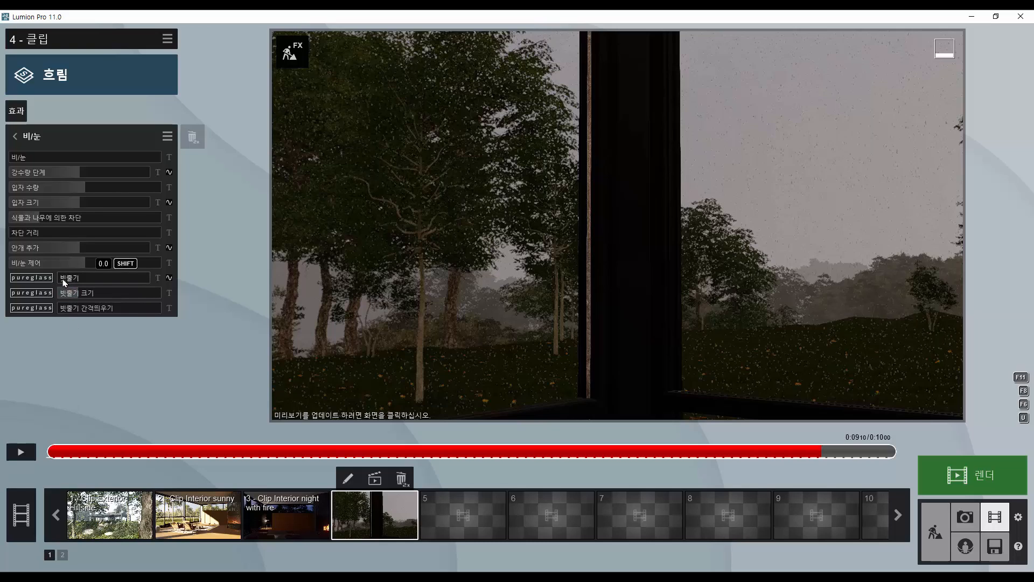
Step: Increase the pureglass rain streak amount, streak size and streak offset in the rain/snow effect, and play the clip
mouse_move(63, 283)
left_mouse_down()
mouse_move(175, 285)
mouse_move(61, 283)
mouse_move(163, 302)
mouse_move(92, 300)
mouse_move(140, 295)
mouse_move(115, 285)
mouse_move(126, 310)
mouse_move(205, 315)
mouse_move(114, 317)
left_mouse_up()
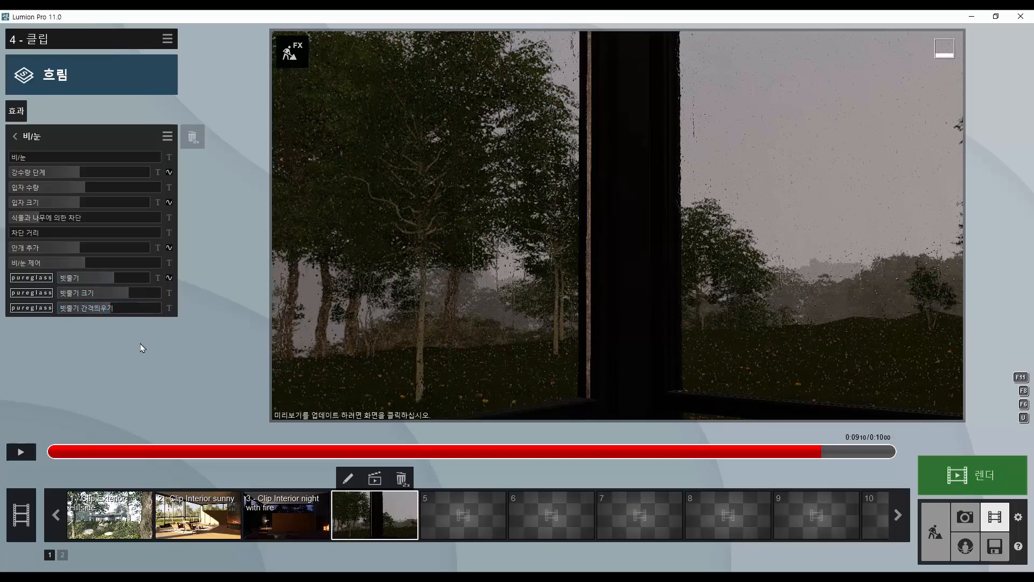
left_click(21, 453)
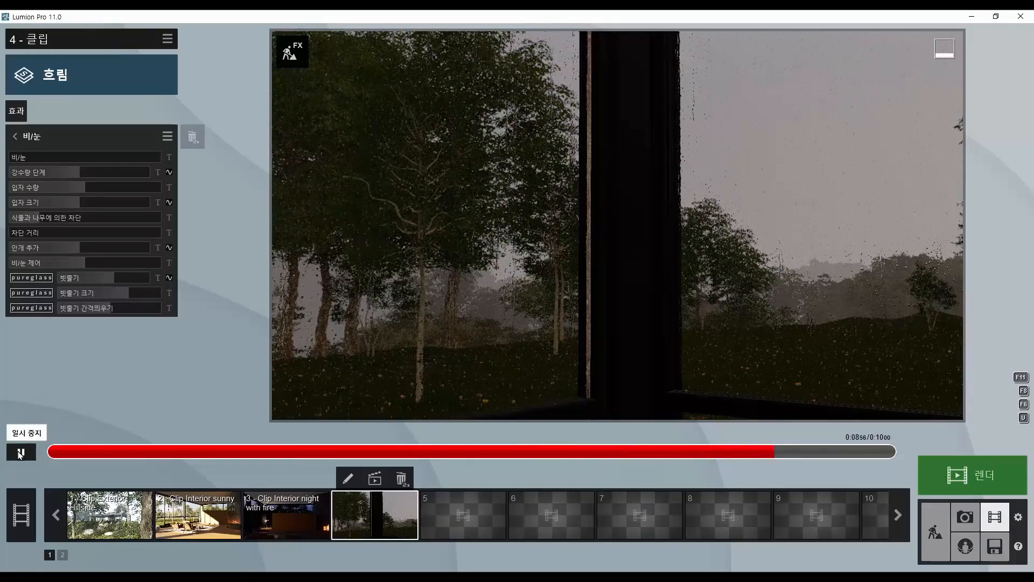
left_click(20, 453)
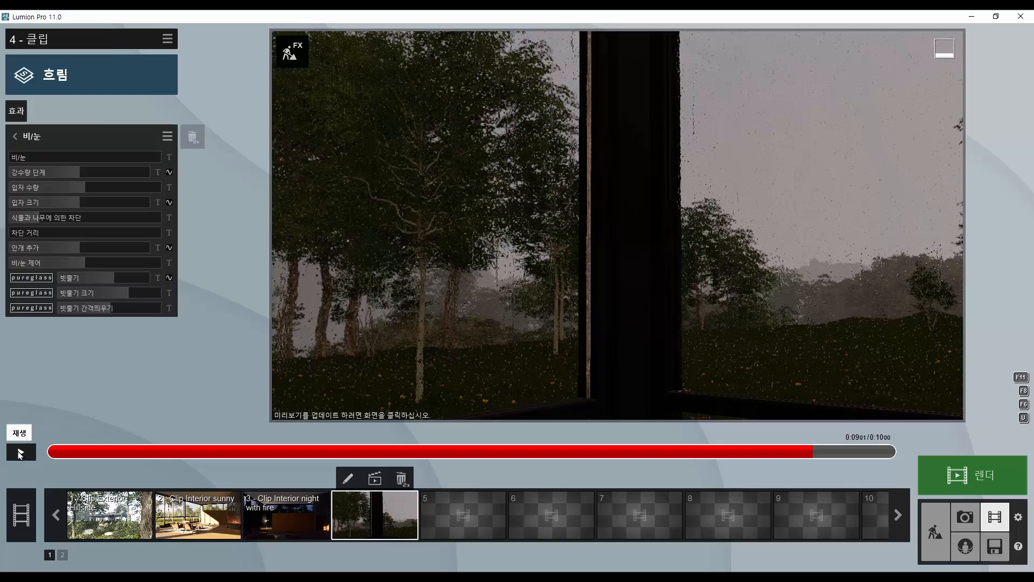
Step: Recall the camera of the photo "5 - Int Warm" and show the interior lights layer in Build mode
left_click(964, 518)
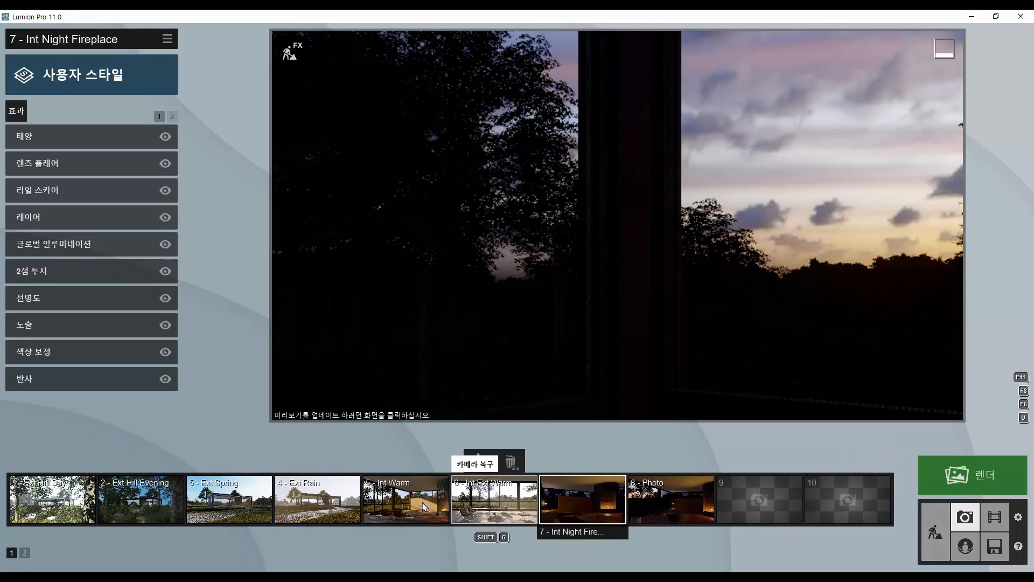
left_click(410, 505)
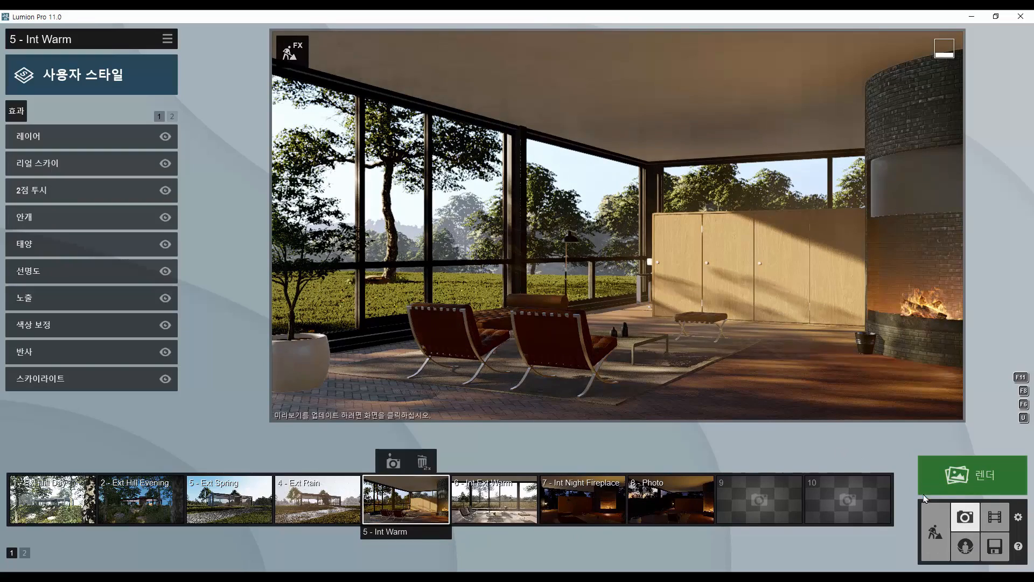
left_click(932, 530)
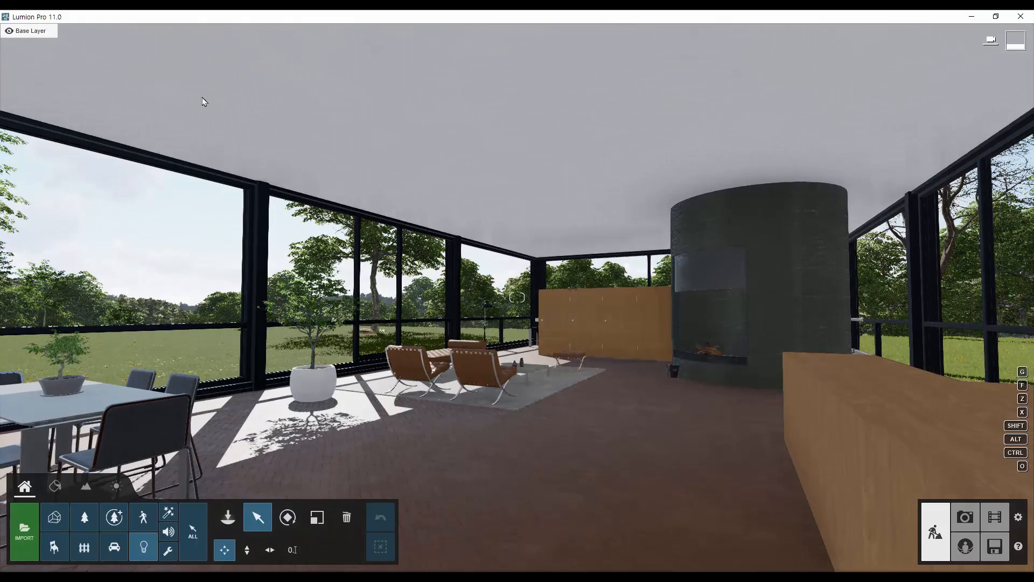
left_click(148, 34)
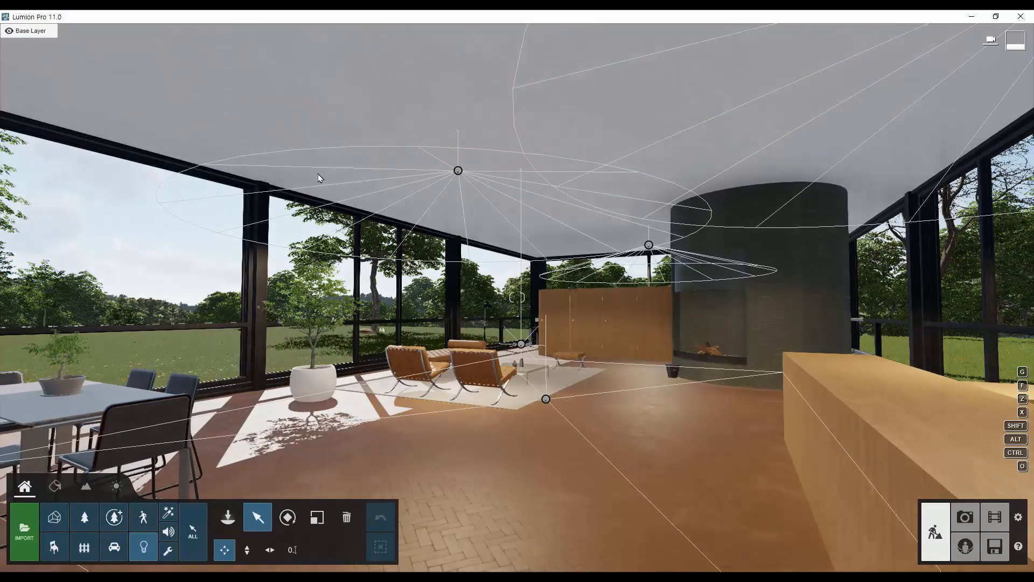
Step: Load the IES profile "GSL-021 가로등 150W.ies" onto the ceiling spotlight above the seating area
left_click(458, 171)
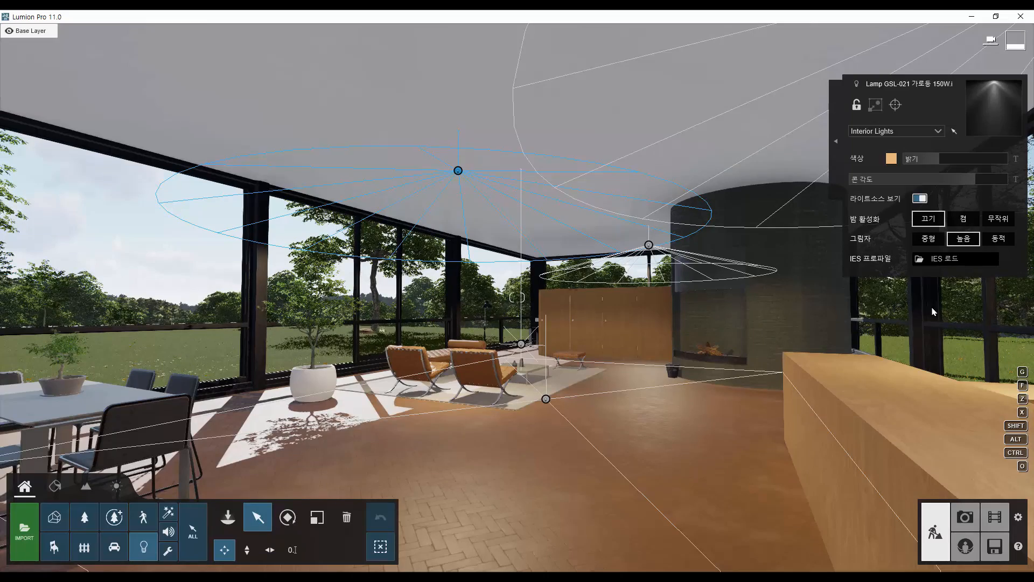
left_click(952, 261)
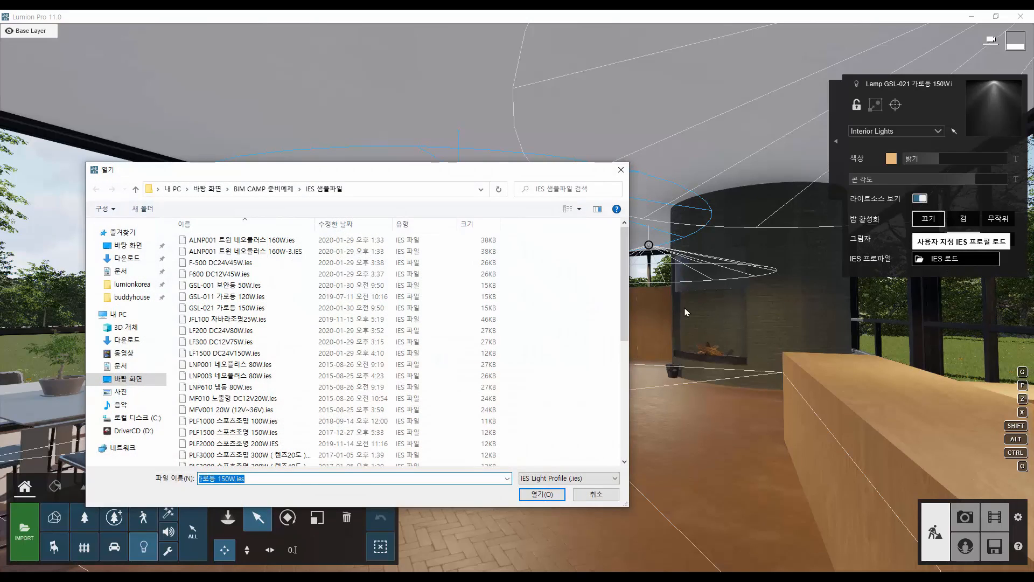
left_click(328, 307)
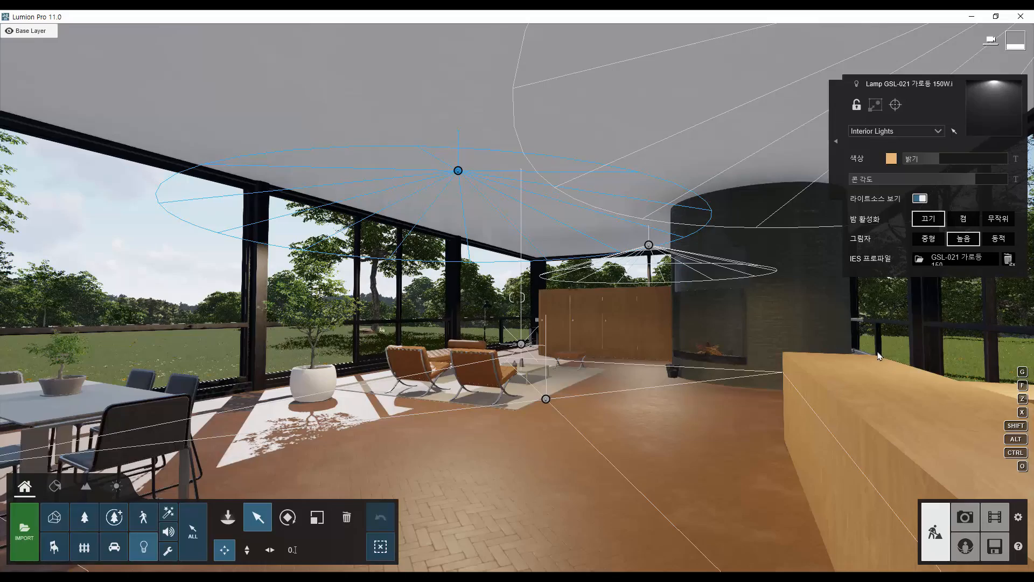
Step: Open the photo in slot 8 and turn on layer 3 in its Layer effect
left_click(965, 518)
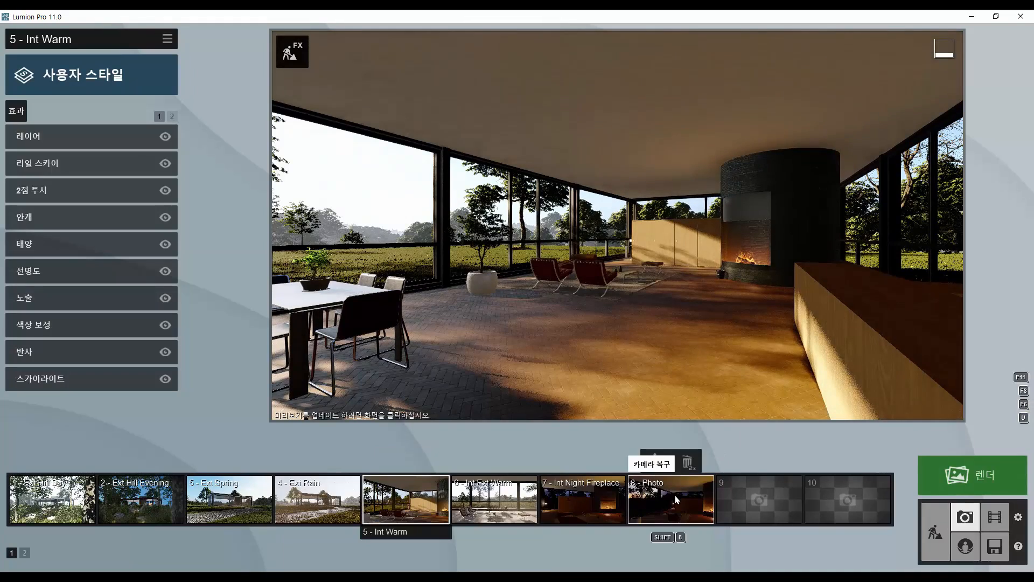
left_click(678, 500)
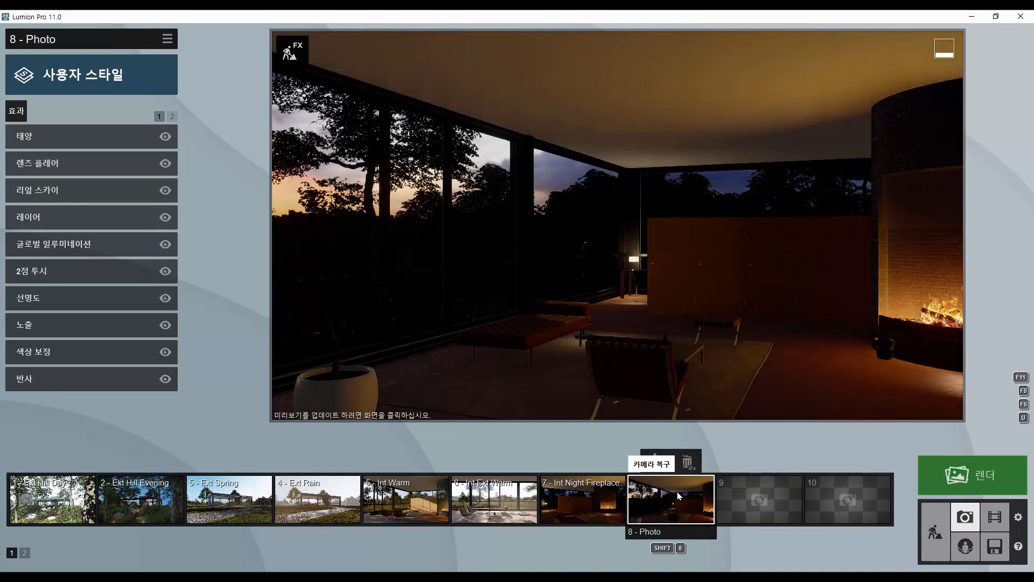
left_click(83, 221)
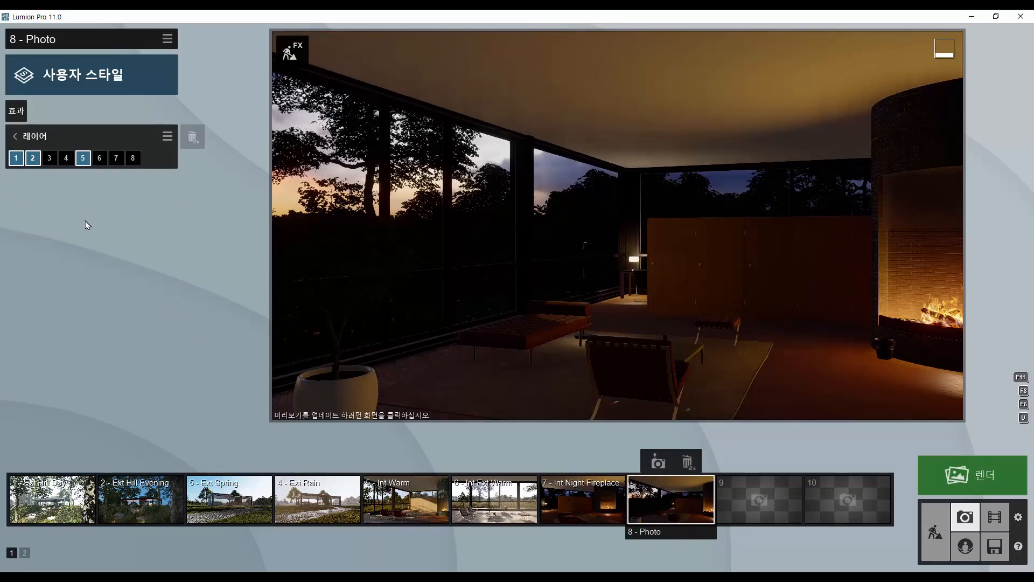
left_click(49, 158)
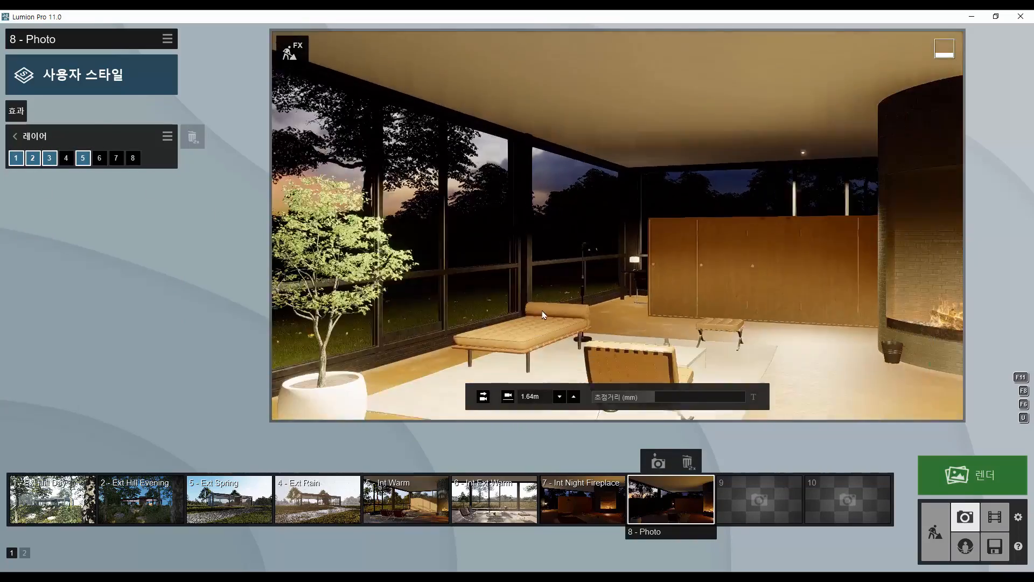
Step: Examine the lit interior from outside the glass wall and the light falling on the adjacent lawn
right_click_drag(543, 315, 582, 331)
key("s")
key("a")
right_click_drag(540, 298, 665, 275)
key("a")
key("s")
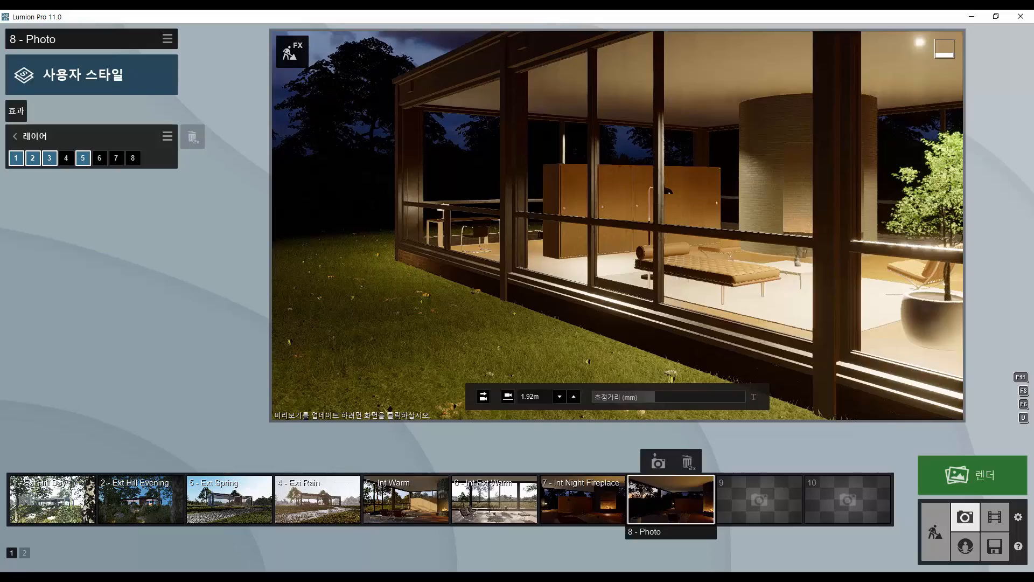
right_click_drag(665, 225, 723, 204)
key("w")
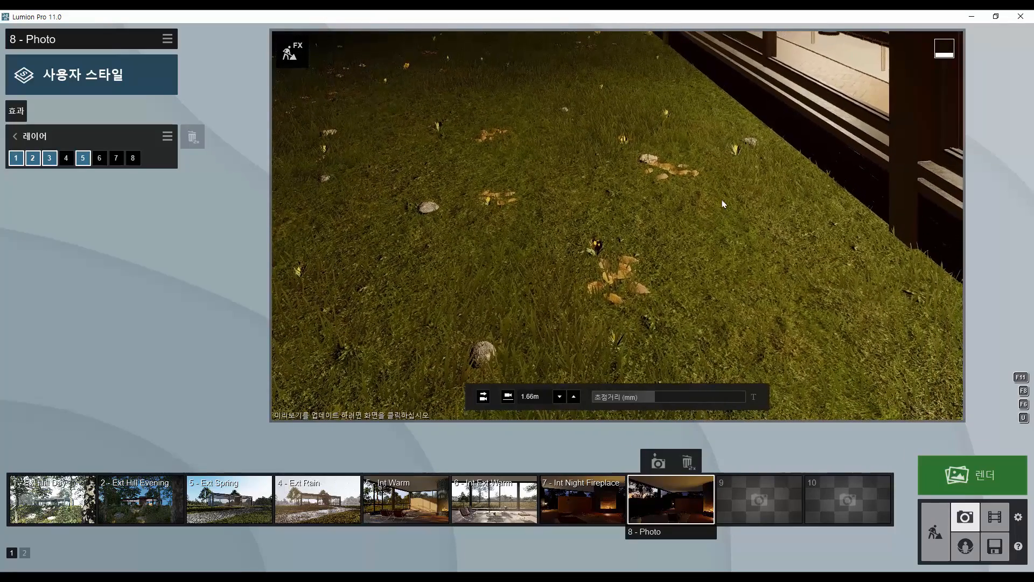
Step: Compare the lawn beside the house with 세부 묘사 그림자 (fine detail shadows) off and on in the Shadow effect
left_click(15, 136)
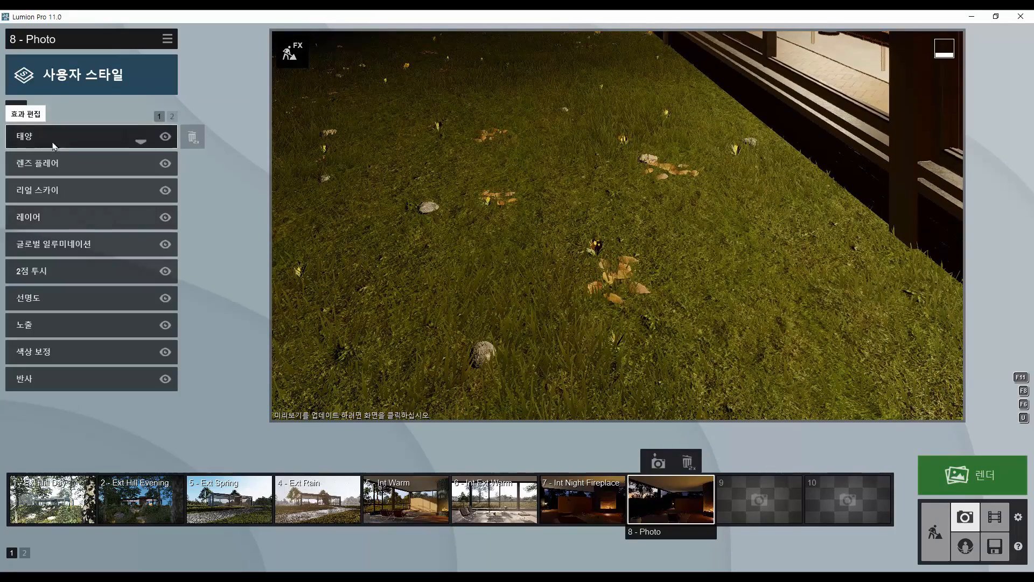
left_click(172, 117)
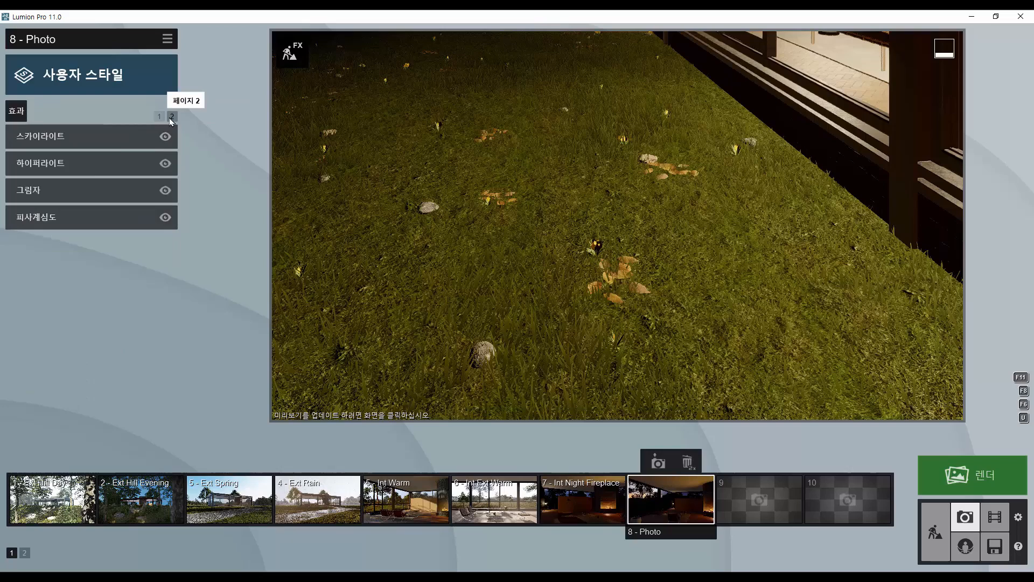
left_click(78, 192)
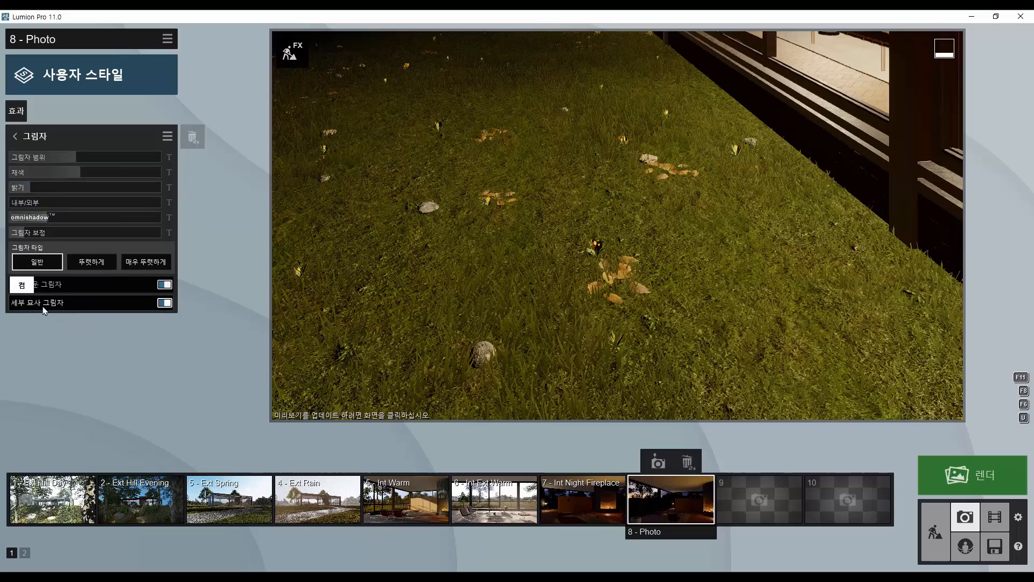
left_click(168, 307)
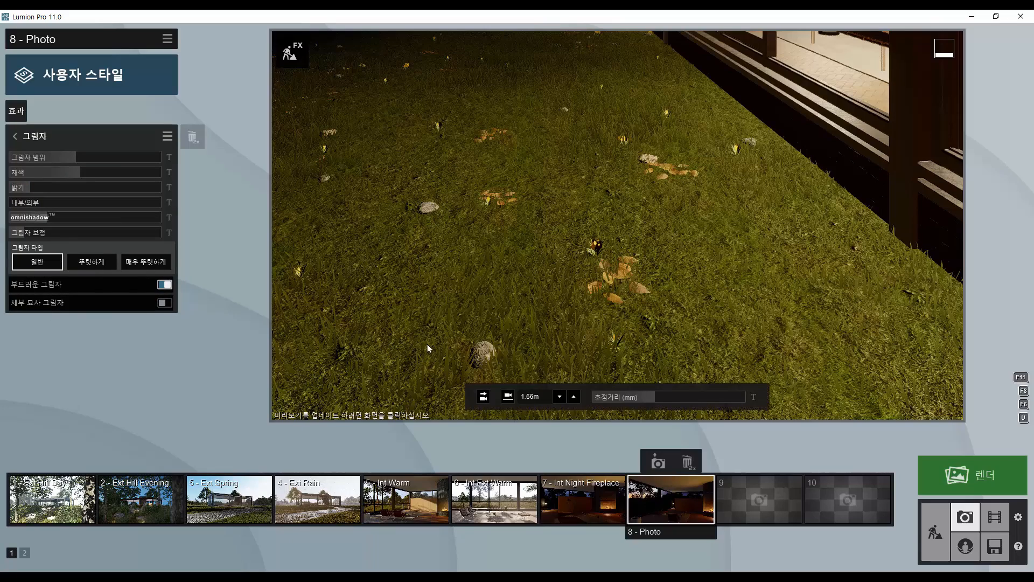
right_click_drag(572, 319, 588, 282)
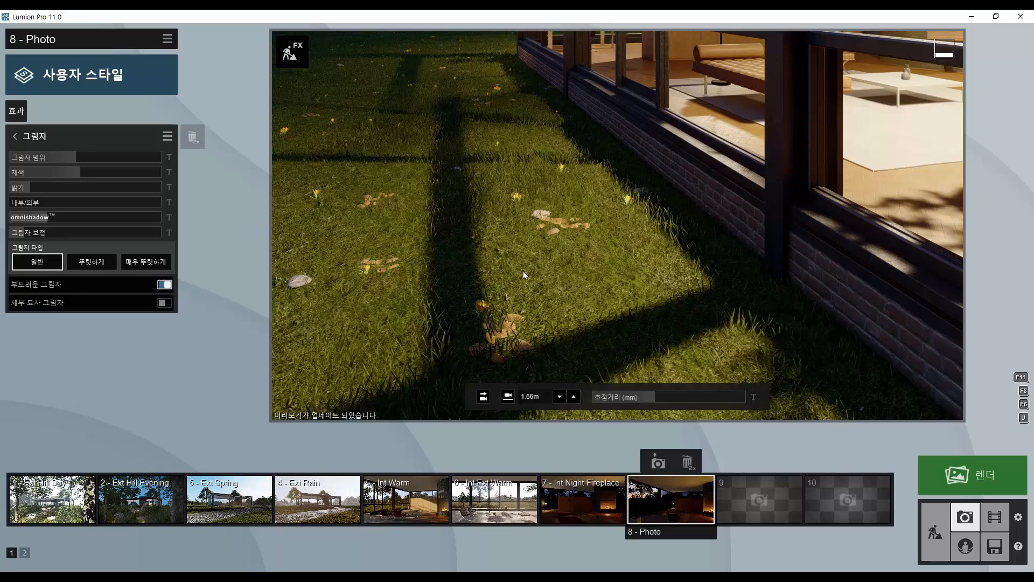
left_click(163, 304)
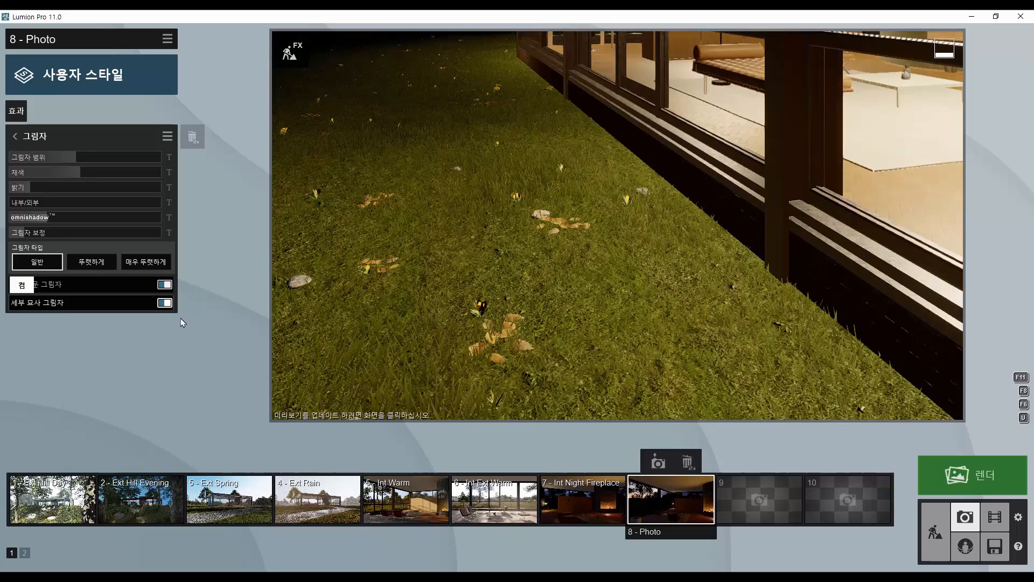
left_click(583, 277)
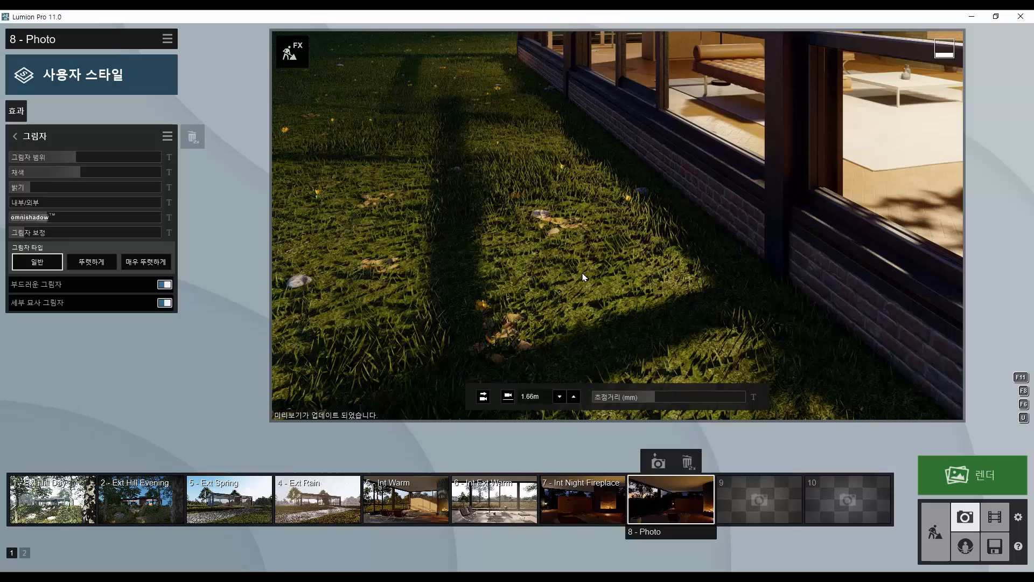
Step: Recall the "5 - Int Warm" camera and place white omni lights on the brick floor in front of the seating area in Build mode
key("d")
right_click_drag(640, 240, 688, 254)
key("d")
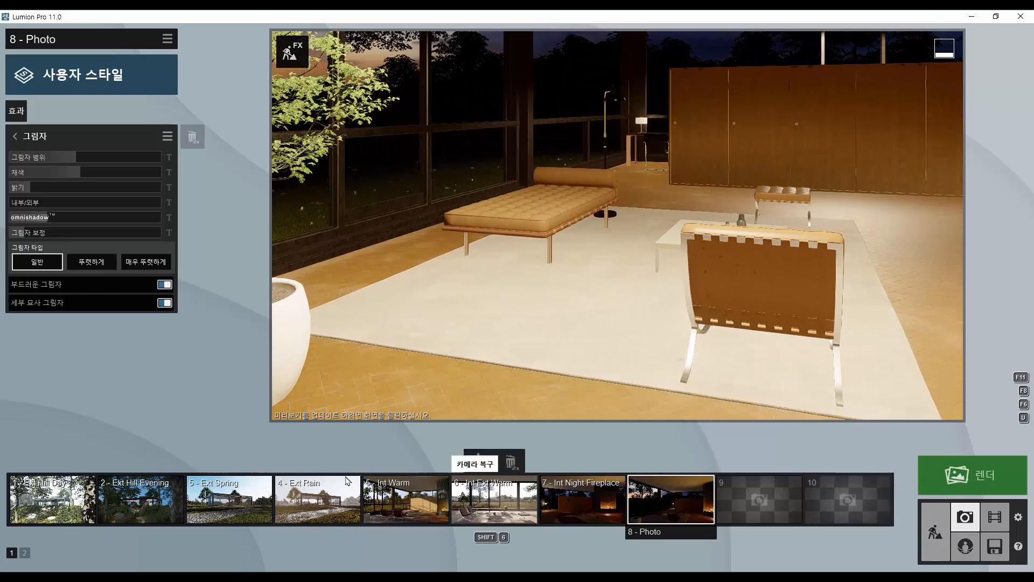
left_click(392, 505)
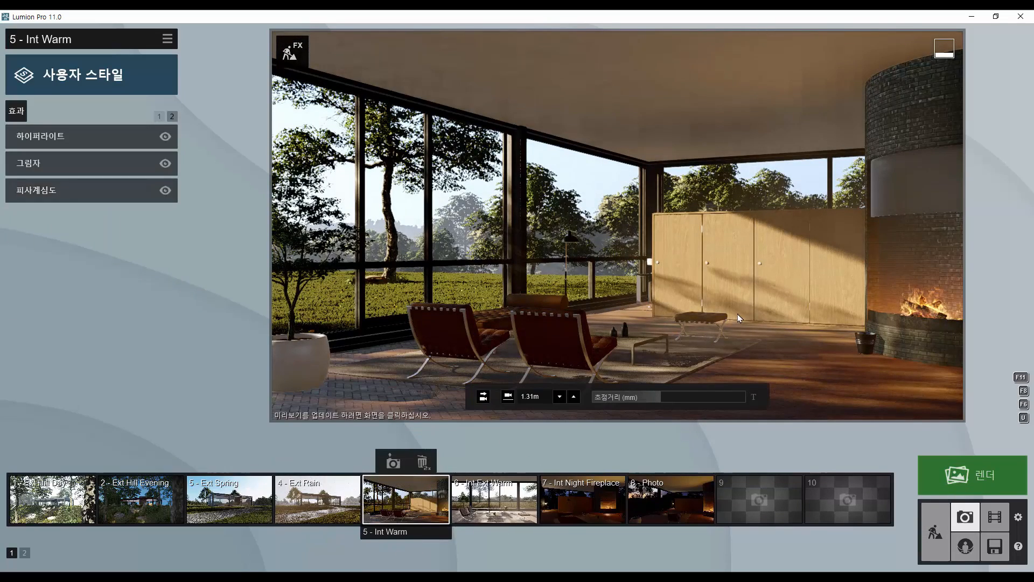
right_click_drag(758, 353, 830, 412)
left_click(939, 530)
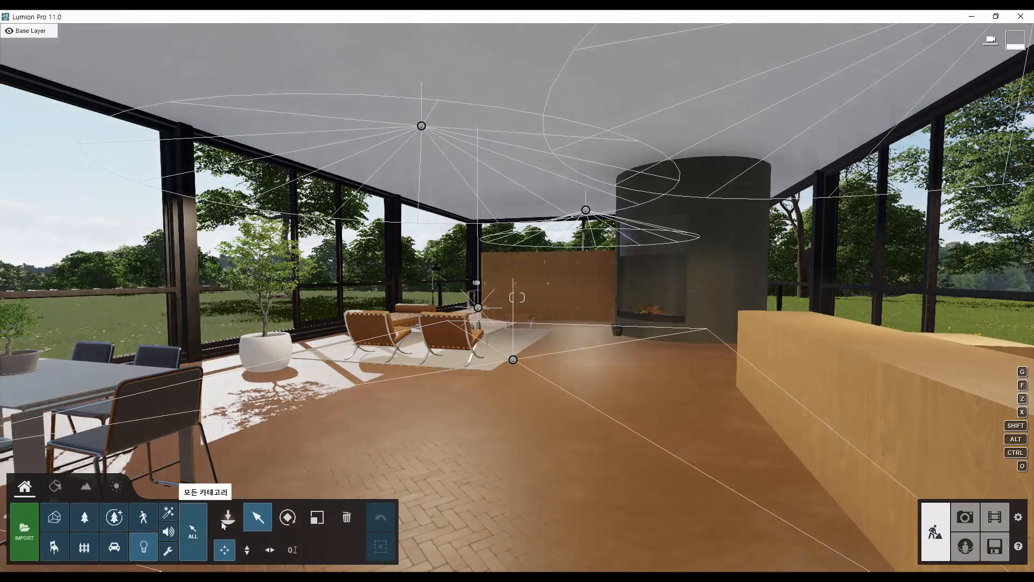
left_click(228, 517)
left_click(113, 228)
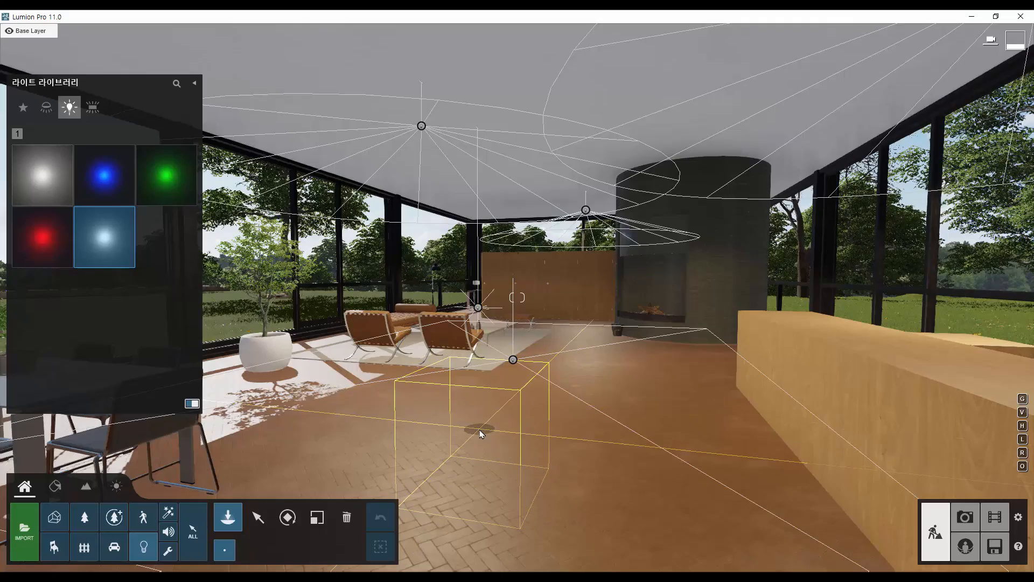
left_click(479, 430)
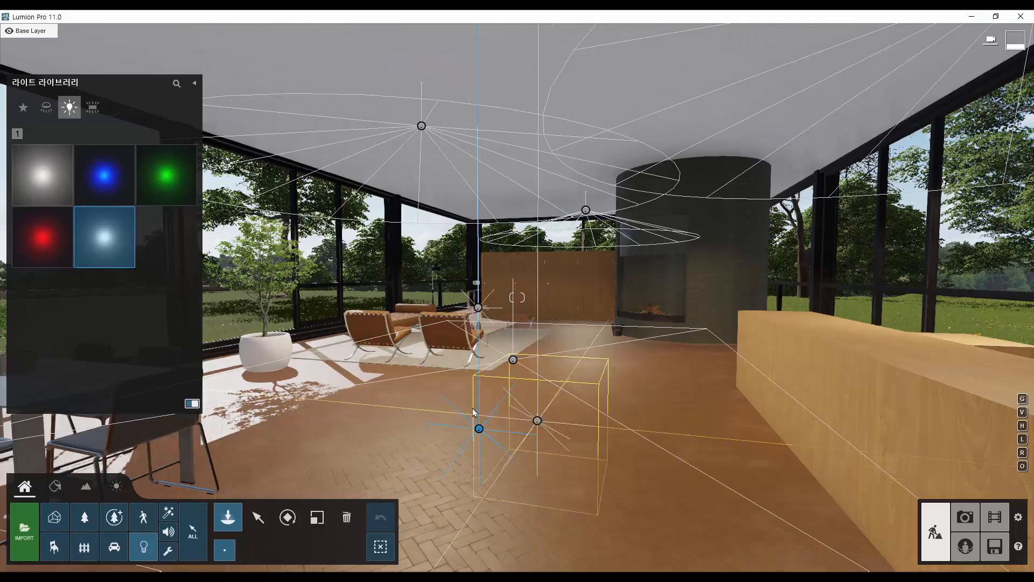
Step: Set the omni light on the brick floor to a bright red from the RAL 빨강 (red) palette
key("Escape")
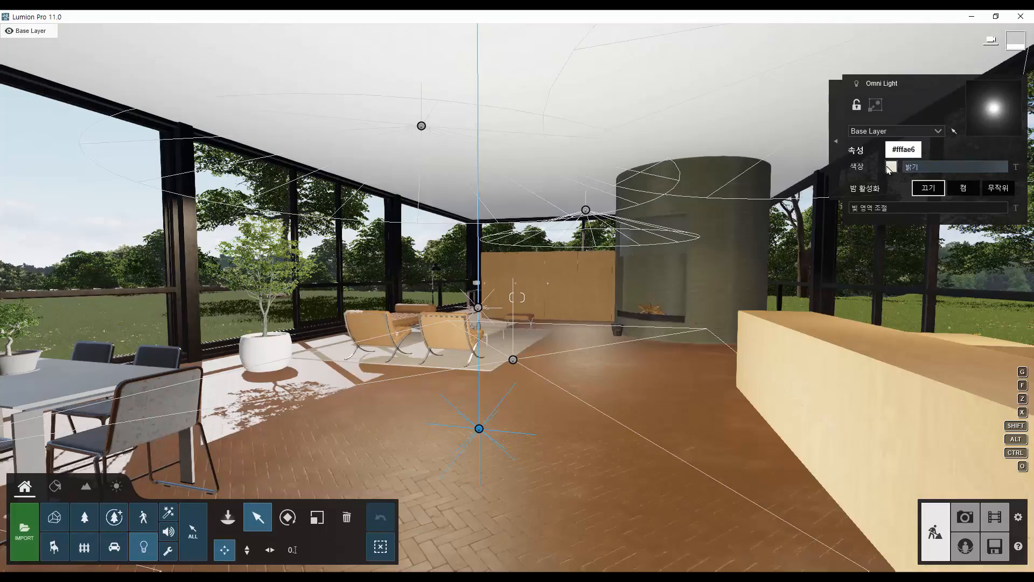
left_click(894, 167)
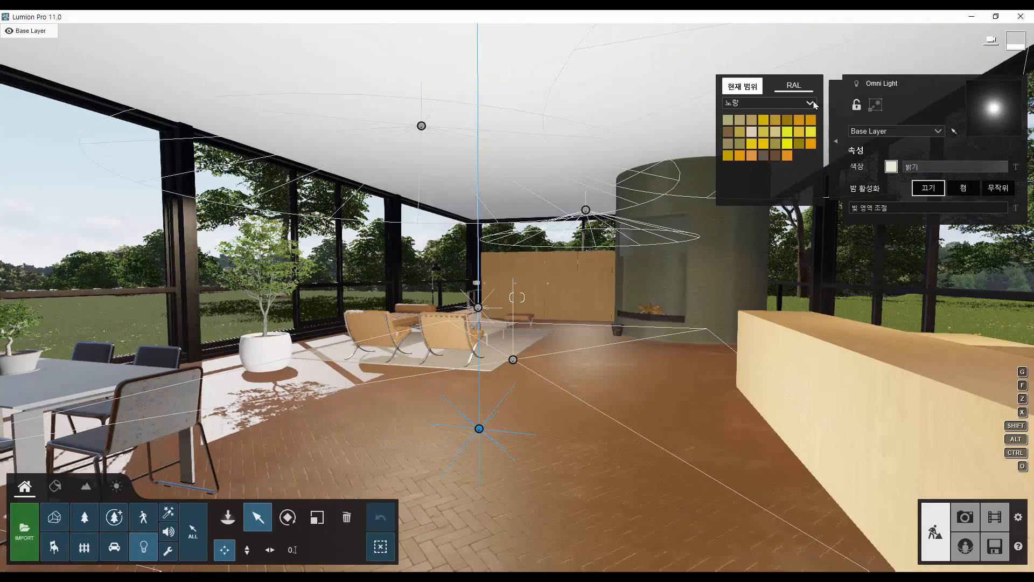
left_click(770, 103)
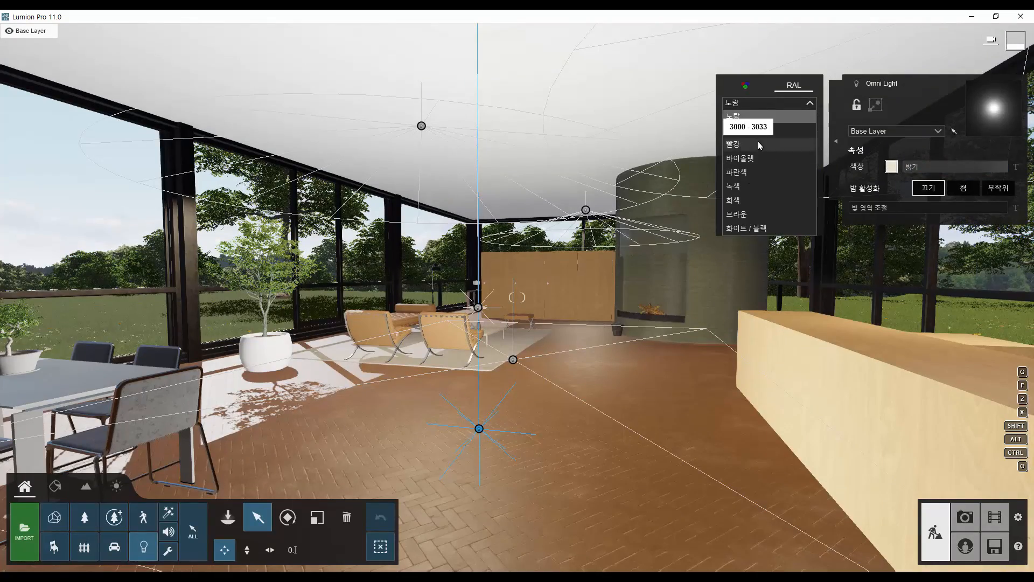
left_click(771, 144)
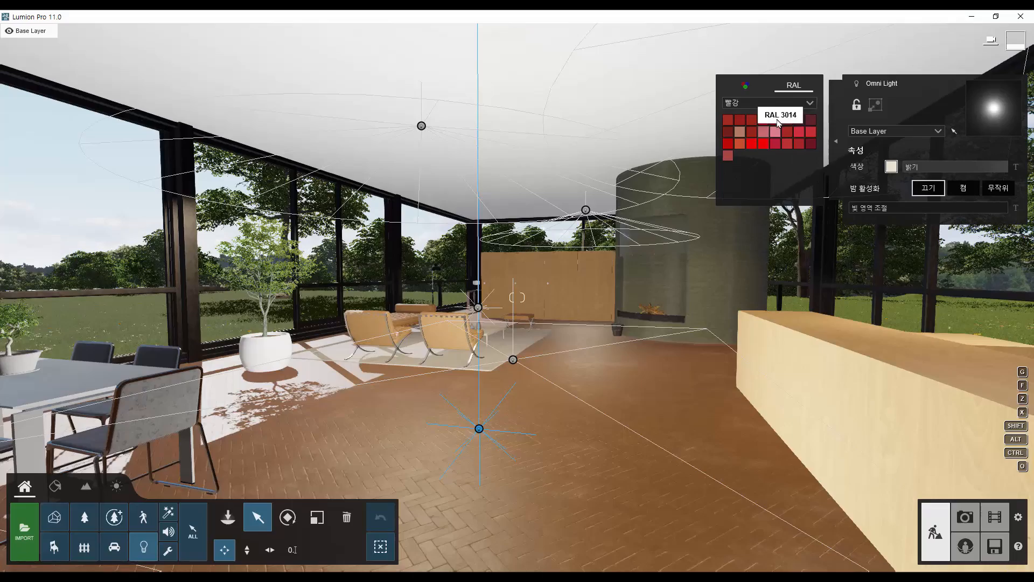
left_click(765, 144)
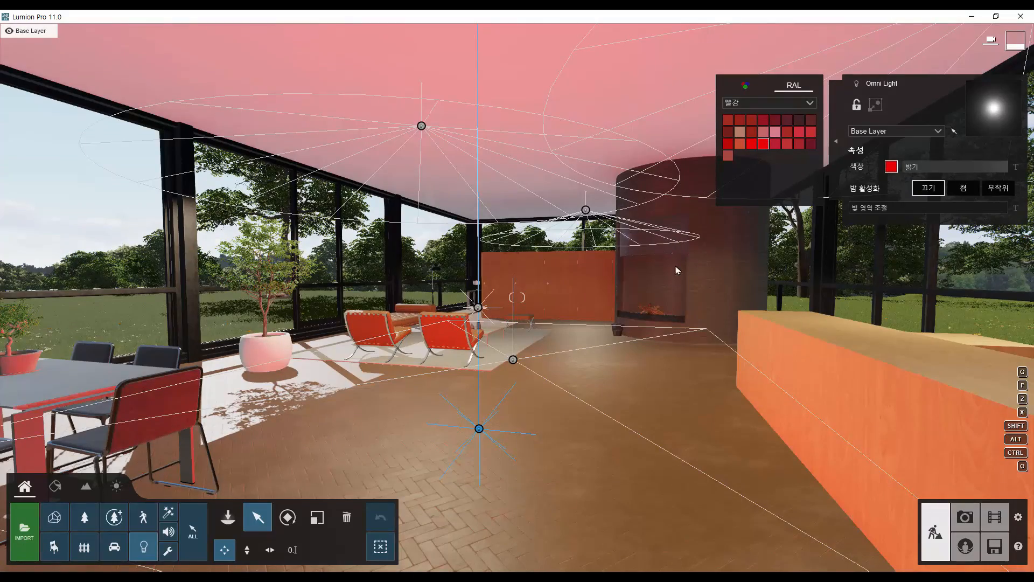
Step: Set the omni light's 밤 활성화 (night activation) to 켬 (on) and lower the sun below the horizon
left_click(963, 193)
right_click_drag(701, 301, 711, 277)
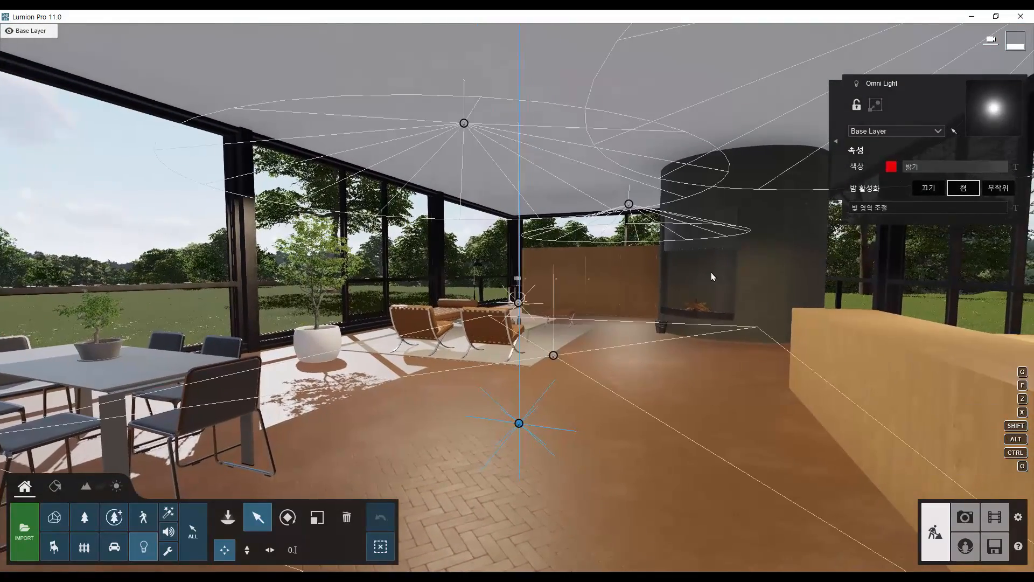
left_click(117, 486)
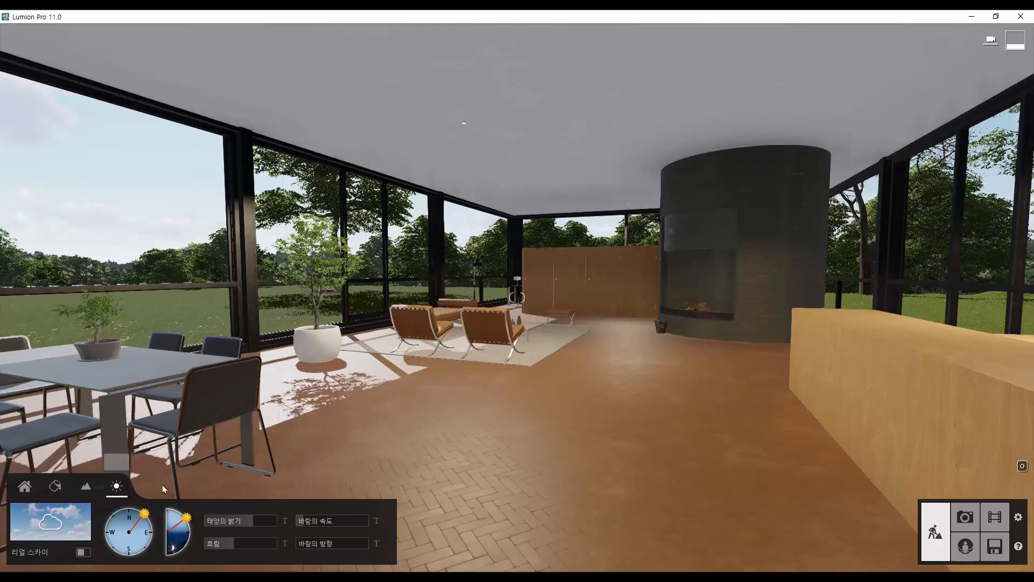
mouse_move(186, 526)
left_mouse_down()
mouse_move(179, 551)
mouse_move(198, 514)
mouse_move(179, 552)
mouse_move(190, 514)
mouse_move(188, 541)
left_mouse_up()
Step: Switch to 360 panorama mode and review which effects in 예술 1 and 예술 2 (Artistic) can be used there
left_click(965, 518)
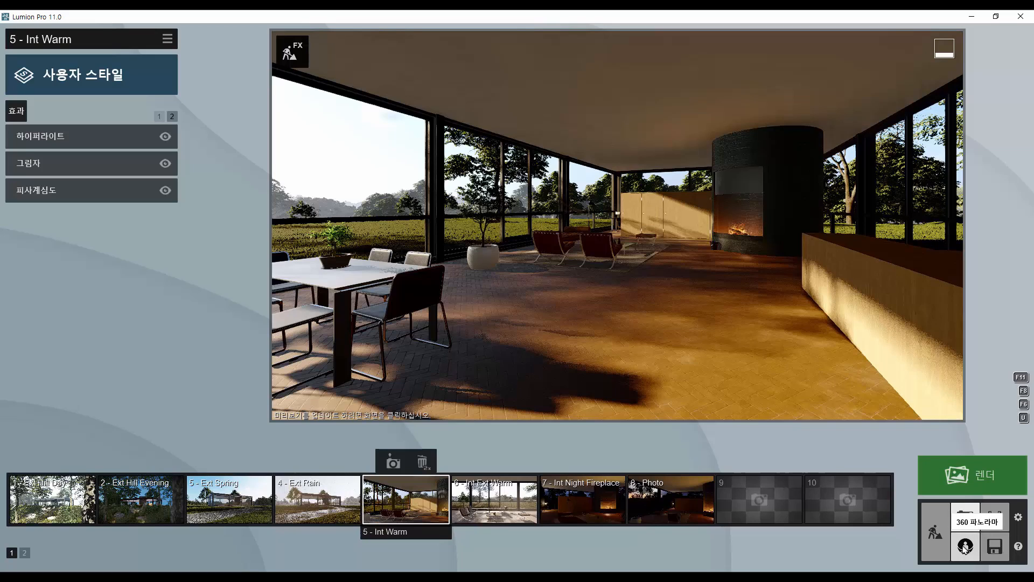
left_click(965, 547)
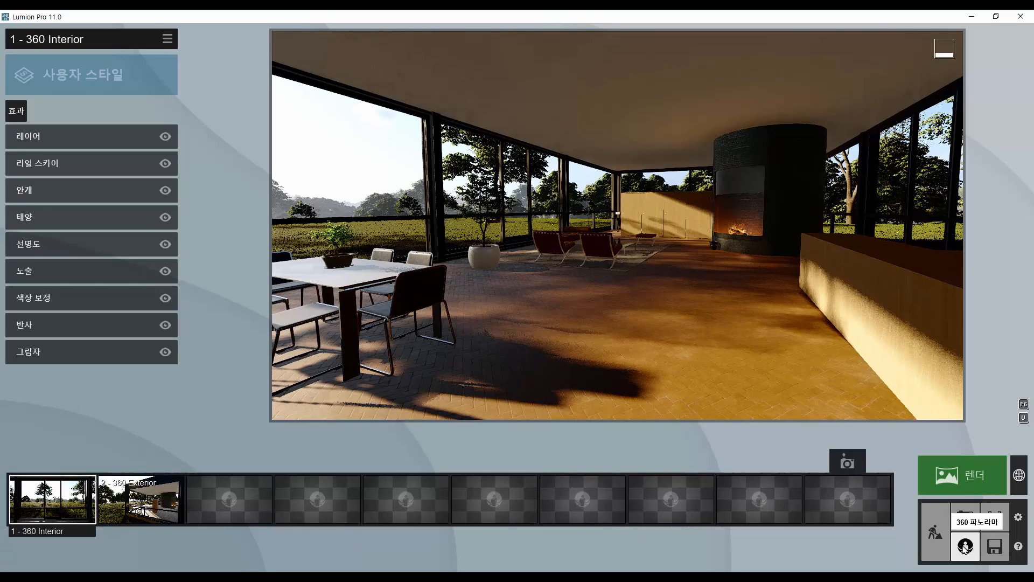
left_click(16, 112)
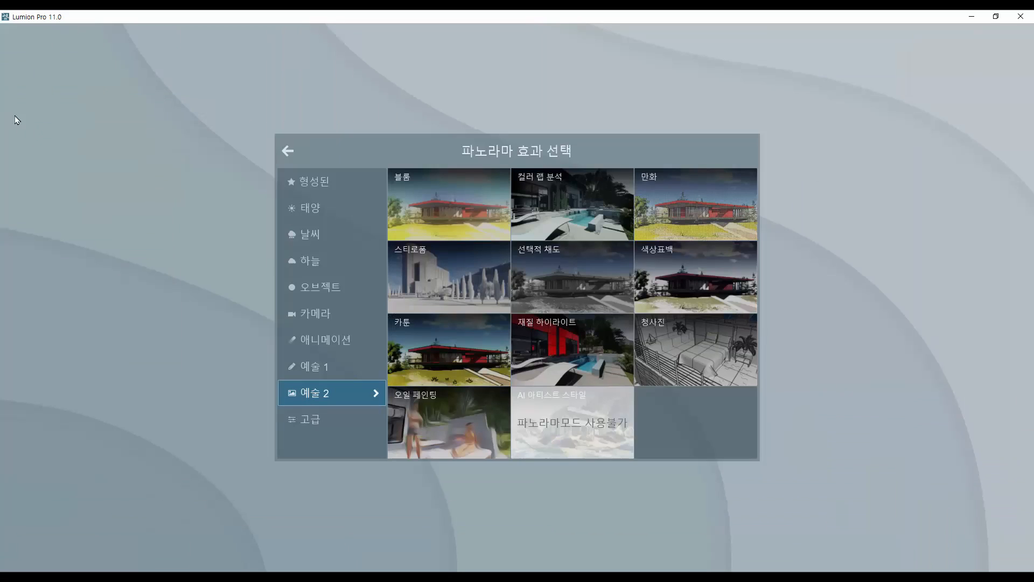
left_click(318, 368)
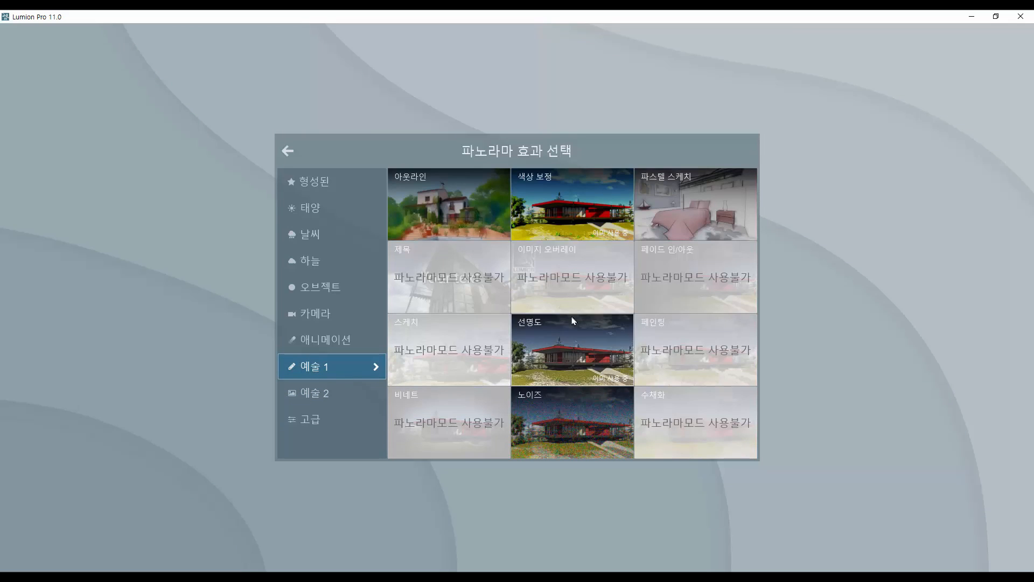
left_click(334, 389)
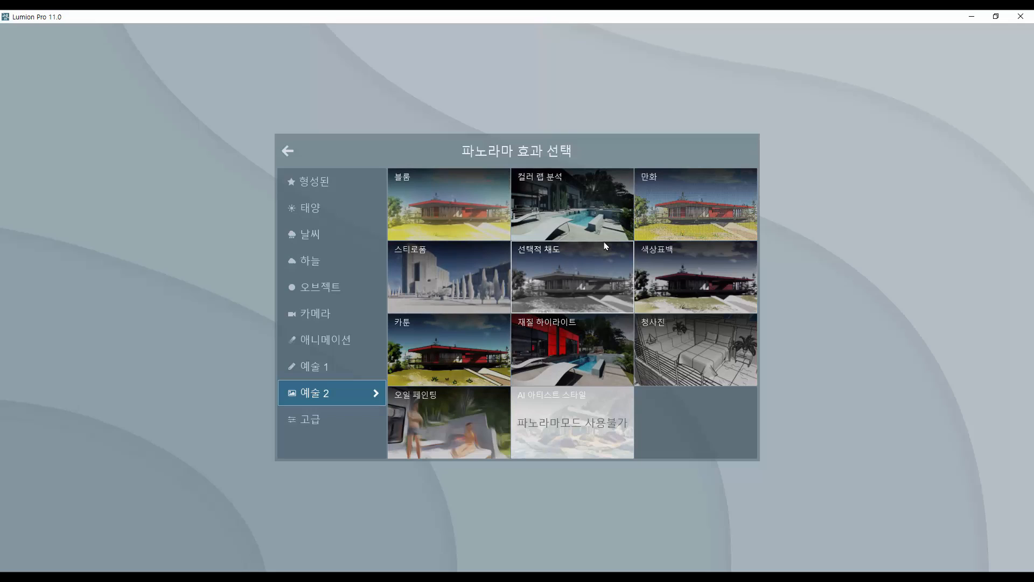
left_click(286, 153)
Step: Recall the "5 - Ext Spring" photo camera, return to Build mode and raise the sun to full daylight
left_click(965, 519)
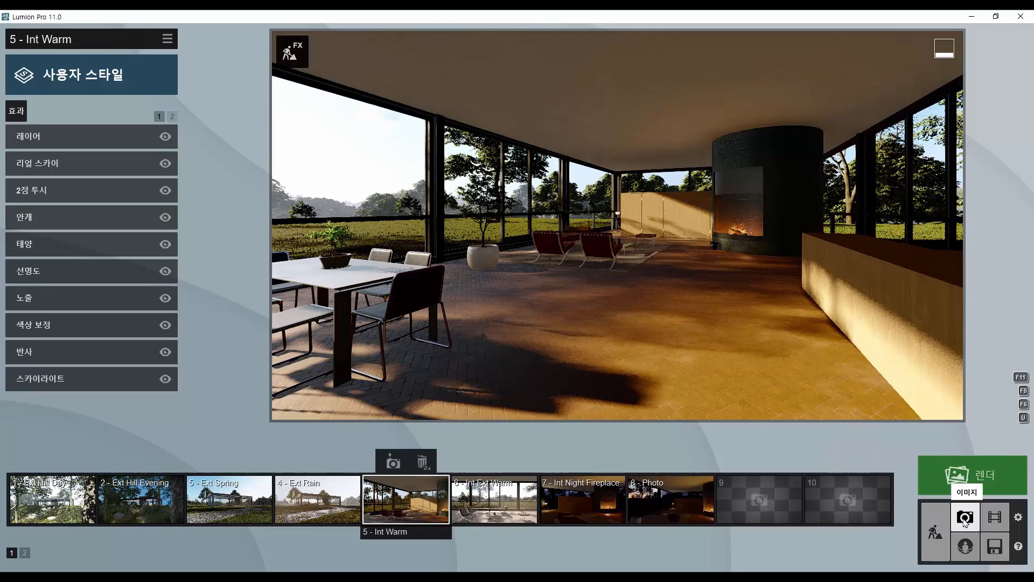
left_click(255, 511)
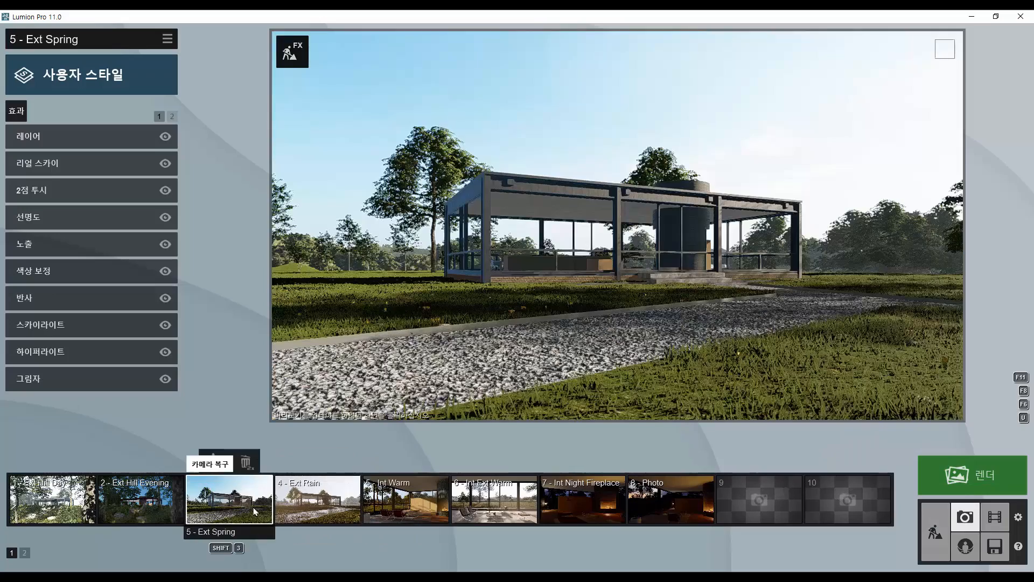
left_click(934, 533)
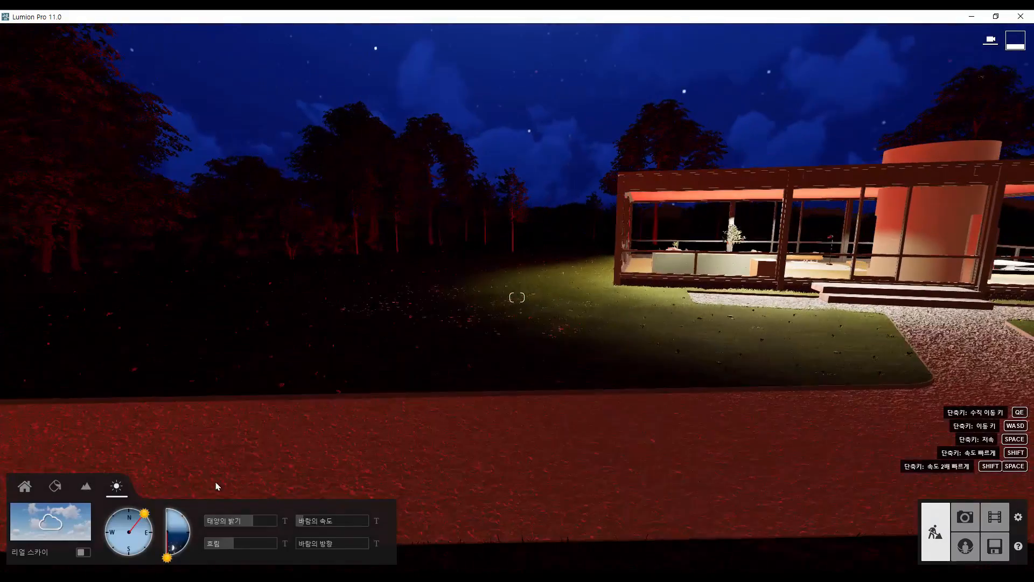
left_click_drag(167, 556, 167, 509)
Step: Place an AlaskaCedar-M4 HQ conifer on the lawn beside the gravel path and rotate its heading
right_click_drag(557, 397, 654, 344)
key("w")
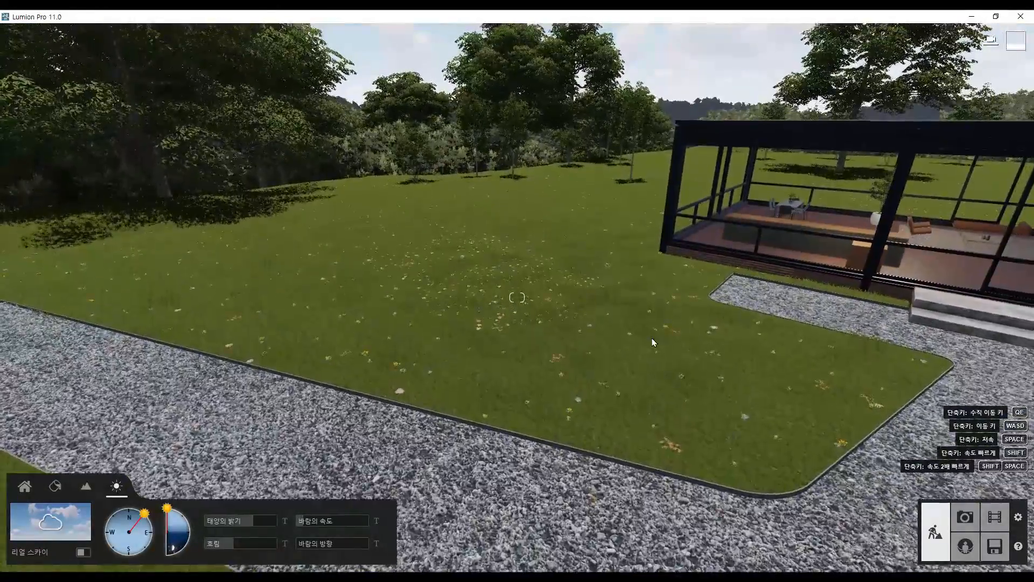
key("a")
key("s")
key("d")
key("d")
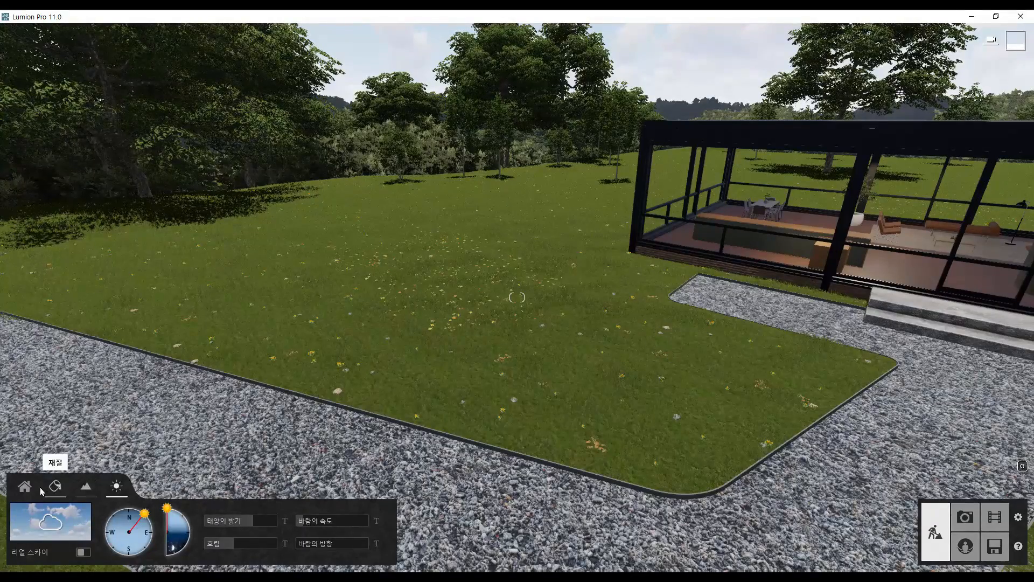
left_click(25, 486)
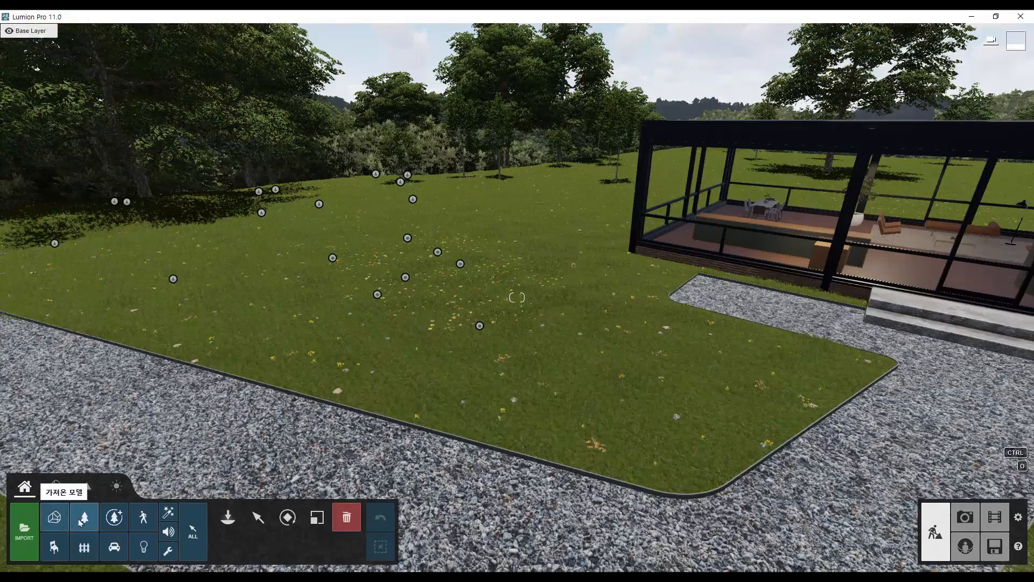
left_click(228, 517)
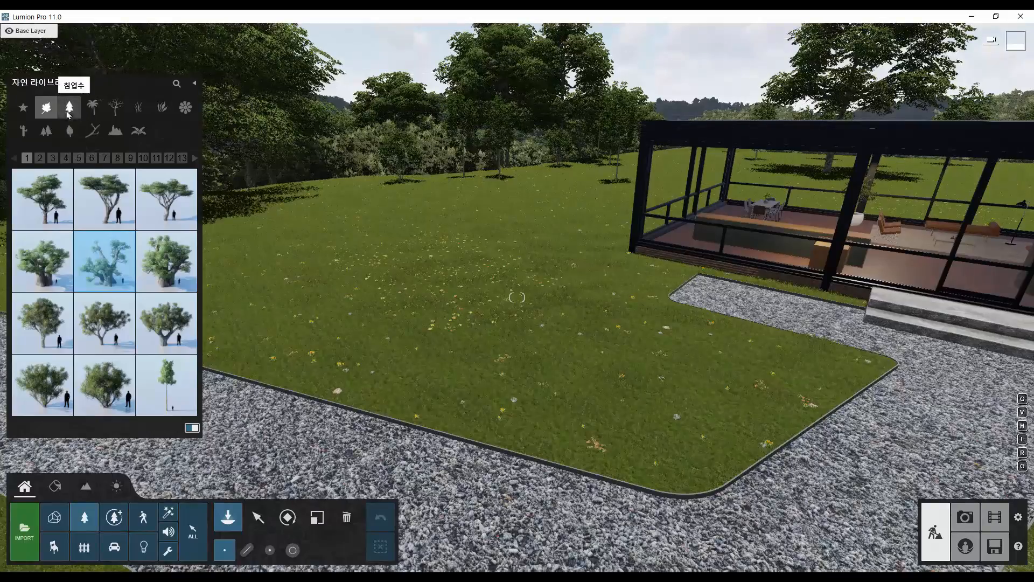
left_click(69, 108)
left_click(43, 199)
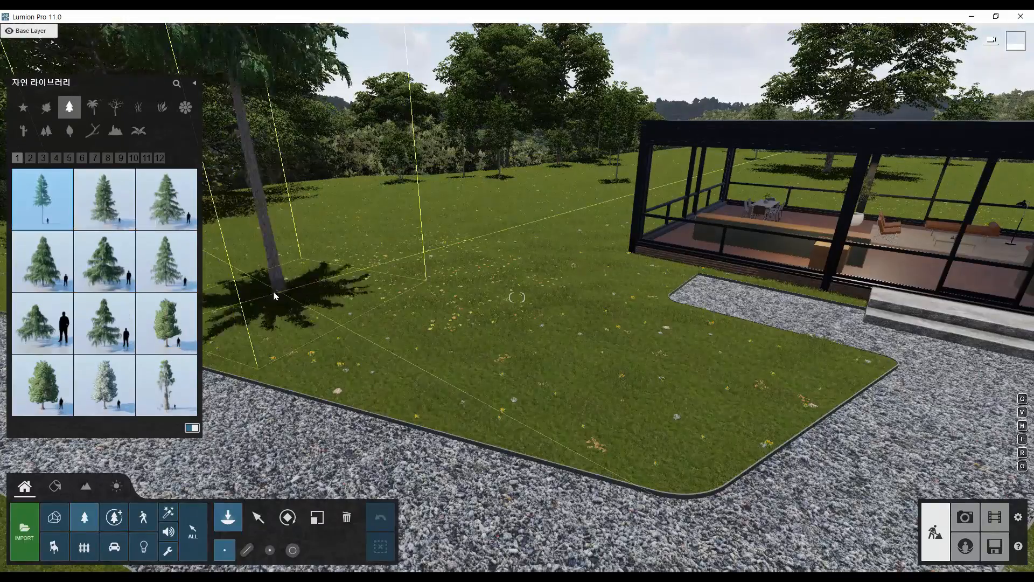
left_click(105, 260)
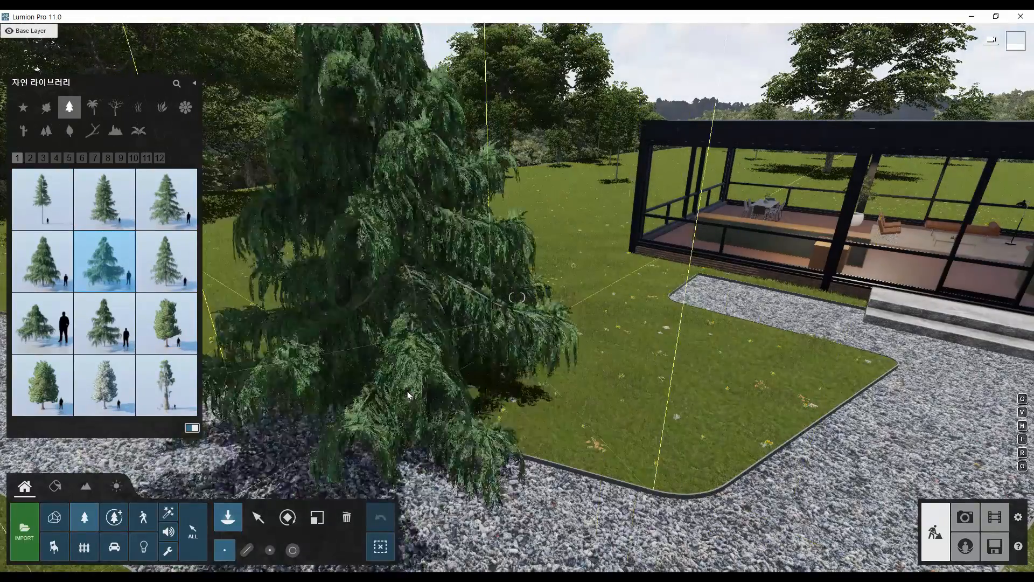
left_click(437, 360)
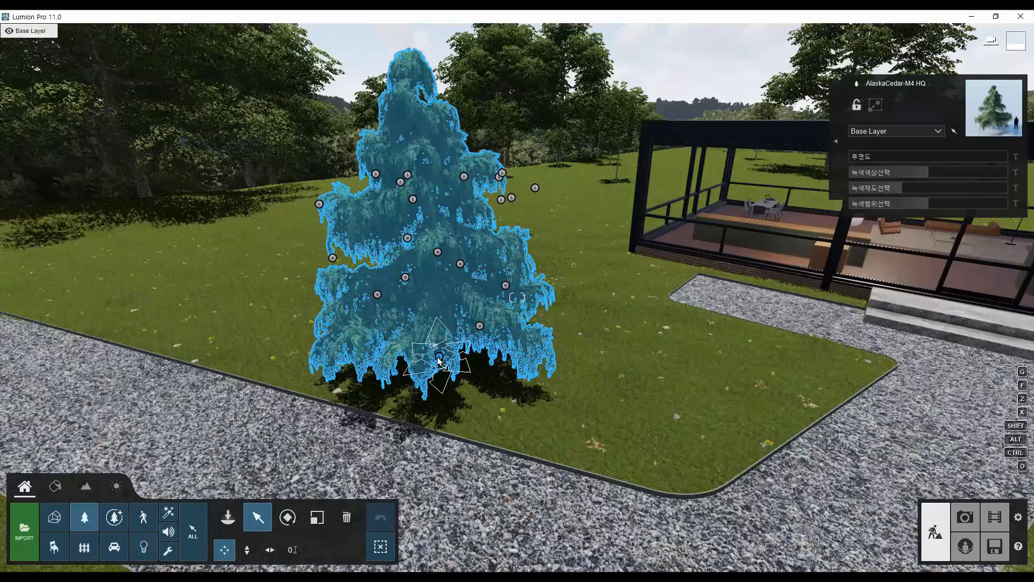
left_click(287, 518)
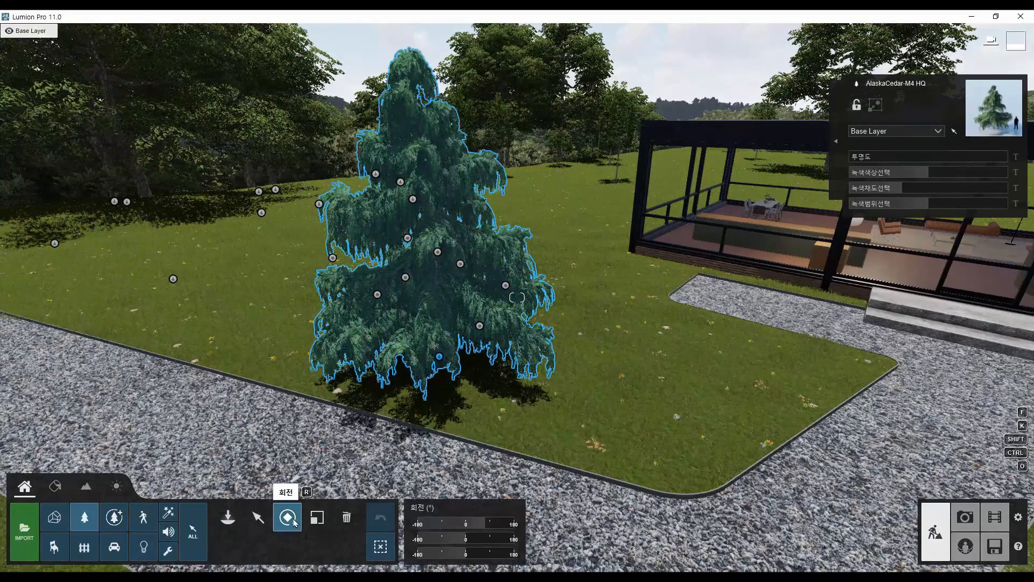
left_click_drag(483, 528, 464, 543)
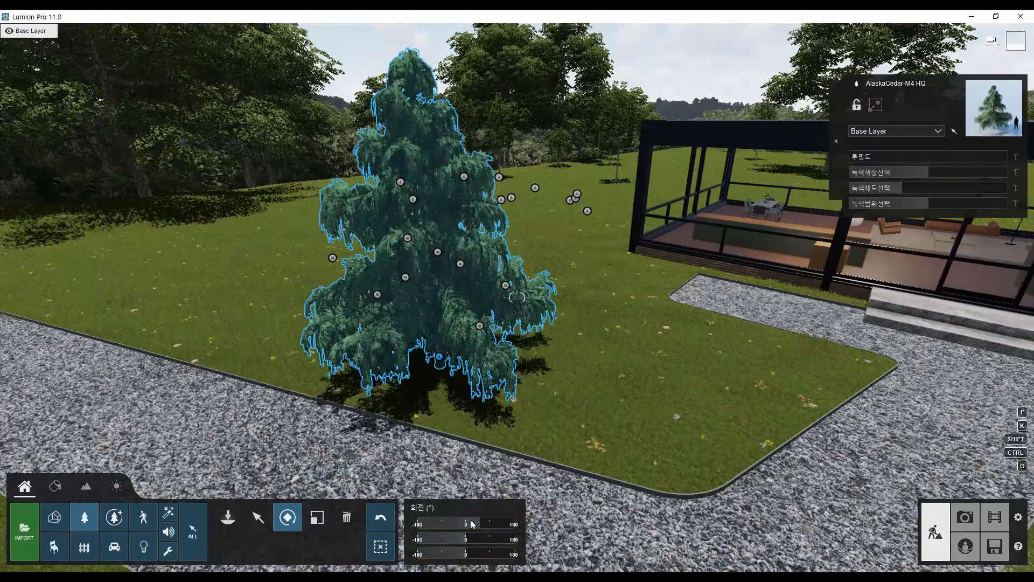
Step: Place a cluster of ten Car 009 vehicles on the lawn and path in front of the house
scroll(608, 397, "down", 3)
right_click_drag(608, 397, 620, 329)
key("d")
key("s")
key("q")
key("d")
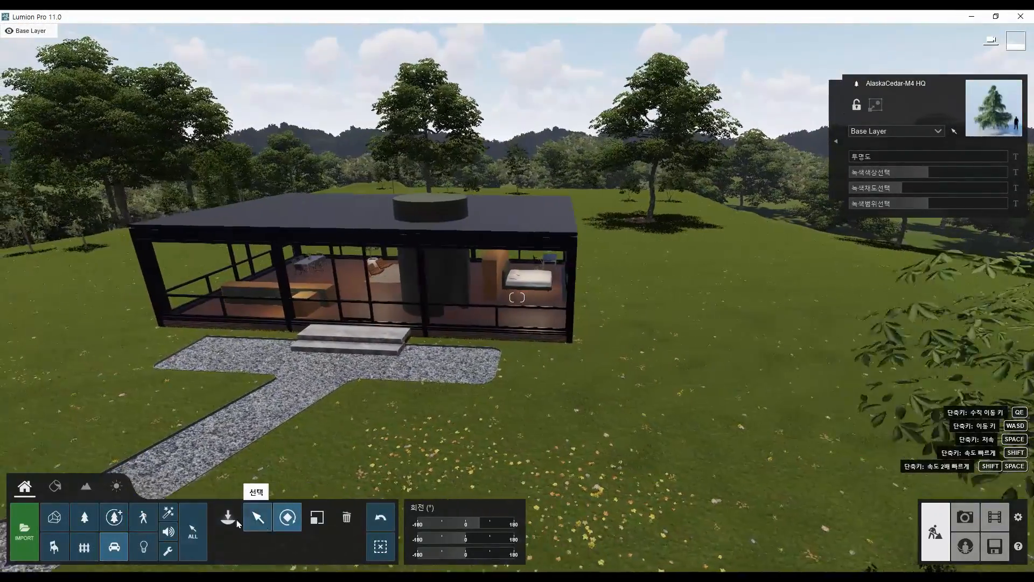
left_click(113, 546)
left_click(166, 322)
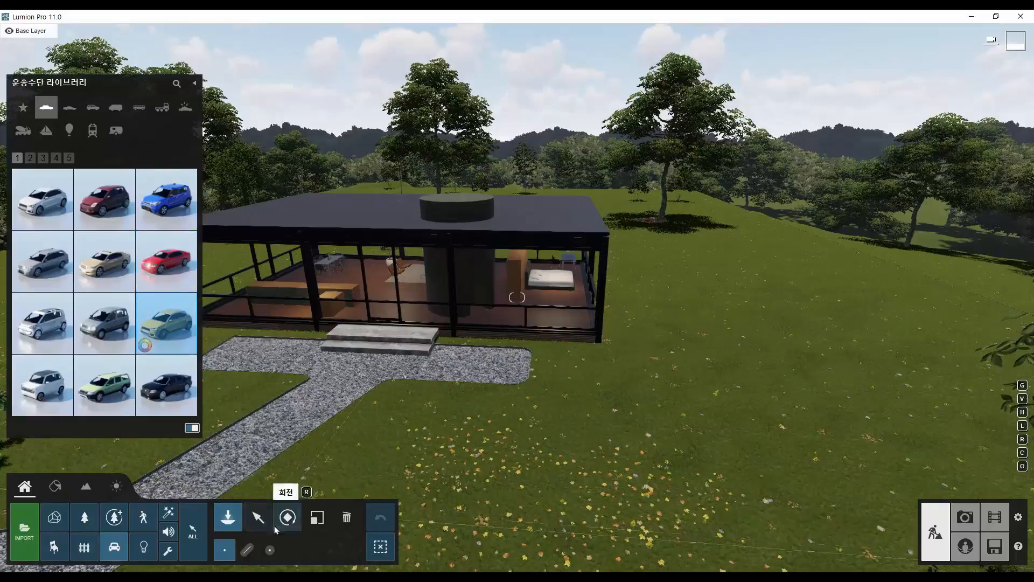
left_click(270, 549)
key("s")
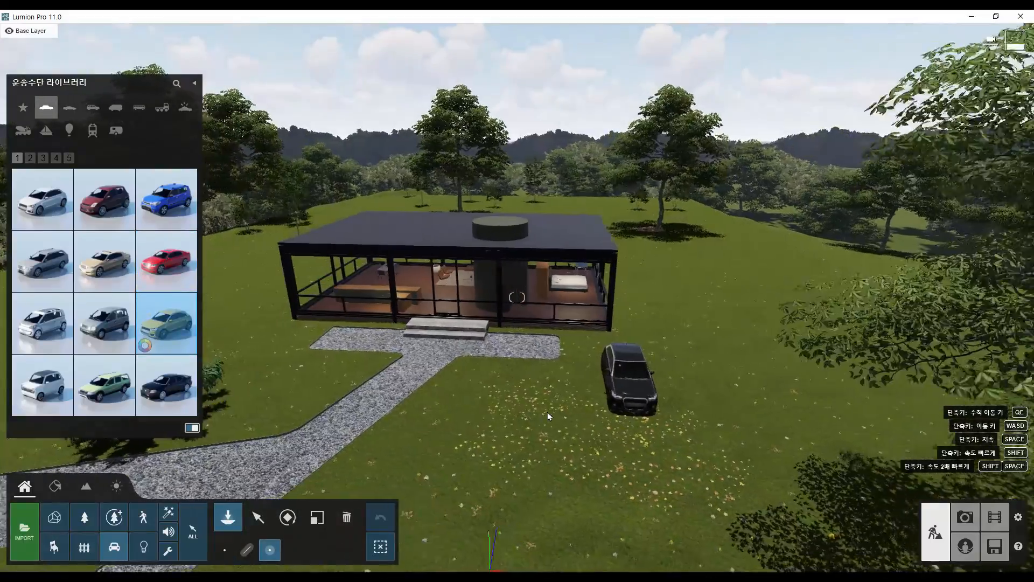
left_click(568, 438)
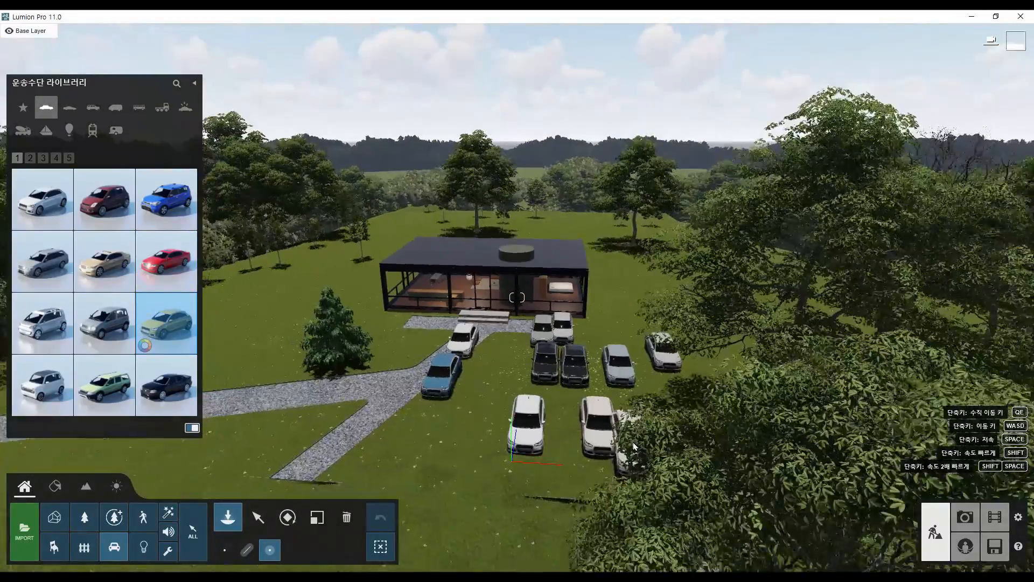
Step: Select all ten Car 009 vehicles in front of the house
key("w")
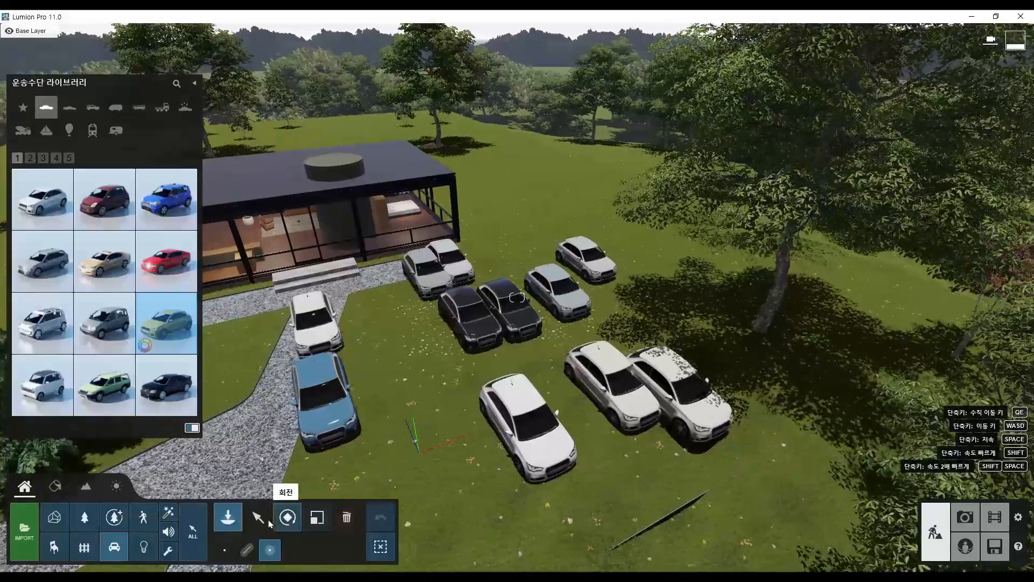
left_click(257, 517)
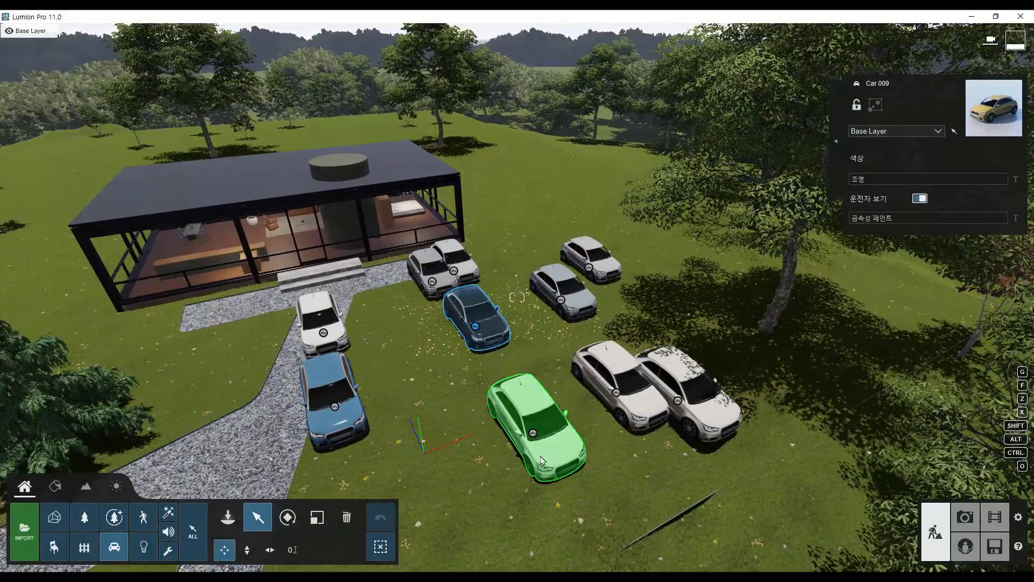
left_click(535, 438)
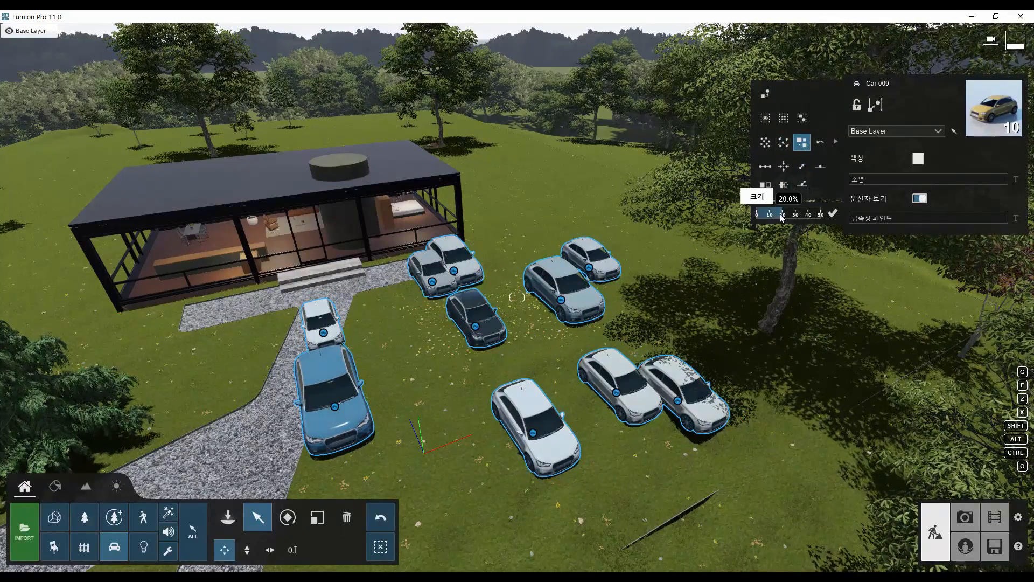
Step: Try random 크기 (size) variations of up to 40% on the ten selected cars
mouse_move(803, 216)
left_mouse_down()
mouse_move(782, 223)
mouse_move(814, 217)
left_mouse_up()
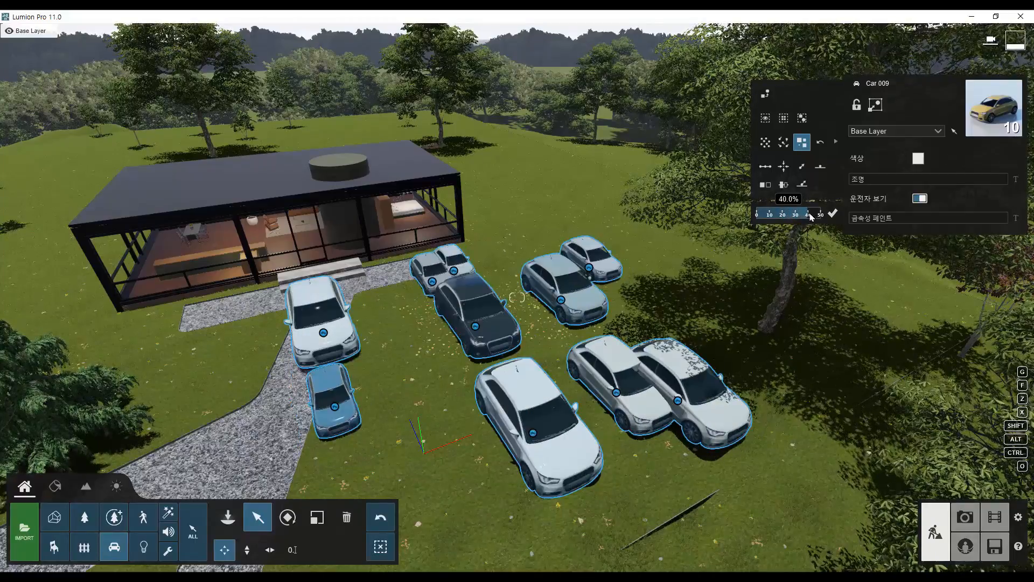
right_click_drag(652, 305, 694, 324)
left_click_drag(809, 216, 795, 217)
right_click_drag(635, 370, 582, 363)
scroll(581, 363, "up", 3)
left_click(259, 516)
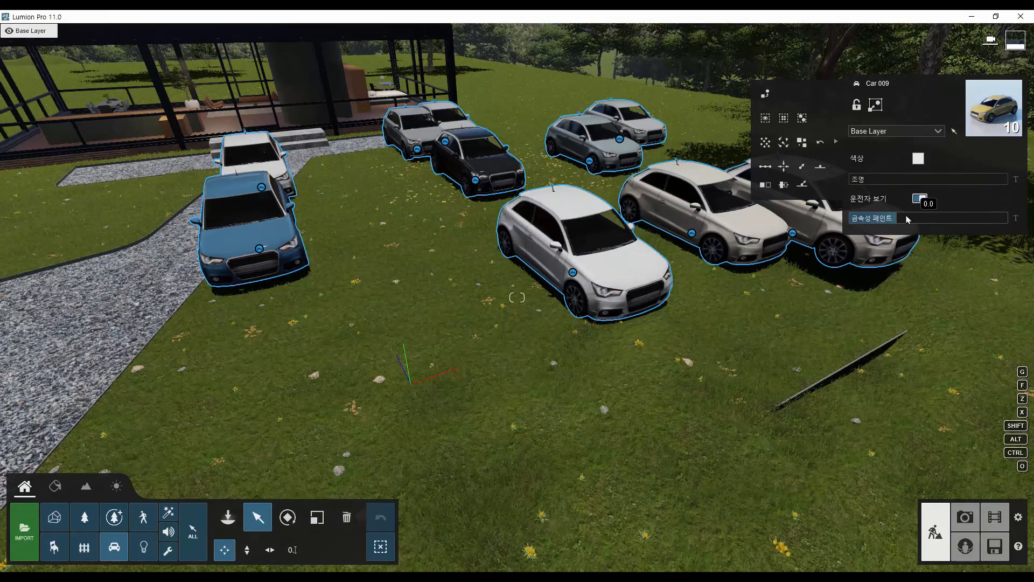
Step: Raise the 금속성 페인트 (metallic paint) of the ten selected cars to its maximum
left_click_drag(996, 214, 958, 223)
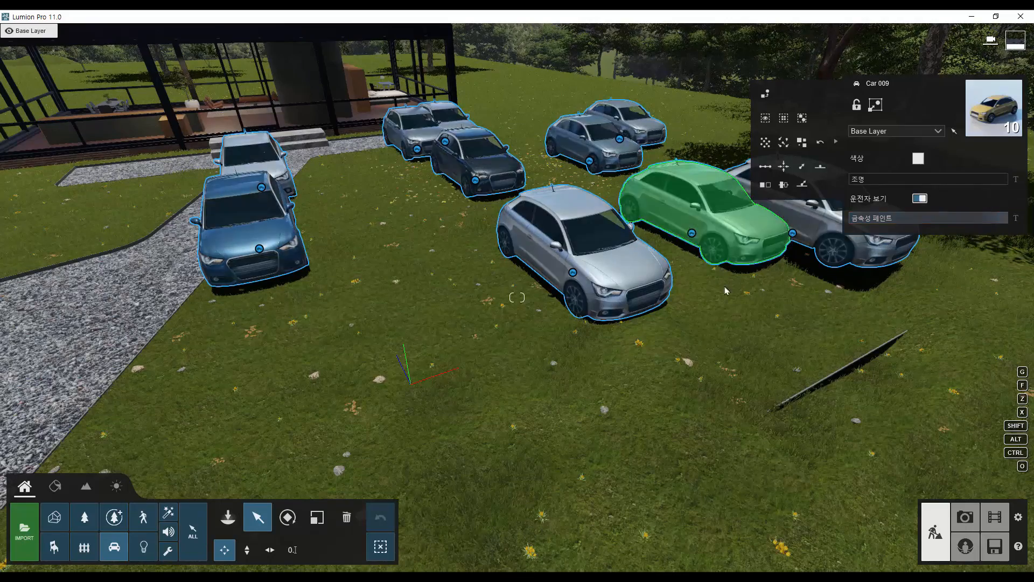
scroll(857, 249, "up", 3)
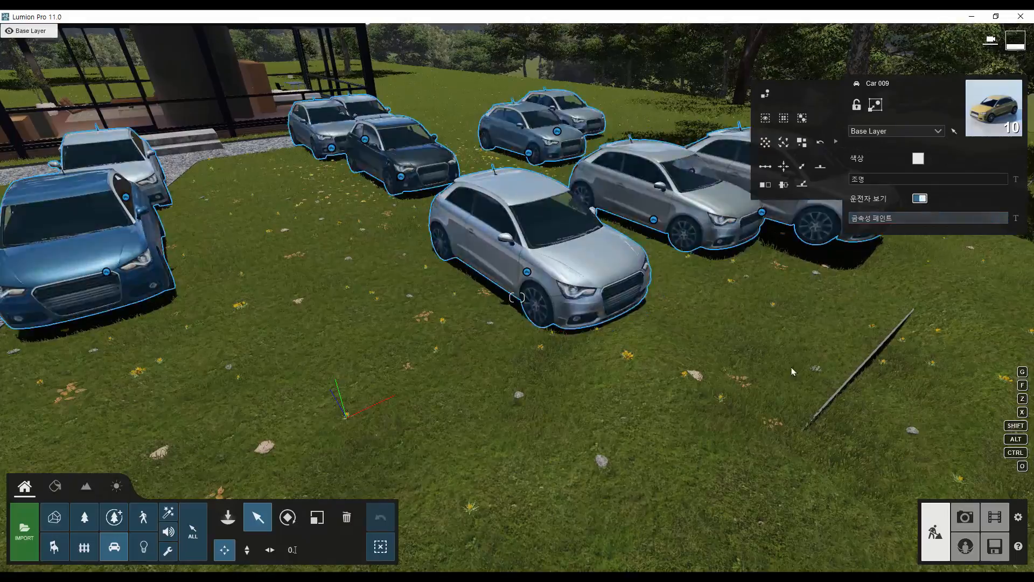
scroll(677, 376, "down", 5)
right_click_drag(676, 376, 706, 362)
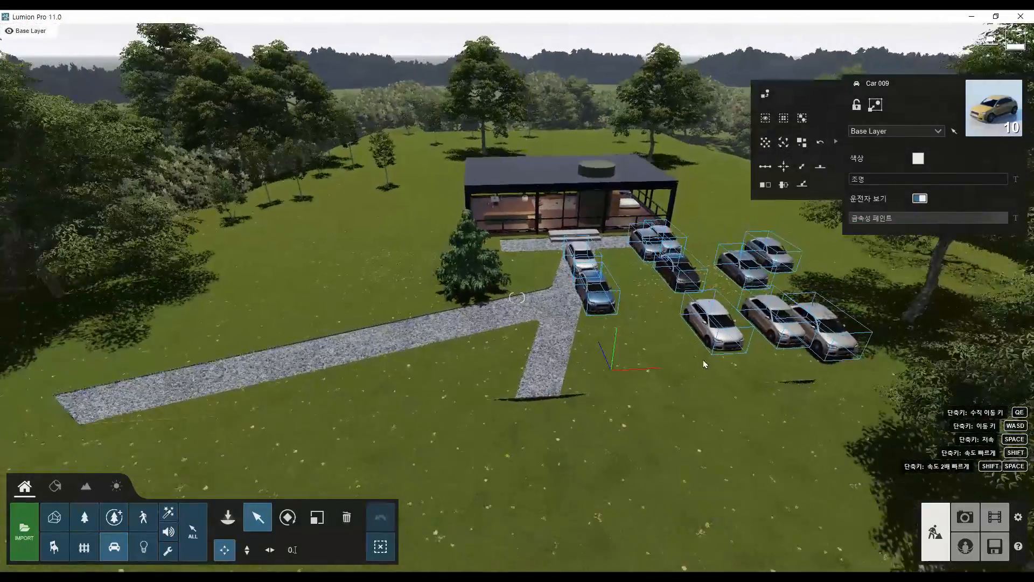